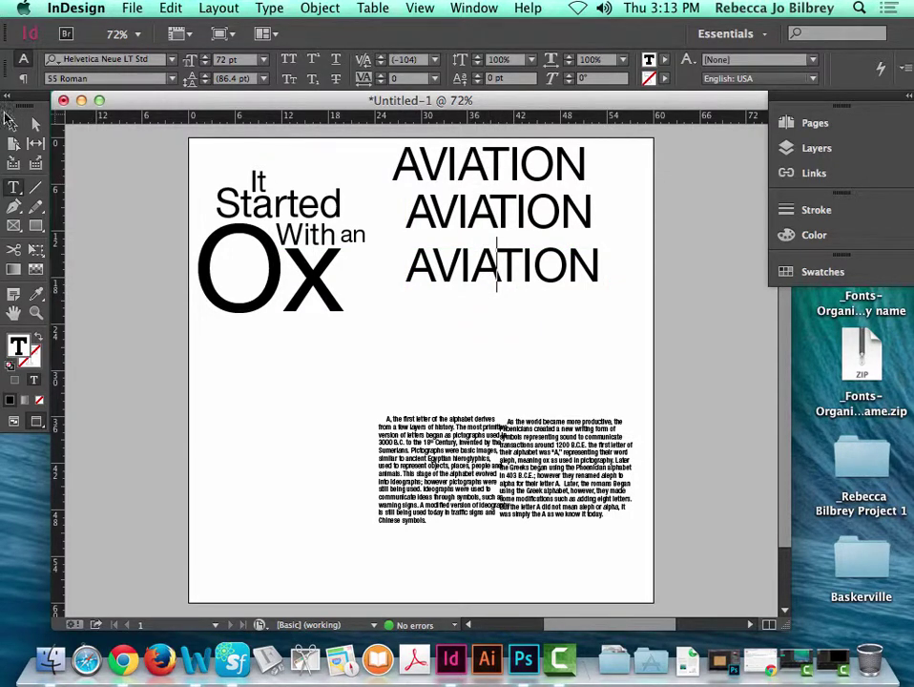
Delete the third AVIATION line and replace it with a duplicate of the top AVIATION text frame
{"action": "key", "text": "Escape"}
{"action": "key", "text": "Delete"}
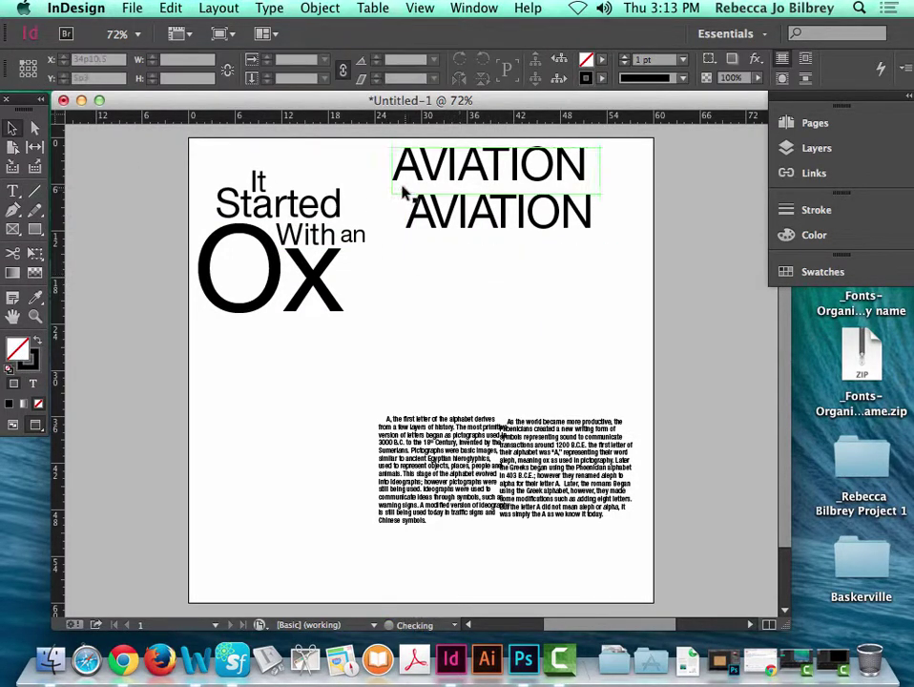
{"action": "left_click", "coordinate": [449, 165]}
{"action": "double_click", "coordinate": [465, 163]}
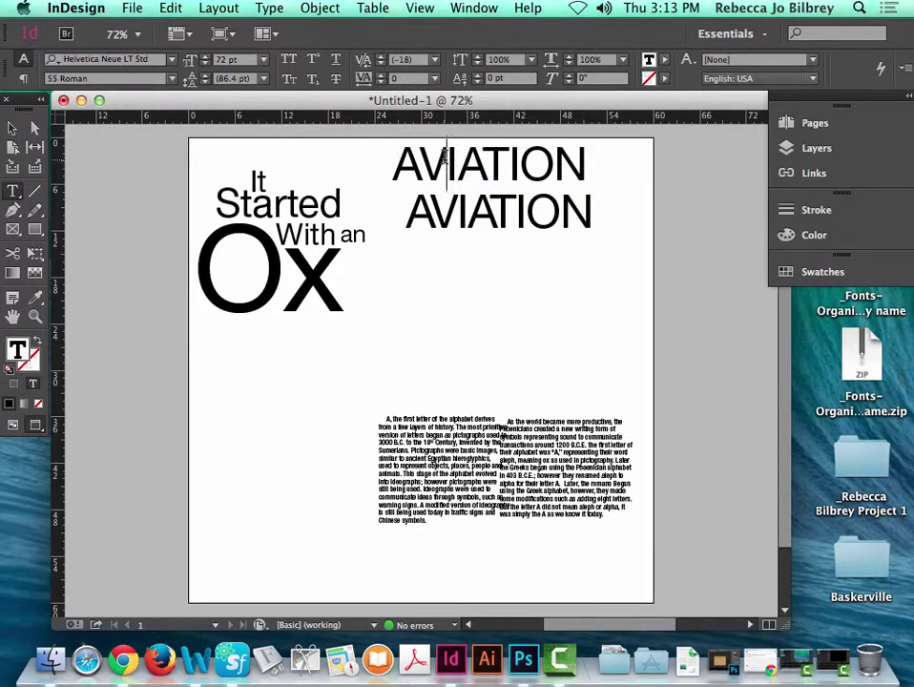
{"action": "key", "text": "super+a"}
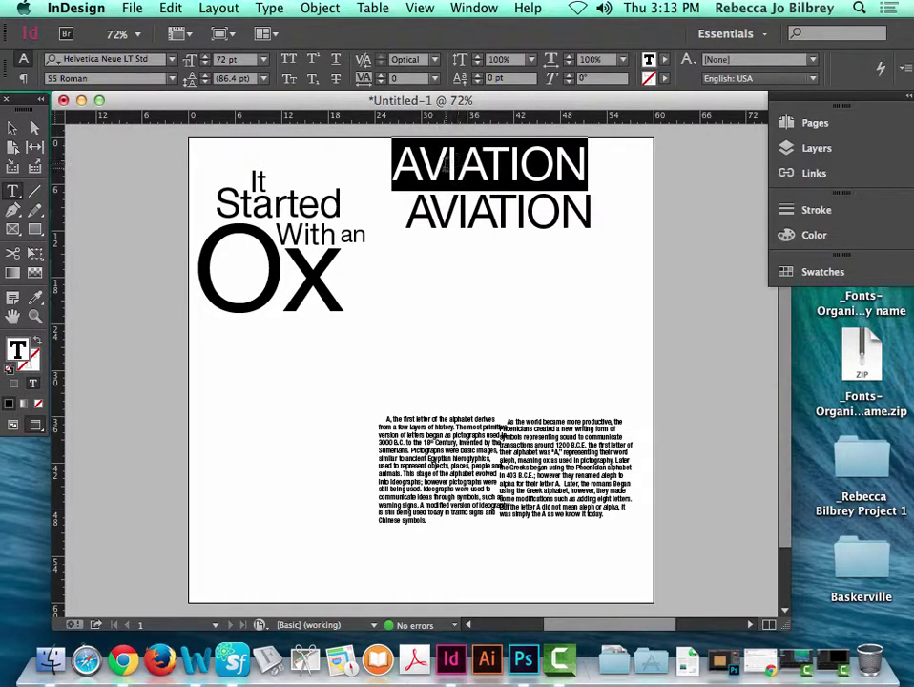
{"action": "key", "text": "Escape"}
{"action": "left_click_drag", "start_coordinate": [452, 171], "coordinate": [465, 269]}
Set the kerning of the whole third AVIATION line to Metrics
{"action": "double_click", "coordinate": [471, 263]}
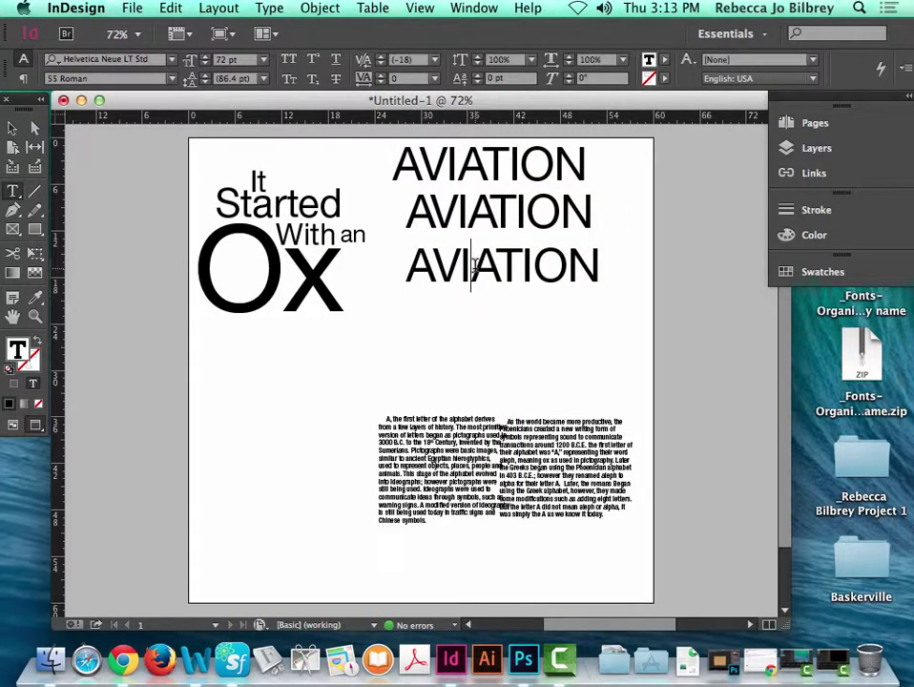
{"action": "key", "text": "super+a"}
{"action": "left_click", "coordinate": [435, 59]}
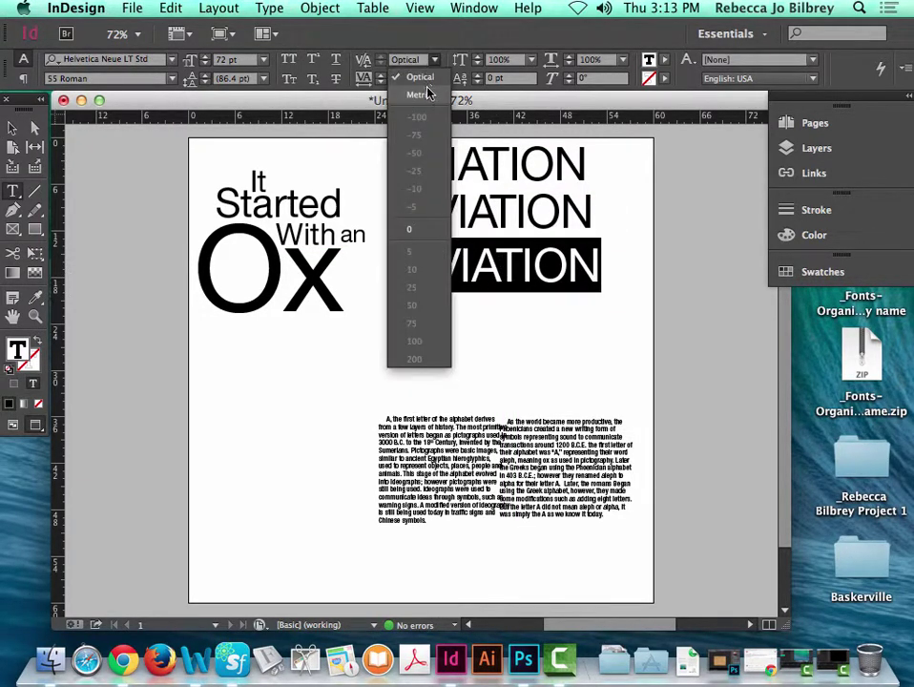
{"action": "left_click", "coordinate": [422, 95]}
{"action": "left_click", "coordinate": [13, 127]}
{"action": "left_click", "coordinate": [382, 281]}
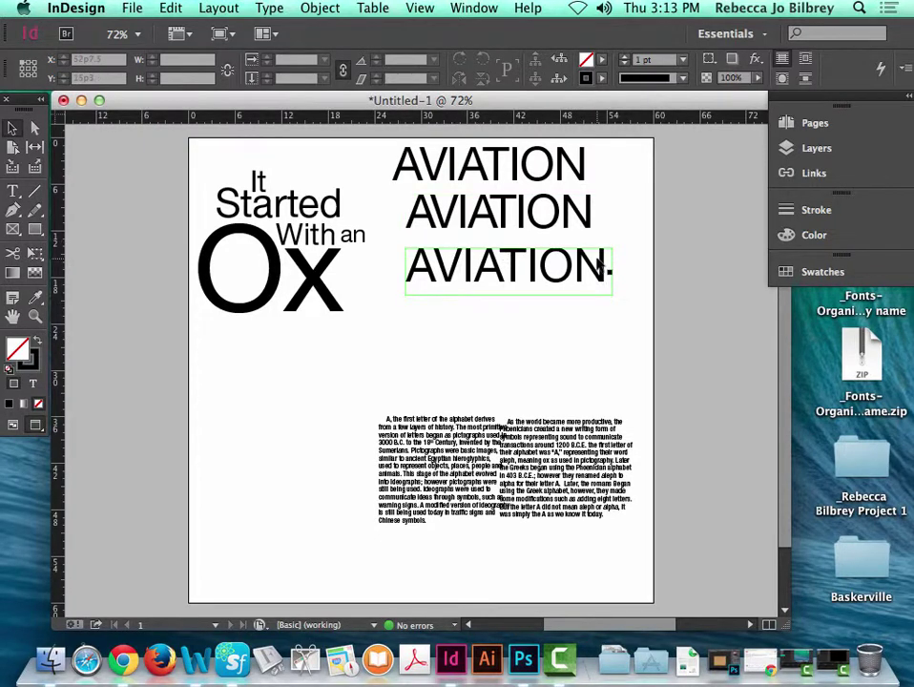
Replace the letters after the A in the third AVIATION line so that it reads "Ayain"
{"action": "double_click", "coordinate": [445, 274]}
{"action": "left_click_drag", "start_coordinate": [439, 264], "coordinate": [638, 280]}
{"action": "type", "text": "y"}
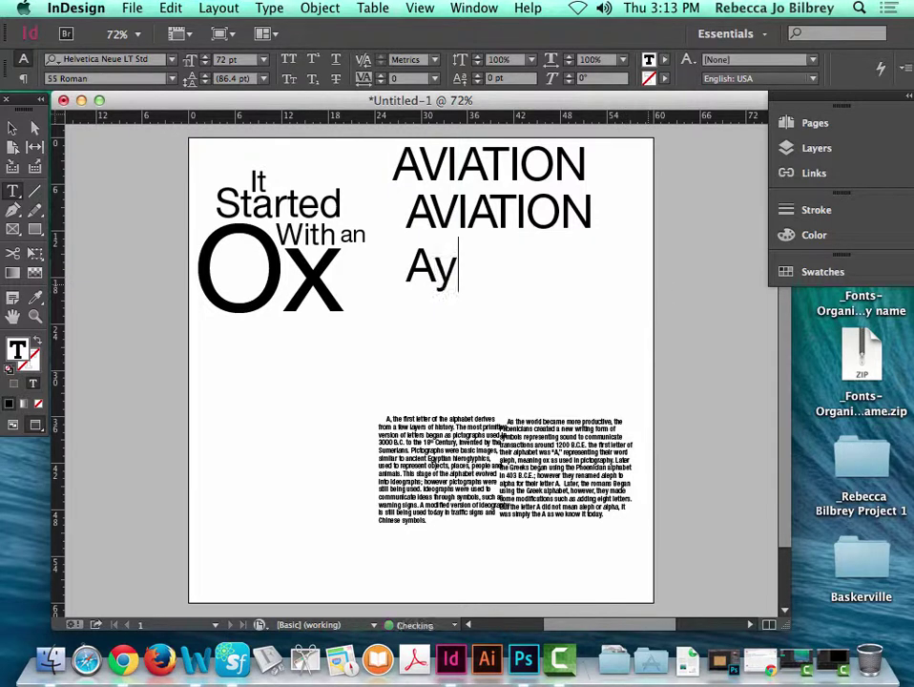
{"action": "type", "text": "ain"}
Set the word Ayain in Garamond with the Regular style
{"action": "left_click_drag", "start_coordinate": [523, 267], "coordinate": [460, 267]}
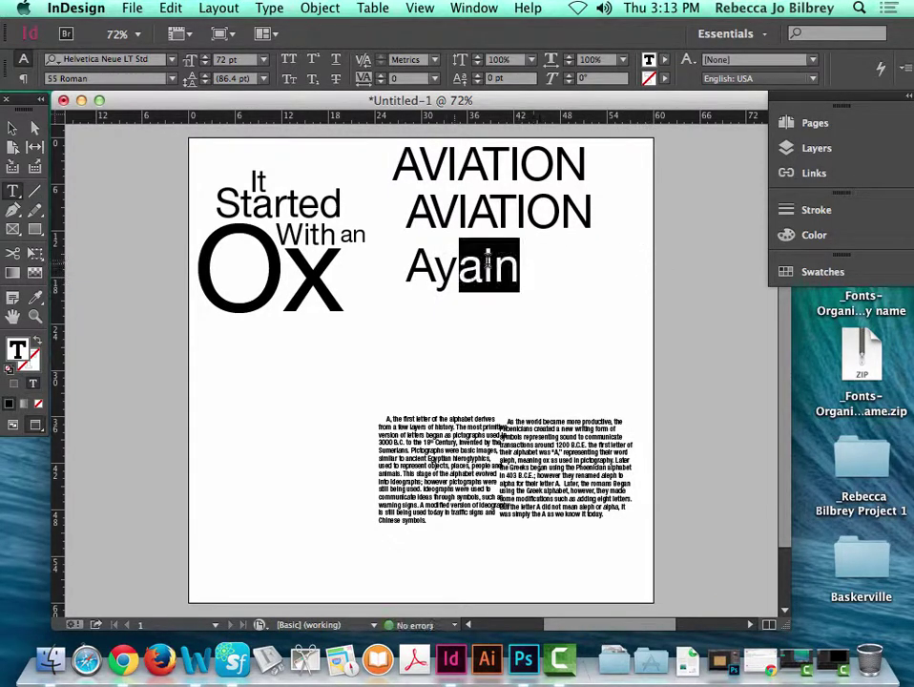
{"action": "double_click", "coordinate": [488, 265]}
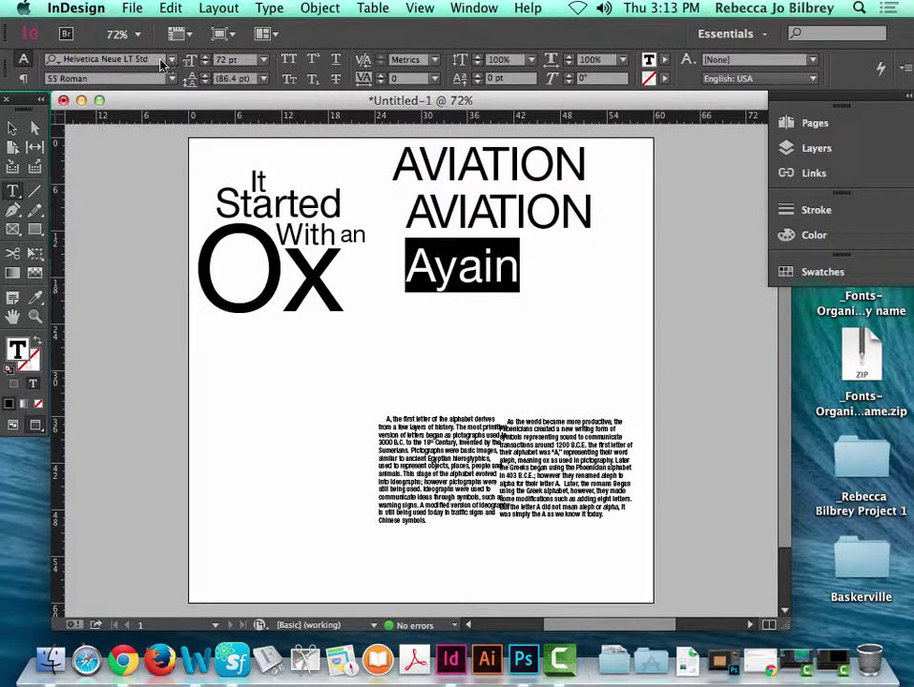
{"action": "left_click", "coordinate": [127, 59]}
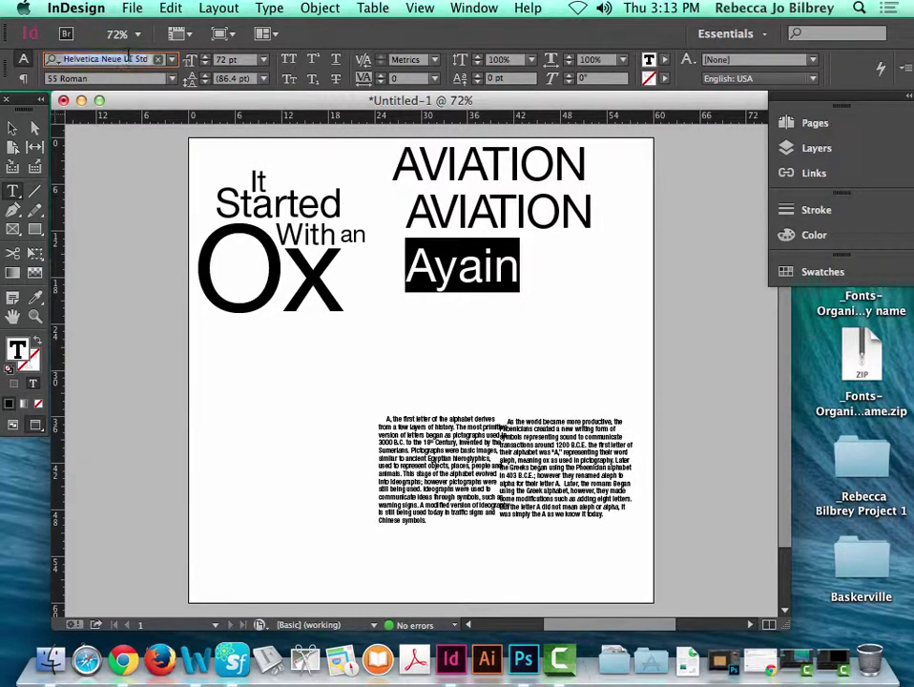
{"action": "type", "text": "Garamond"}
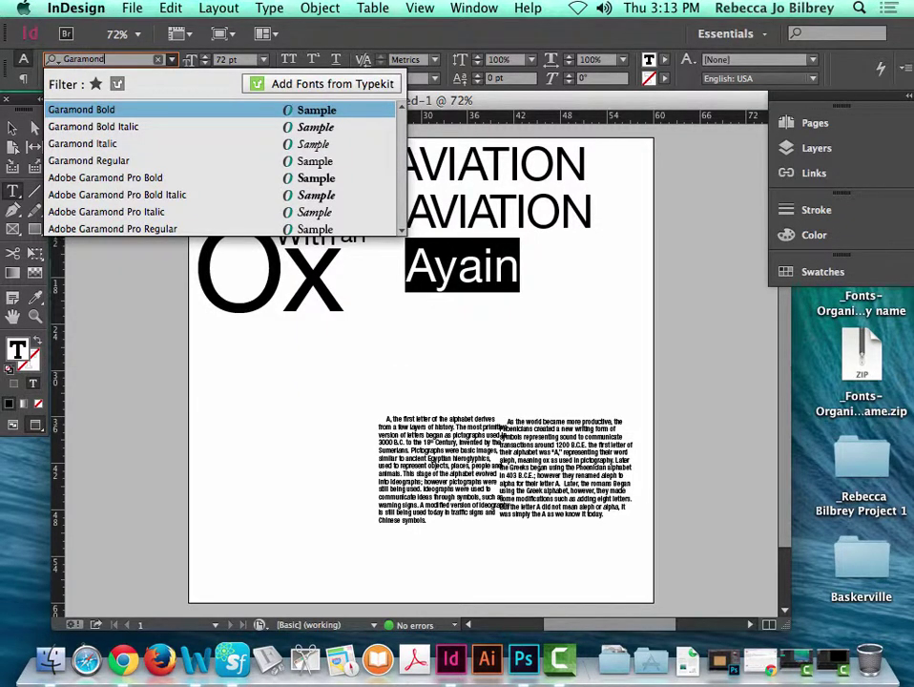
{"action": "key", "text": "Return"}
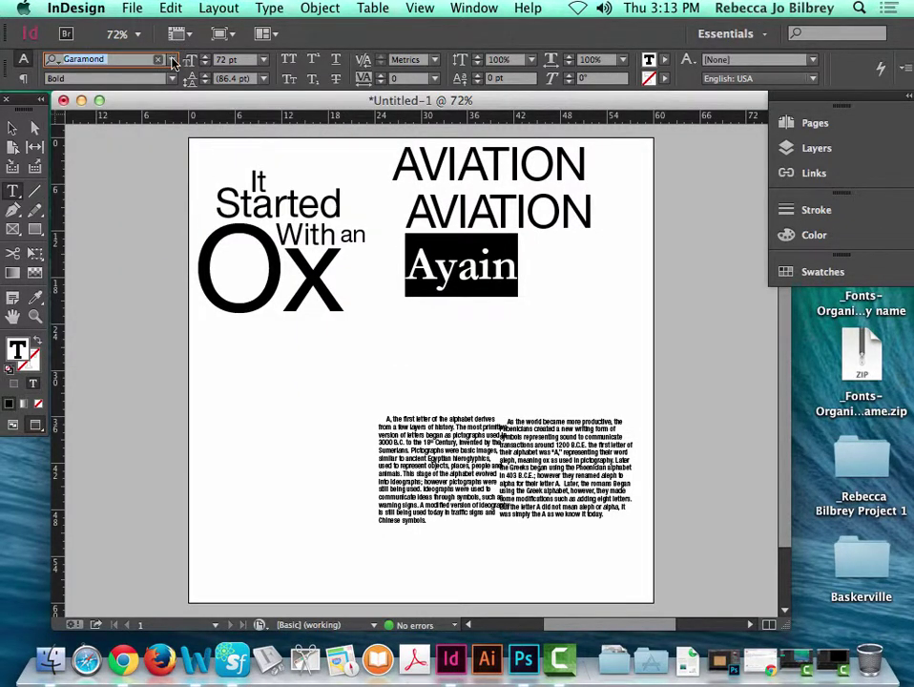
{"action": "left_click", "coordinate": [173, 60]}
{"action": "left_click", "coordinate": [172, 59]}
{"action": "left_click", "coordinate": [129, 78]}
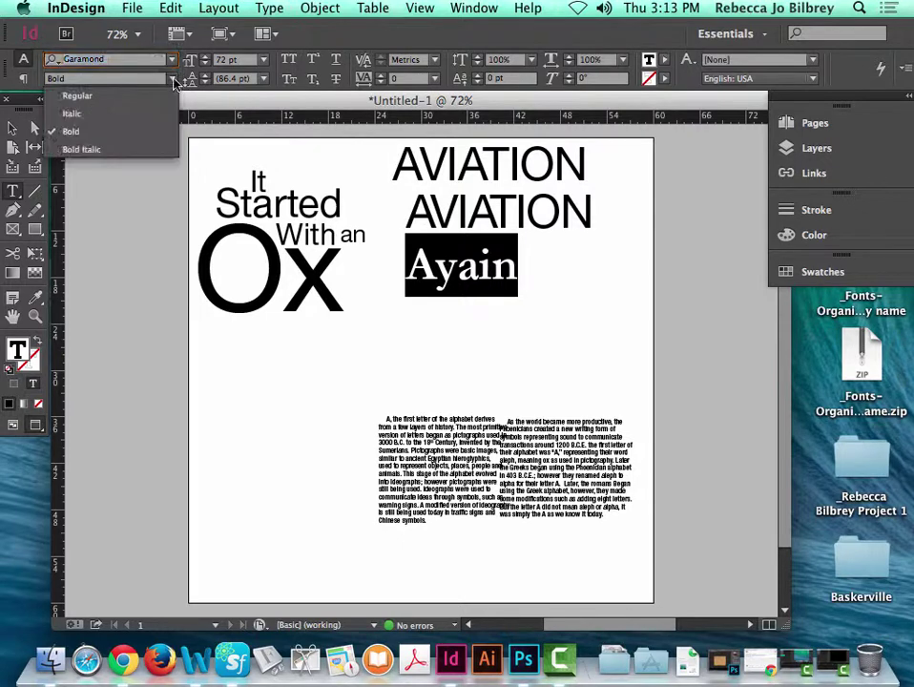
{"action": "left_click", "coordinate": [139, 96]}
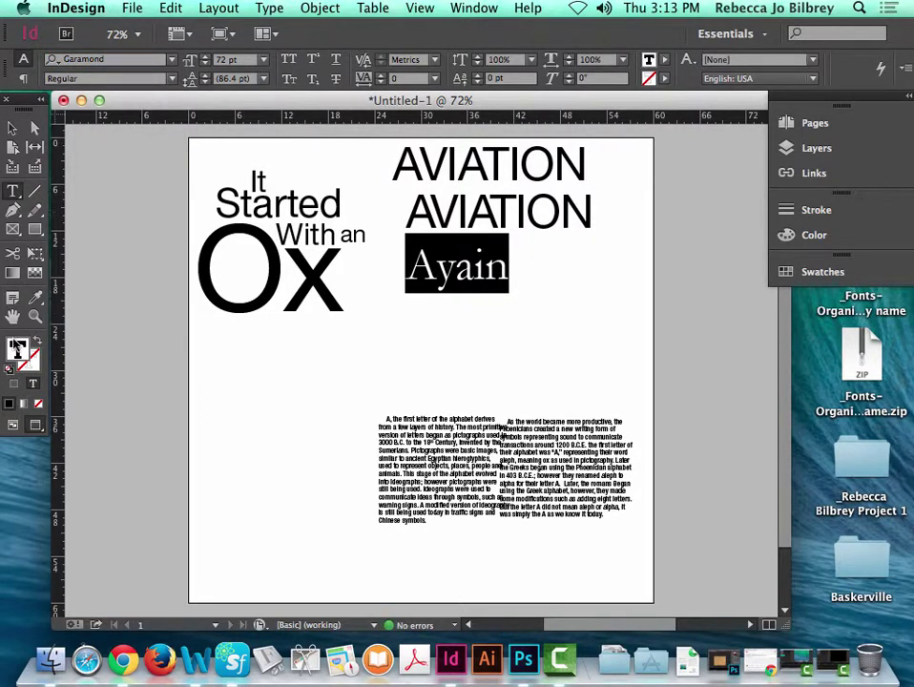
Remove the second letter a from Ayain to leave "Ayin"
{"action": "left_click", "coordinate": [12, 127]}
{"action": "left_click", "coordinate": [75, 206]}
{"action": "left_click", "coordinate": [35, 316]}
{"action": "left_click_drag", "start_coordinate": [372, 174], "coordinate": [607, 382]}
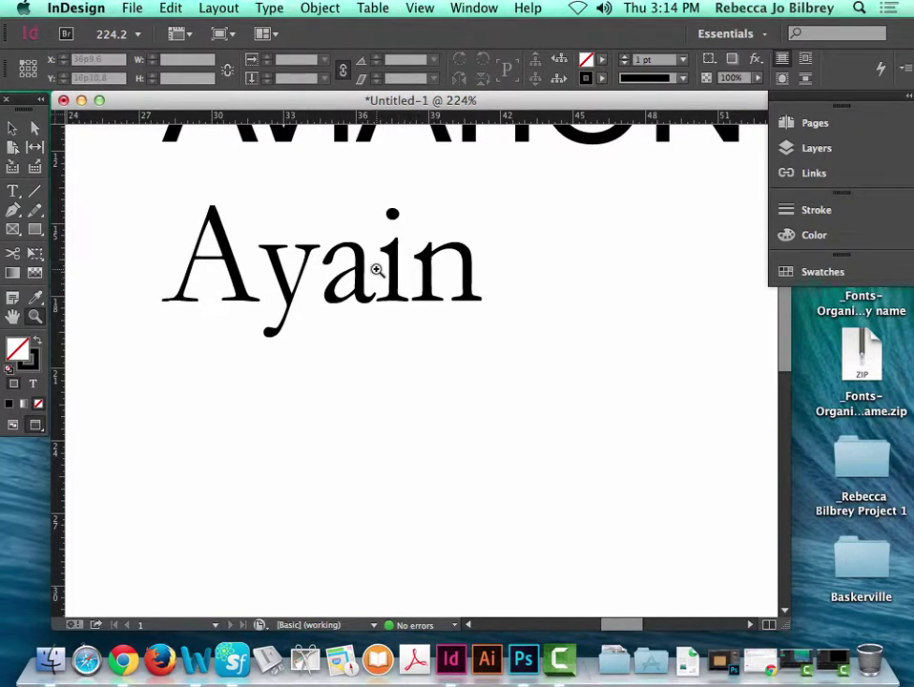
{"action": "left_click", "coordinate": [13, 127]}
{"action": "left_click", "coordinate": [242, 239]}
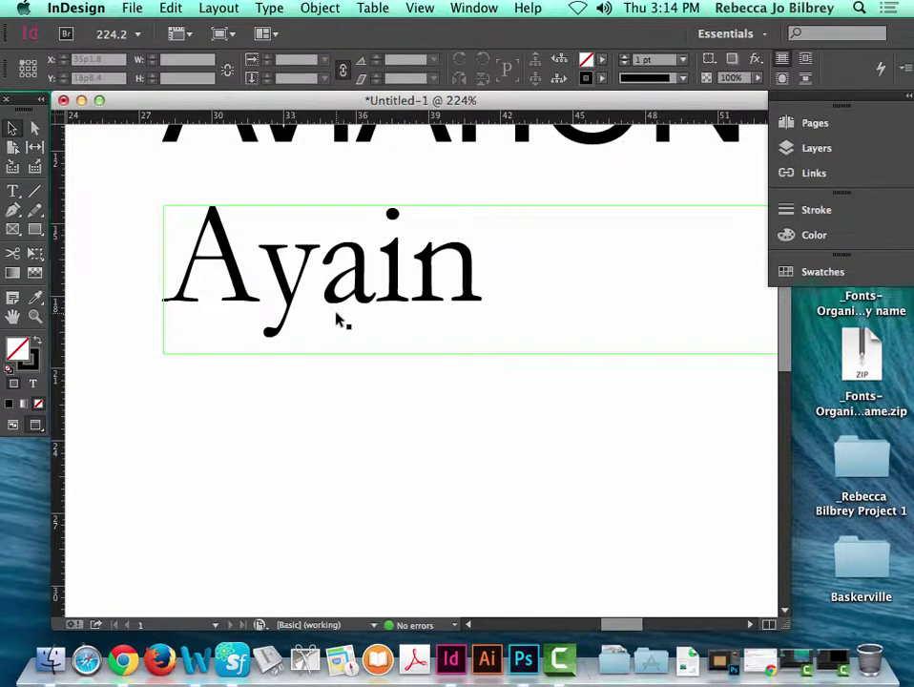
{"action": "left_click", "coordinate": [124, 162]}
{"action": "left_click", "coordinate": [13, 191]}
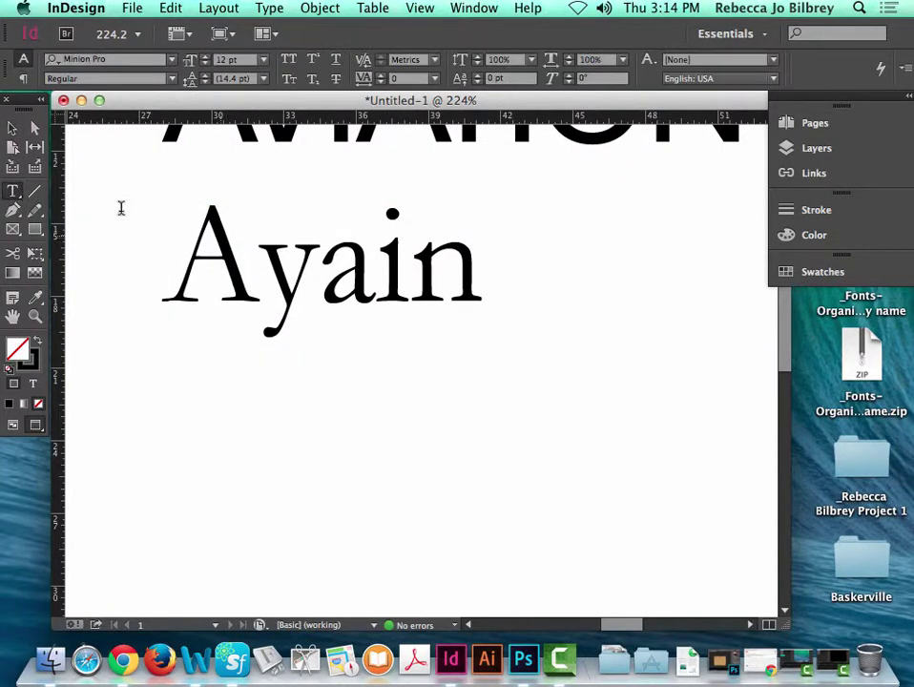
{"action": "left_click", "coordinate": [382, 258]}
{"action": "key", "text": "BackSpace"}
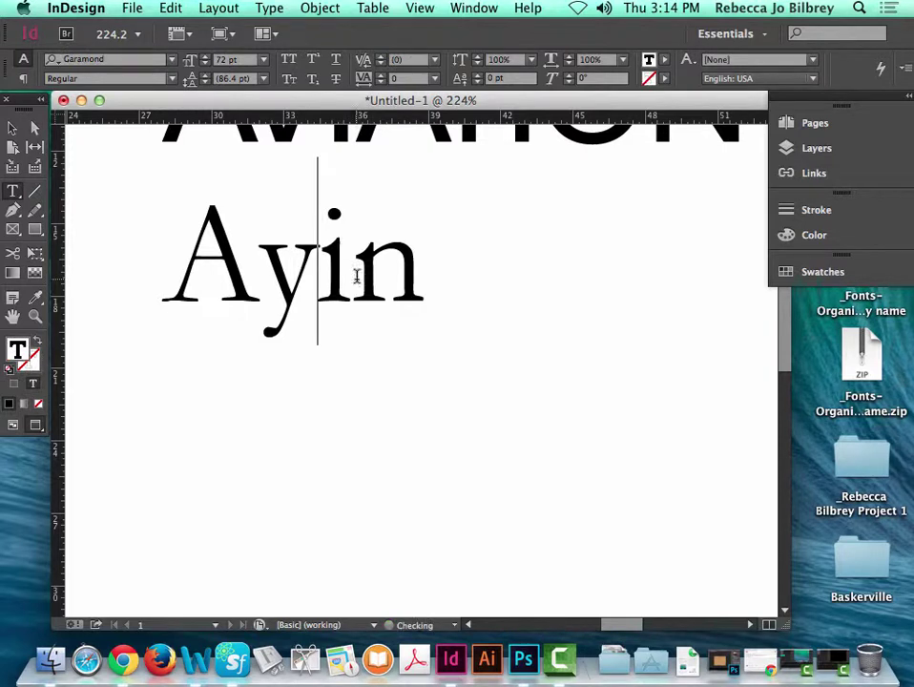
Duplicate the Ayin text frame directly below the original
{"action": "left_click", "coordinate": [23, 129]}
{"action": "left_click", "coordinate": [231, 370]}
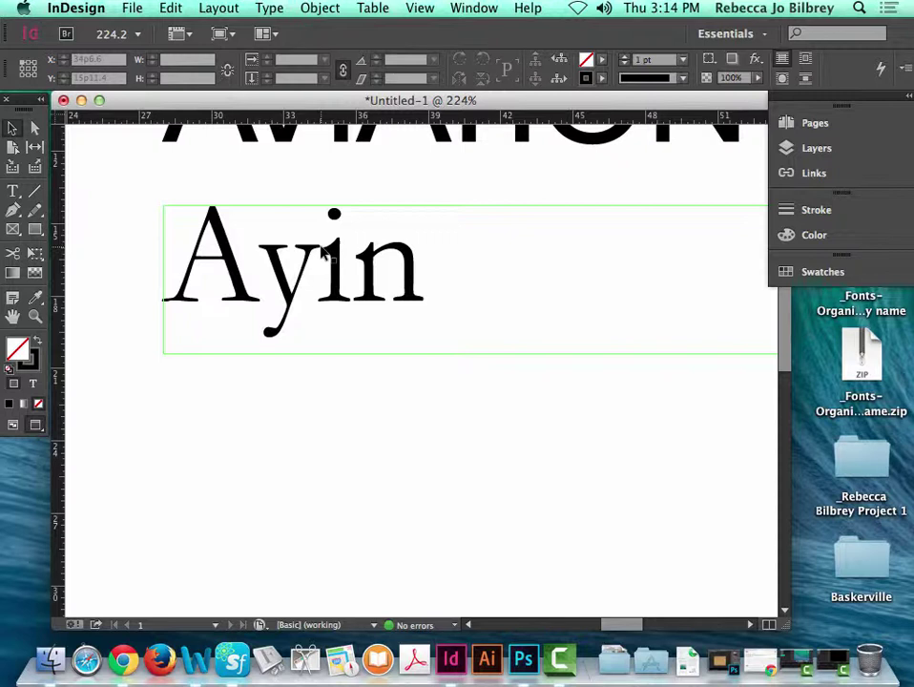
{"action": "left_click_drag", "start_coordinate": [322, 250], "coordinate": [331, 413]}
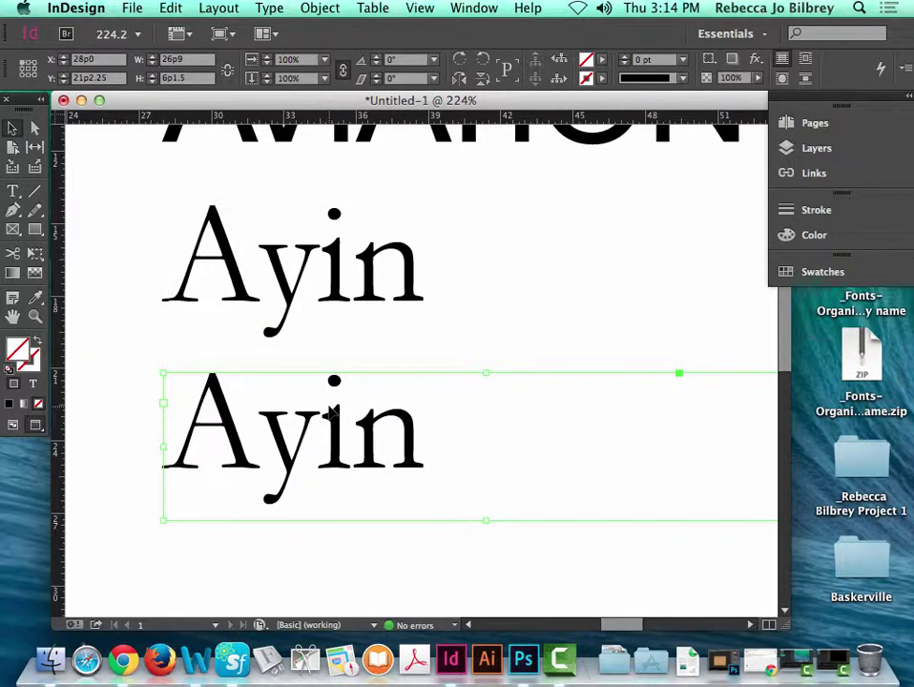
Set the kerning of all text in the lower Ayin copy to Optical
{"action": "double_click", "coordinate": [329, 440]}
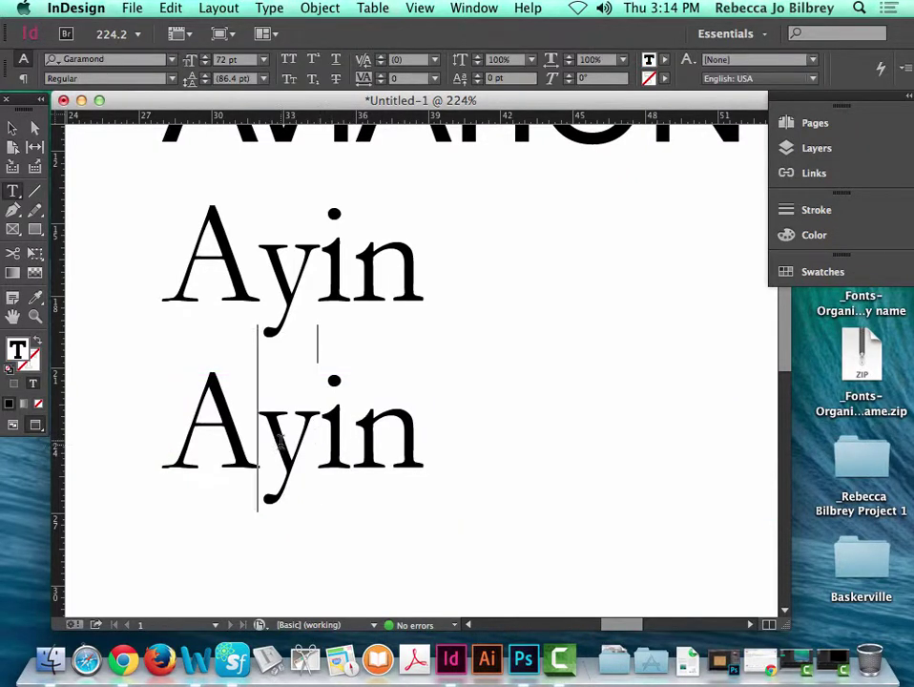
{"action": "key", "text": "super+a"}
{"action": "left_click", "coordinate": [434, 61]}
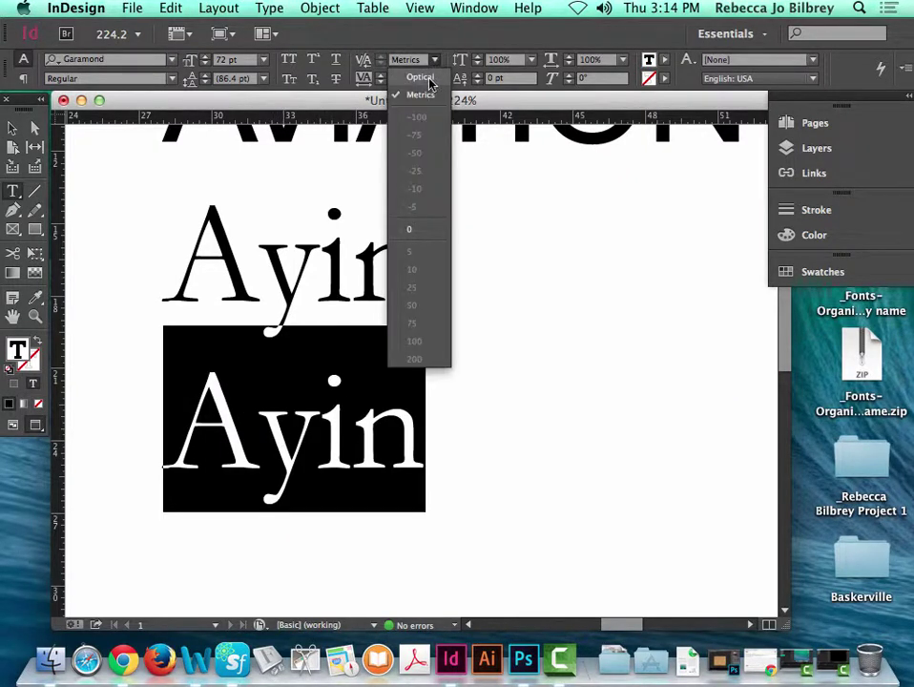
{"action": "left_click", "coordinate": [420, 77]}
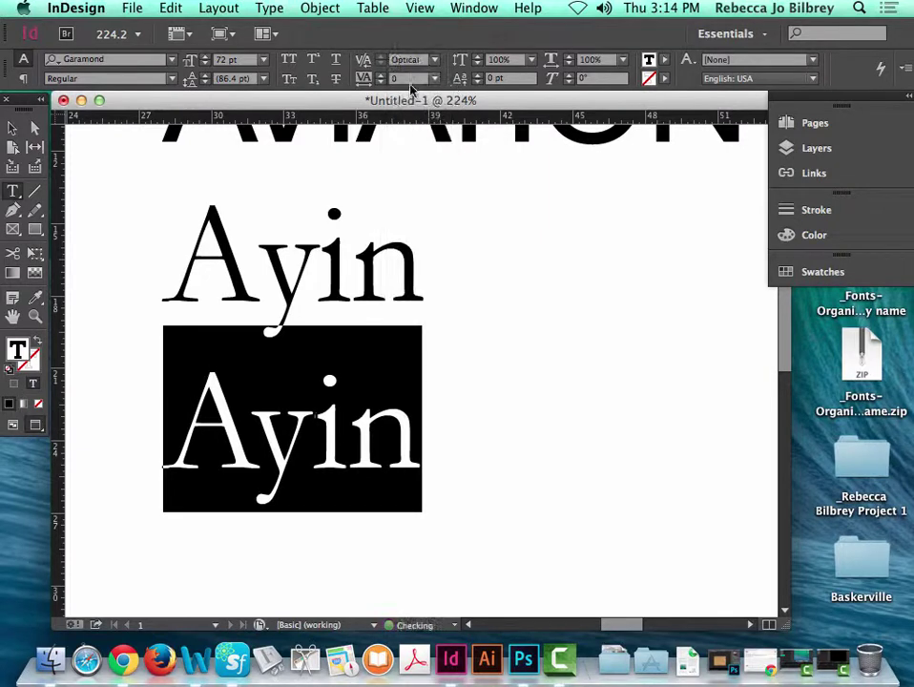
{"action": "key", "text": "Escape"}
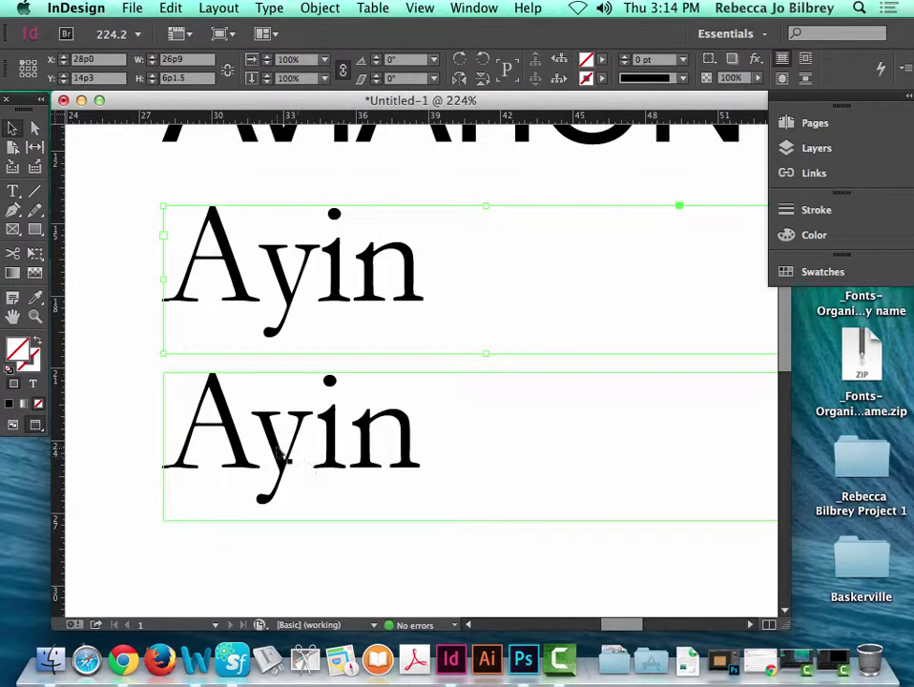
Tighten the kerning between A and y in the lower Ayin to -120
{"action": "left_click", "coordinate": [265, 462]}
{"action": "double_click", "coordinate": [266, 449]}
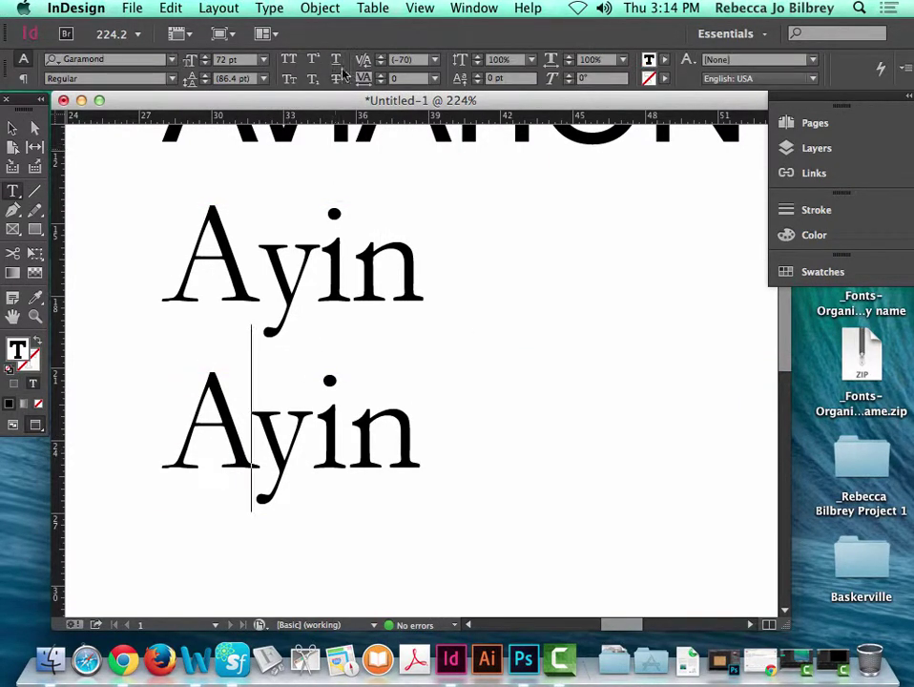
{"action": "left_click", "coordinate": [381, 63]}
{"action": "left_click", "coordinate": [381, 63]}
{"action": "left_click", "coordinate": [381, 63]}
{"action": "left_click", "coordinate": [381, 63]}
{"action": "left_click", "coordinate": [381, 63]}
Try tightening the kerning between y and i in the lower Ayin to -90
{"action": "left_click", "coordinate": [305, 430]}
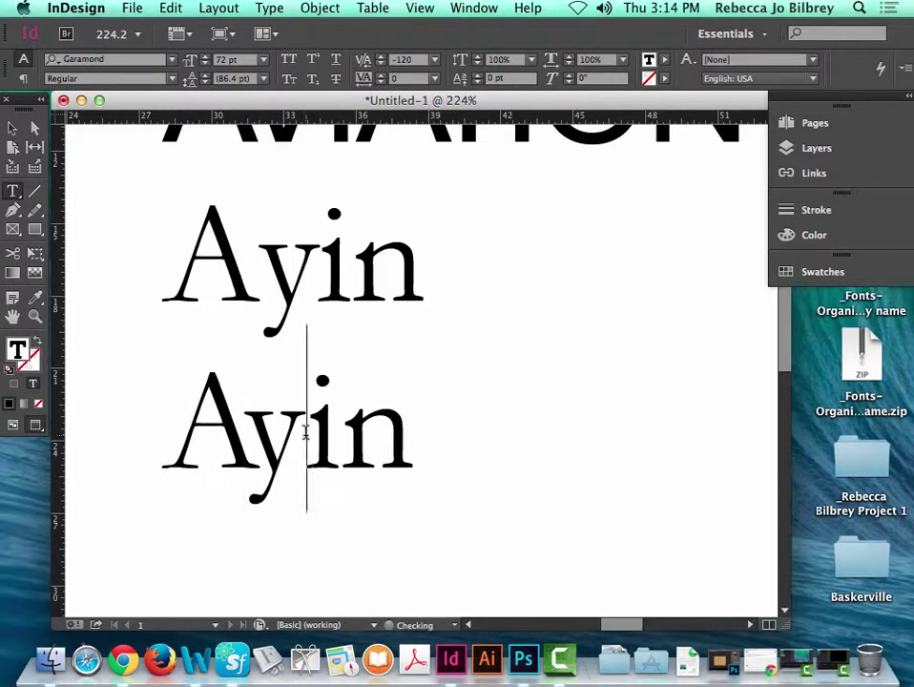
{"action": "left_click", "coordinate": [381, 63]}
{"action": "left_click", "coordinate": [381, 63]}
{"action": "left_click", "coordinate": [380, 63]}
{"action": "left_click", "coordinate": [381, 63]}
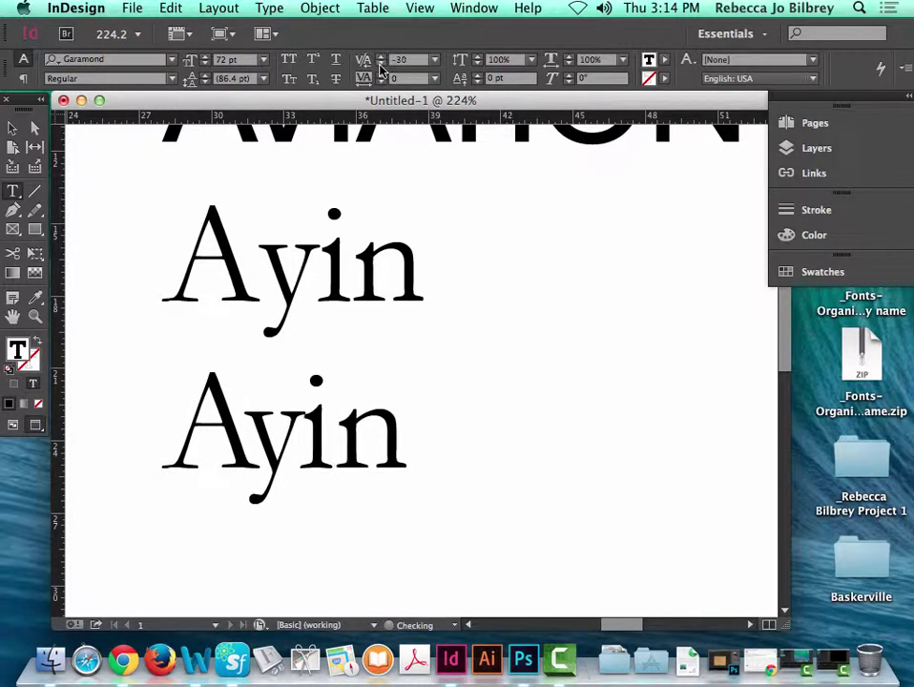
{"action": "left_click", "coordinate": [381, 63]}
{"action": "left_click", "coordinate": [381, 63]}
{"action": "left_click", "coordinate": [381, 63]}
{"action": "left_click", "coordinate": [381, 63]}
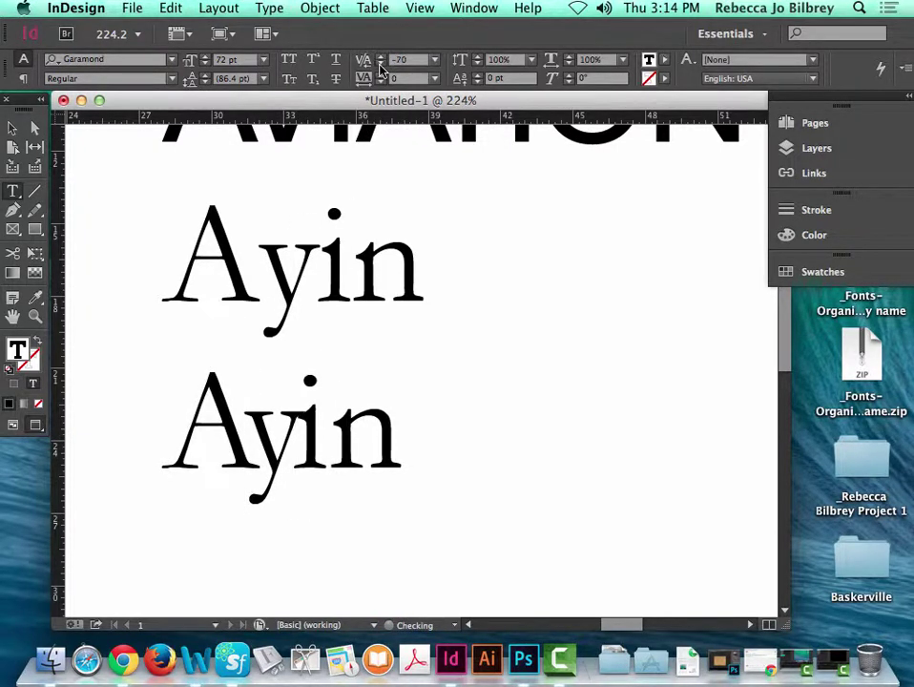
{"action": "left_click", "coordinate": [381, 63]}
{"action": "left_click", "coordinate": [381, 63]}
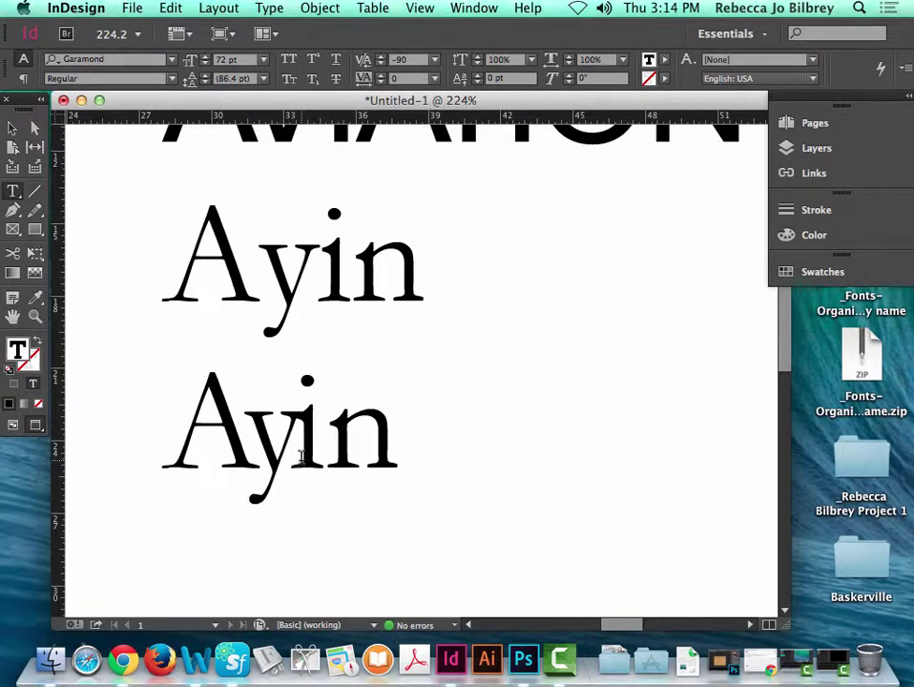
Loosen the kerning between y and i in the lower Ayin to -10
{"action": "key", "text": "alt+Right"}
{"action": "left_click", "coordinate": [381, 57]}
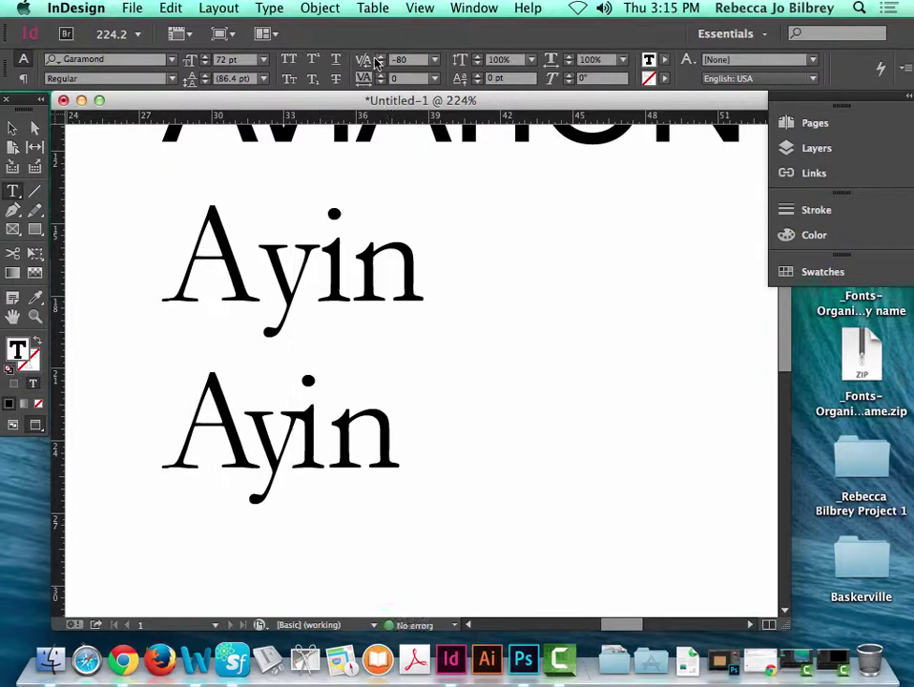
{"action": "left_click", "coordinate": [381, 57]}
{"action": "left_click", "coordinate": [381, 57]}
{"action": "left_click", "coordinate": [381, 57]}
{"action": "left_click", "coordinate": [381, 57]}
{"action": "left_click", "coordinate": [381, 57]}
{"action": "left_click", "coordinate": [381, 58]}
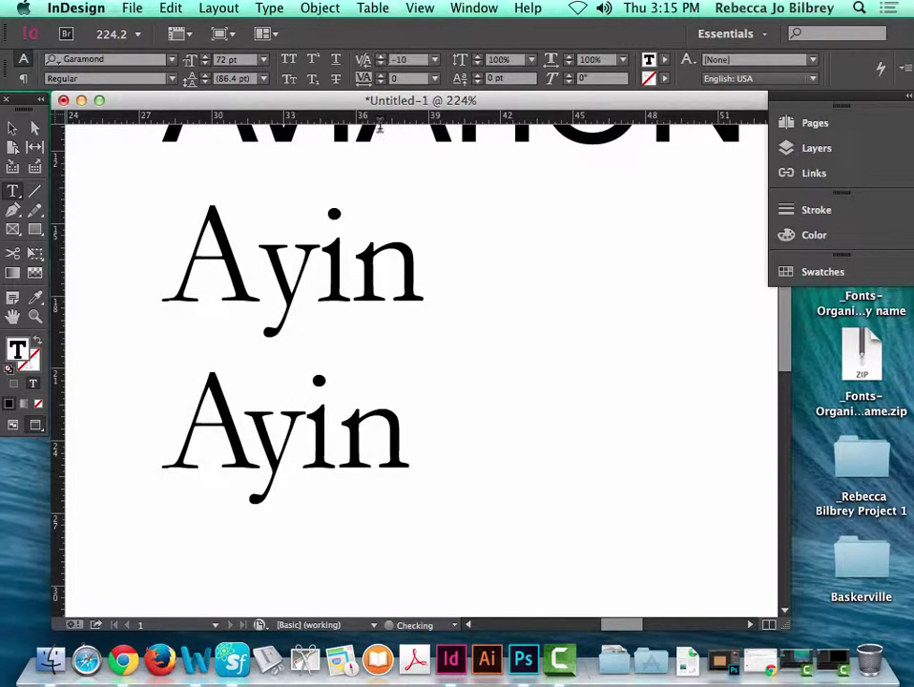
{"action": "left_click", "coordinate": [13, 126]}
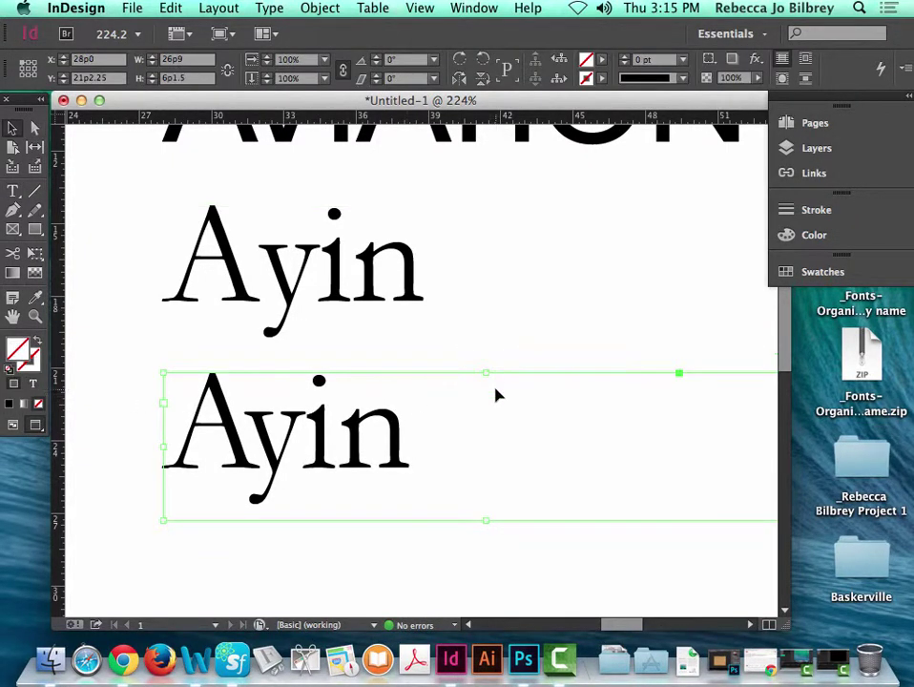
Set the A–y kerning in the lower Ayin to -110 and slightly loosen the kerning between y and i
{"action": "double_click", "coordinate": [251, 447]}
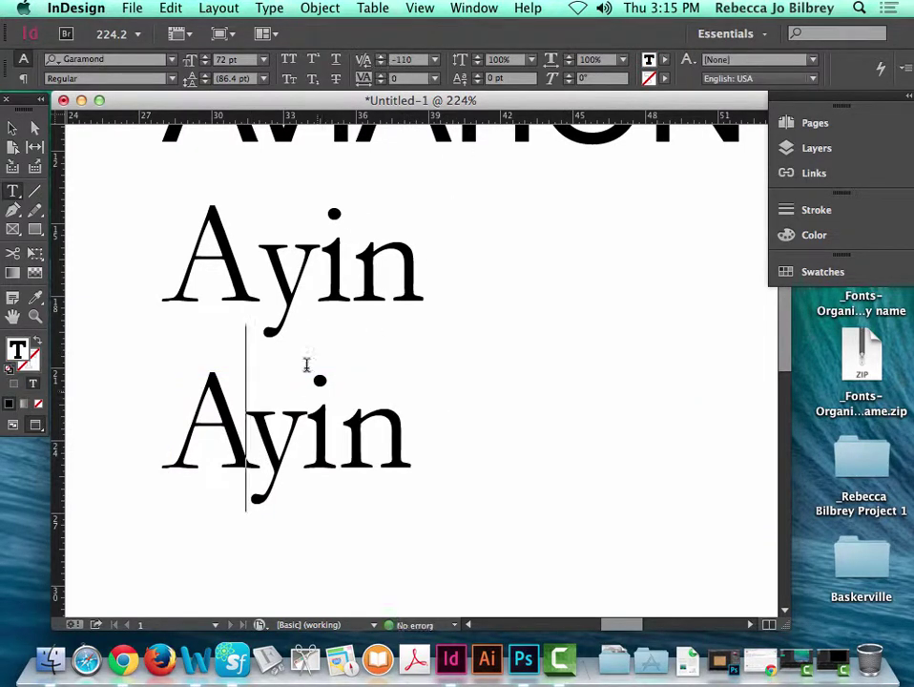
{"action": "left_click", "coordinate": [304, 420]}
{"action": "left_click", "coordinate": [381, 59]}
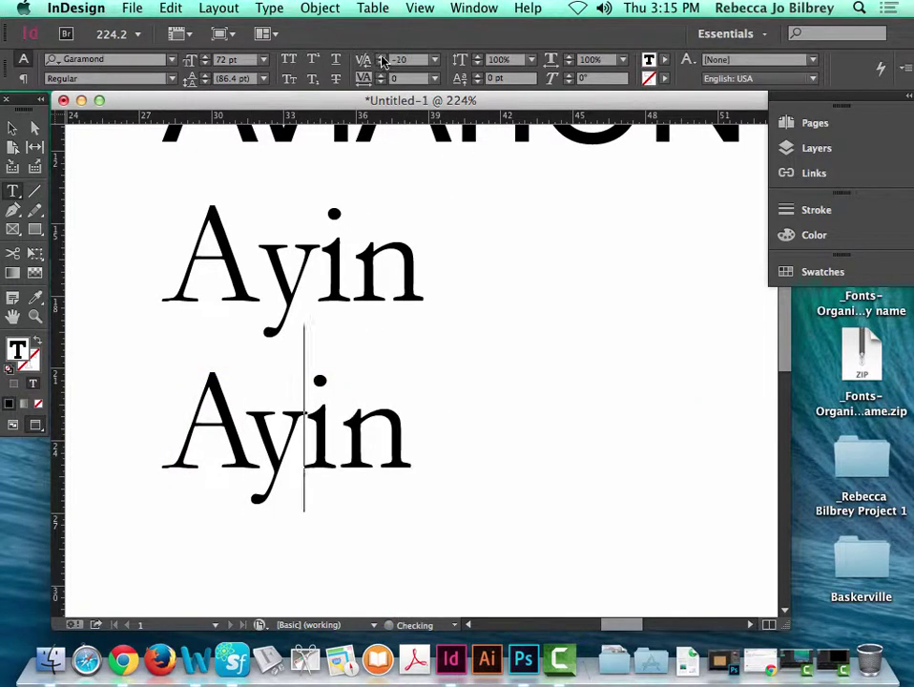
{"action": "left_click", "coordinate": [381, 58]}
{"action": "left_click", "coordinate": [13, 129]}
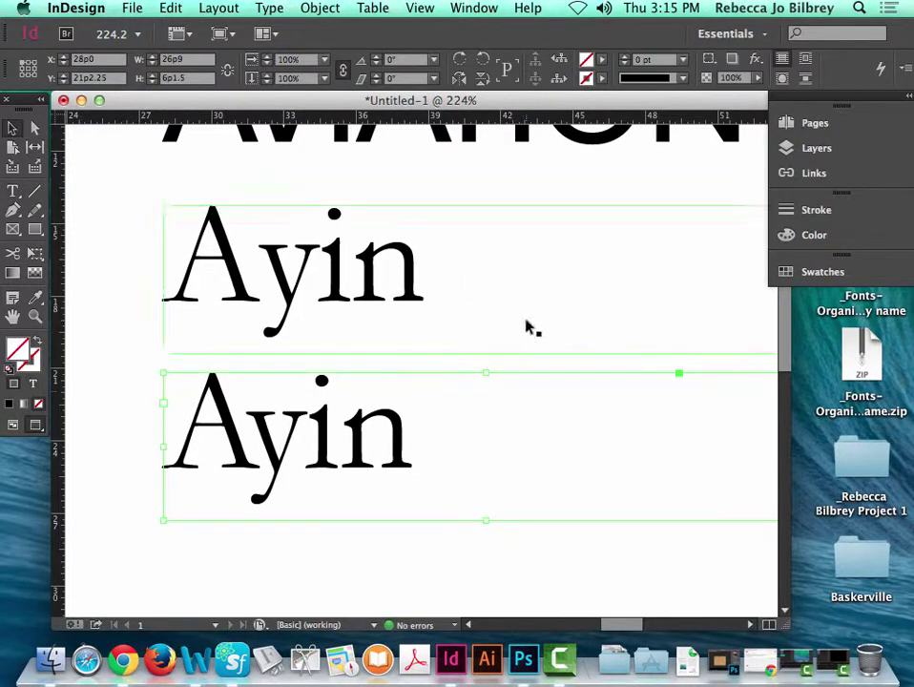
Tighten the kerning between A and y in the upper Ayin to -100
{"action": "left_click", "coordinate": [378, 568]}
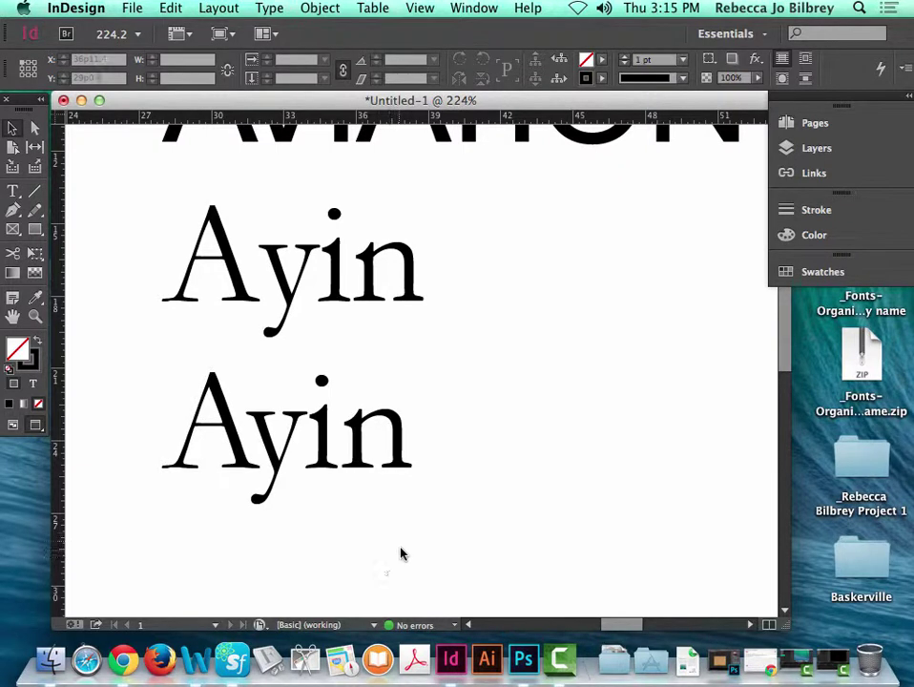
{"action": "double_click", "coordinate": [301, 296]}
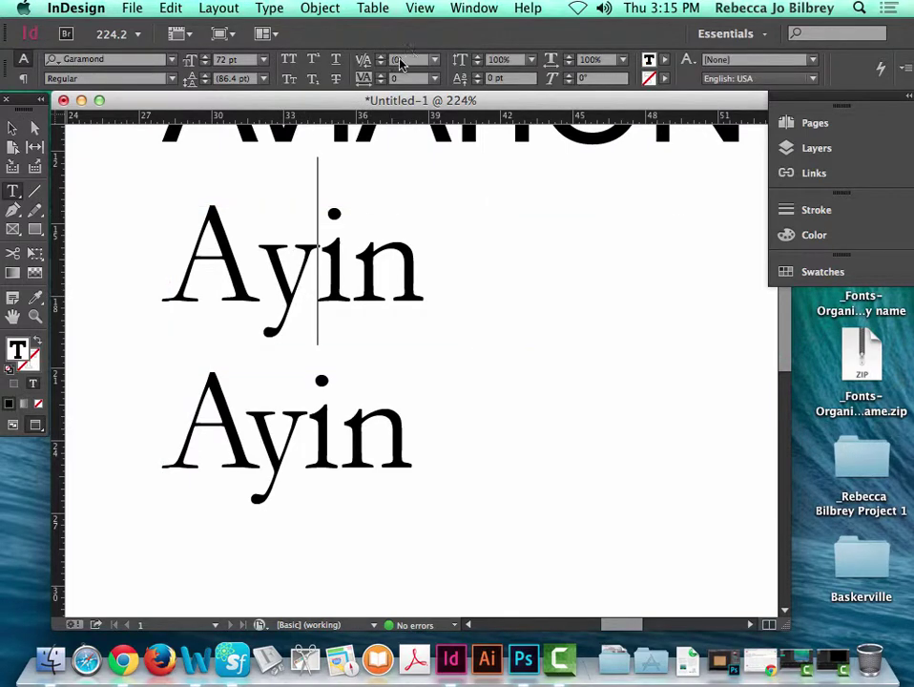
{"action": "key", "text": "super+a"}
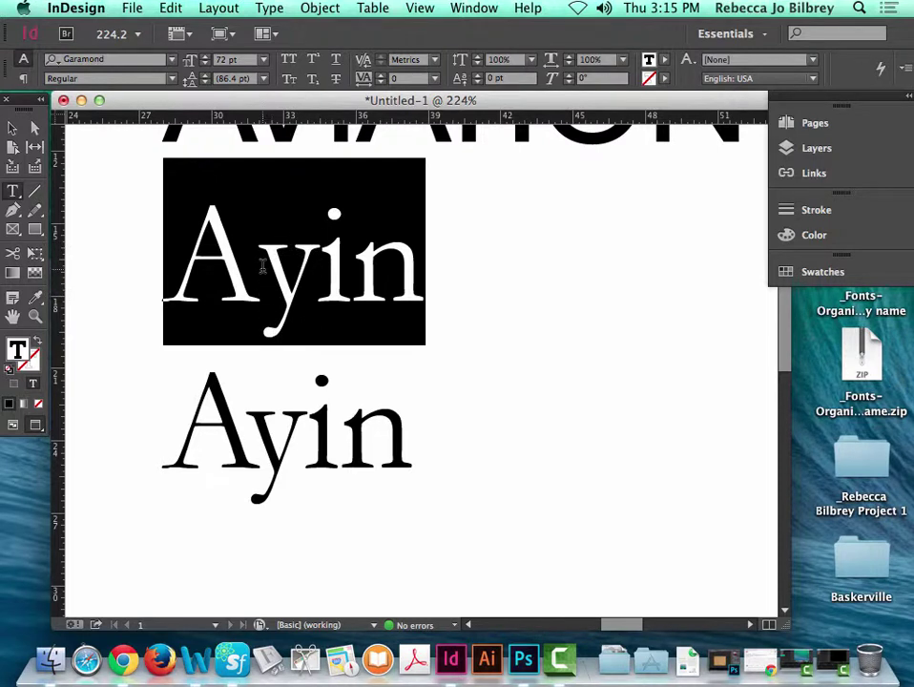
{"action": "left_click", "coordinate": [262, 267]}
{"action": "left_click", "coordinate": [380, 63]}
{"action": "left_click", "coordinate": [380, 63]}
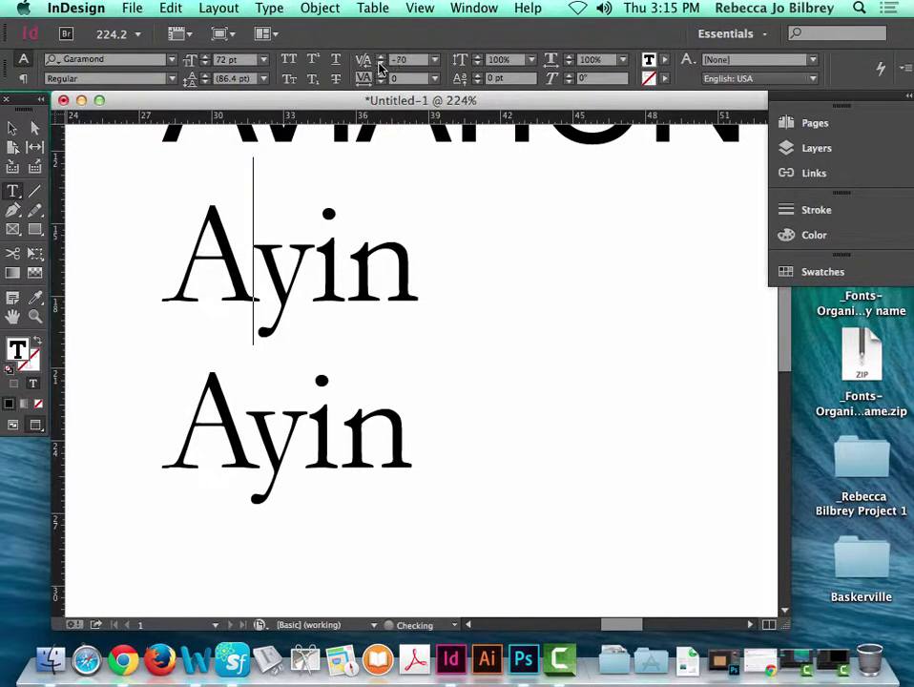
{"action": "left_click", "coordinate": [380, 63]}
{"action": "left_click", "coordinate": [380, 63]}
{"action": "left_click", "coordinate": [380, 63]}
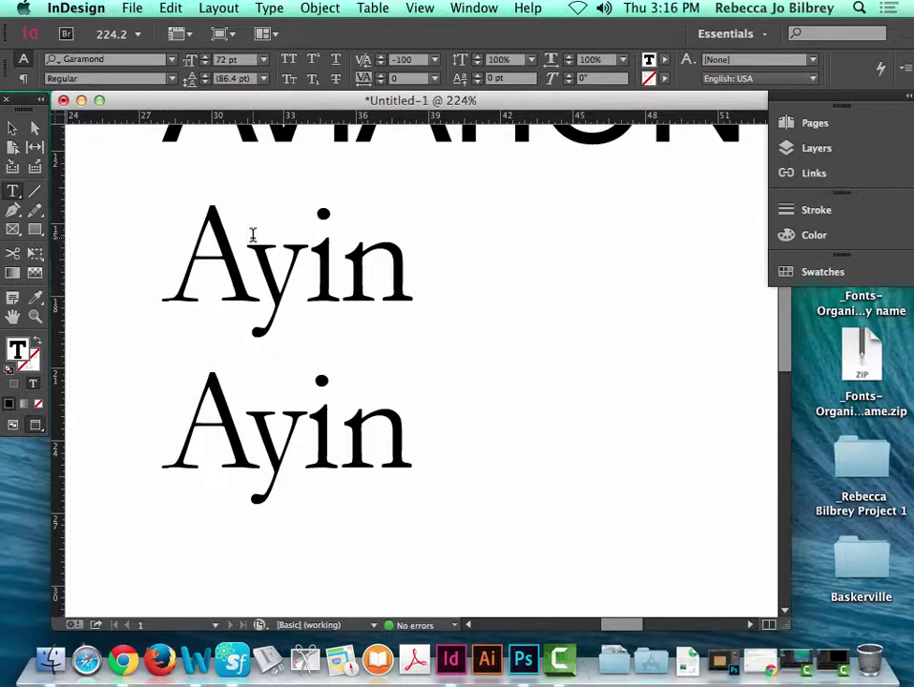
Delete the two AVIATION and two Ayin sample text frames from the page
{"action": "left_click", "coordinate": [12, 127]}
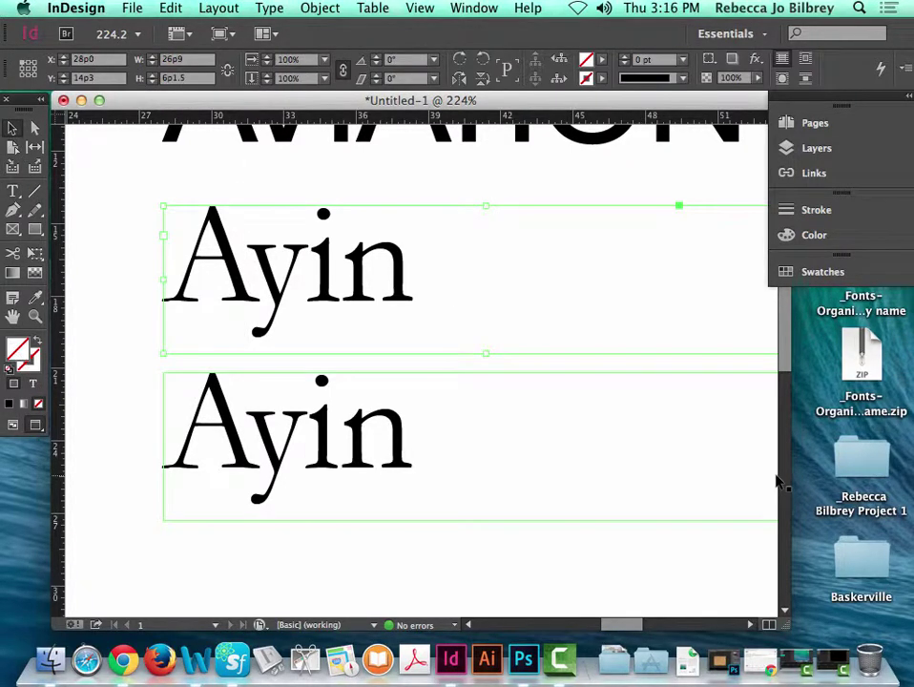
{"action": "key", "text": "super+0"}
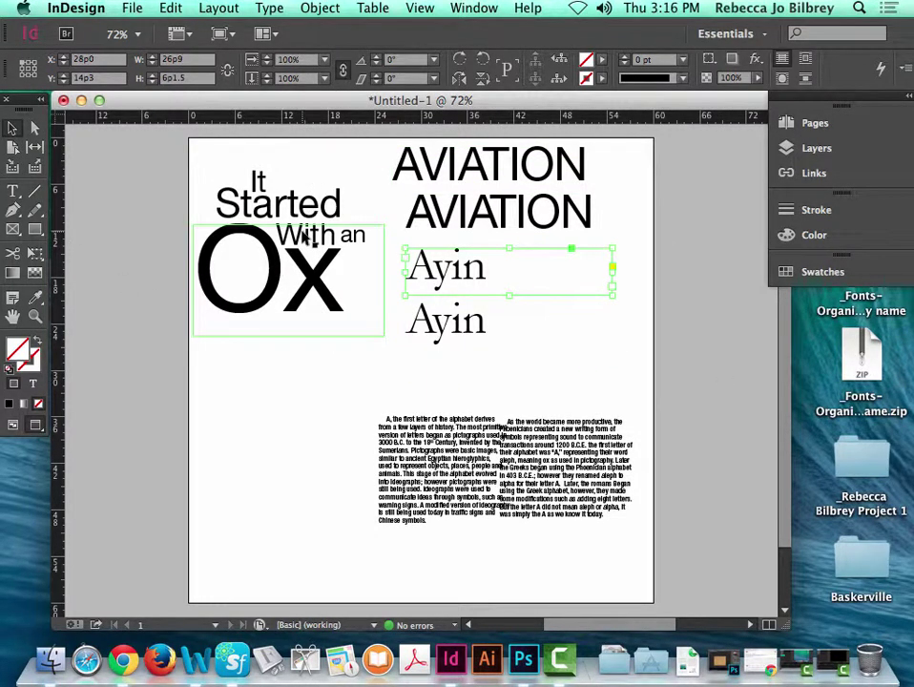
{"action": "left_click_drag", "start_coordinate": [382, 159], "coordinate": [608, 334]}
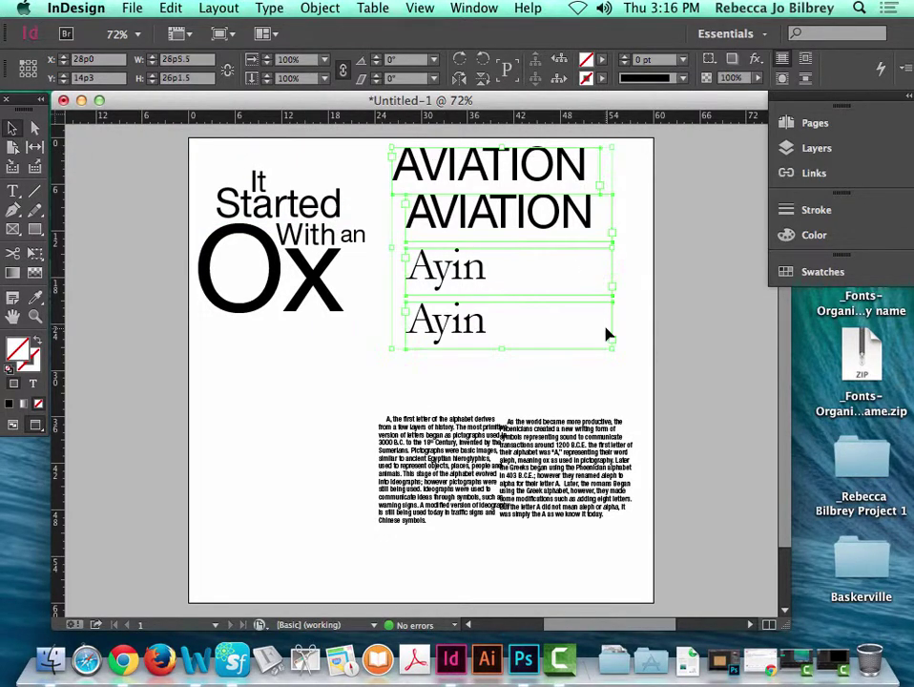
{"action": "key", "text": "Delete"}
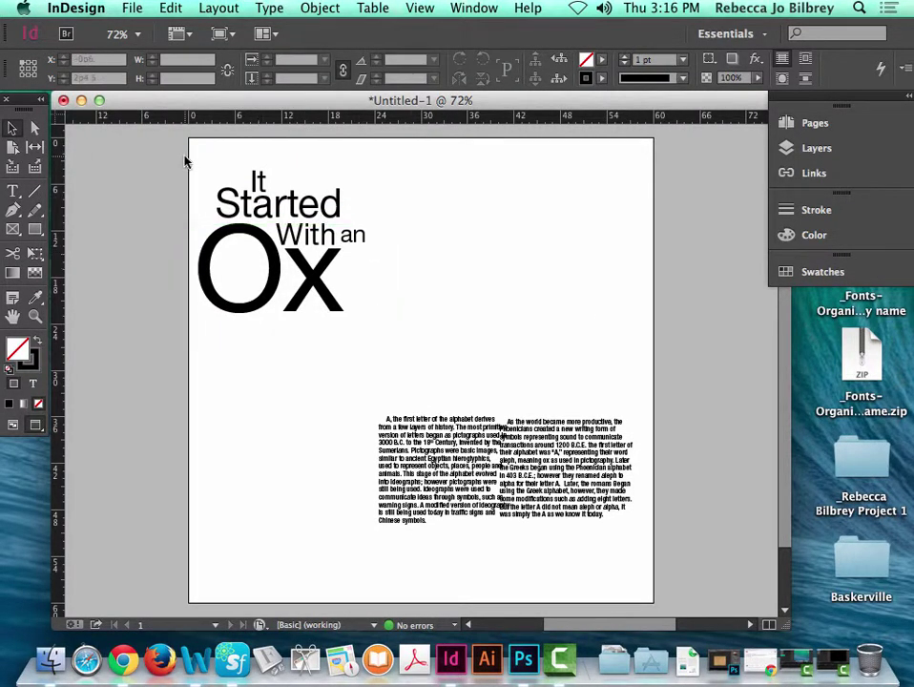
Group all the text frames of the "It Started With an Ox" title
{"action": "left_click_drag", "start_coordinate": [185, 162], "coordinate": [411, 337]}
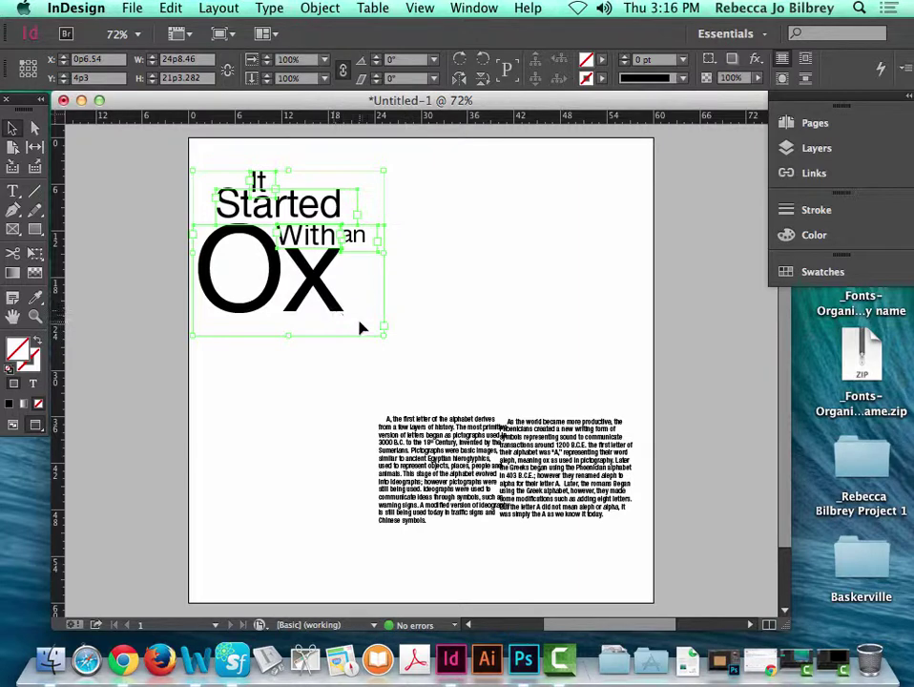
{"action": "left_click_drag", "start_coordinate": [102, 147], "coordinate": [477, 371]}
{"action": "left_click", "coordinate": [320, 7]}
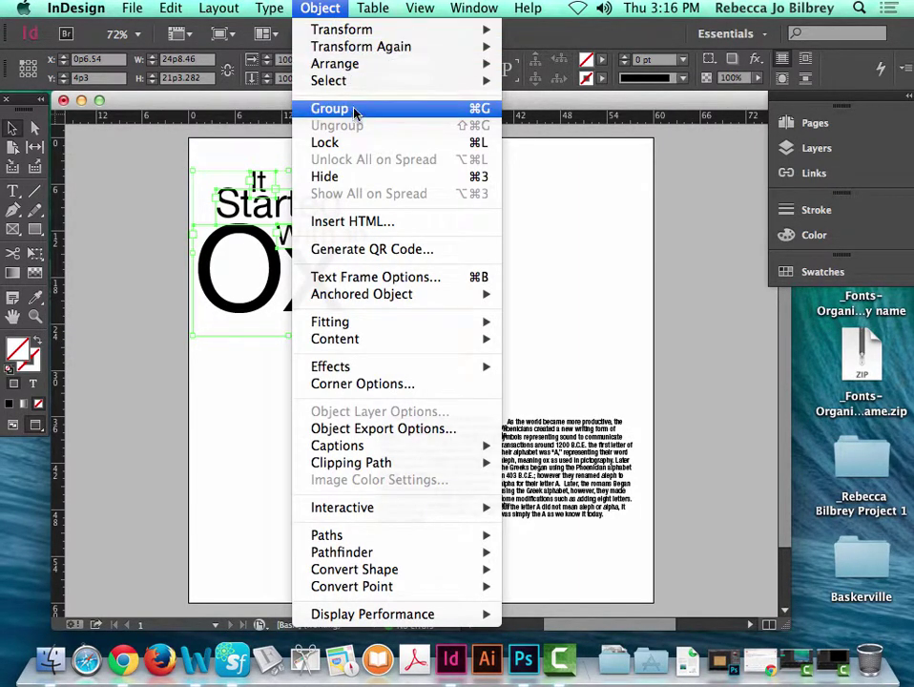
{"action": "left_click", "coordinate": [468, 113]}
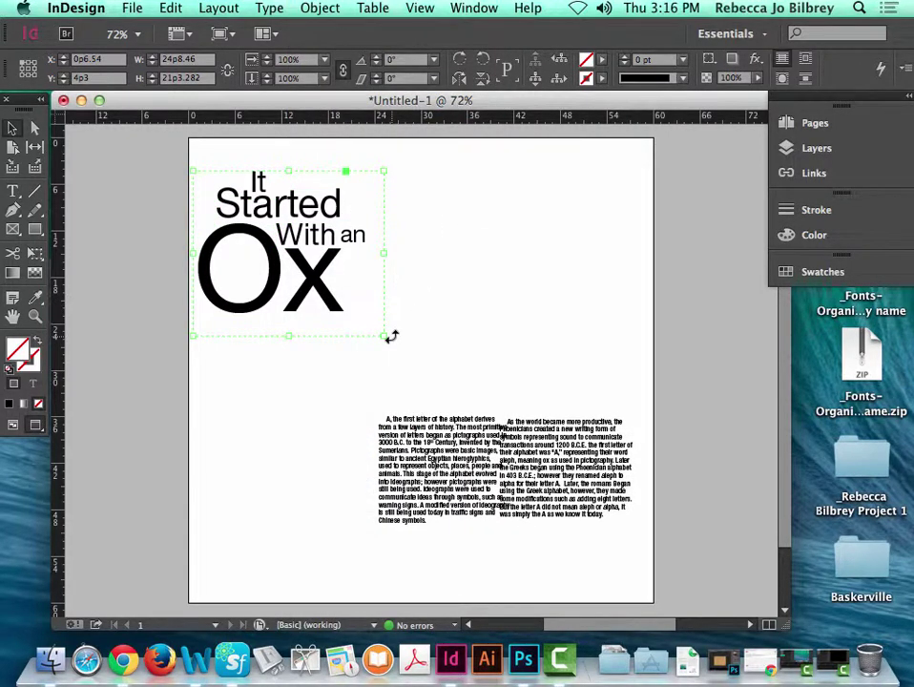
Scale the grouped title and its type up proportionally to about 38p1 wide and 32p10 high
{"action": "left_click_drag", "start_coordinate": [383, 336], "coordinate": [508, 422]}
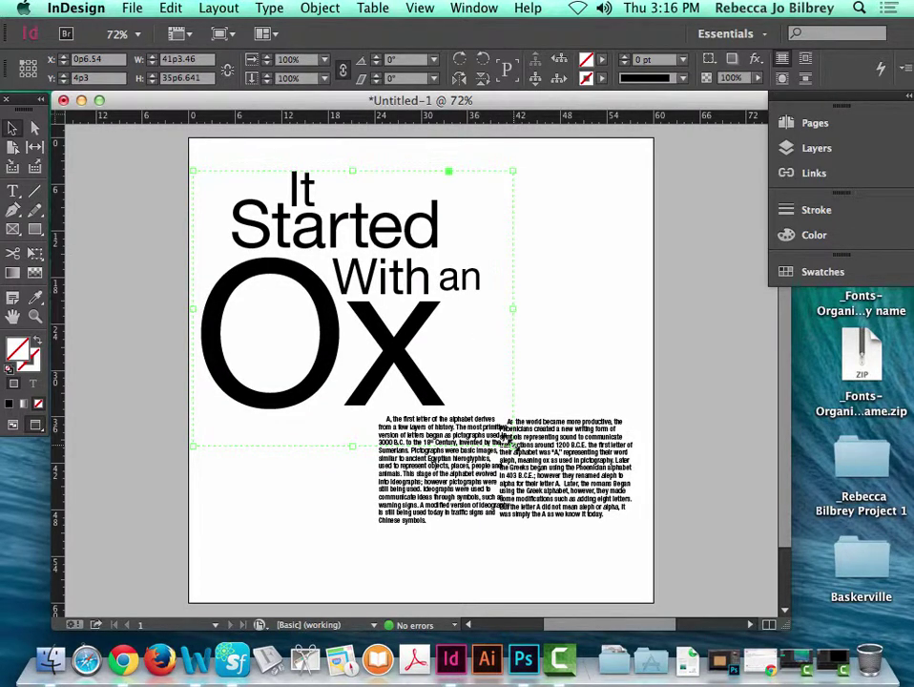
{"action": "left_click_drag", "start_coordinate": [513, 446], "coordinate": [401, 349]}
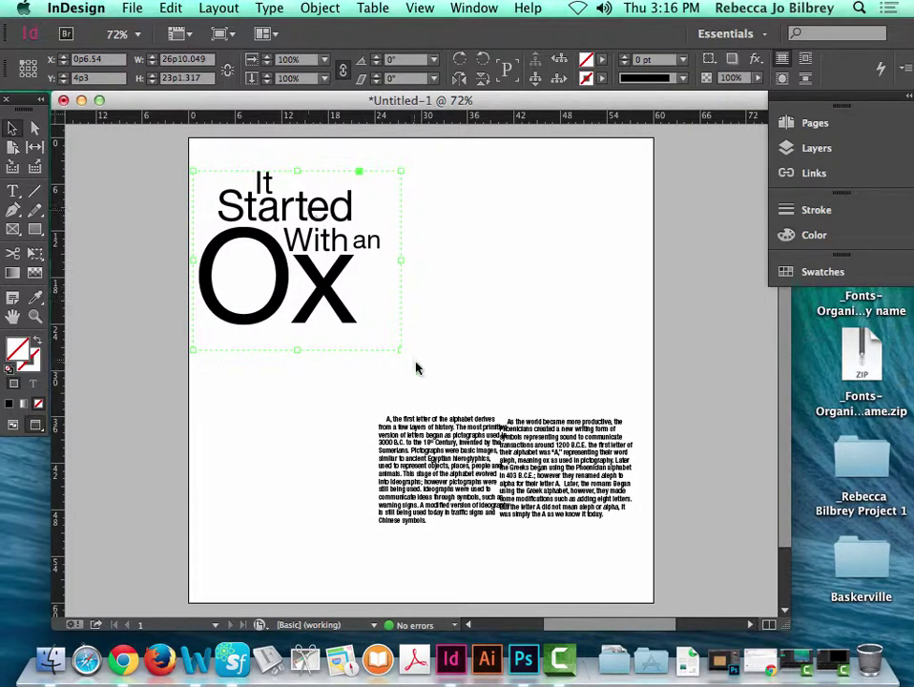
{"action": "left_click_drag", "start_coordinate": [402, 349], "coordinate": [491, 420]}
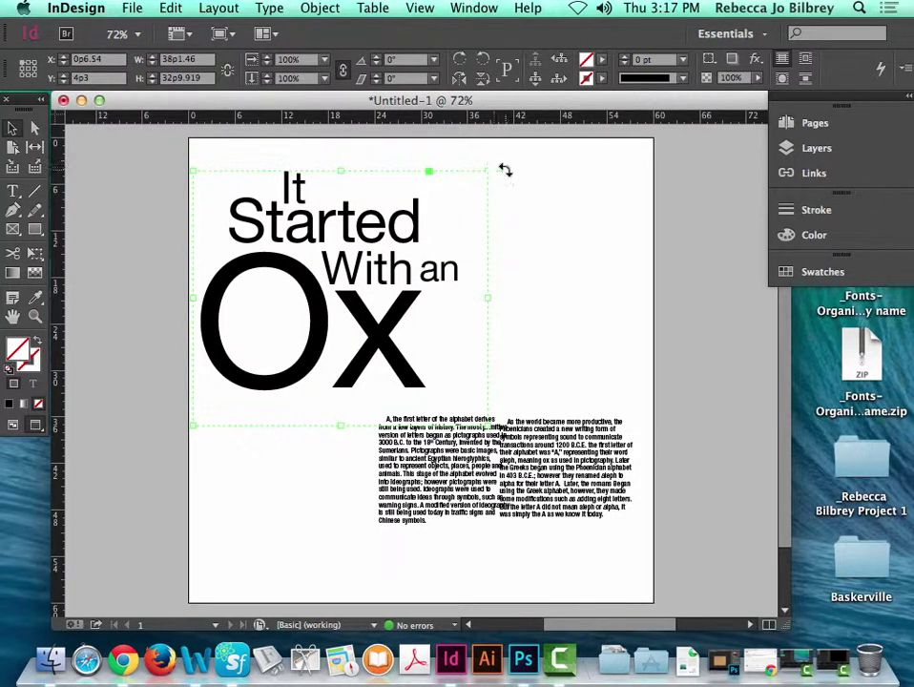
Try rotating the title group counterclockwise by about 28.5° and undo the rotation
{"action": "left_click_drag", "start_coordinate": [497, 167], "coordinate": [400, 139]}
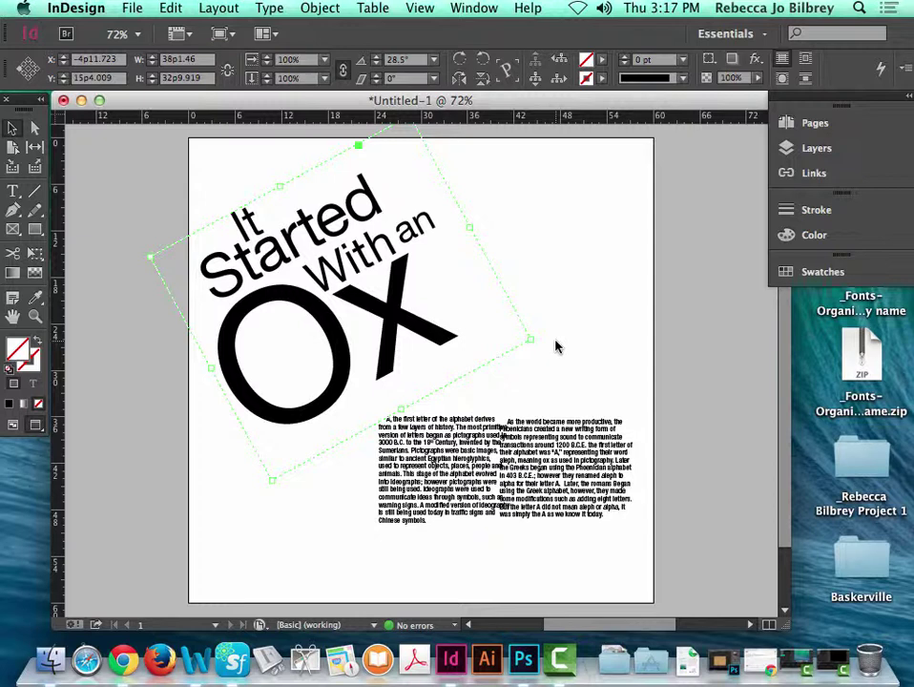
{"action": "key", "text": "super+z"}
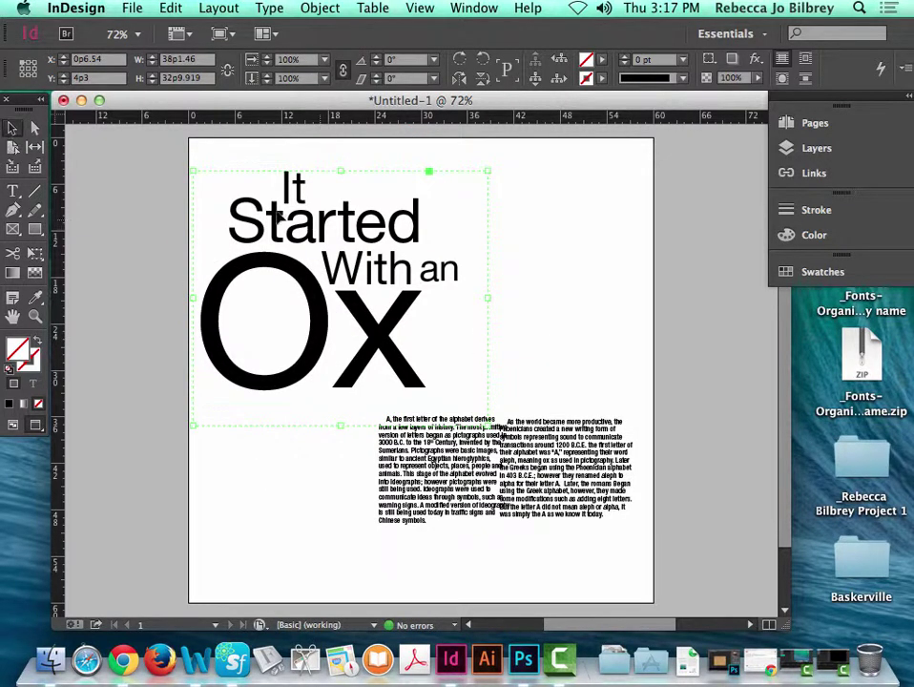
{"action": "left_click_drag", "start_coordinate": [130, 194], "coordinate": [487, 315]}
Align the two body text frames to the column guides beneath the title, showing the guides only while positioning them
{"action": "key", "text": "w"}
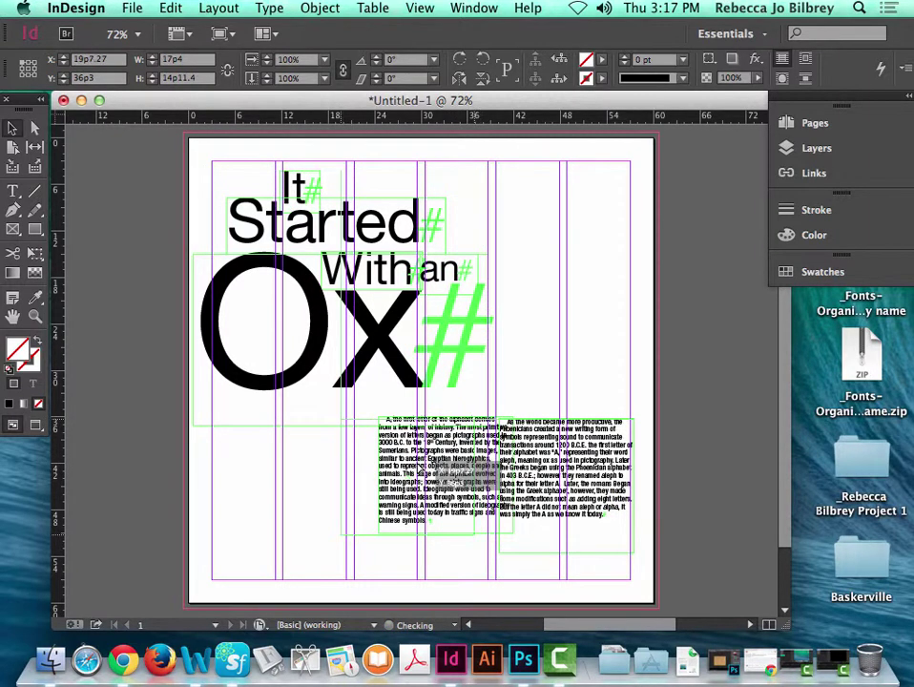
{"action": "left_click_drag", "start_coordinate": [458, 474], "coordinate": [434, 474]}
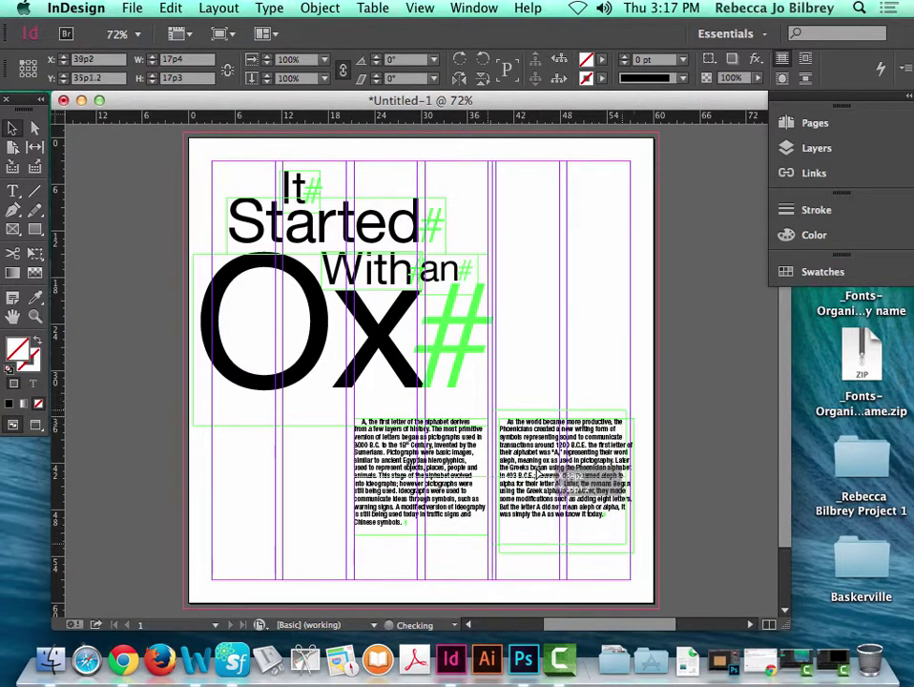
{"action": "left_click_drag", "start_coordinate": [541, 482], "coordinate": [537, 482]}
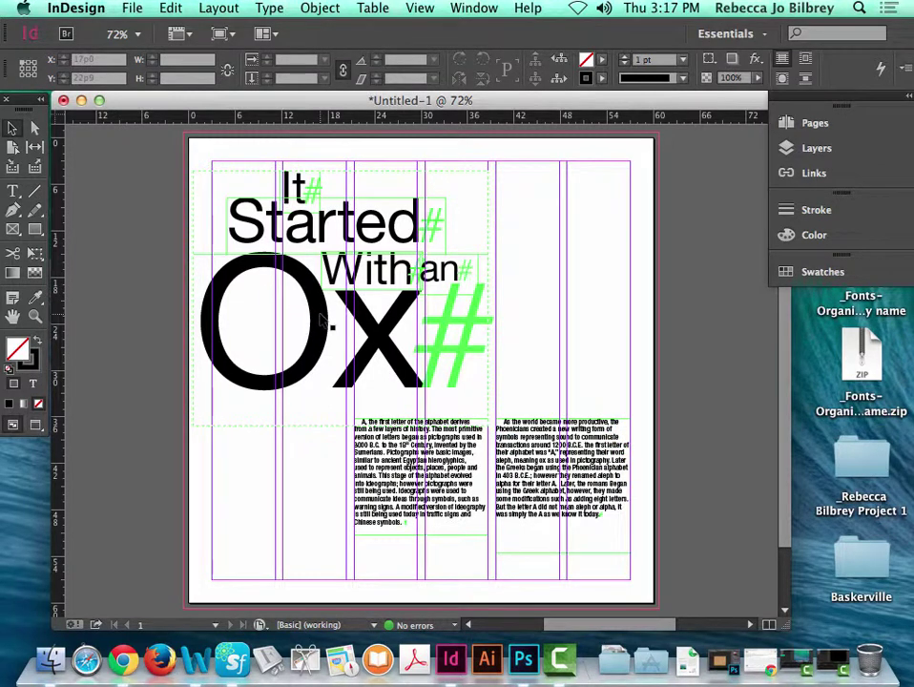
{"action": "key", "text": "w"}
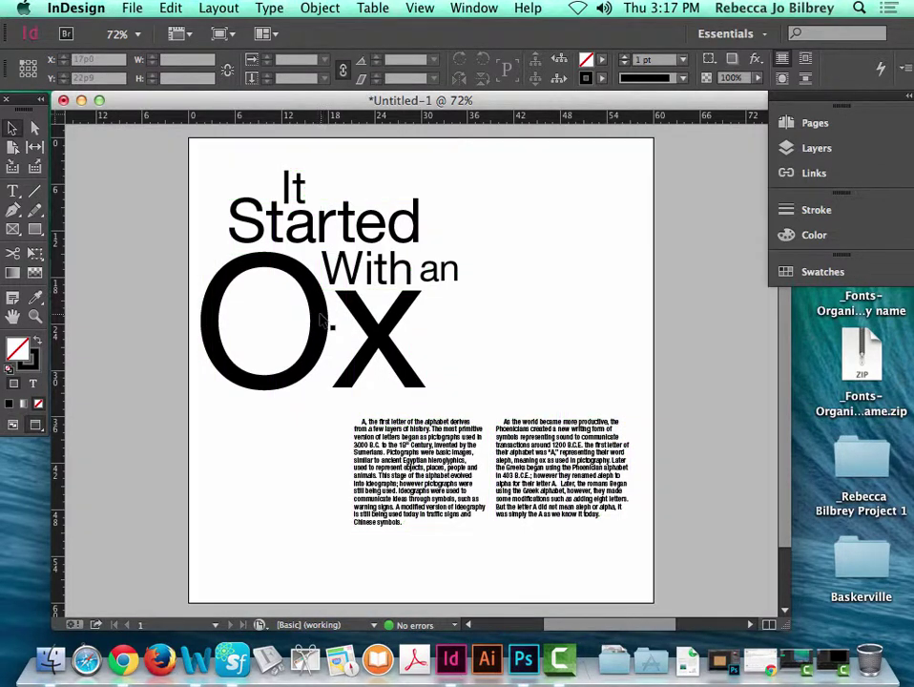
Try rotating the title group and both body text frames together counterclockwise, and undo the rotation
{"action": "left_click_drag", "start_coordinate": [163, 147], "coordinate": [674, 593]}
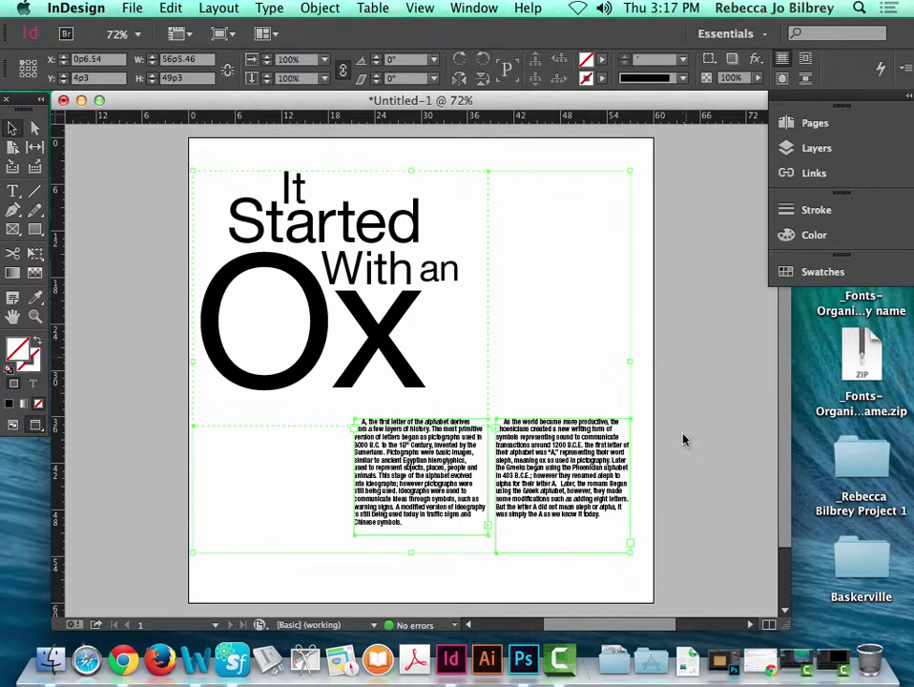
{"action": "left_click_drag", "start_coordinate": [638, 163], "coordinate": [757, 380]}
{"action": "left_click", "coordinate": [738, 465]}
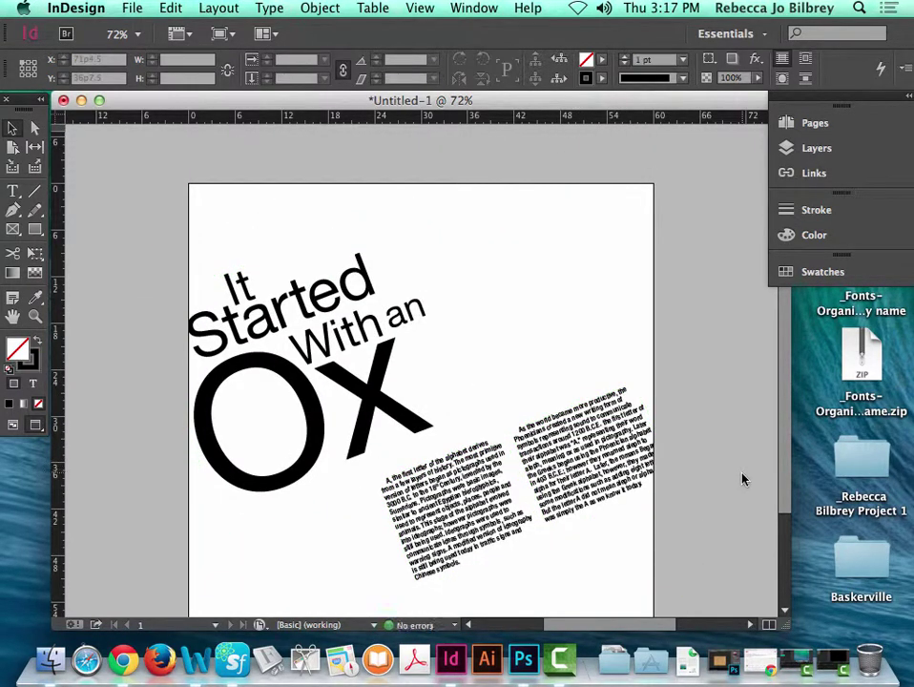
{"action": "scroll", "coordinate": [750, 471], "scroll_direction": "down", "scroll_amount": 2}
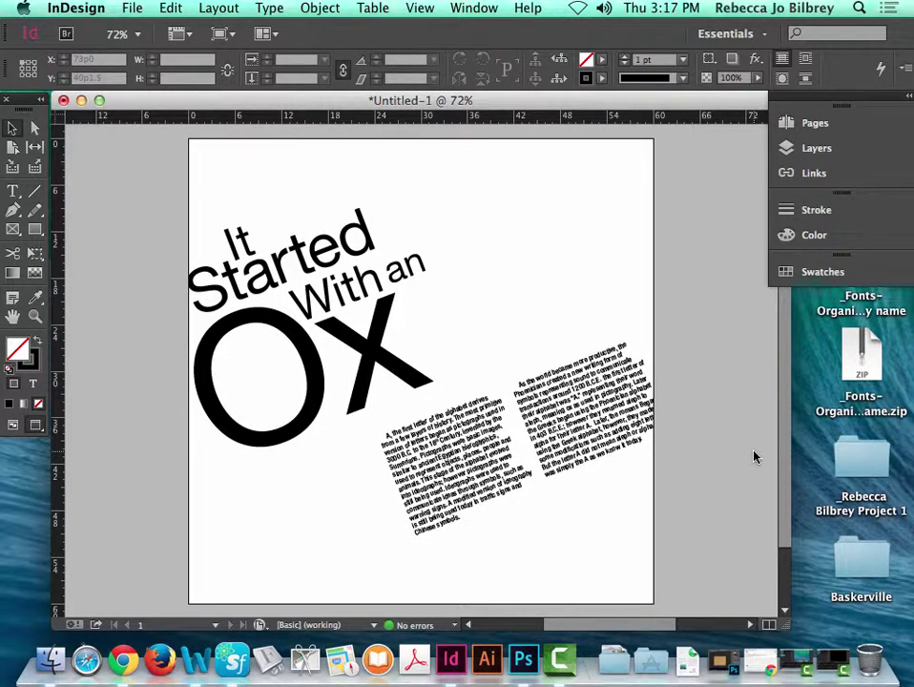
{"action": "key", "text": "super+z"}
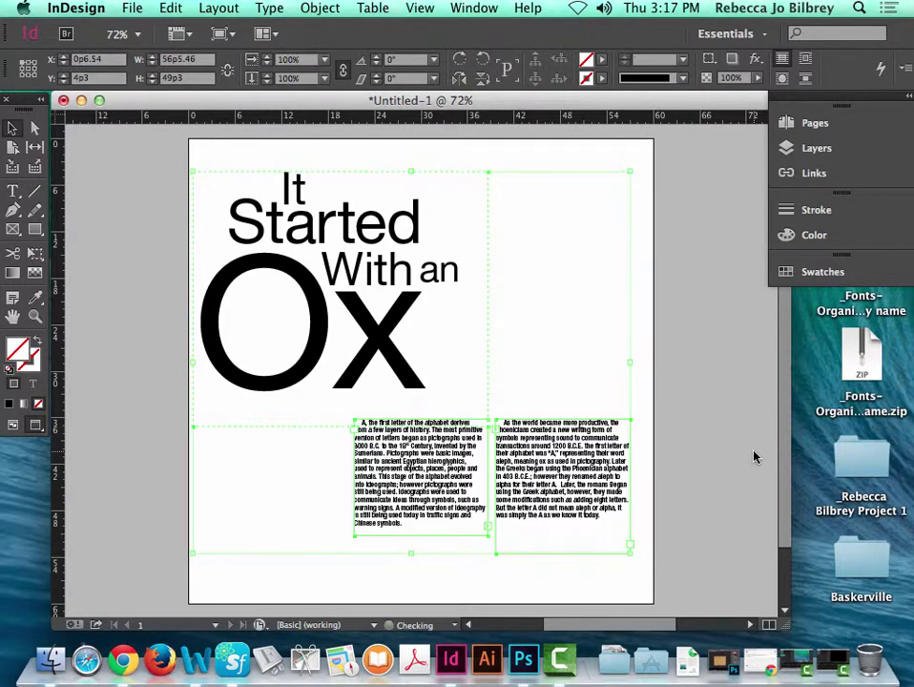
Redo the rotation of the whole layout to compare it, and undo it again
{"action": "left_click", "coordinate": [169, 8]}
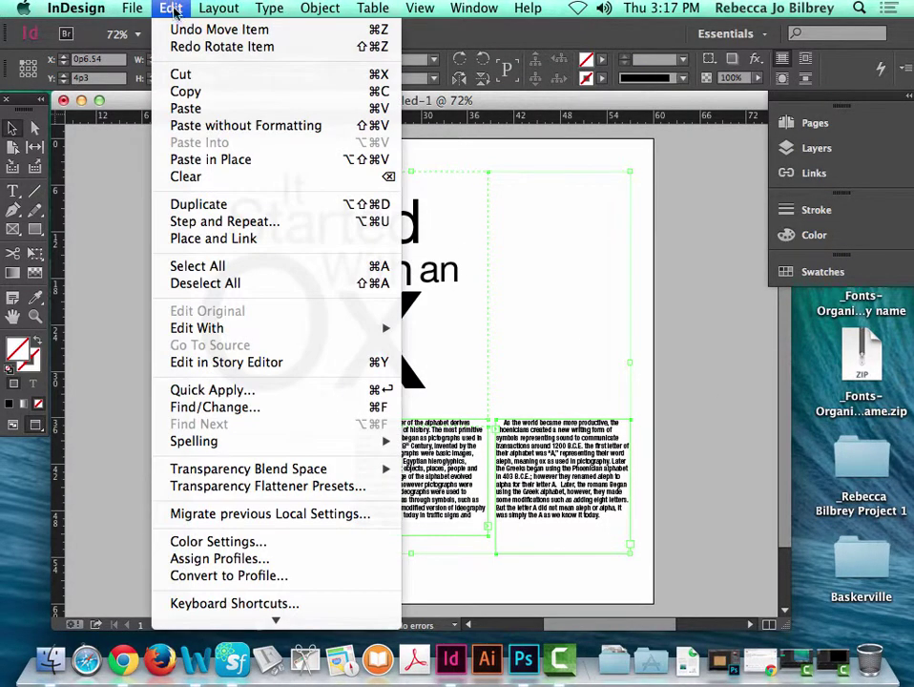
{"action": "left_click", "coordinate": [187, 46]}
{"action": "left_click", "coordinate": [739, 375]}
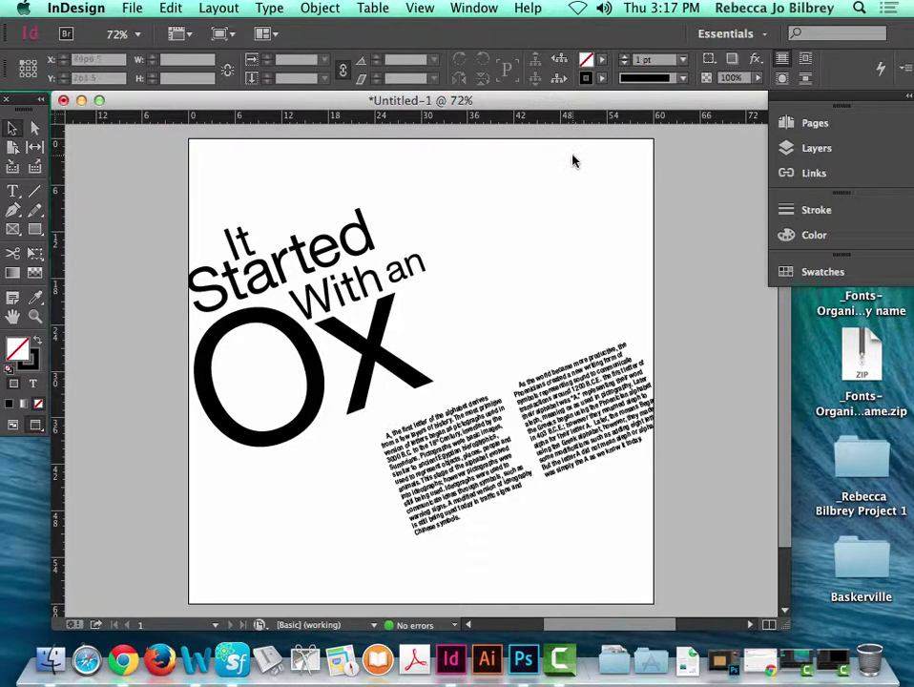
{"action": "key", "text": "super+z"}
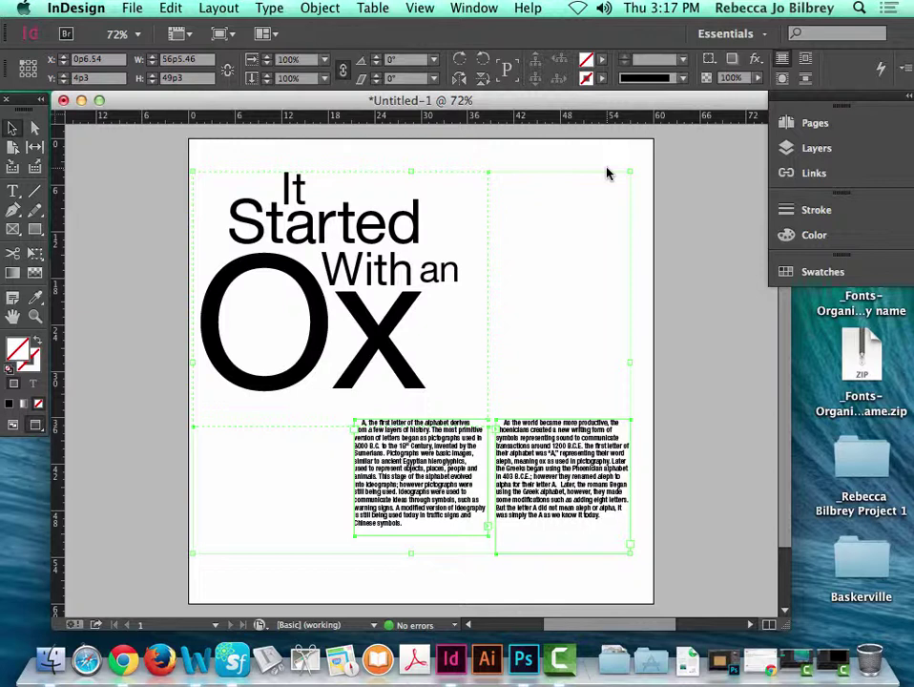
Try rotating only the title group counterclockwise by about 9.5°
{"action": "left_click", "coordinate": [420, 188]}
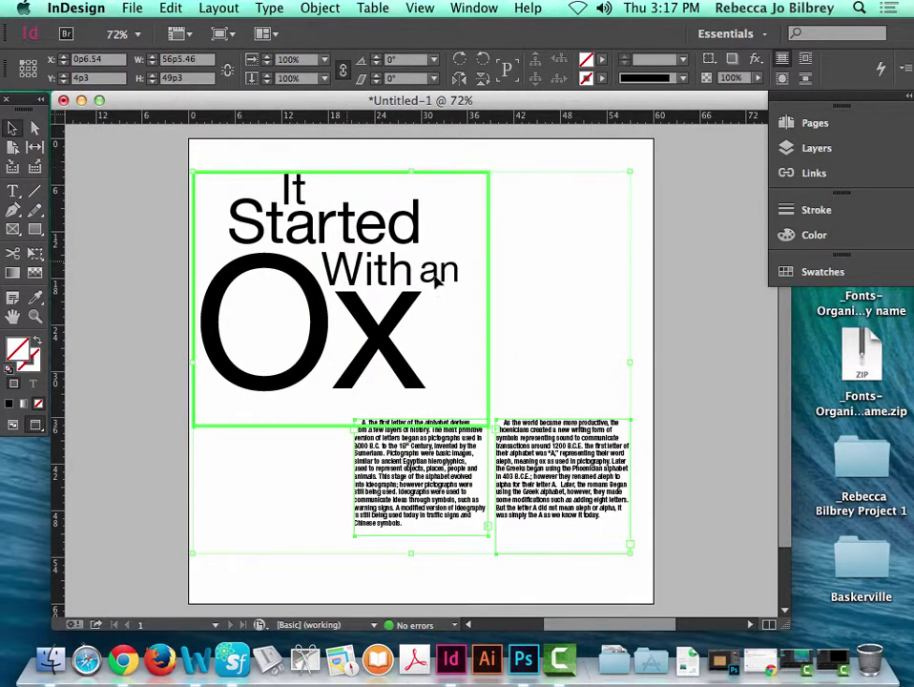
{"action": "double_click", "coordinate": [388, 231]}
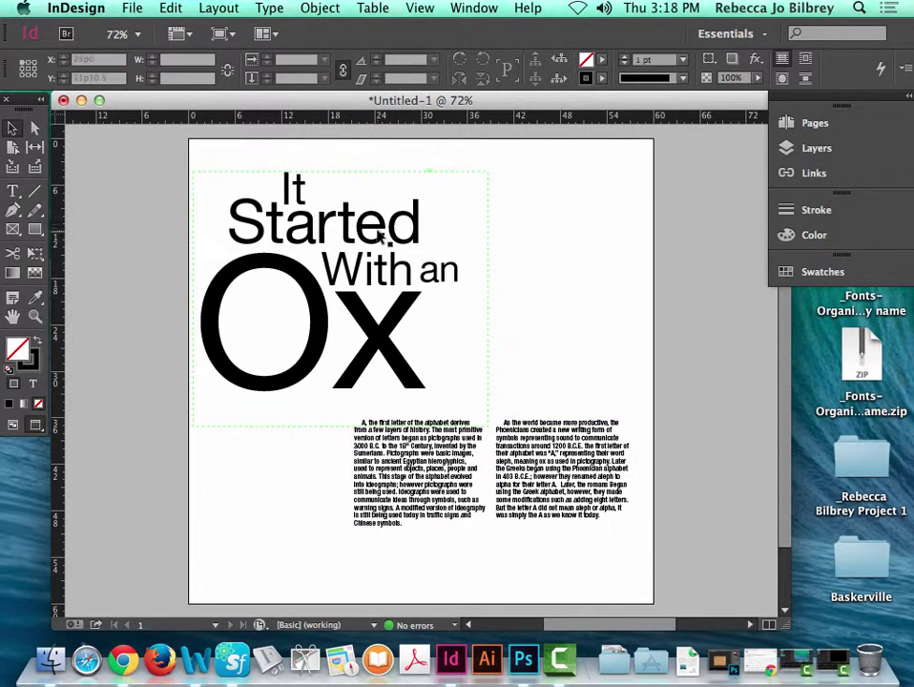
{"action": "left_click_drag", "start_coordinate": [498, 167], "coordinate": [477, 139]}
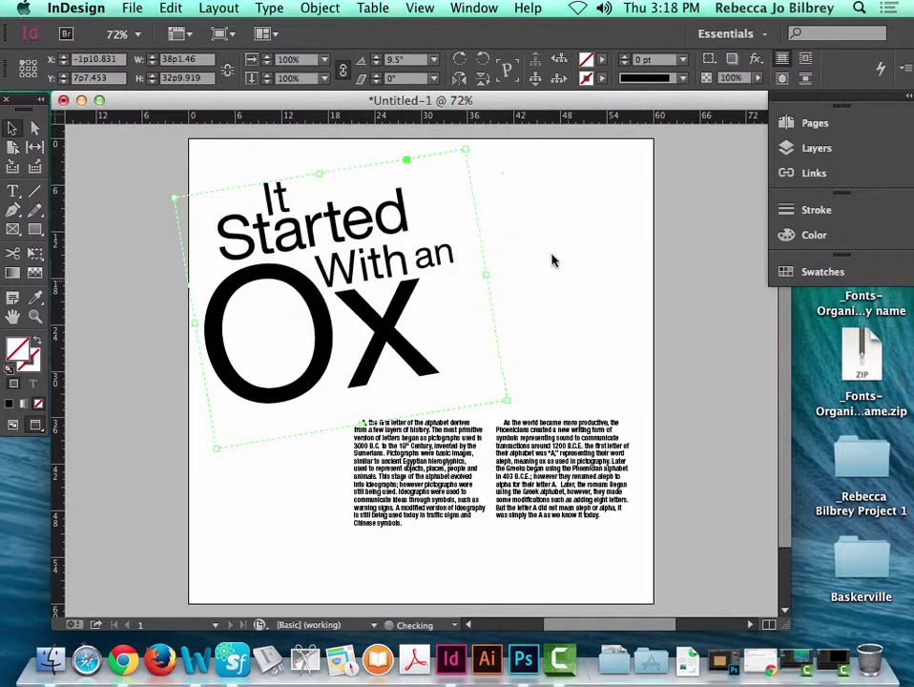
Try rotating both body text frames to match the title's tilt, undo the body and title rotations, and deselect everything
{"action": "left_click_drag", "start_coordinate": [297, 528], "coordinate": [666, 533]}
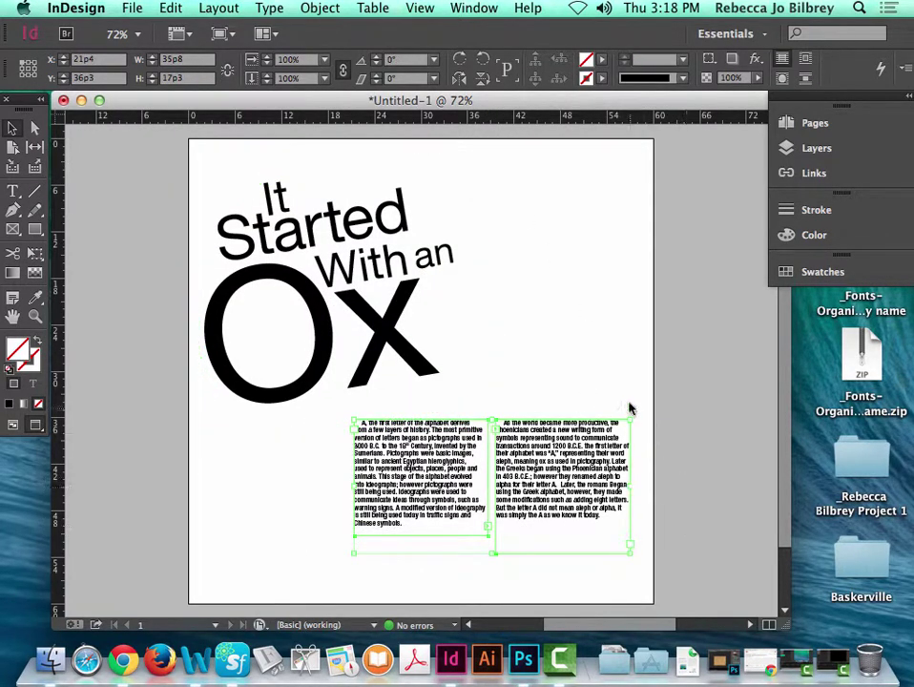
{"action": "left_click_drag", "start_coordinate": [637, 414], "coordinate": [625, 390]}
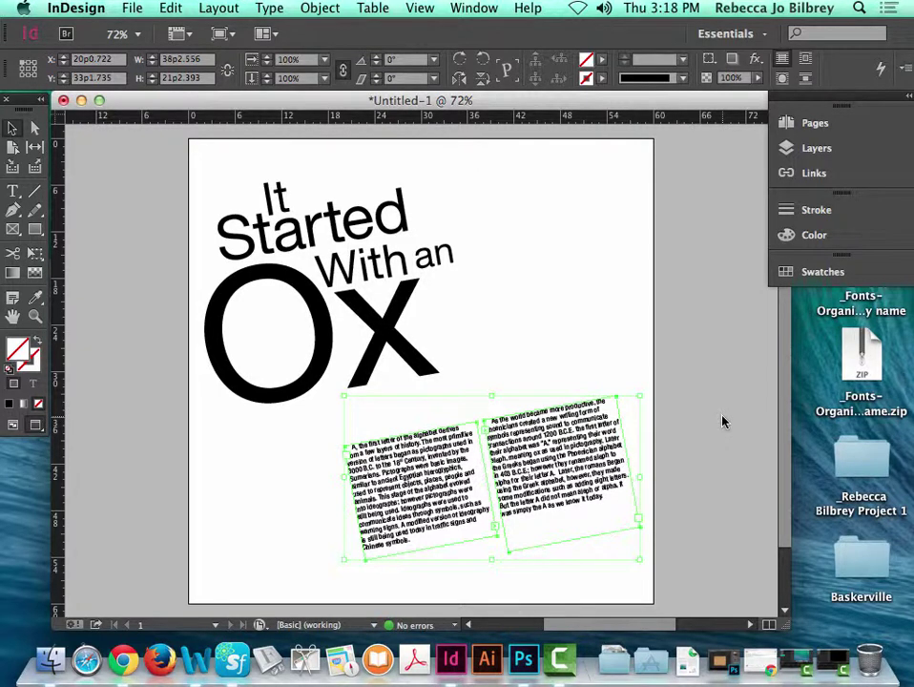
{"action": "key", "text": "super+z"}
{"action": "key", "text": "super+z"}
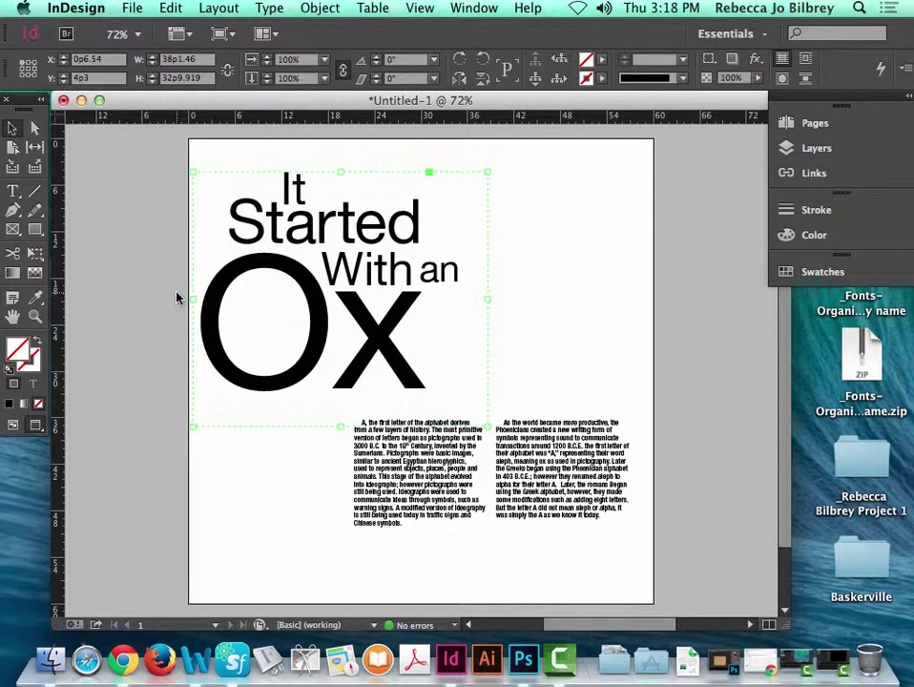
{"action": "left_click", "coordinate": [95, 172]}
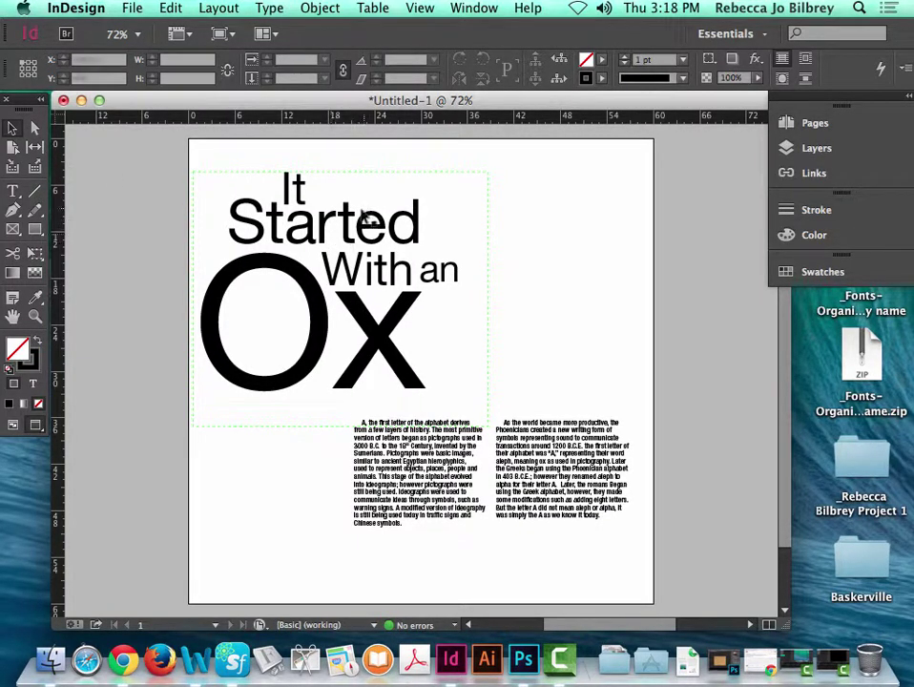
Move the title group slightly up and to the right, to X 2p3.27 and Y 3p0
{"action": "left_click_drag", "start_coordinate": [352, 231], "coordinate": [365, 221]}
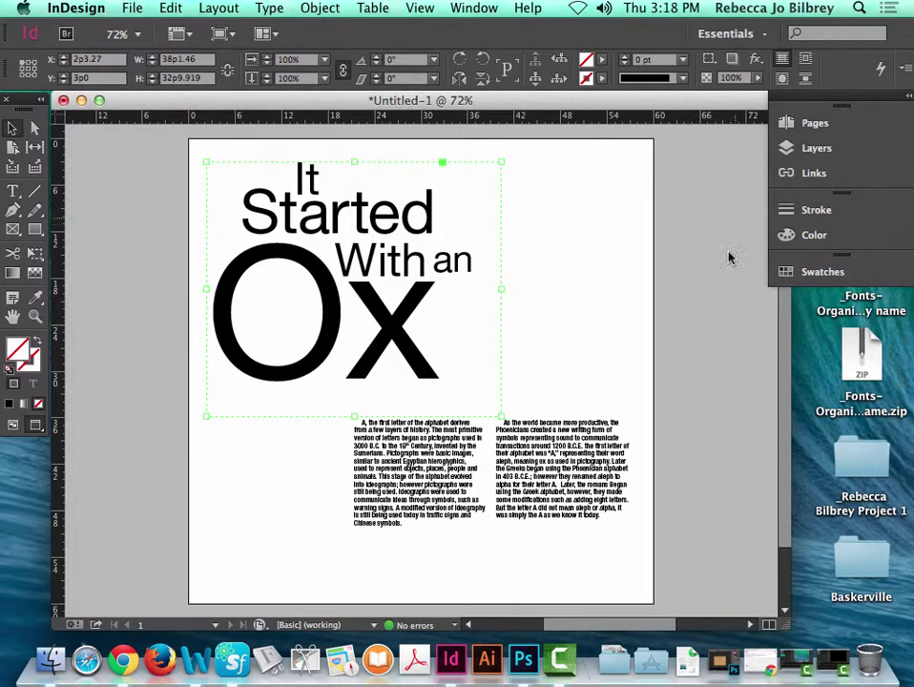
Lock the Text Type layer and make the Background layer active
{"action": "left_click", "coordinate": [812, 150]}
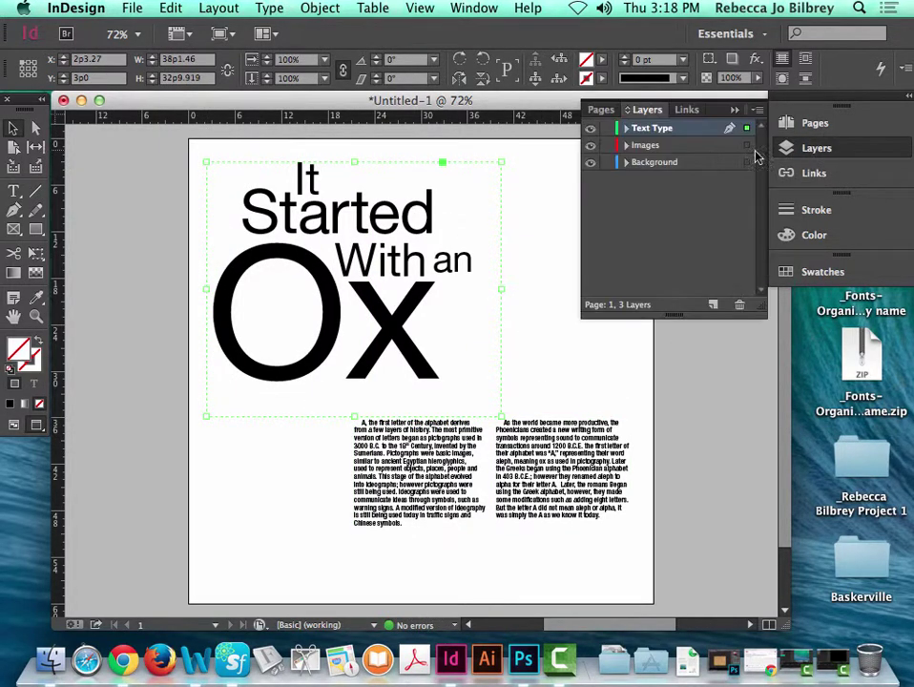
{"action": "left_click", "coordinate": [592, 129]}
{"action": "left_click", "coordinate": [593, 129]}
{"action": "left_click", "coordinate": [607, 129]}
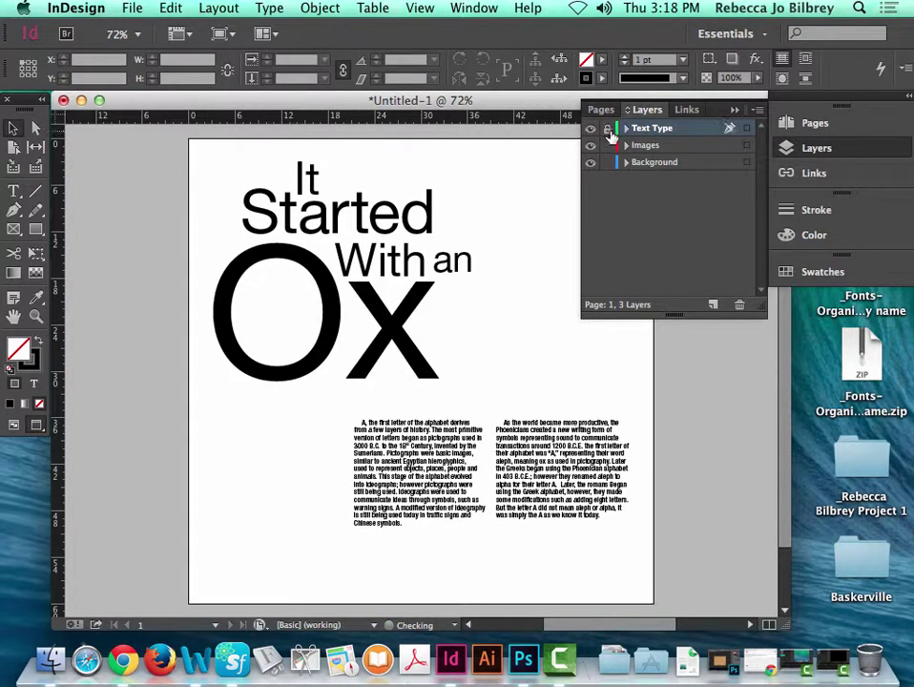
{"action": "left_click", "coordinate": [652, 163]}
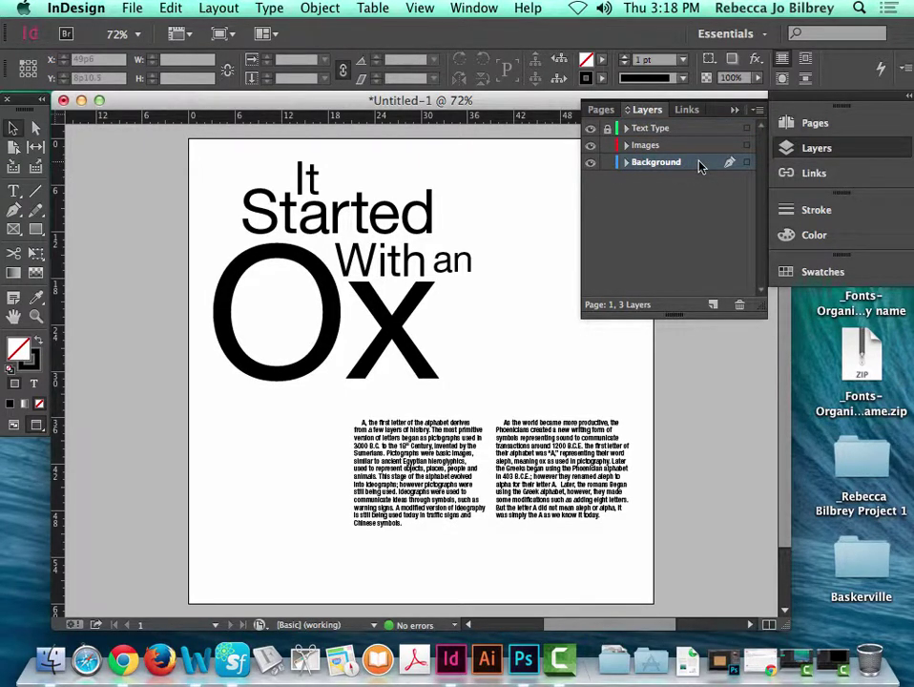
Minimize the layout window, open the Project 1 folder from the desktop, and fit its window beside the desktop icons
{"action": "left_click", "coordinate": [82, 101]}
{"action": "left_click", "coordinate": [859, 460]}
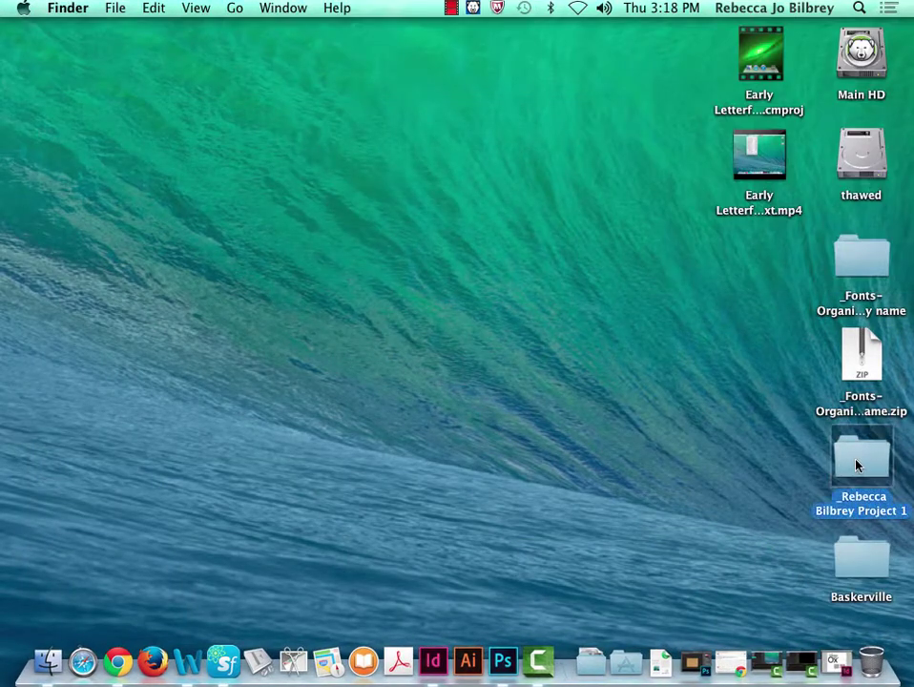
{"action": "double_click", "coordinate": [865, 457]}
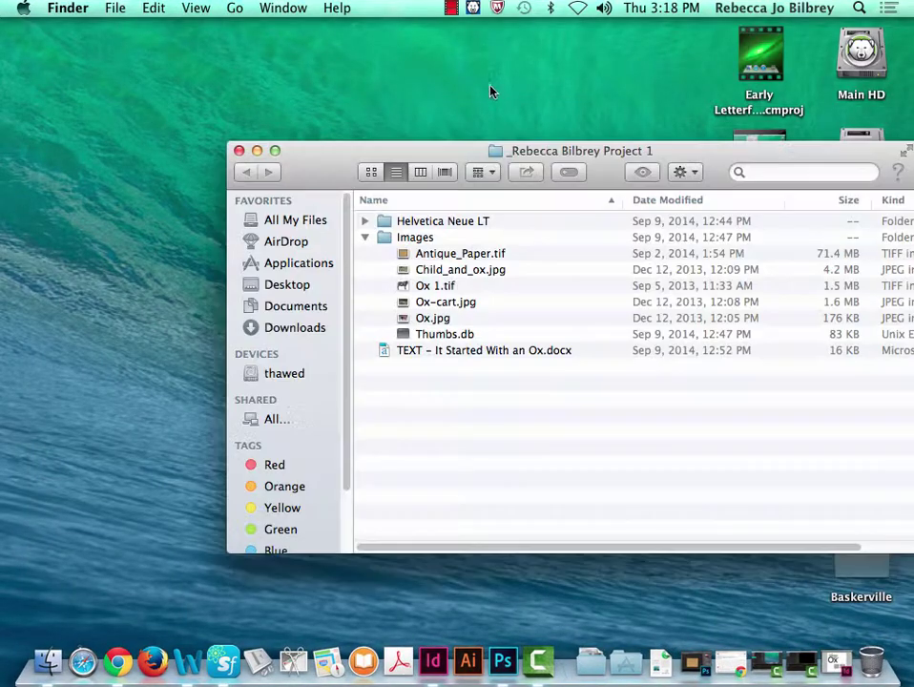
{"action": "left_click_drag", "start_coordinate": [415, 168], "coordinate": [289, 63]}
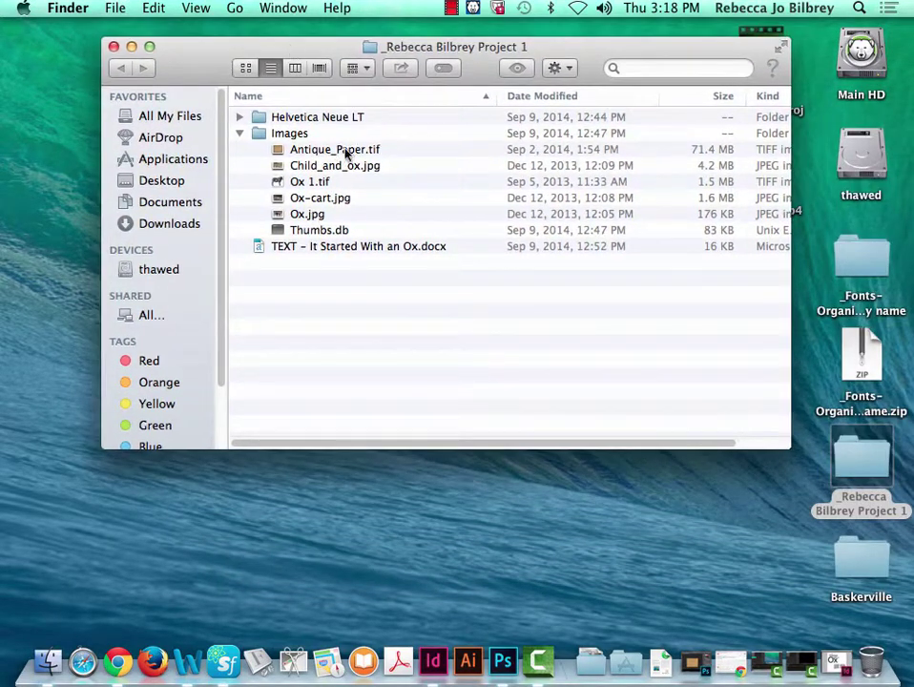
{"action": "left_click_drag", "start_coordinate": [789, 448], "coordinate": [651, 420]}
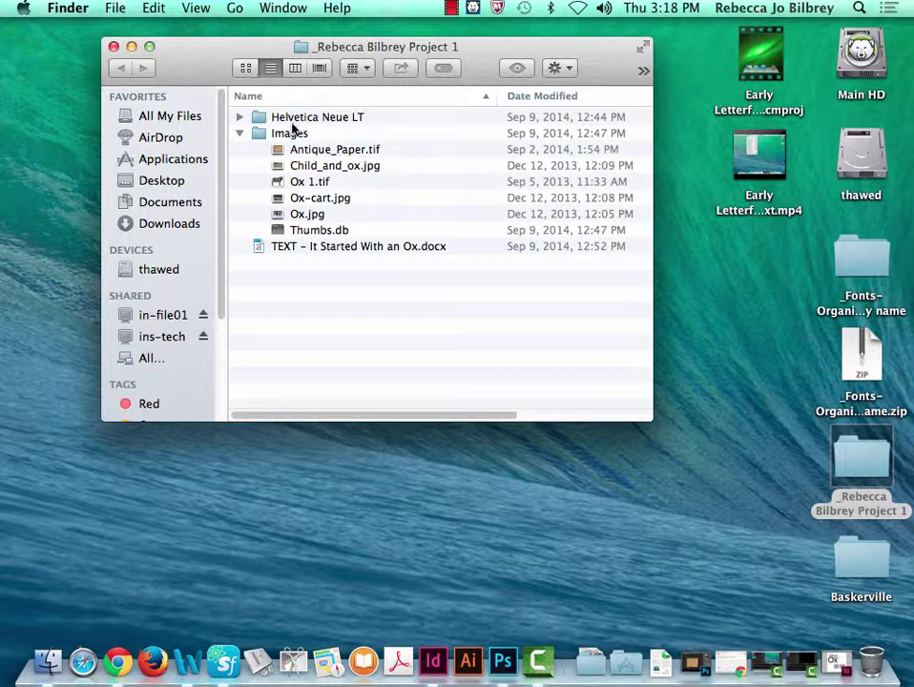
Locate Antique_Paper.tif in the Images folder, switch to its open document in Photoshop, and enlarge the window to fill the screen
{"action": "left_click", "coordinate": [282, 153]}
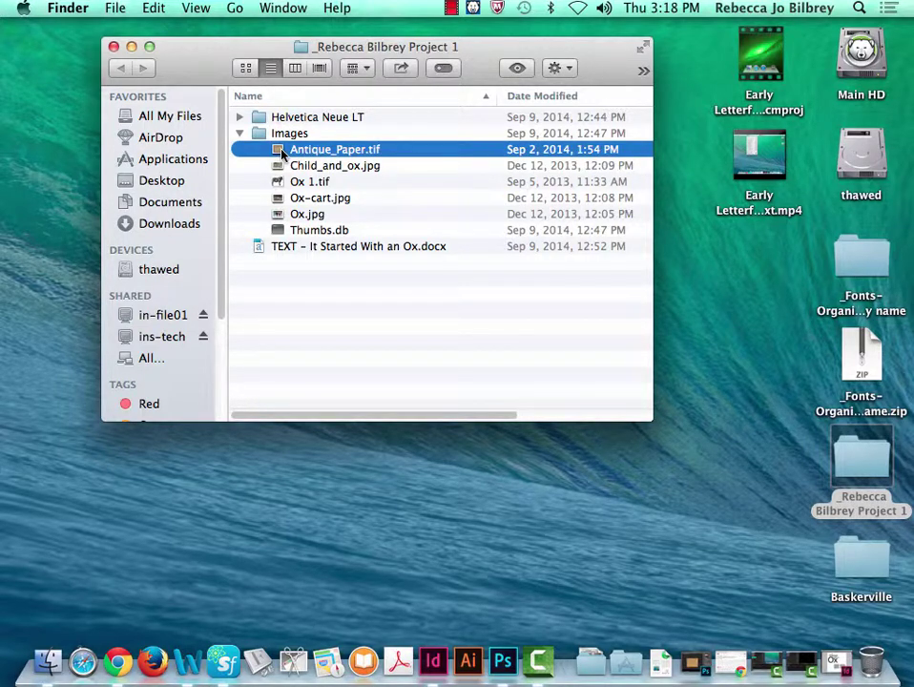
{"action": "left_click_drag", "start_coordinate": [283, 155], "coordinate": [679, 675]}
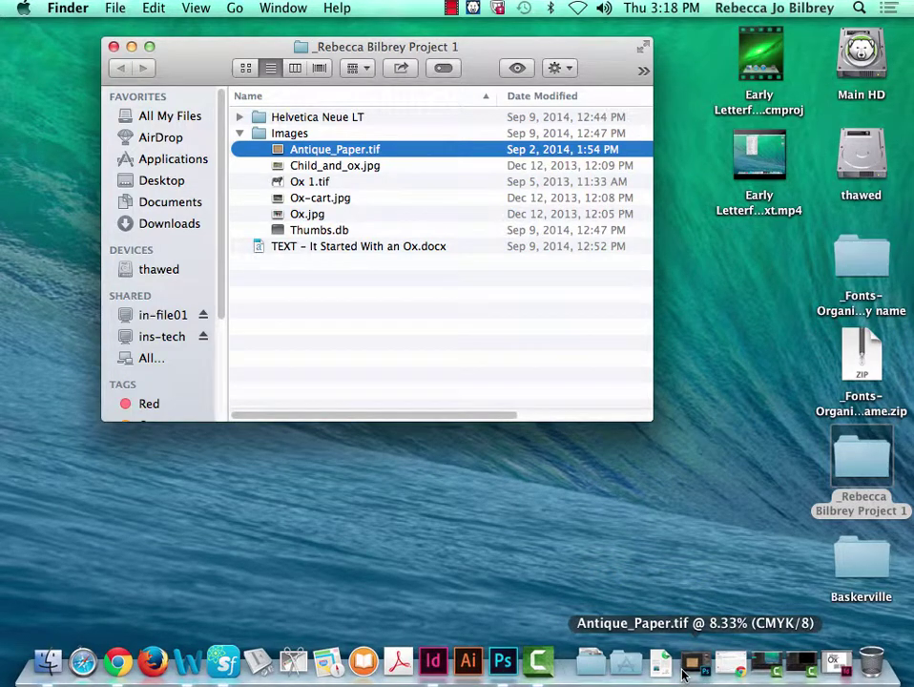
{"action": "left_click", "coordinate": [683, 674]}
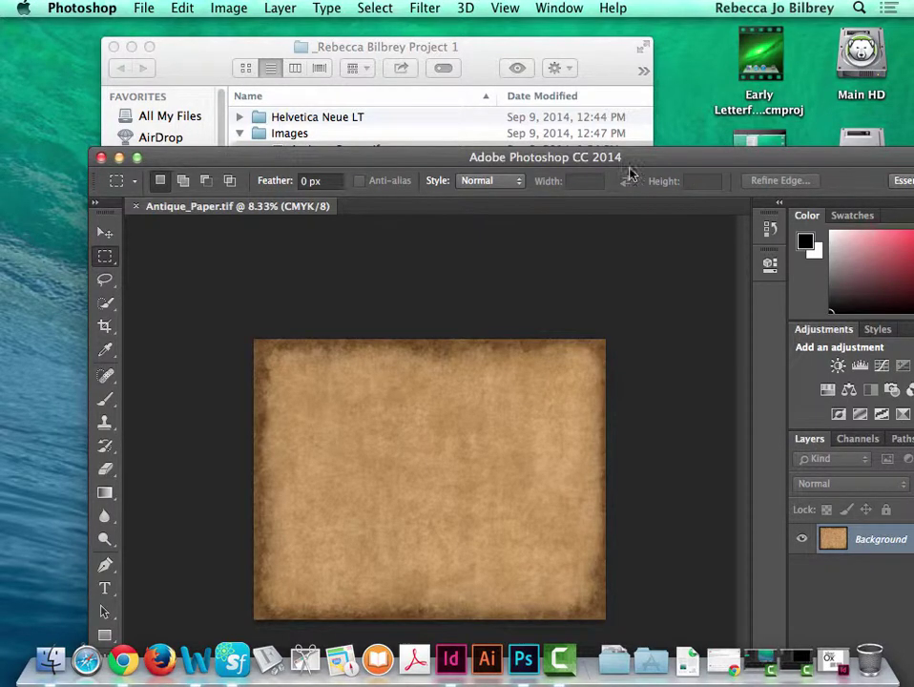
{"action": "left_click_drag", "start_coordinate": [668, 158], "coordinate": [668, 158]}
{"action": "double_click", "coordinate": [668, 158]}
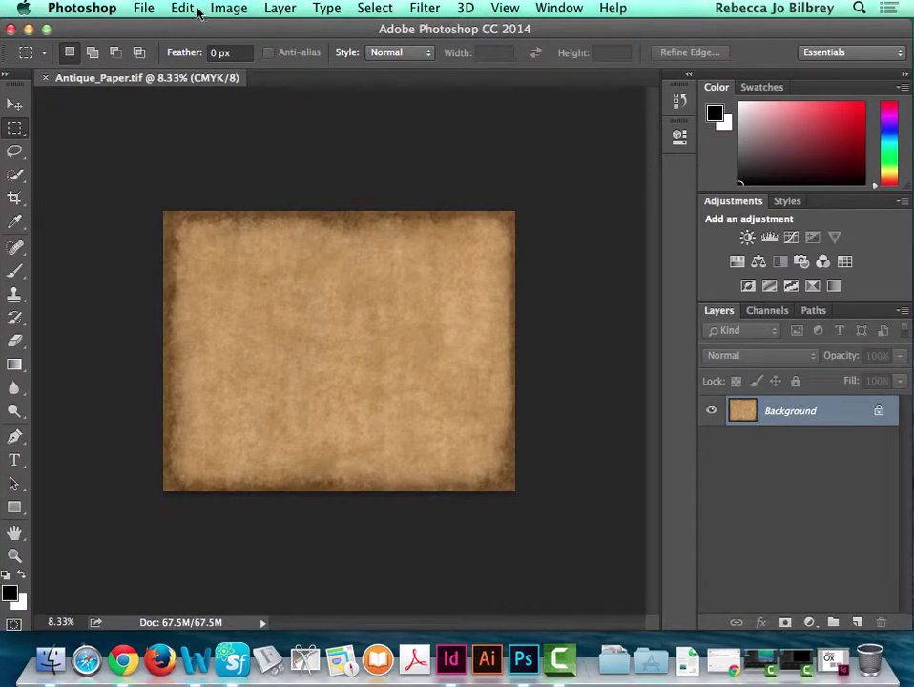
Check the antique paper's width, height and resolution in Image Size, leaving the values unchanged
{"action": "left_click", "coordinate": [229, 7]}
{"action": "left_click", "coordinate": [253, 147]}
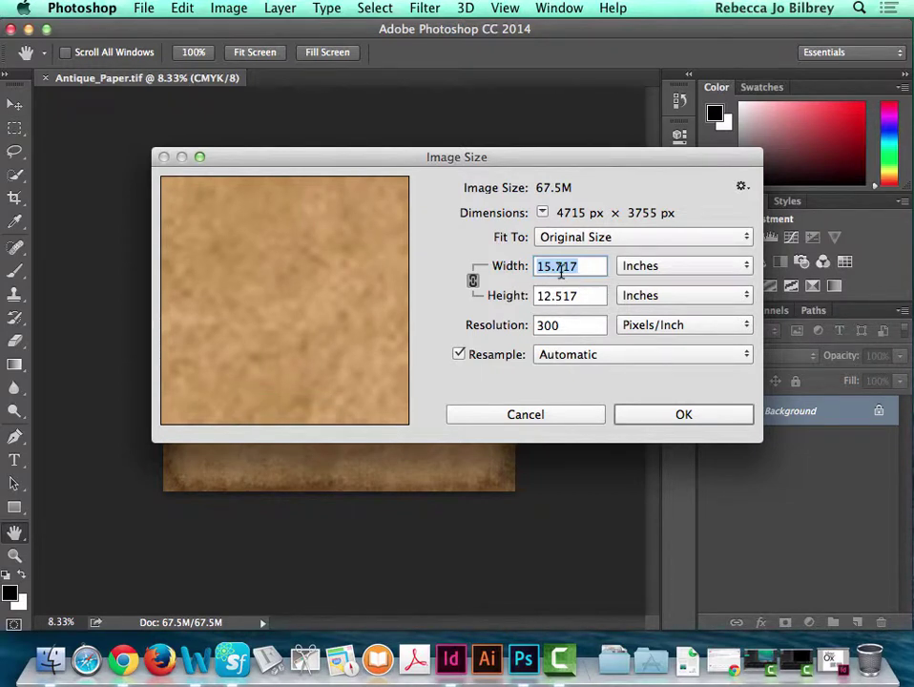
{"action": "left_click", "coordinate": [576, 410]}
{"action": "key", "text": "m"}
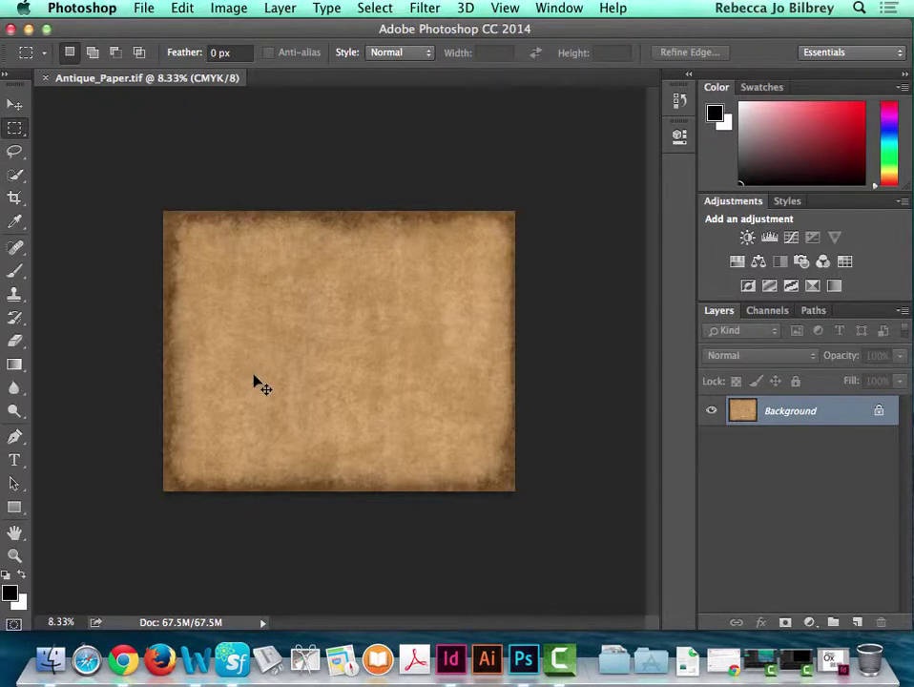
Show the rulers around the paper image and review its Image Size settings again, leaving them unchanged
{"action": "key", "text": "super+r"}
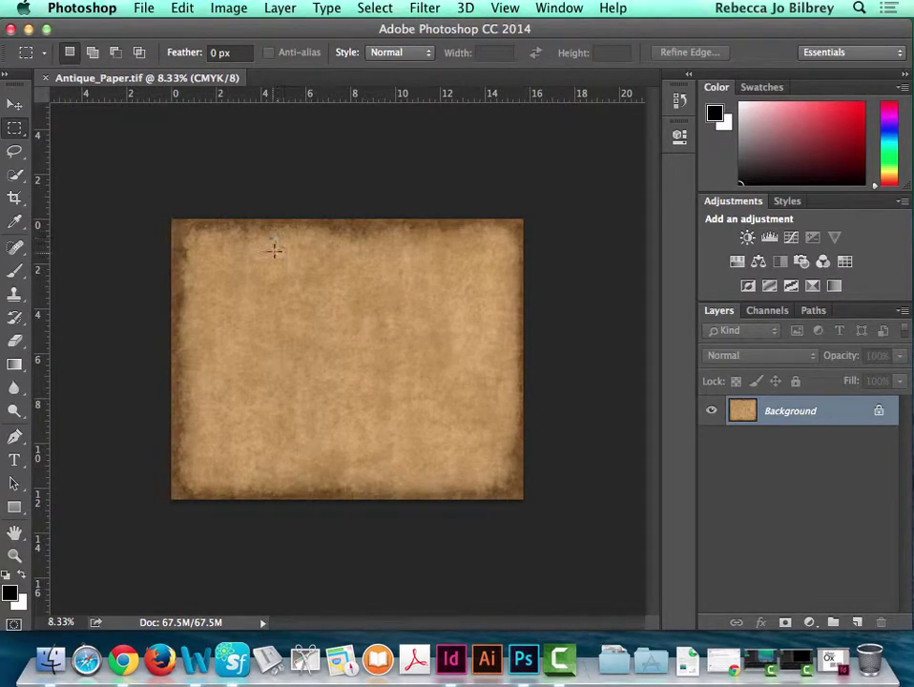
{"action": "left_click", "coordinate": [223, 10]}
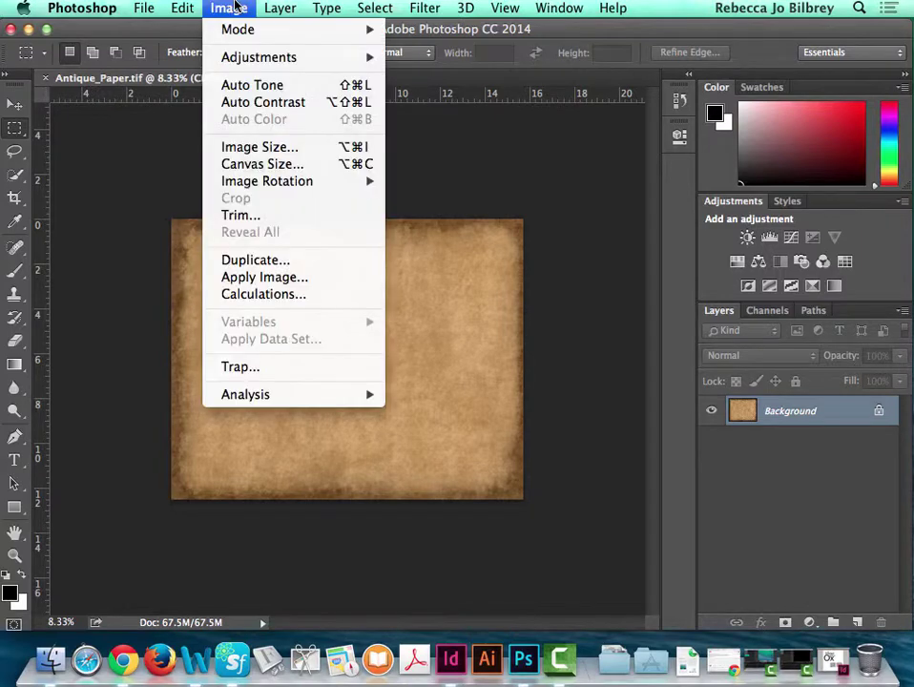
{"action": "left_click", "coordinate": [590, 299]}
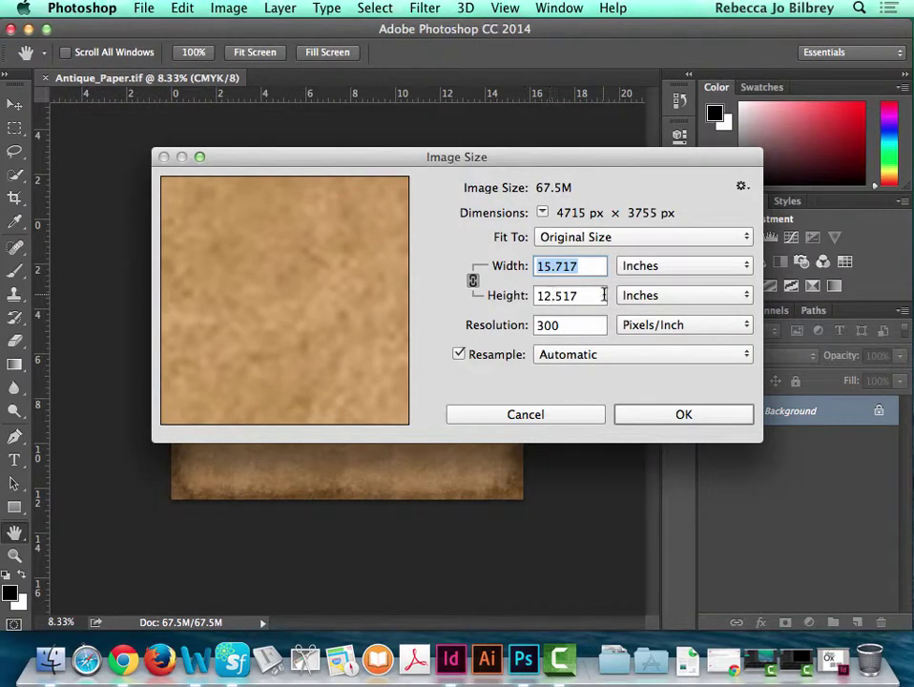
{"action": "left_click", "coordinate": [586, 418]}
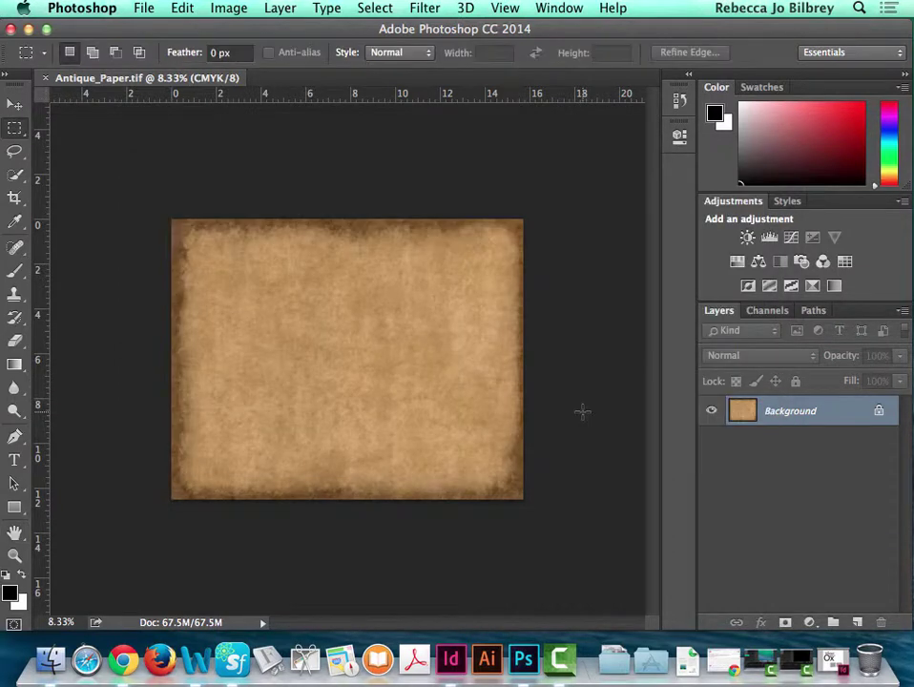
Place a vertical guide at about 12.5 inches on the horizontal ruler and enlarge the view of the paper to 12.5%
{"action": "left_click_drag", "start_coordinate": [242, 267], "coordinate": [451, 258]}
{"action": "left_click_drag", "start_coordinate": [452, 258], "coordinate": [451, 286]}
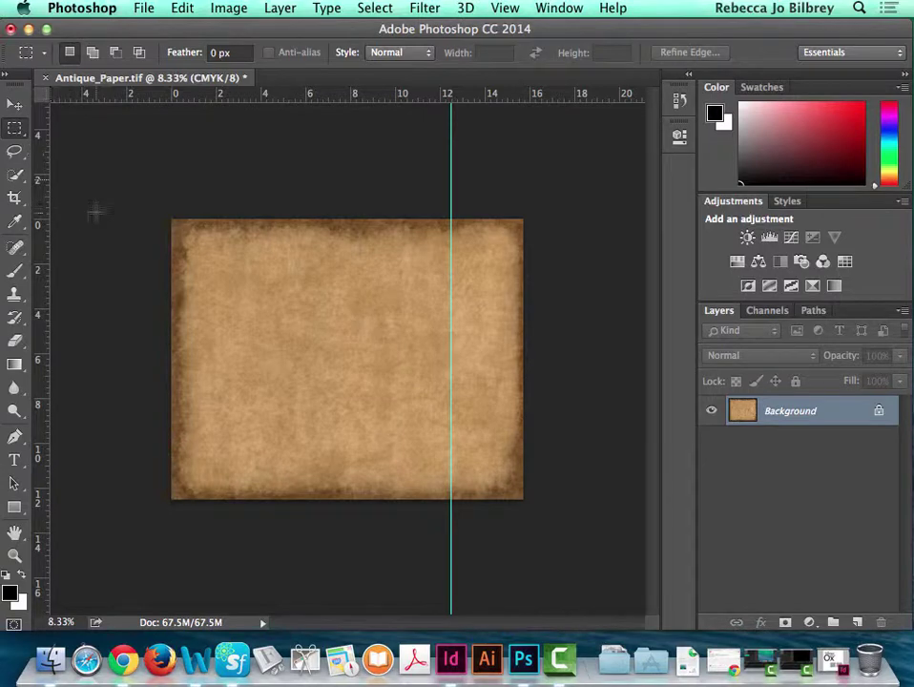
{"action": "key", "text": "super+minus"}
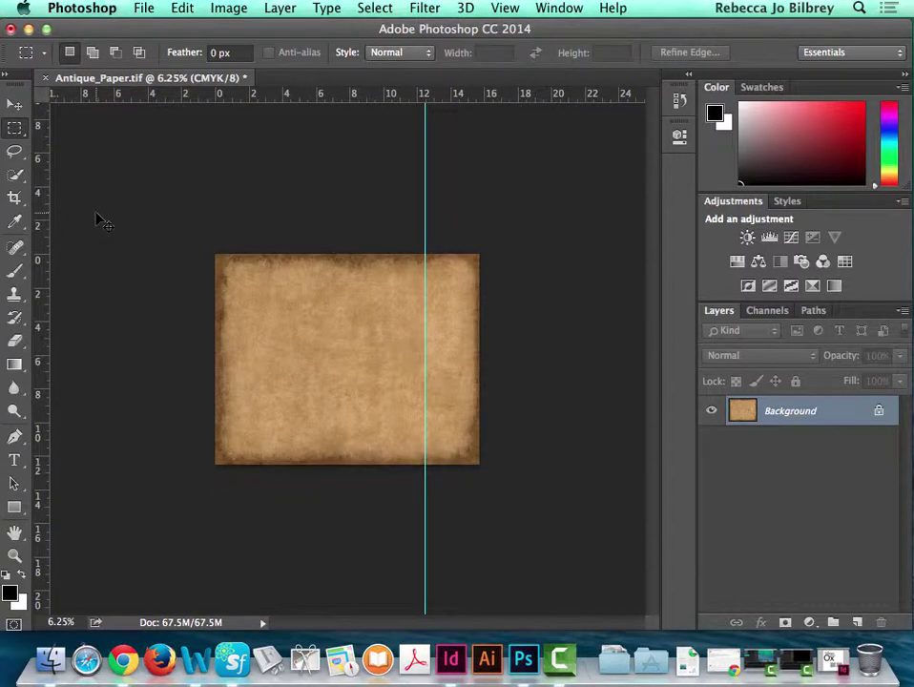
{"action": "key", "text": "super+equal"}
{"action": "key", "text": "super+equal"}
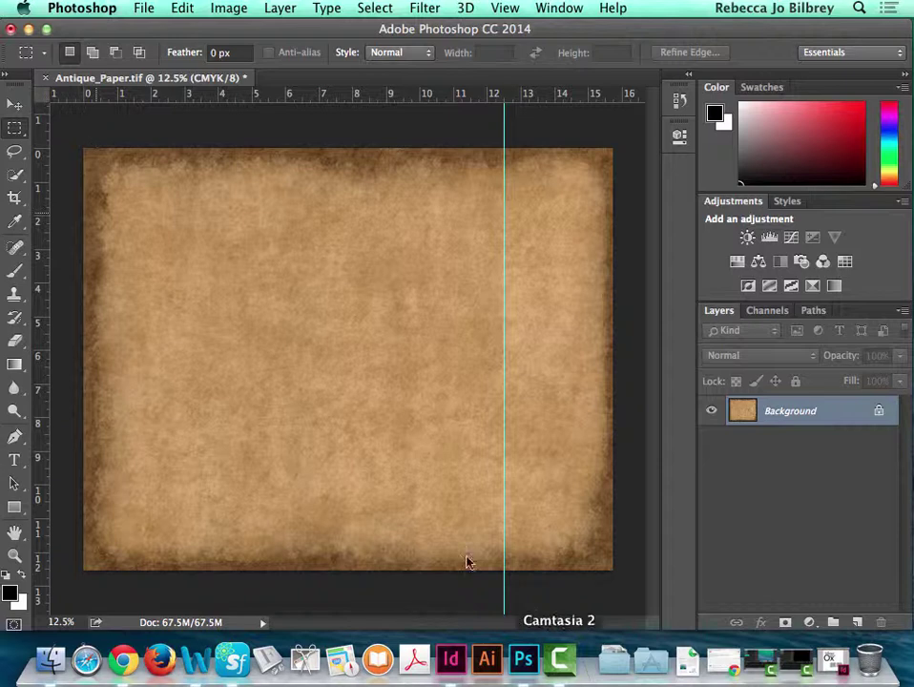
{"action": "right_click", "coordinate": [531, 668]}
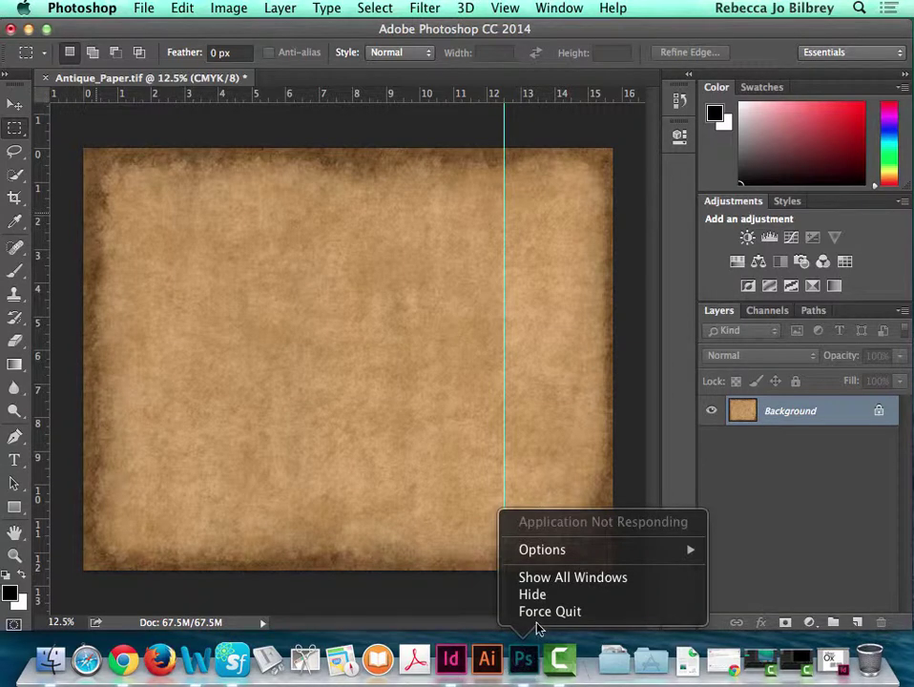
Set the Lasso feather to 50 px and select the left third of the paper with a wavy edge, about 5.5 inches wide
{"action": "left_click", "coordinate": [15, 151]}
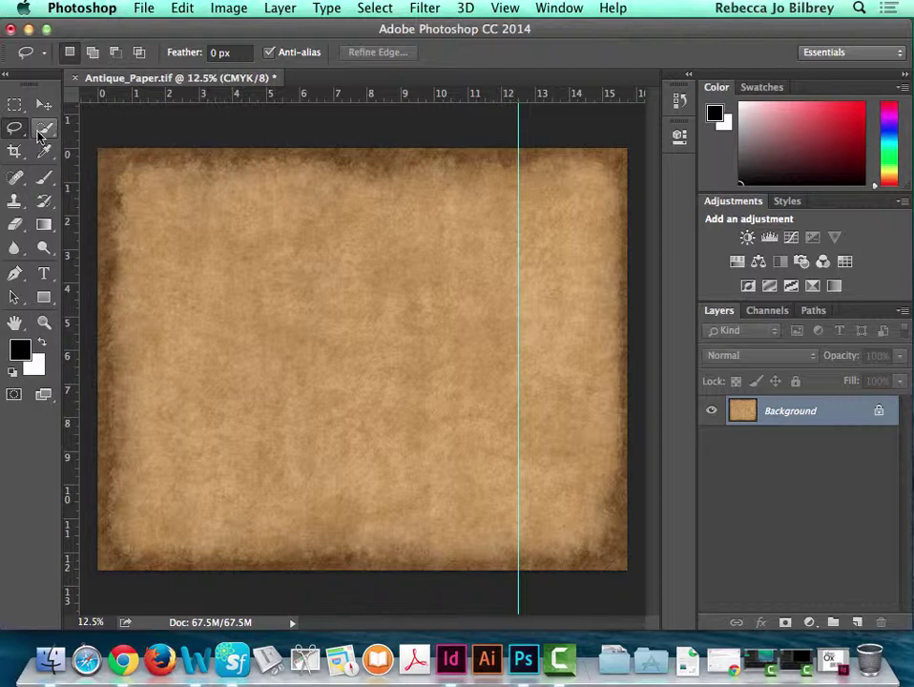
{"action": "left_click", "coordinate": [222, 52]}
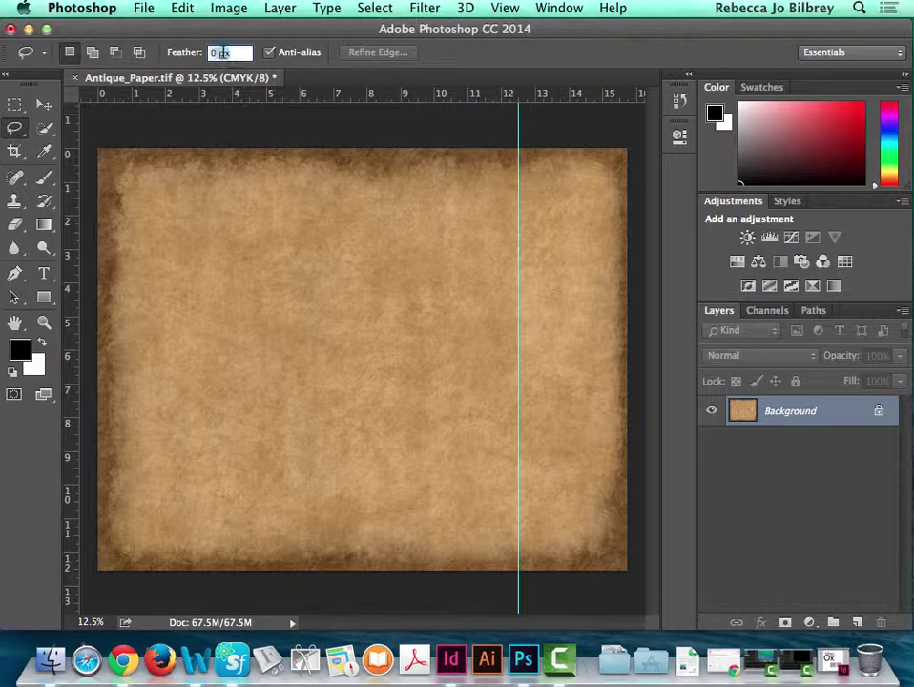
{"action": "type", "text": "50"}
{"action": "key", "text": "Return"}
{"action": "mouse_move", "coordinate": [85, 394]}
{"action": "left_mouse_down"}
{"action": "mouse_move", "coordinate": [81, 429]}
{"action": "mouse_move", "coordinate": [131, 455]}
{"action": "mouse_move", "coordinate": [174, 452]}
{"action": "mouse_move", "coordinate": [167, 124]}
{"action": "mouse_move", "coordinate": [95, 119]}
{"action": "mouse_move", "coordinate": [93, 573]}
{"action": "mouse_move", "coordinate": [262, 606]}
{"action": "mouse_move", "coordinate": [286, 402]}
{"action": "mouse_move", "coordinate": [245, 238]}
{"action": "mouse_move", "coordinate": [248, 133]}
{"action": "mouse_move", "coordinate": [236, 137]}
{"action": "left_mouse_up"}
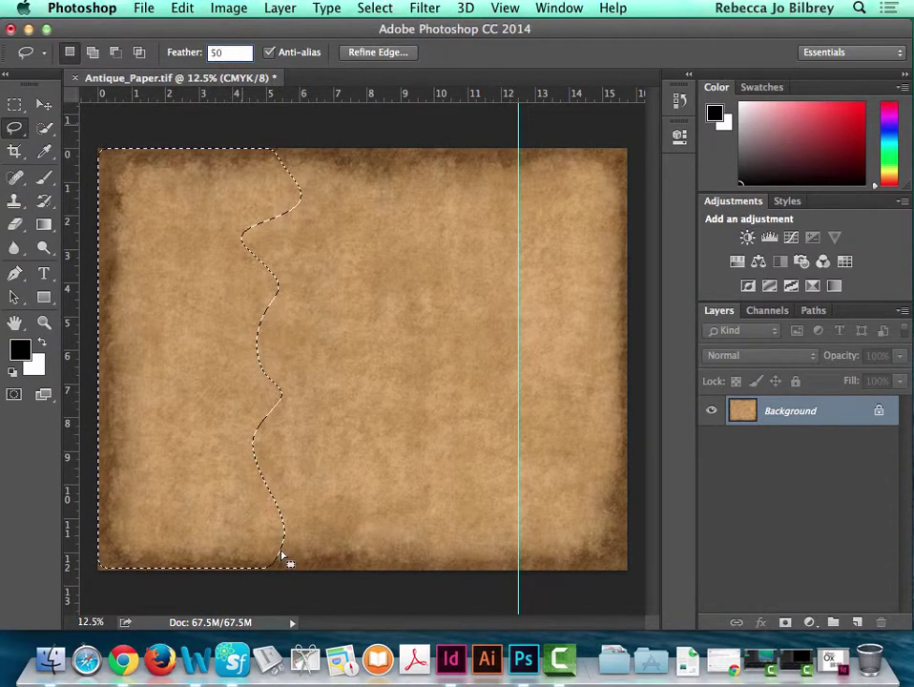
{"action": "key", "text": "Return"}
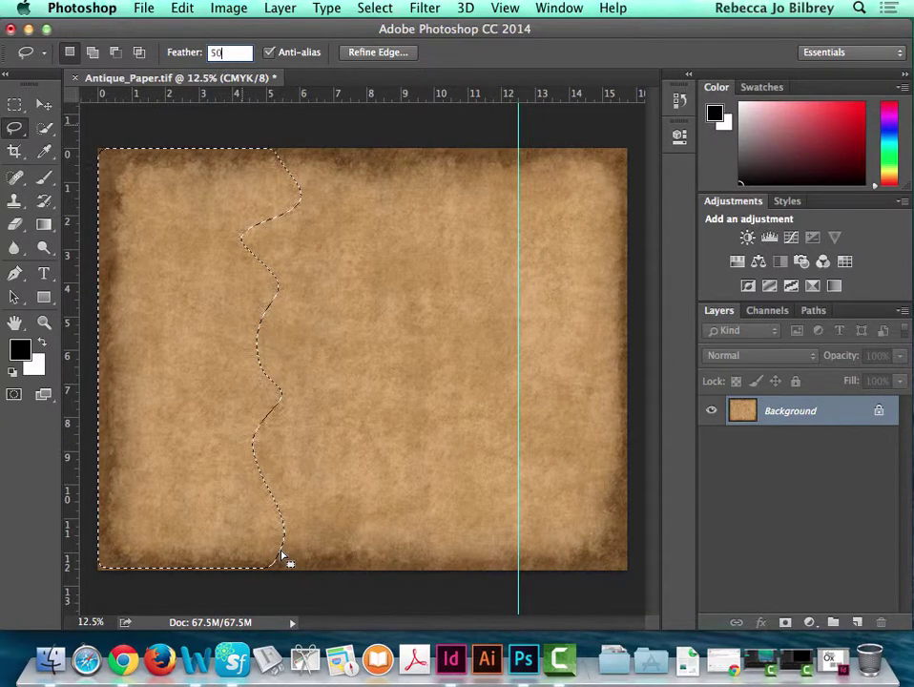
Duplicate the locked Background layer, keeping the lasso selection active
{"action": "left_click", "coordinate": [182, 7]}
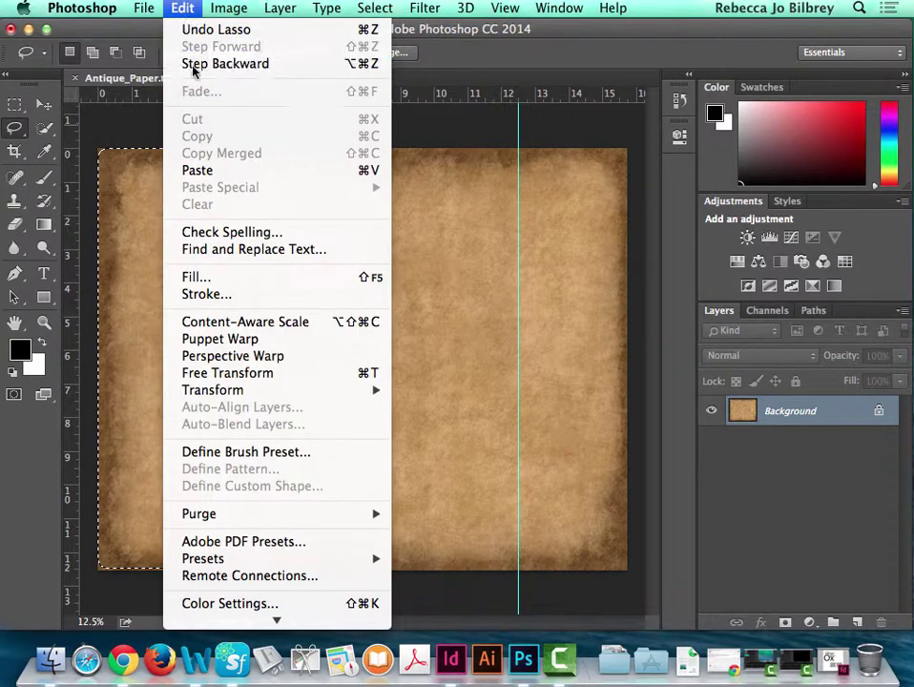
{"action": "left_click", "coordinate": [807, 420]}
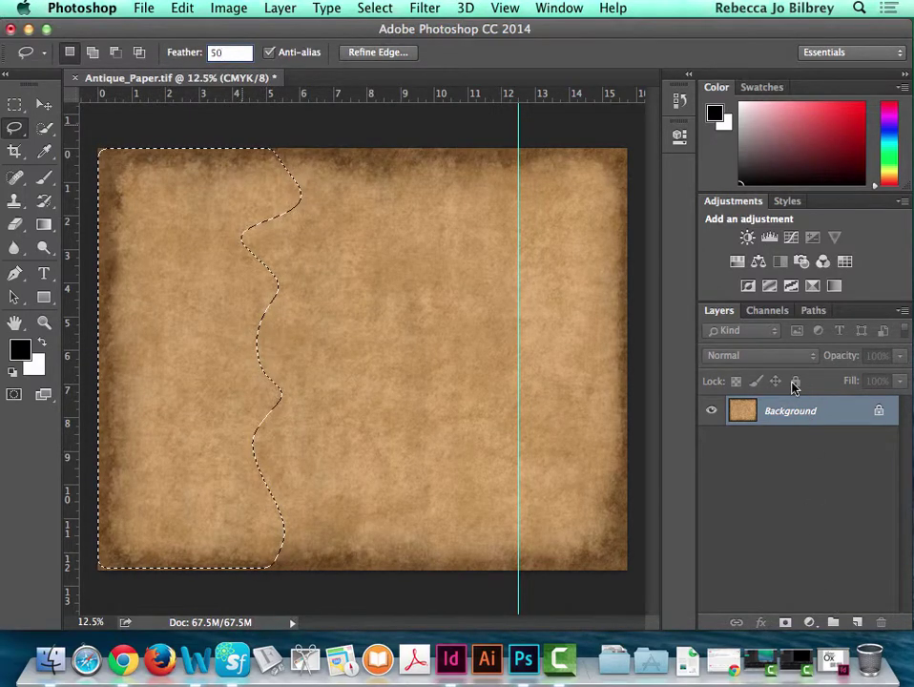
{"action": "double_click", "coordinate": [873, 413]}
{"action": "left_click", "coordinate": [625, 300]}
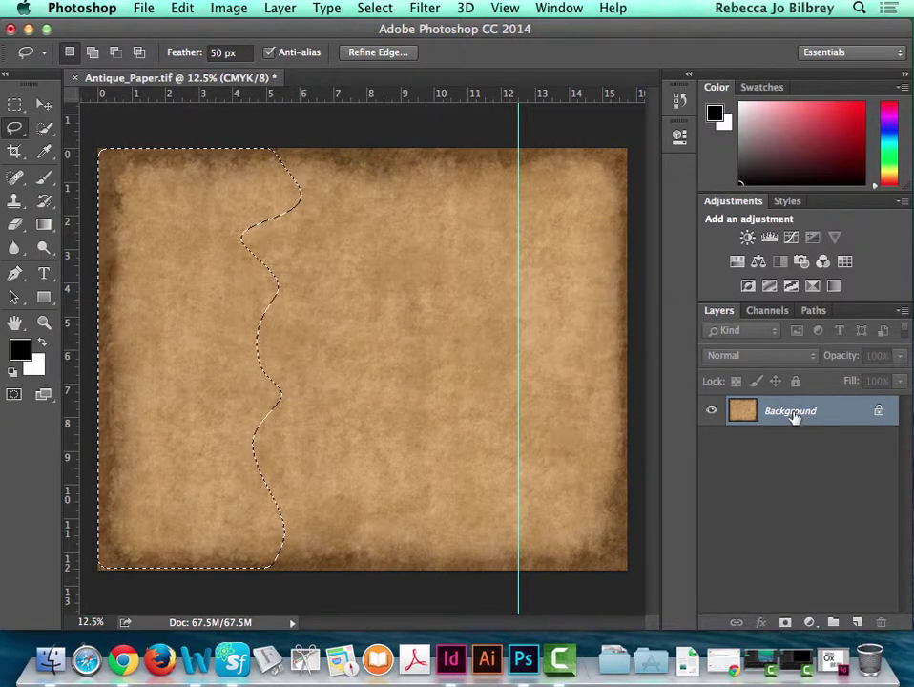
{"action": "left_click_drag", "start_coordinate": [796, 416], "coordinate": [857, 623]}
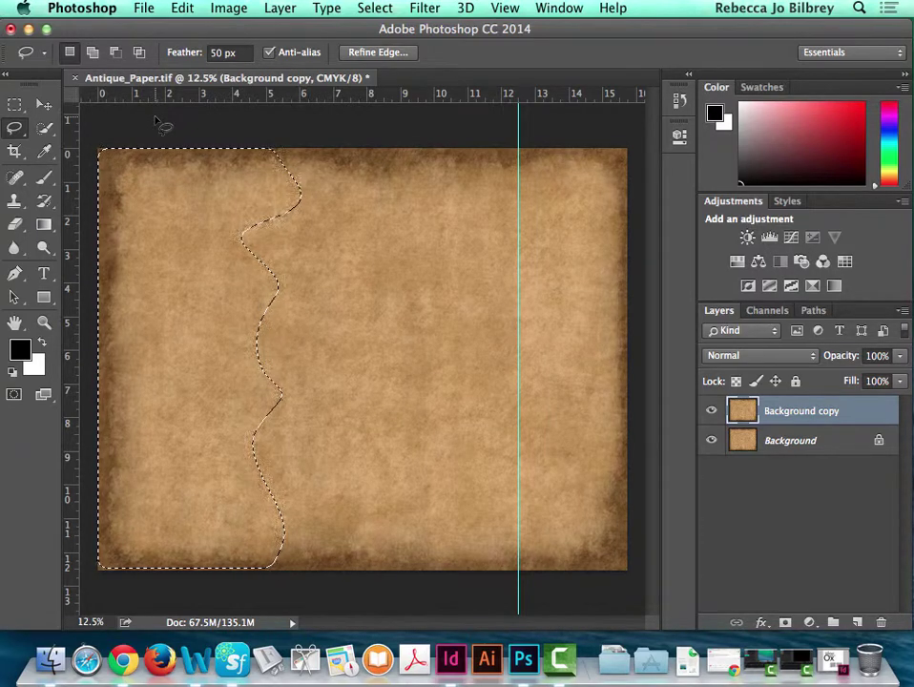
Copy the lassoed strip from the duplicated layer onto its own new layer, and hide both full paper layers
{"action": "left_click", "coordinate": [184, 8]}
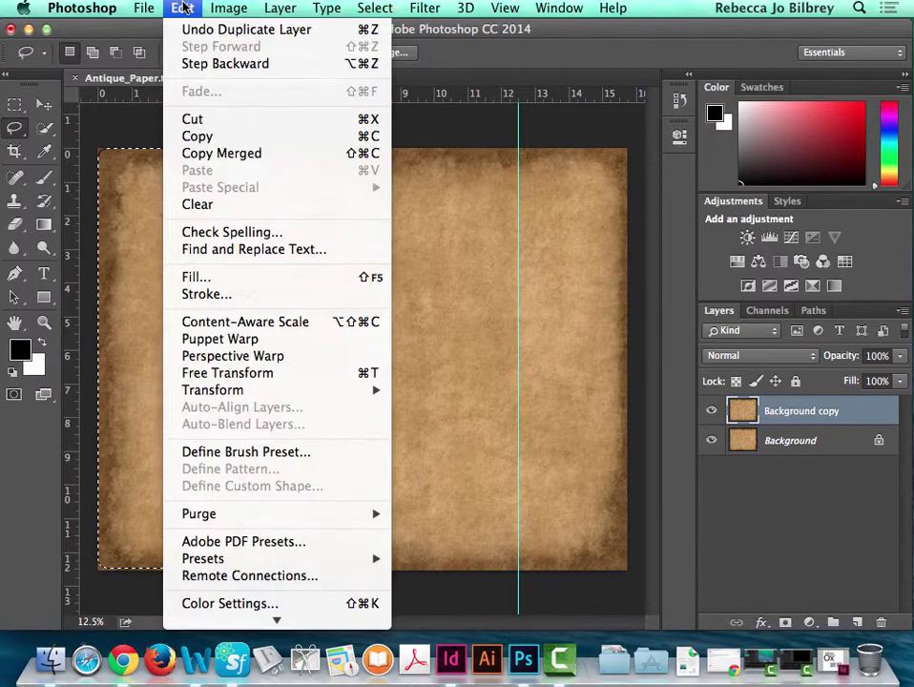
{"action": "left_click", "coordinate": [204, 135]}
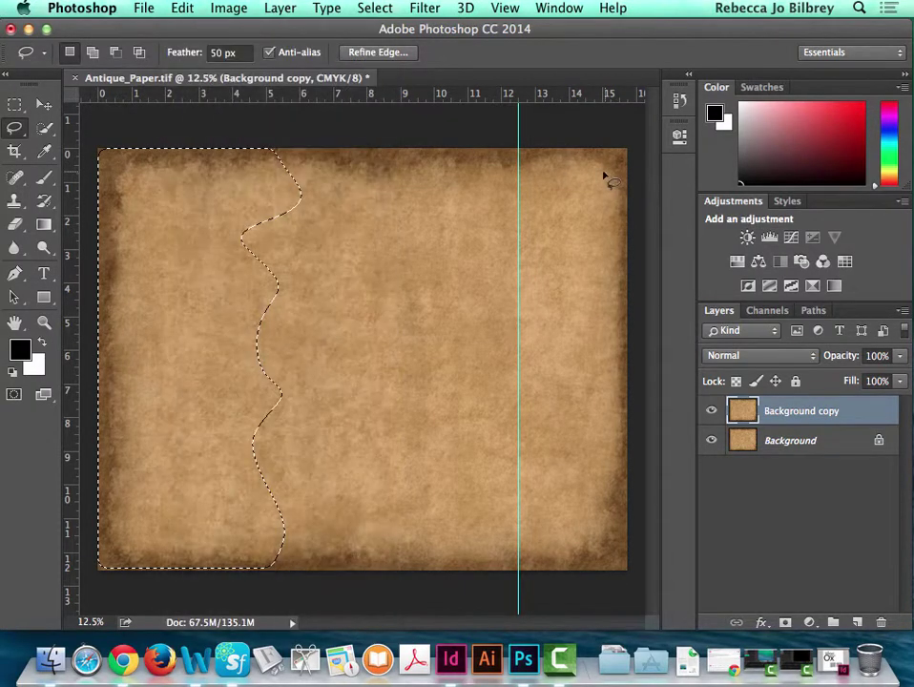
{"action": "left_click", "coordinate": [182, 9]}
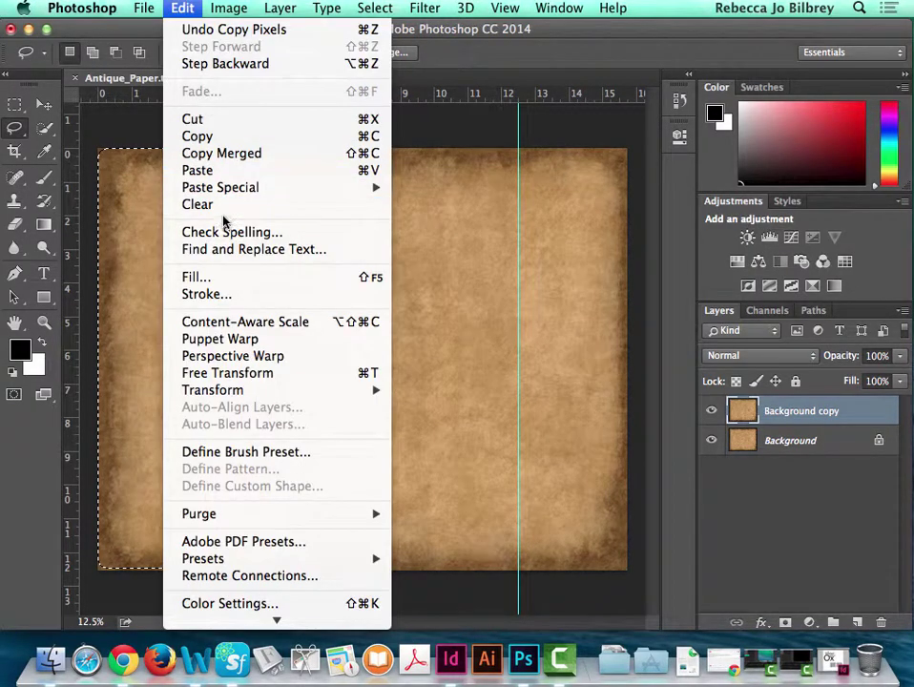
{"action": "left_click", "coordinate": [201, 170]}
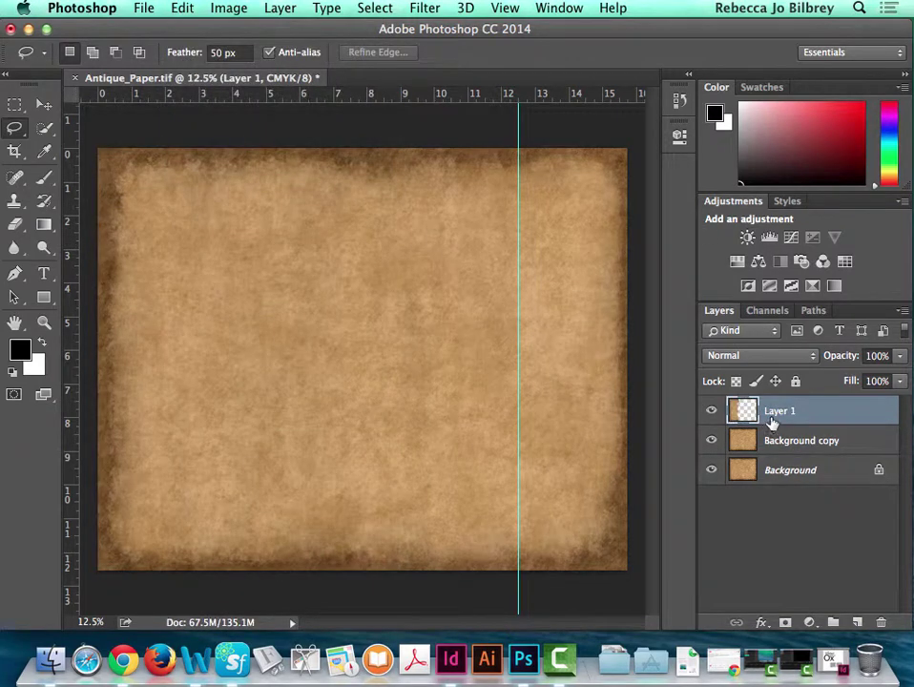
{"action": "left_click", "coordinate": [712, 469]}
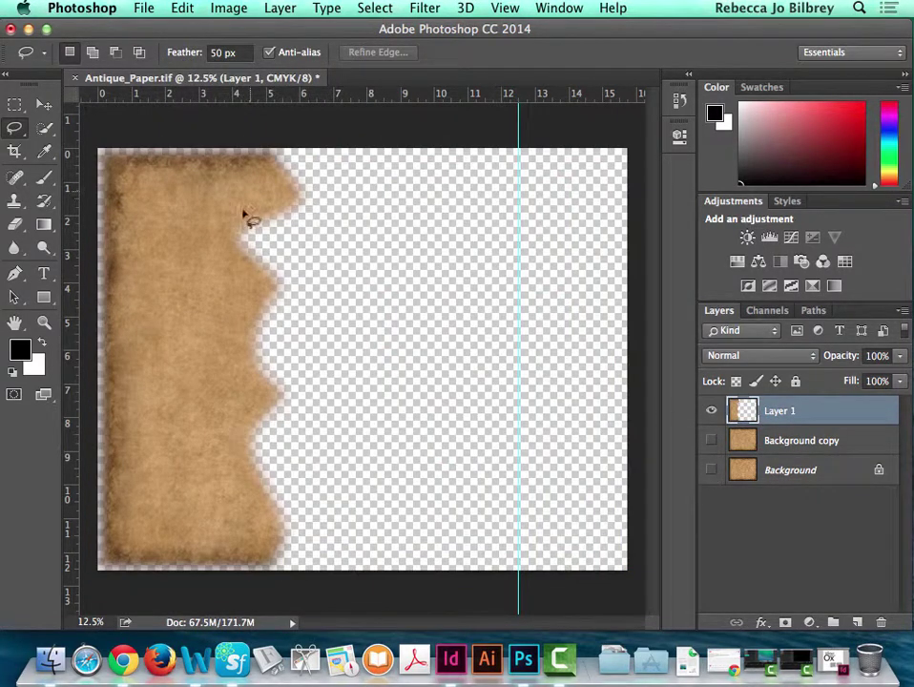
Show the Background copy layer and move the Layer 1 strip across to start at about 7.8 inches on the horizontal ruler
{"action": "left_click", "coordinate": [712, 440]}
{"action": "left_click", "coordinate": [44, 104]}
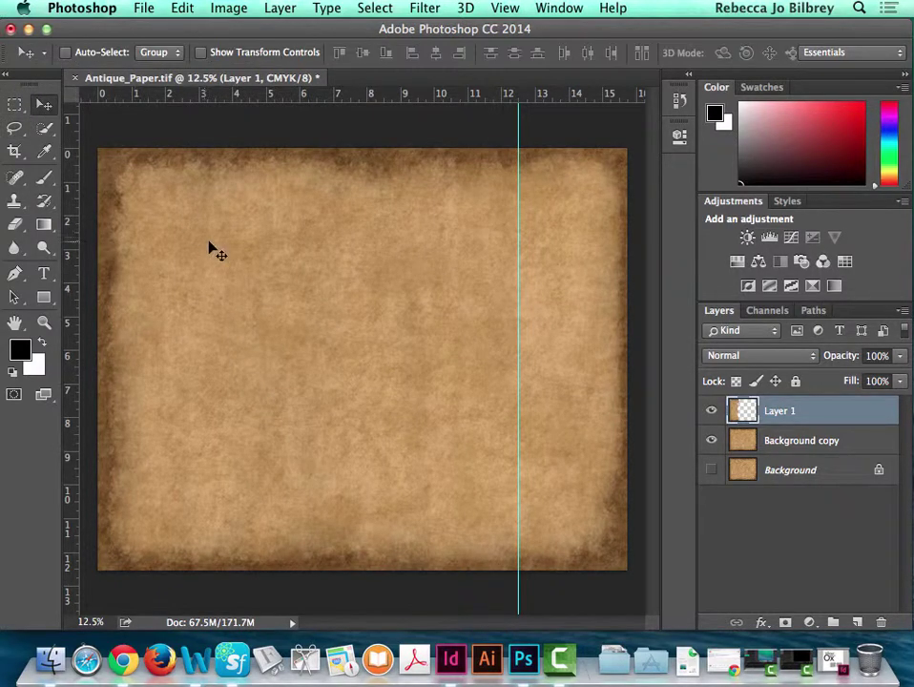
{"action": "left_click_drag", "start_coordinate": [171, 256], "coordinate": [425, 253]}
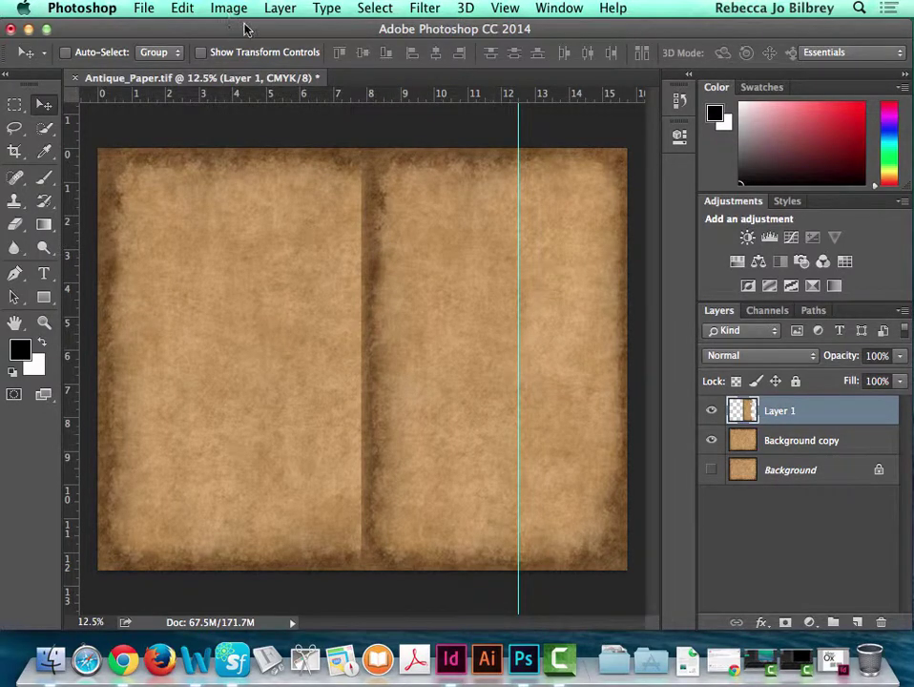
Free-transform the Layer 1 strip: mirror it horizontally to about 5.5 inches wide and align its dark outer edge with the 12.5-inch guide
{"action": "left_click", "coordinate": [183, 8]}
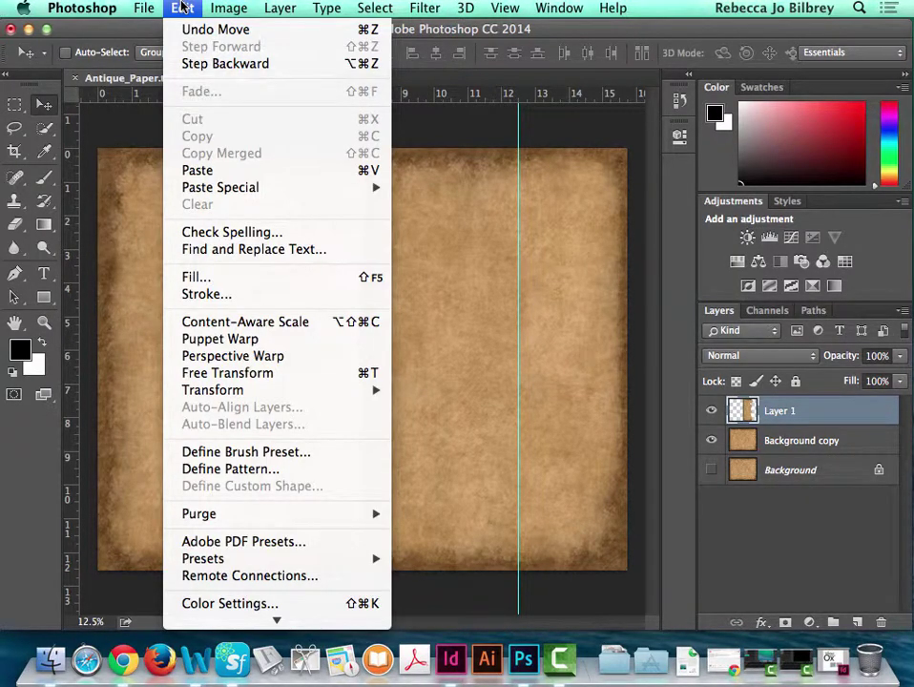
{"action": "mouse_move", "coordinate": [275, 396]}
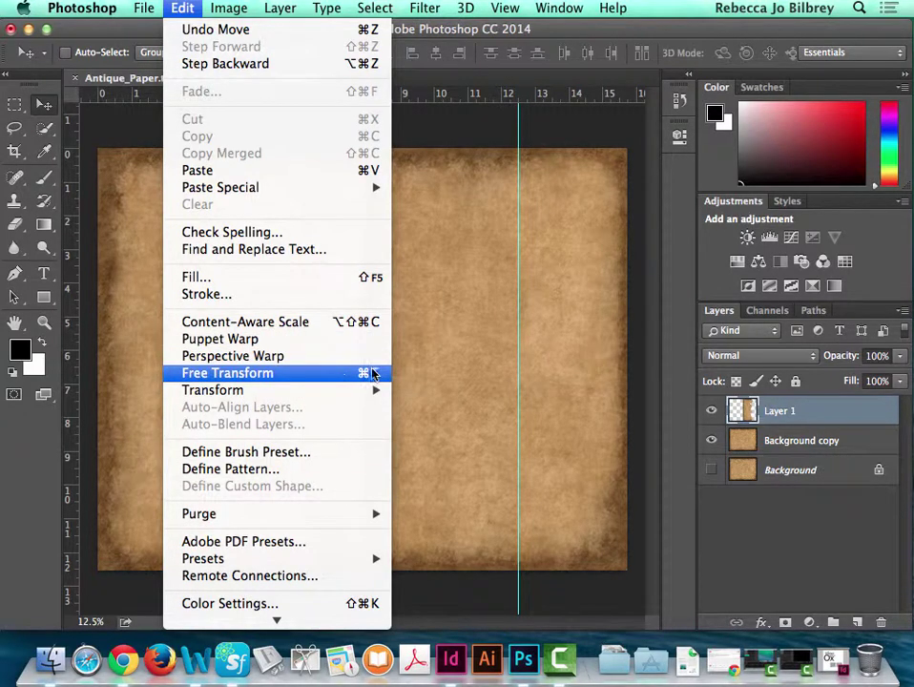
{"action": "left_click", "coordinate": [186, 9]}
{"action": "key", "text": "super+t"}
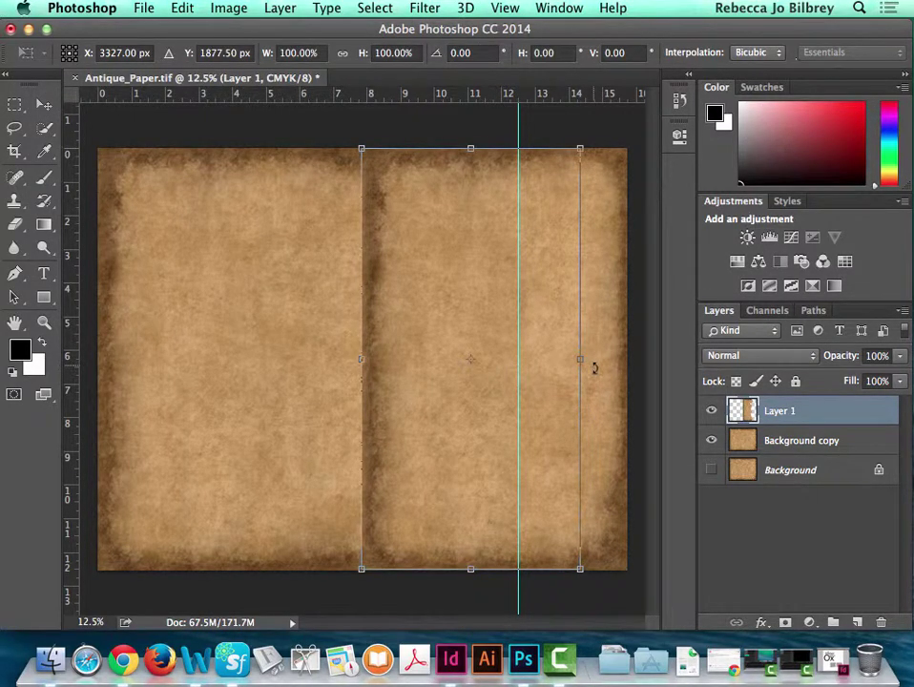
{"action": "left_click_drag", "start_coordinate": [581, 359], "coordinate": [178, 353]}
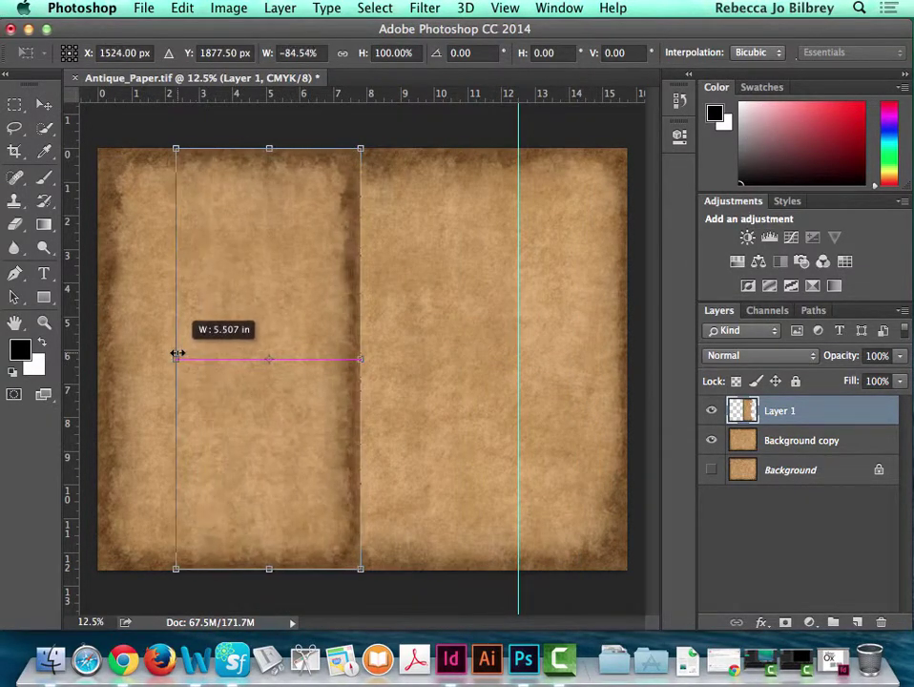
{"action": "left_click_drag", "start_coordinate": [286, 291], "coordinate": [440, 302]}
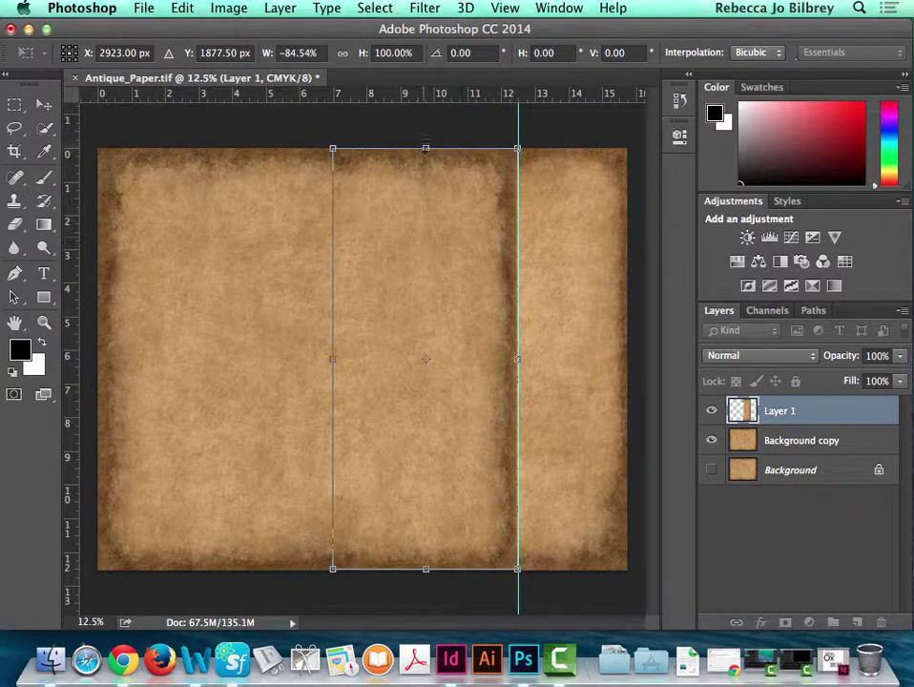
Flip the Layer 1 strip vertically, stretch it back to the full height of the paper, and apply the transformation
{"action": "left_click_drag", "start_coordinate": [426, 149], "coordinate": [426, 427]}
{"action": "left_click_drag", "start_coordinate": [426, 570], "coordinate": [428, 148]}
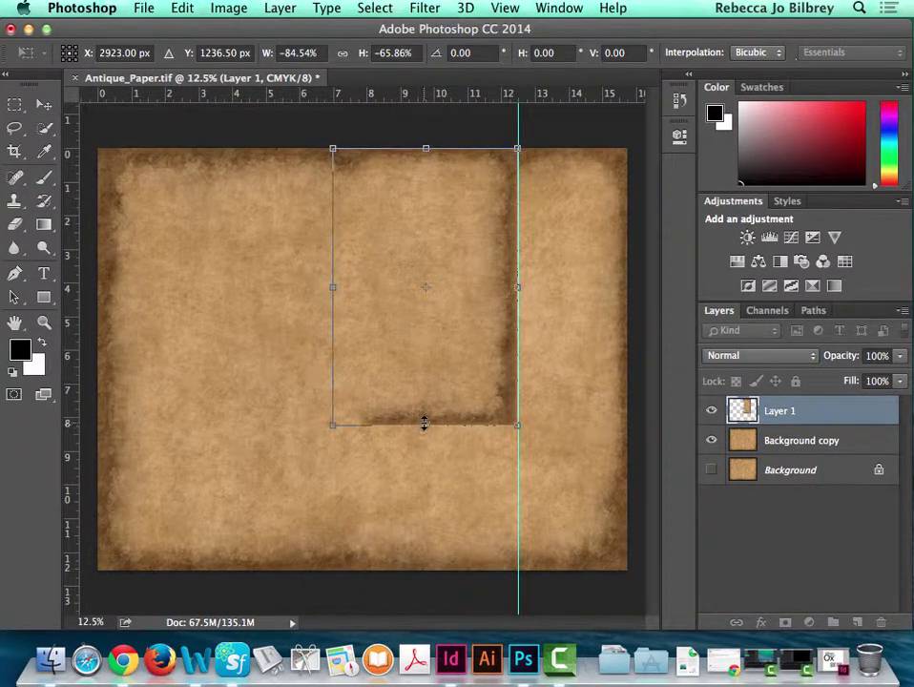
{"action": "left_click_drag", "start_coordinate": [426, 426], "coordinate": [437, 566]}
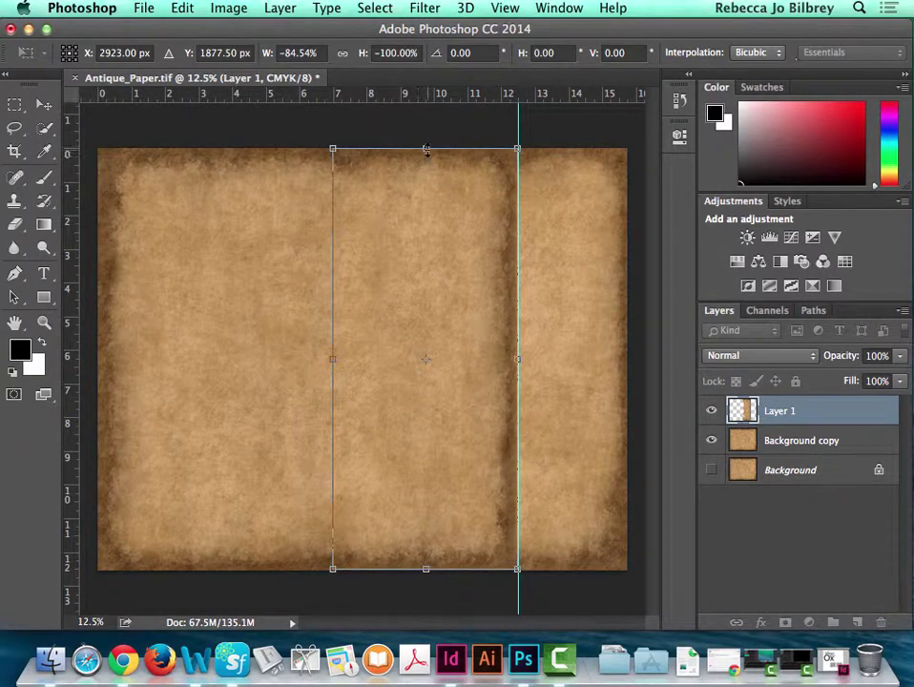
{"action": "mouse_move", "coordinate": [425, 148]}
{"action": "left_mouse_down"}
{"action": "mouse_move", "coordinate": [426, 138]}
{"action": "mouse_move", "coordinate": [425, 148]}
{"action": "left_mouse_up"}
{"action": "key", "text": "Return"}
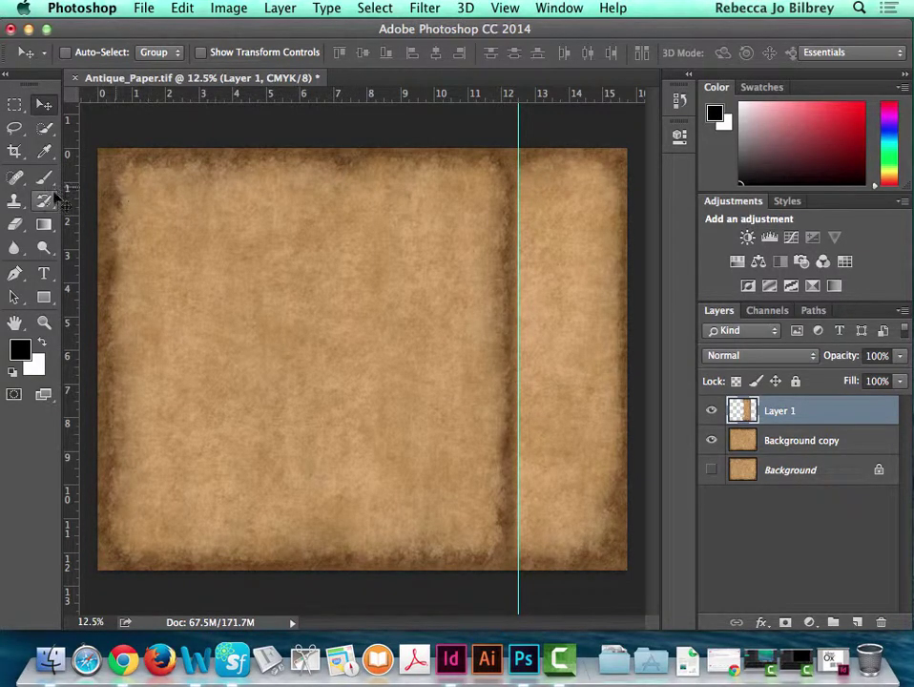
Try to retouch the dark patch on the paper's upper edge with the Spot Healing Brush on the Background copy layer
{"action": "left_click", "coordinate": [15, 178]}
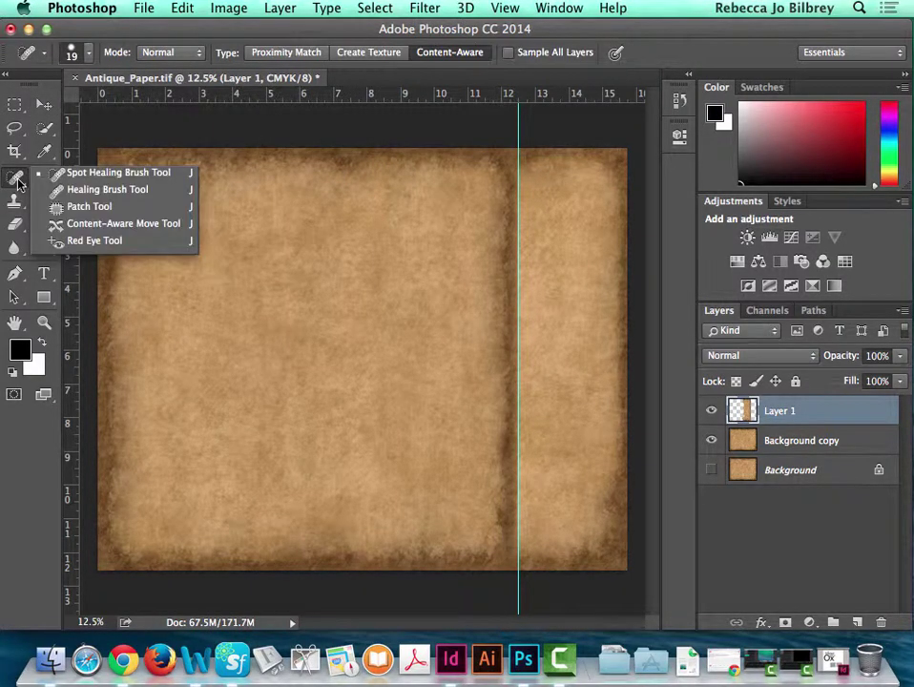
{"action": "left_click", "coordinate": [334, 179]}
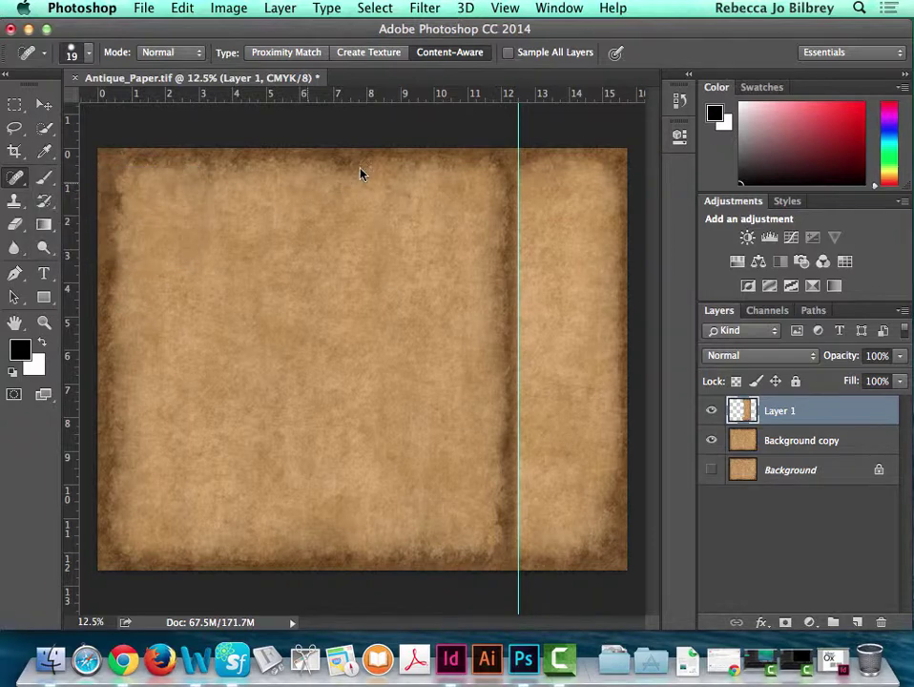
{"action": "left_click", "coordinate": [364, 174], "text": "alt"}
{"action": "left_click", "coordinate": [597, 292]}
{"action": "left_click", "coordinate": [783, 441]}
{"action": "mouse_move", "coordinate": [340, 168]}
{"action": "left_mouse_down"}
{"action": "mouse_move", "coordinate": [336, 178]}
{"action": "mouse_move", "coordinate": [363, 172]}
{"action": "left_mouse_up"}
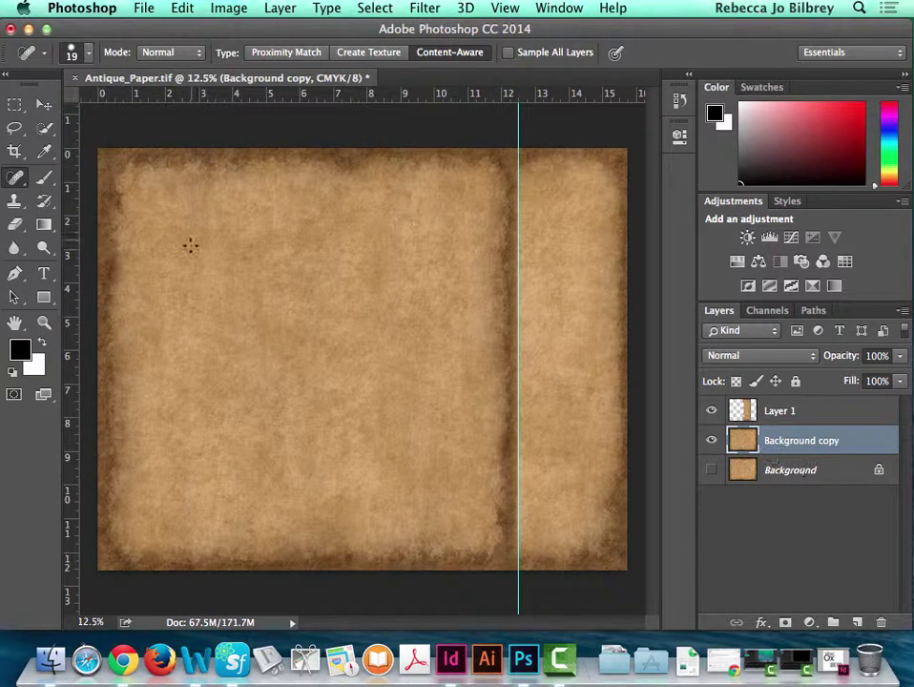
Crop the paper to a square of about 12.5 inches wide, ending at the vertical guide
{"action": "left_click", "coordinate": [27, 154]}
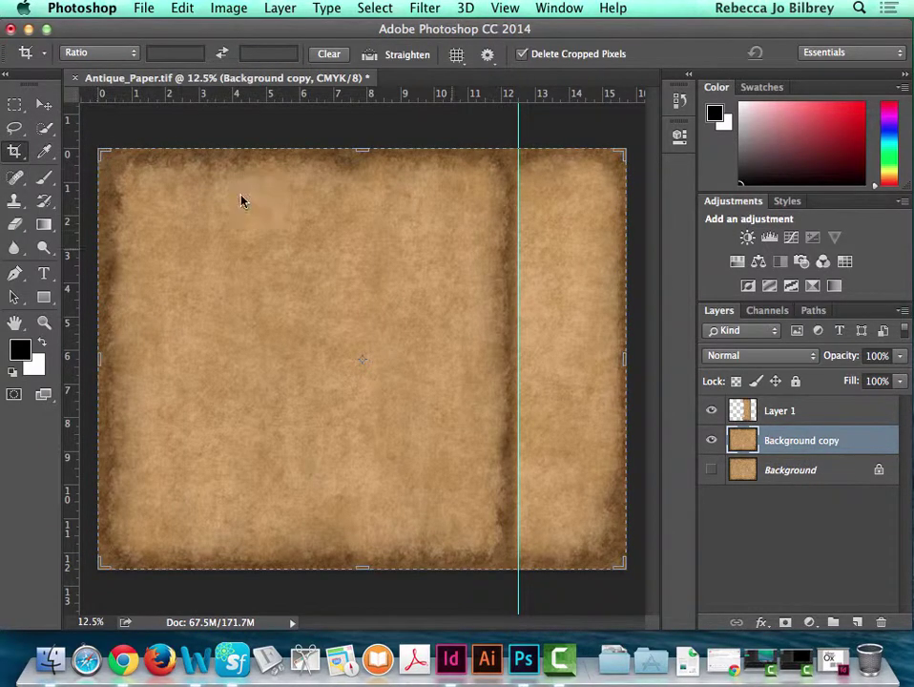
{"action": "left_click_drag", "start_coordinate": [625, 563], "coordinate": [574, 569]}
{"action": "key", "text": "Return"}
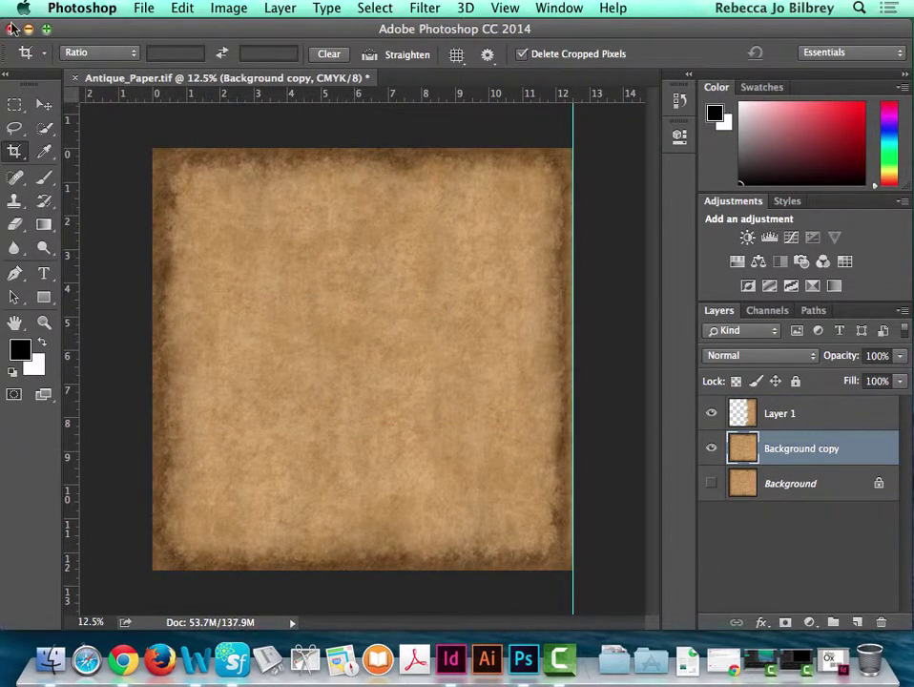
Hide and reshow the Background copy and Layer 1 layers to compare the strip with the paper beneath it
{"action": "left_click", "coordinate": [903, 313]}
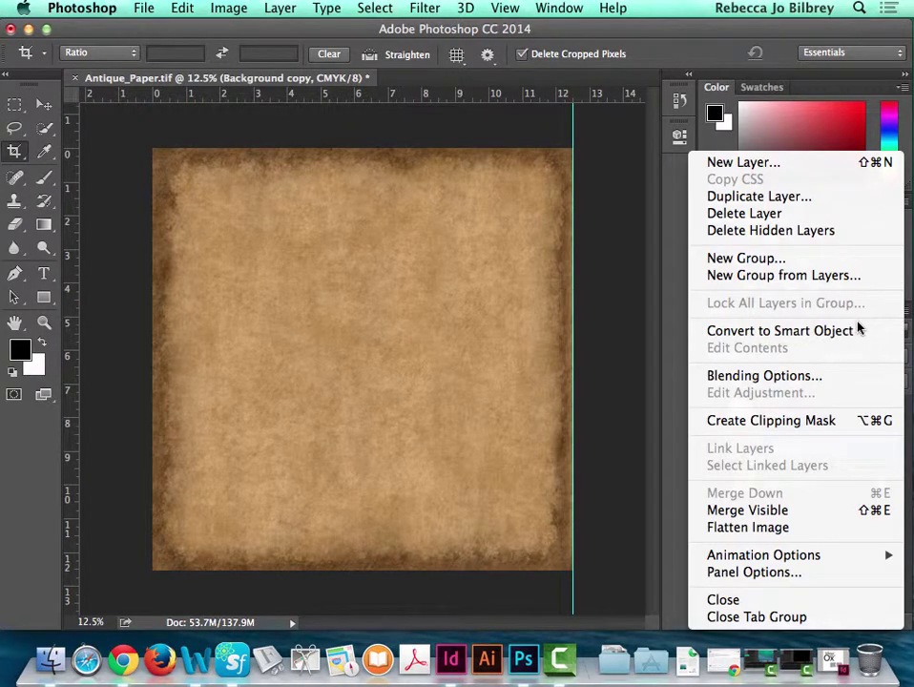
{"action": "left_click", "coordinate": [657, 178]}
{"action": "left_click", "coordinate": [712, 448]}
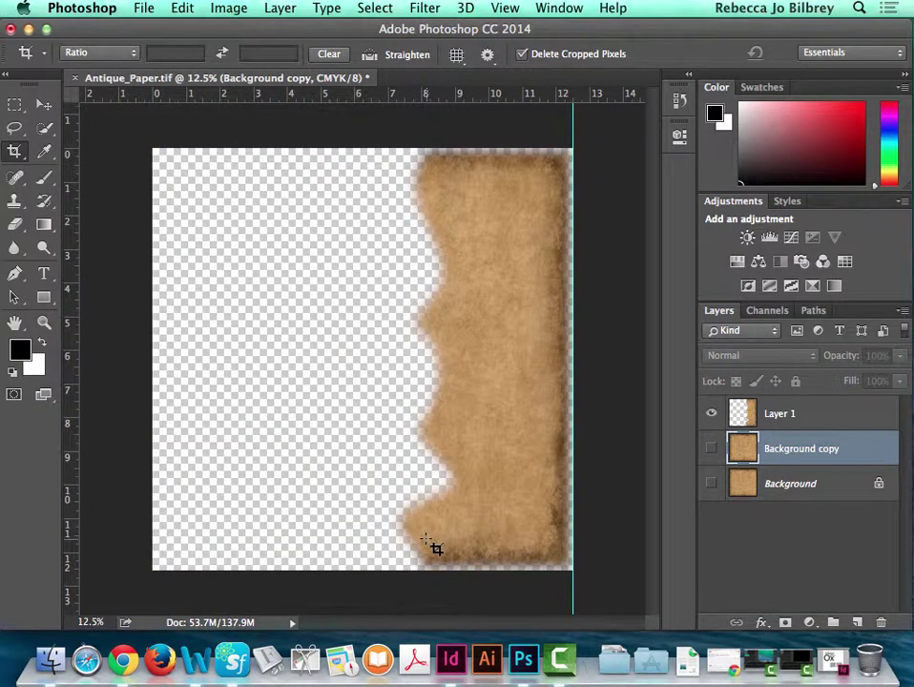
{"action": "left_click", "coordinate": [711, 413]}
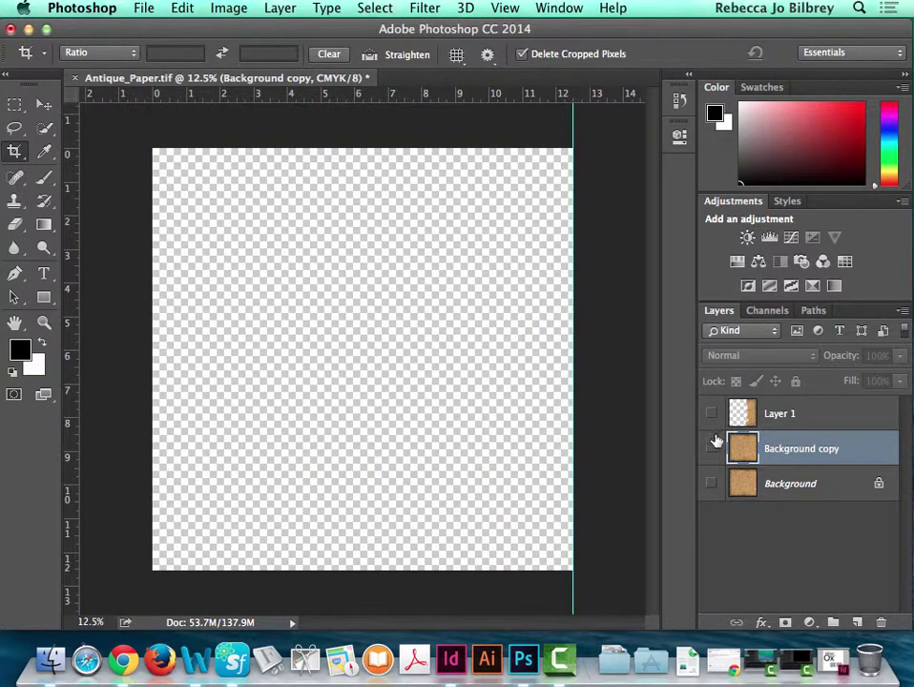
{"action": "left_click", "coordinate": [712, 447]}
{"action": "left_click", "coordinate": [711, 414]}
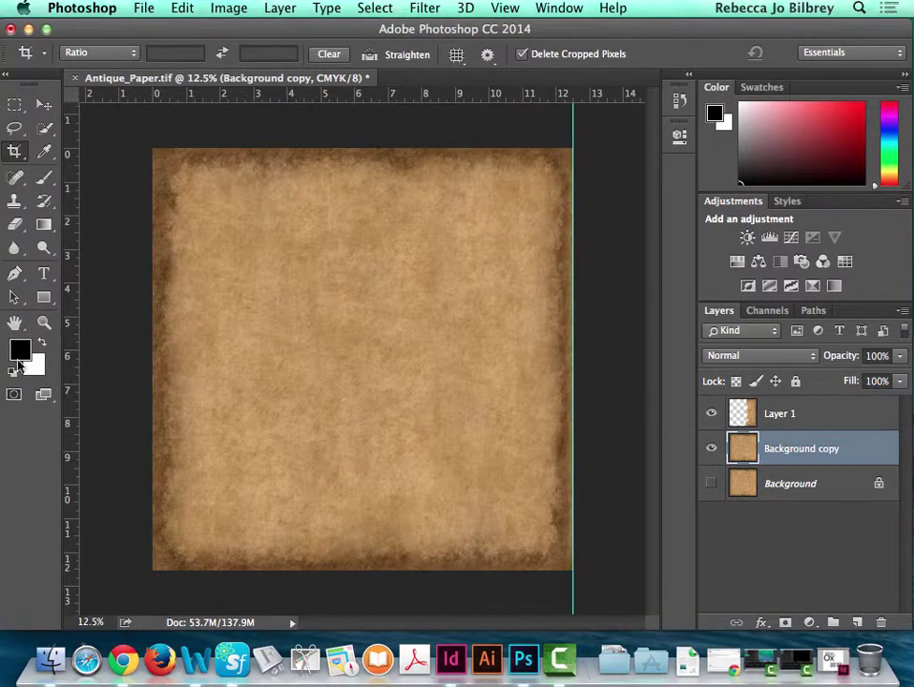
Inspect the blend between the strip and the paper up close, from the upper to the lower edge
{"action": "left_click", "coordinate": [44, 323]}
{"action": "left_click_drag", "start_coordinate": [447, 248], "coordinate": [504, 326]}
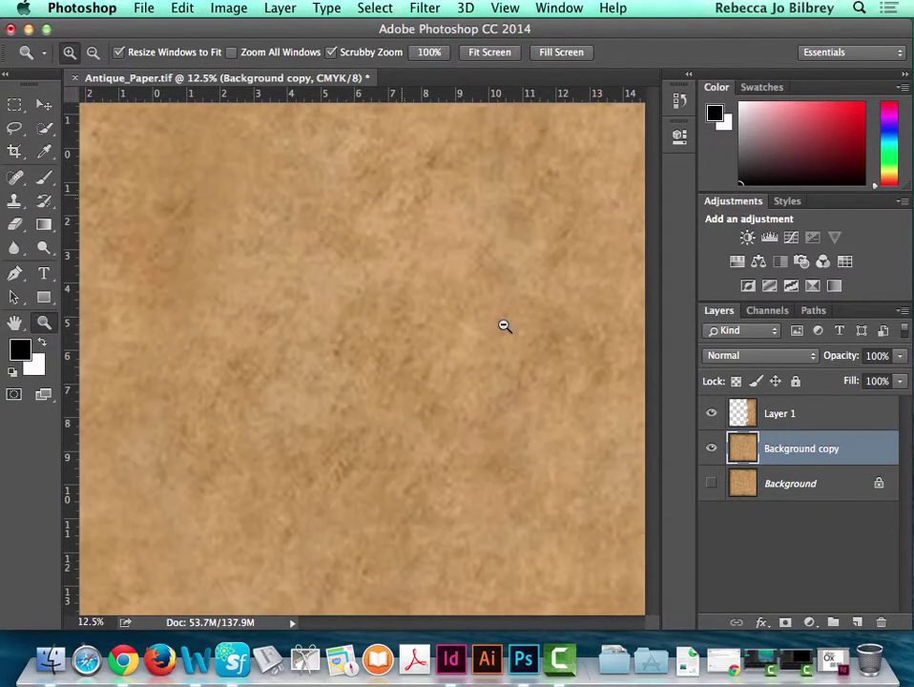
{"action": "left_click_drag", "start_coordinate": [466, 256], "coordinate": [384, 316]}
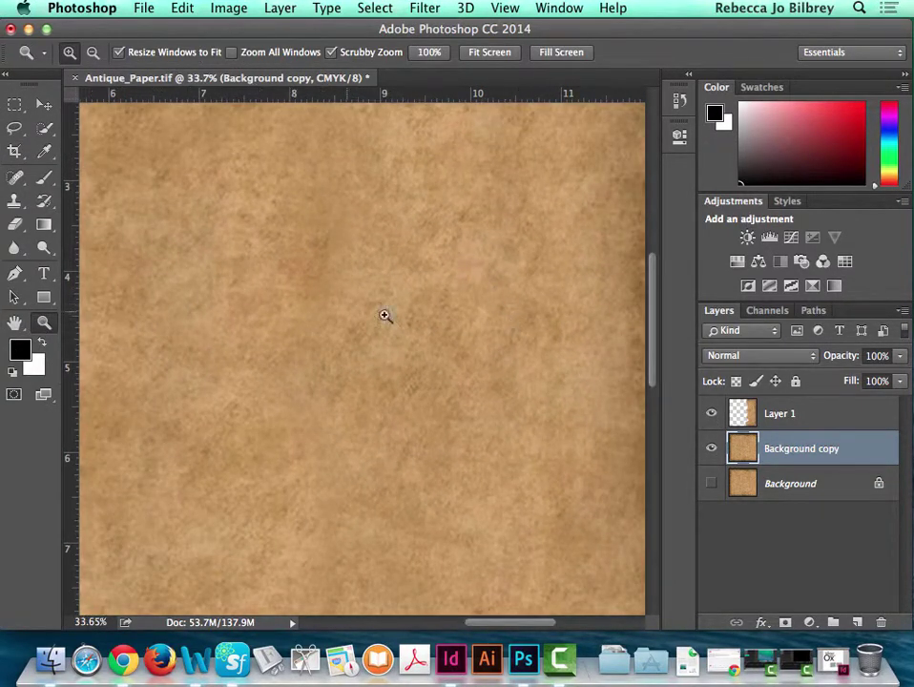
{"action": "scroll", "coordinate": [496, 272], "scroll_direction": "up", "scroll_amount": 5}
{"action": "scroll", "coordinate": [496, 267], "scroll_direction": "down", "scroll_amount": 15}
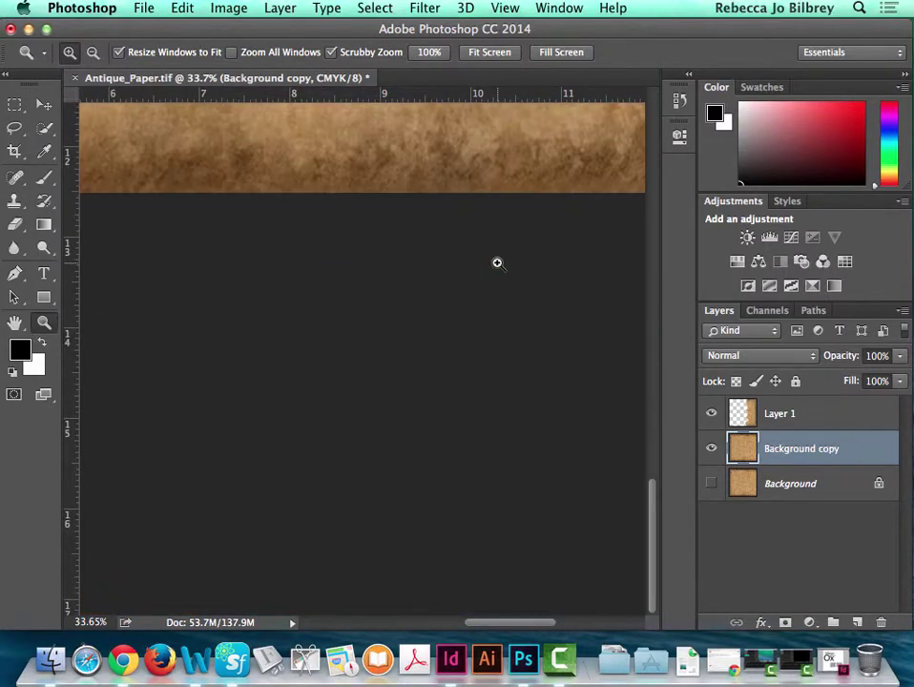
{"action": "scroll", "coordinate": [496, 264], "scroll_direction": "up", "scroll_amount": 15}
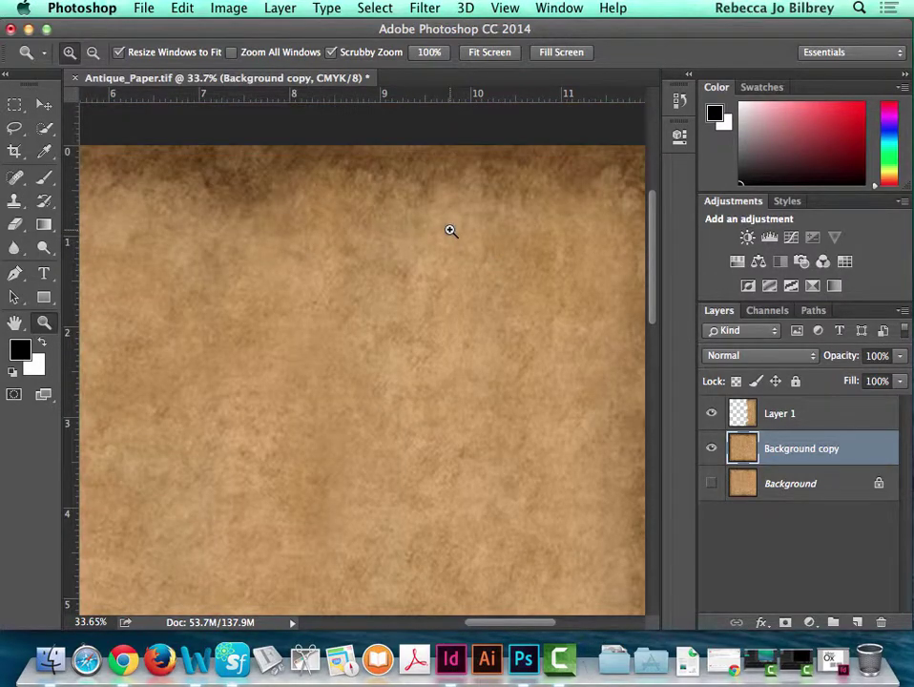
{"action": "key", "text": "super+0"}
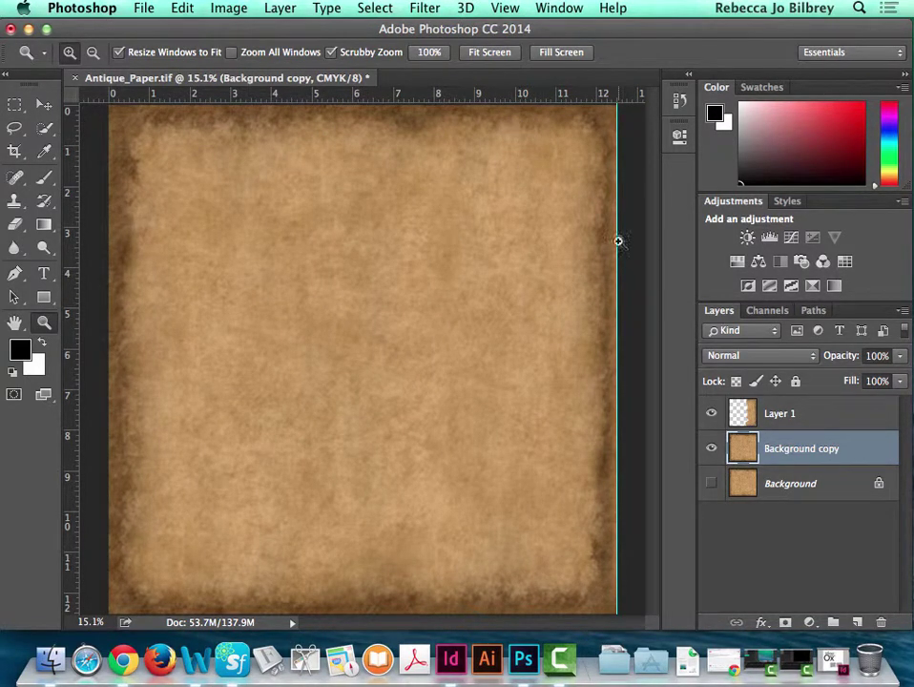
Flatten the image into a single Background layer, discarding the hidden original layer
{"action": "left_click", "coordinate": [903, 311]}
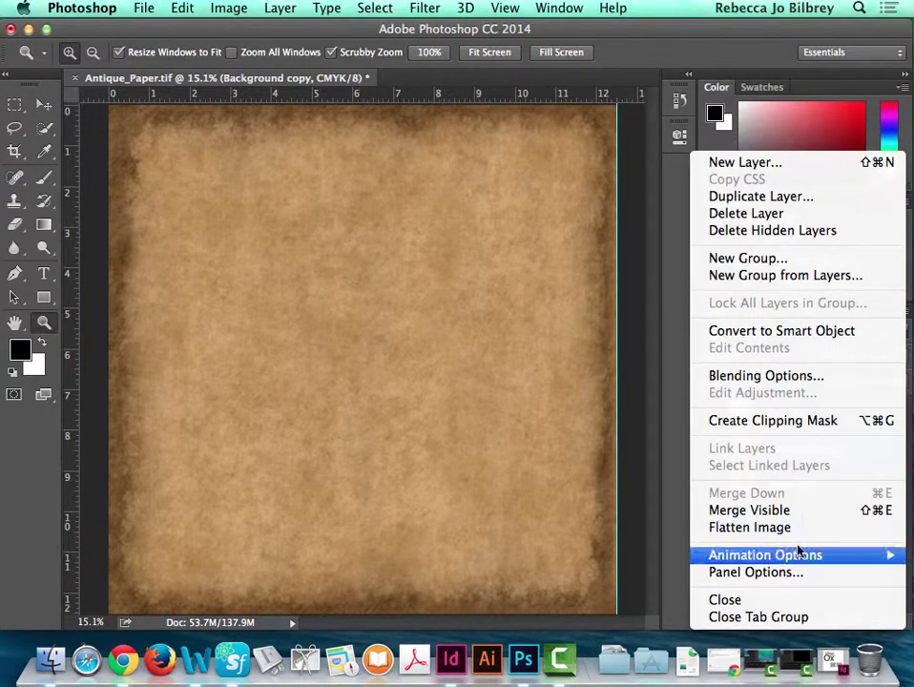
{"action": "left_click", "coordinate": [655, 390]}
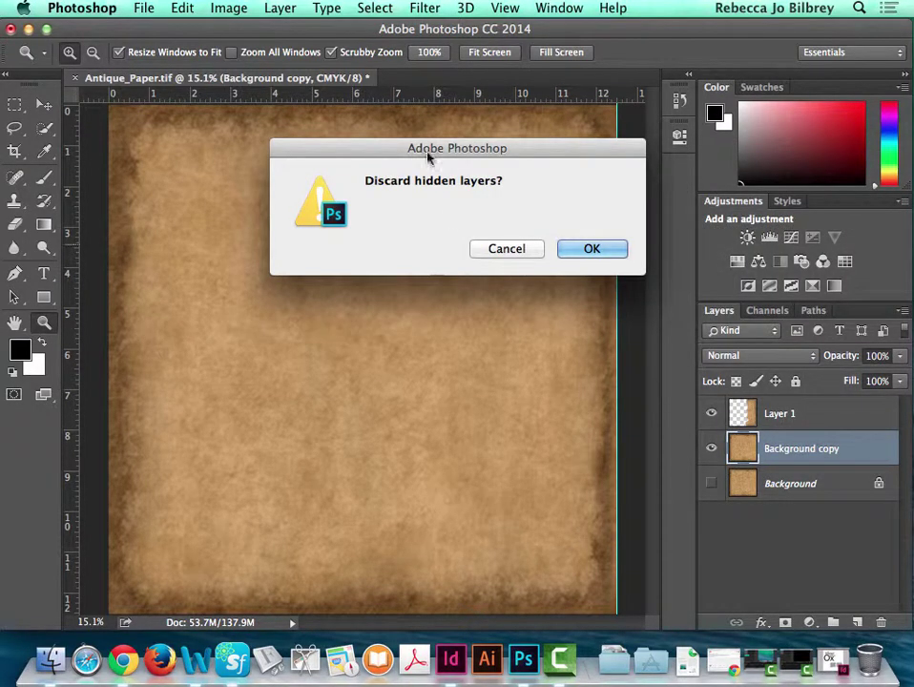
{"action": "left_click", "coordinate": [589, 247]}
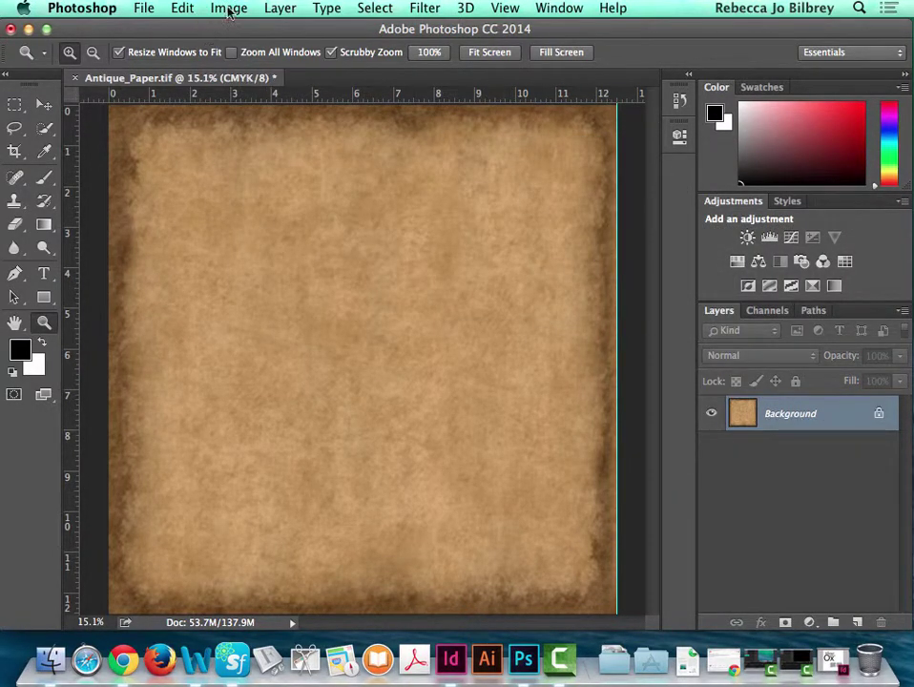
Save the flattened paper as an uncompressed TIFF, replacing Antique_Paper.tif in the Images folder
{"action": "left_click", "coordinate": [178, 8]}
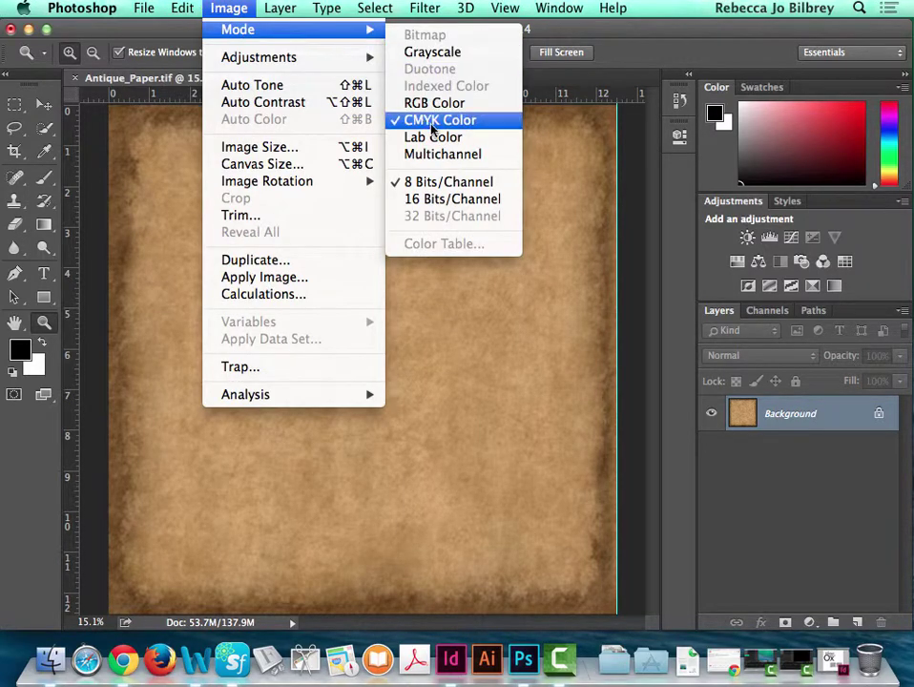
{"action": "mouse_move", "coordinate": [144, 9]}
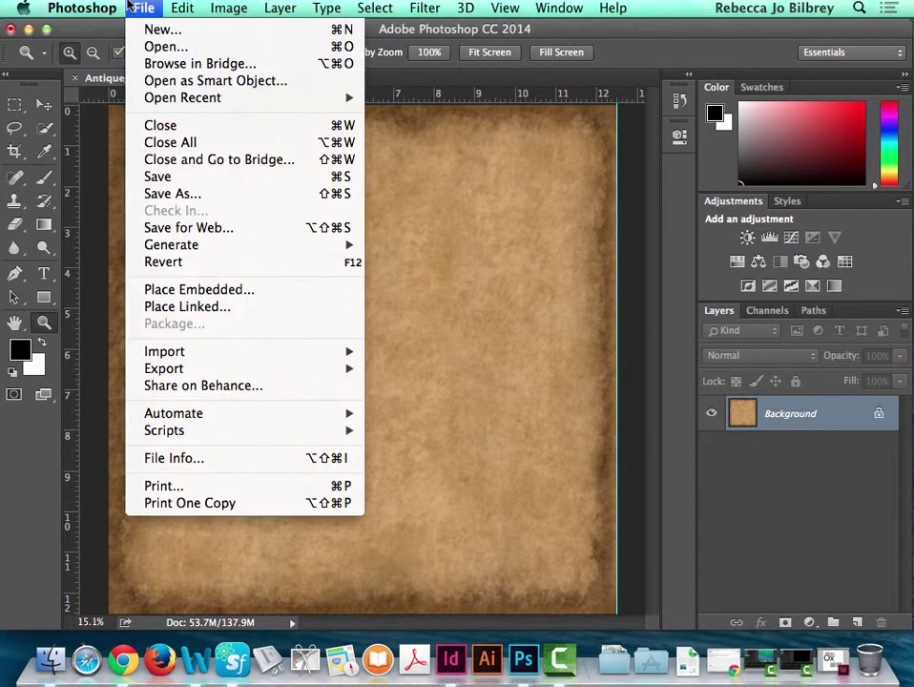
{"action": "left_click", "coordinate": [664, 252]}
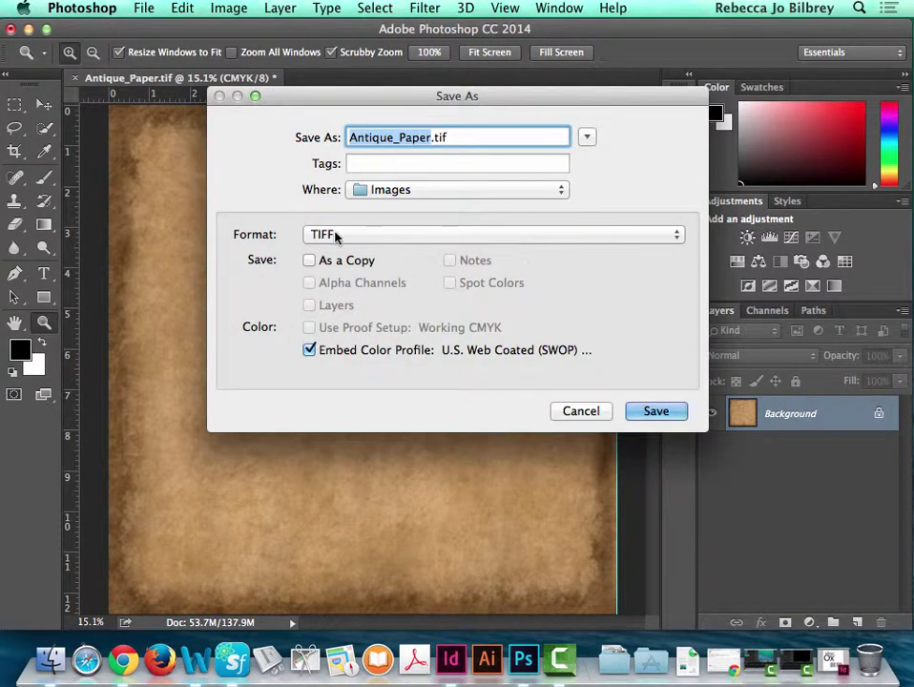
{"action": "left_click", "coordinate": [656, 417]}
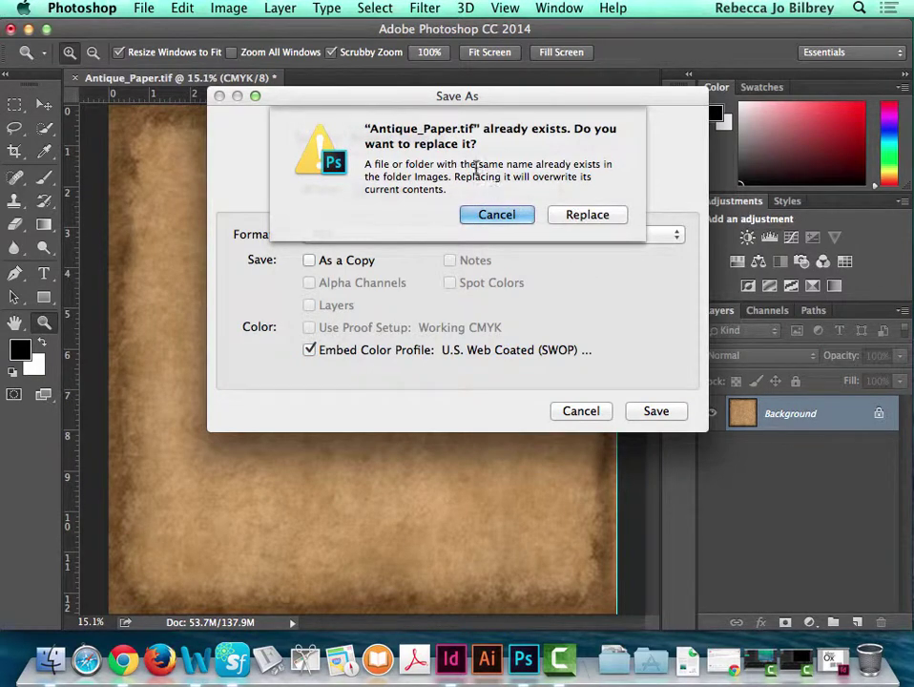
{"action": "left_click", "coordinate": [584, 215]}
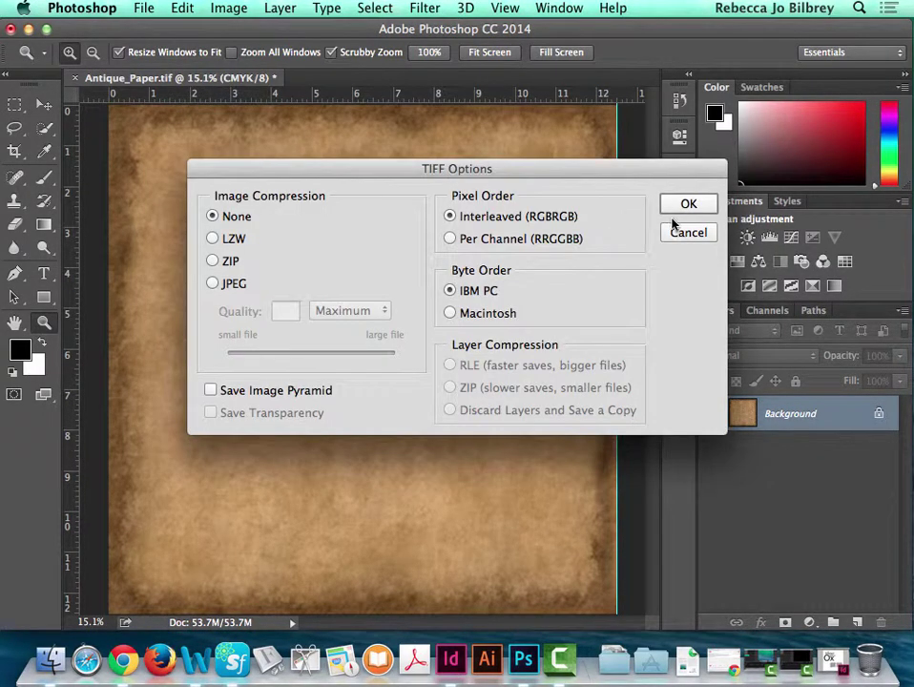
{"action": "left_click", "coordinate": [687, 206]}
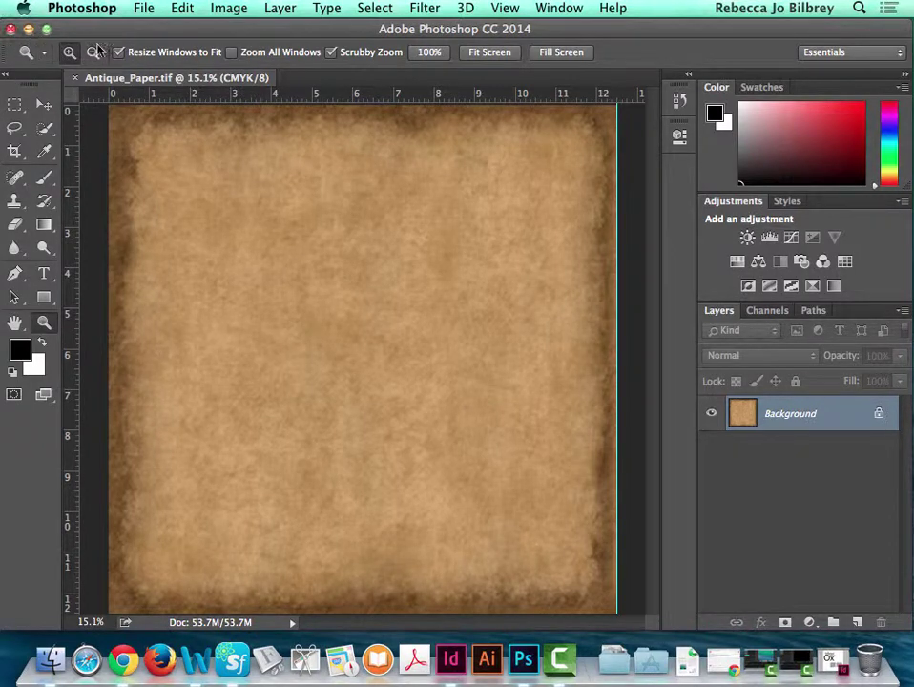
Close the paper document and the Photoshop window, and switch to the Untitled-1 layout in InDesign
{"action": "key", "text": "super+w"}
{"action": "left_click", "coordinate": [11, 29]}
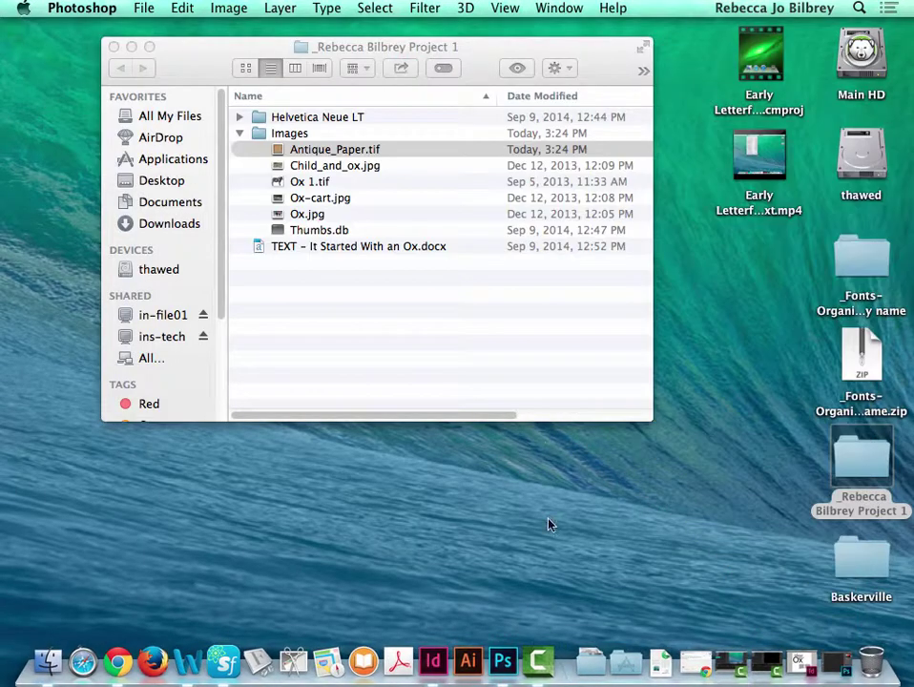
{"action": "left_click", "coordinate": [433, 660]}
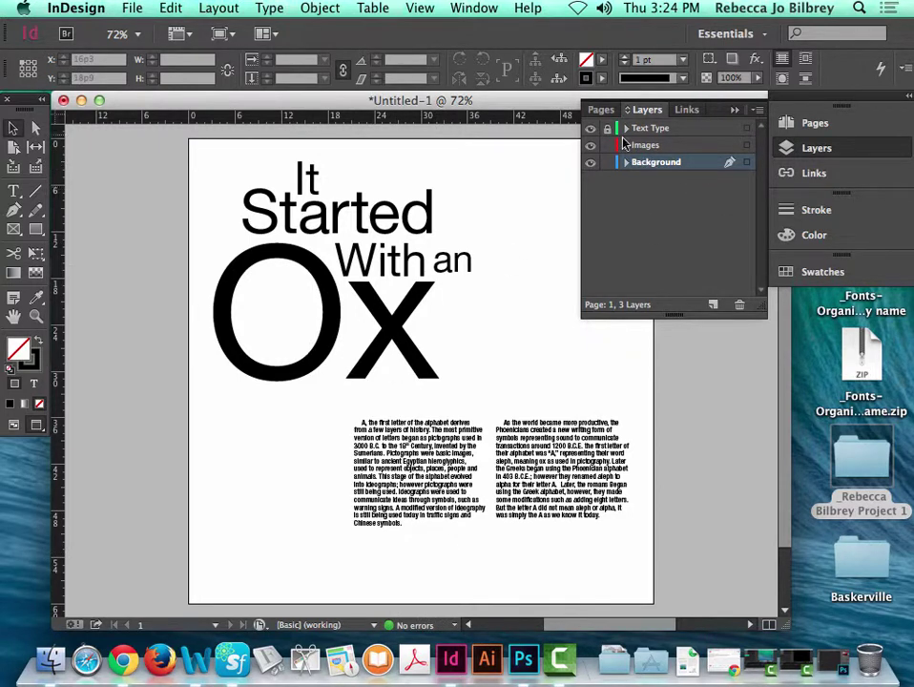
Place Antique_Paper.tif from the Images folder on the Background layer, aligned with the page's upper-left bleed corner
{"action": "double_click", "coordinate": [668, 162]}
{"action": "left_click", "coordinate": [704, 163]}
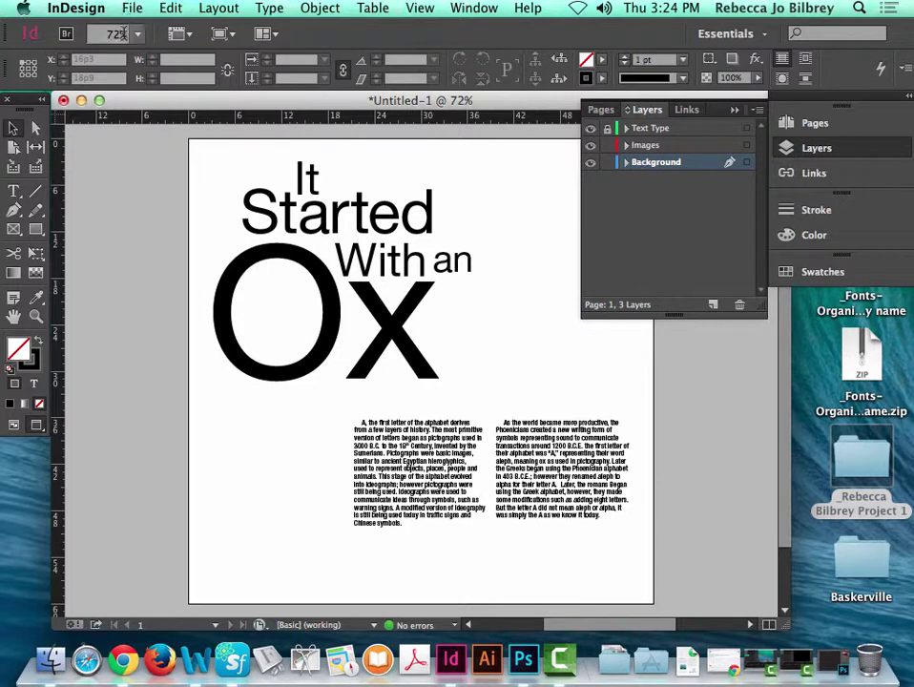
{"action": "key", "text": "w"}
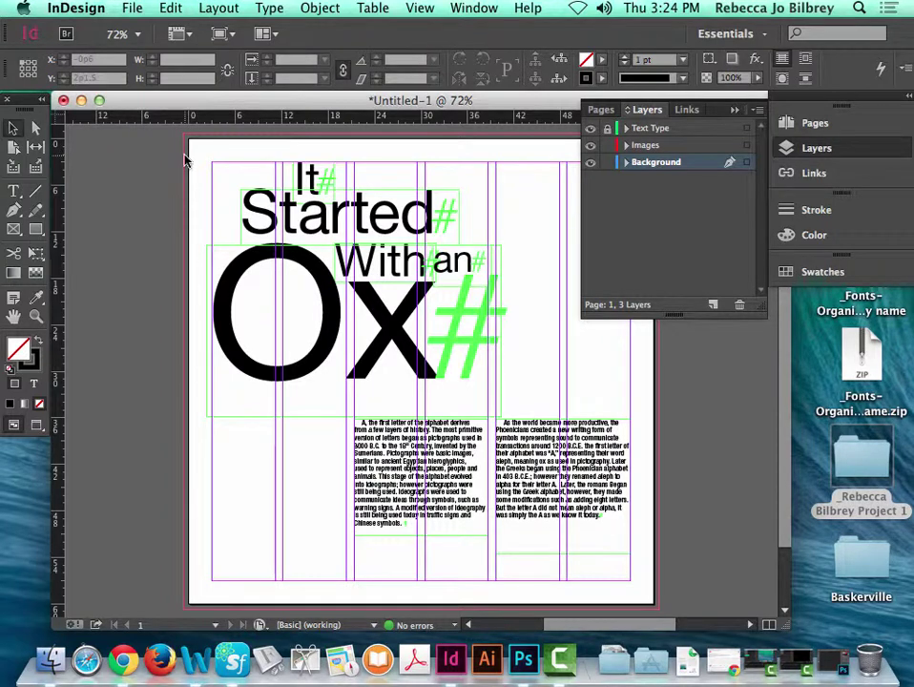
{"action": "left_click", "coordinate": [133, 7]}
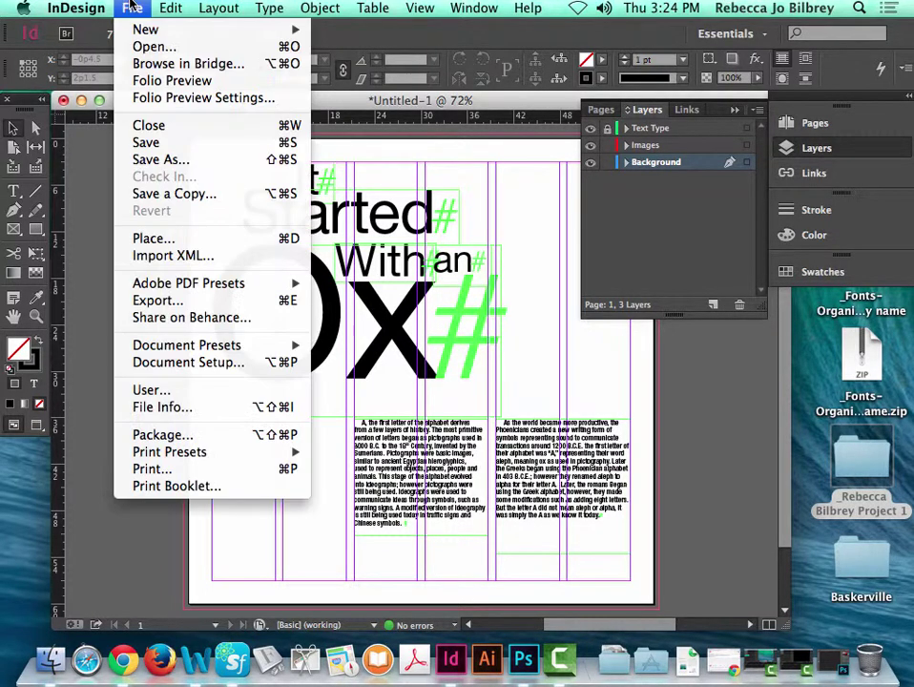
{"action": "left_click", "coordinate": [168, 239]}
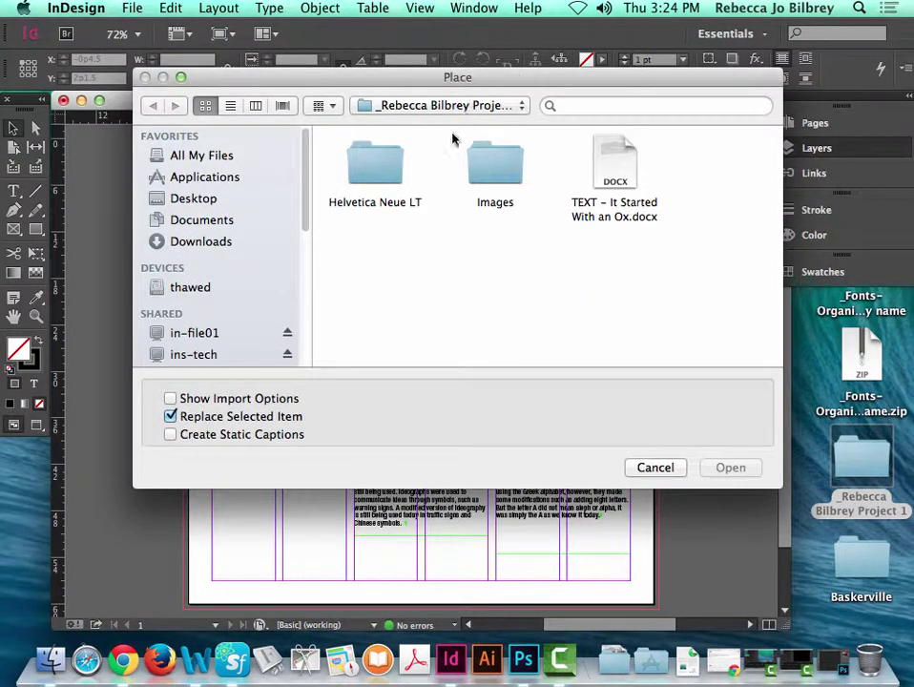
{"action": "double_click", "coordinate": [494, 167]}
{"action": "left_click", "coordinate": [402, 164]}
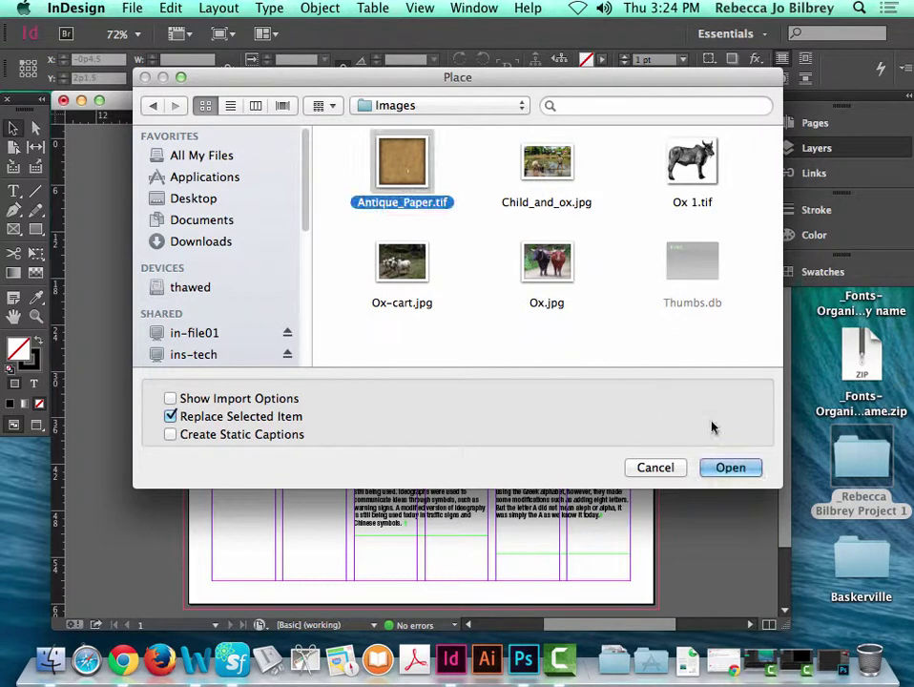
{"action": "left_click", "coordinate": [731, 468]}
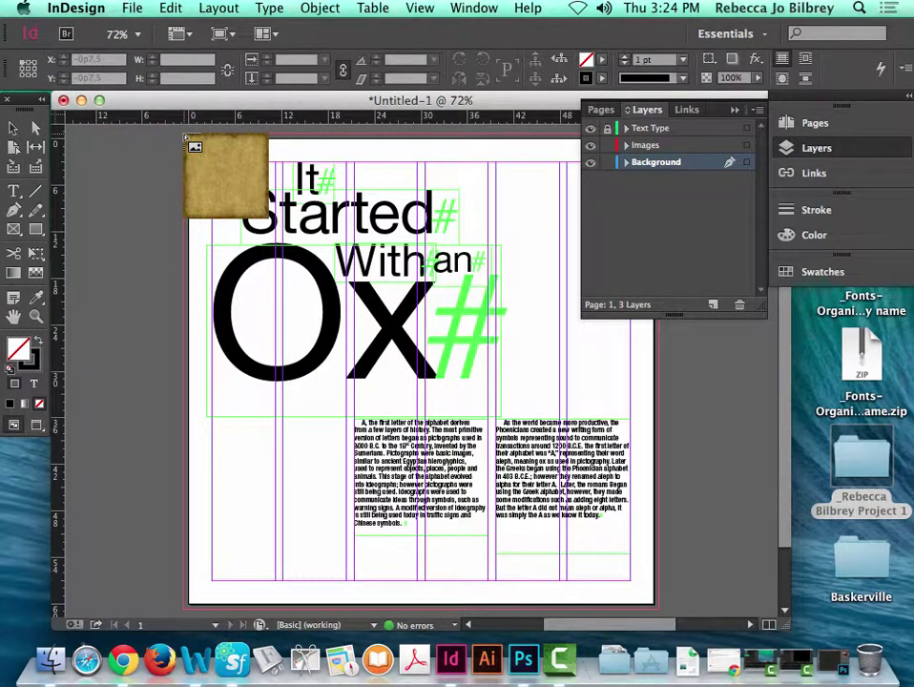
{"action": "left_click", "coordinate": [183, 133]}
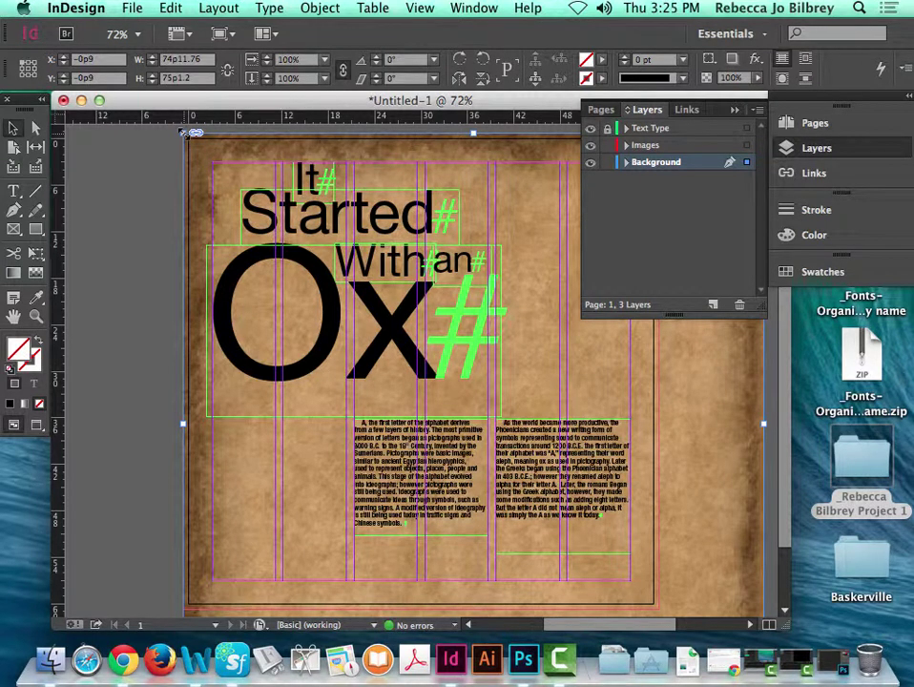
Crop the paper's frame to the bleed edges, about 61p6 by 61p7, and preview the page without guides
{"action": "key", "text": "super+minus"}
{"action": "key", "text": "super+minus"}
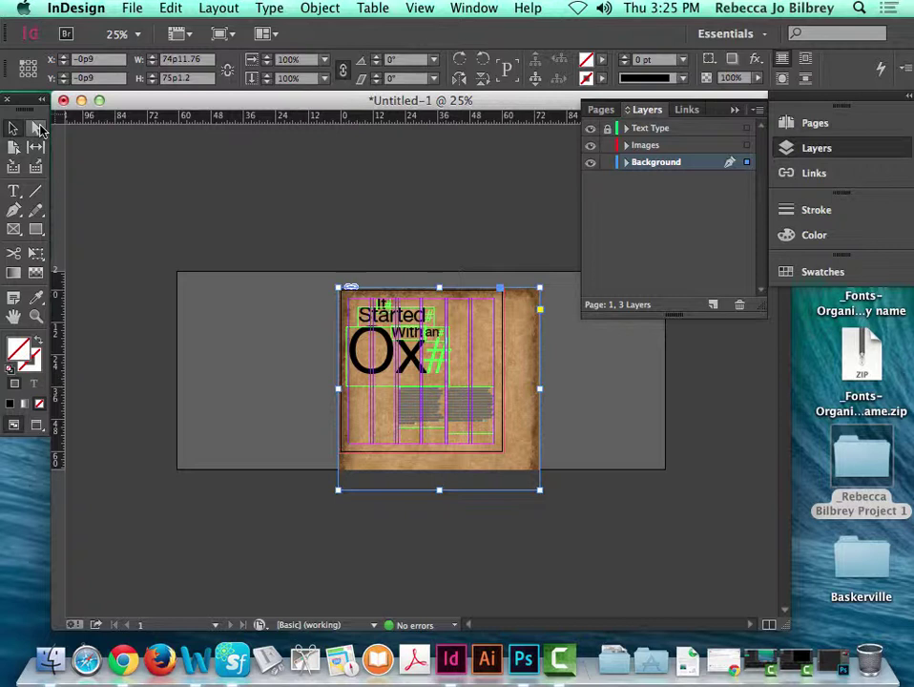
{"action": "left_click_drag", "start_coordinate": [539, 491], "coordinate": [506, 457]}
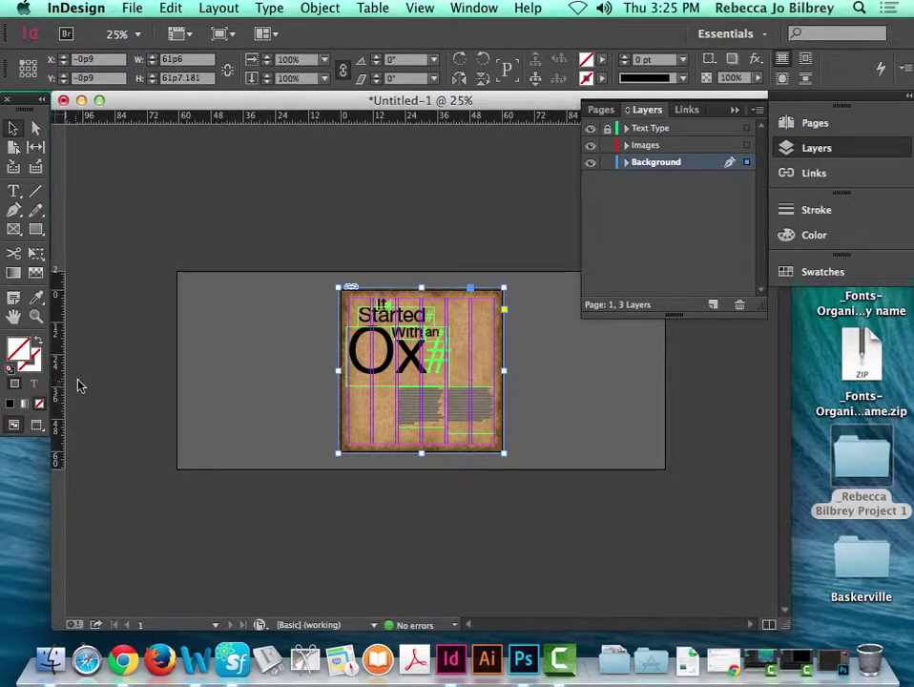
{"action": "key", "text": "super+0"}
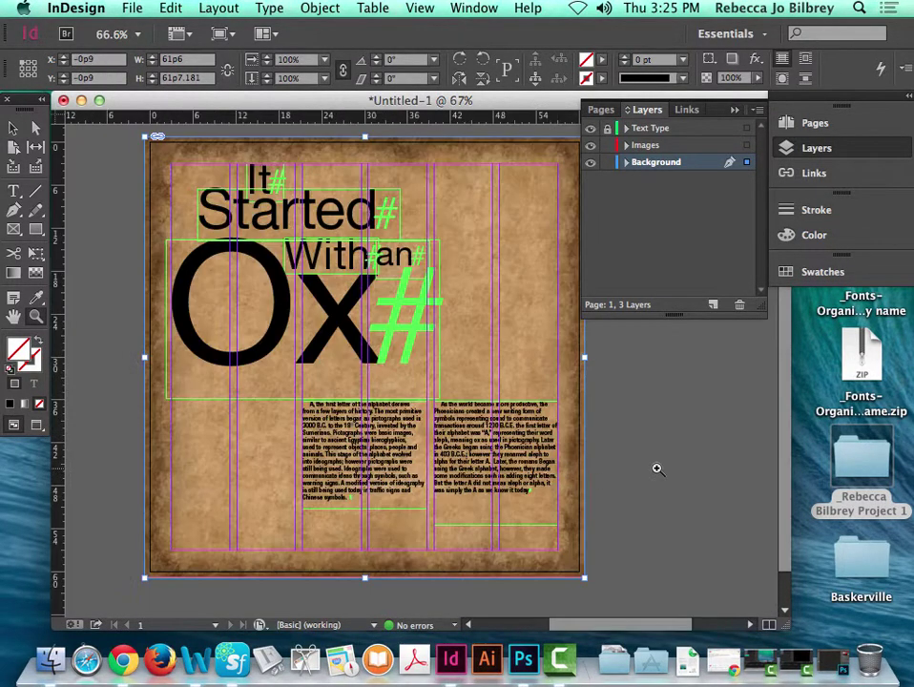
{"action": "left_click", "coordinate": [695, 54]}
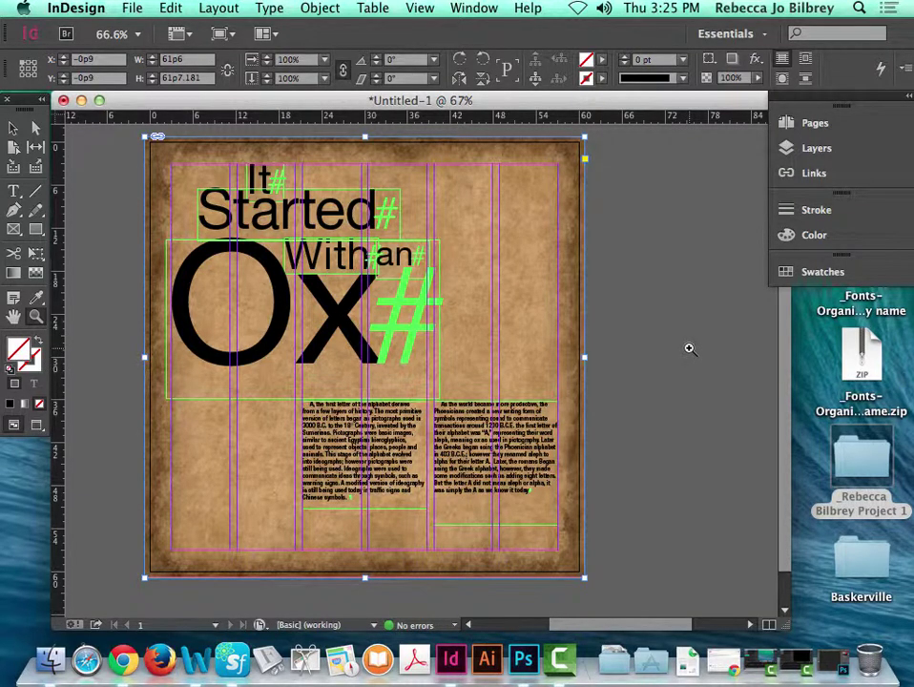
{"action": "key", "text": "w"}
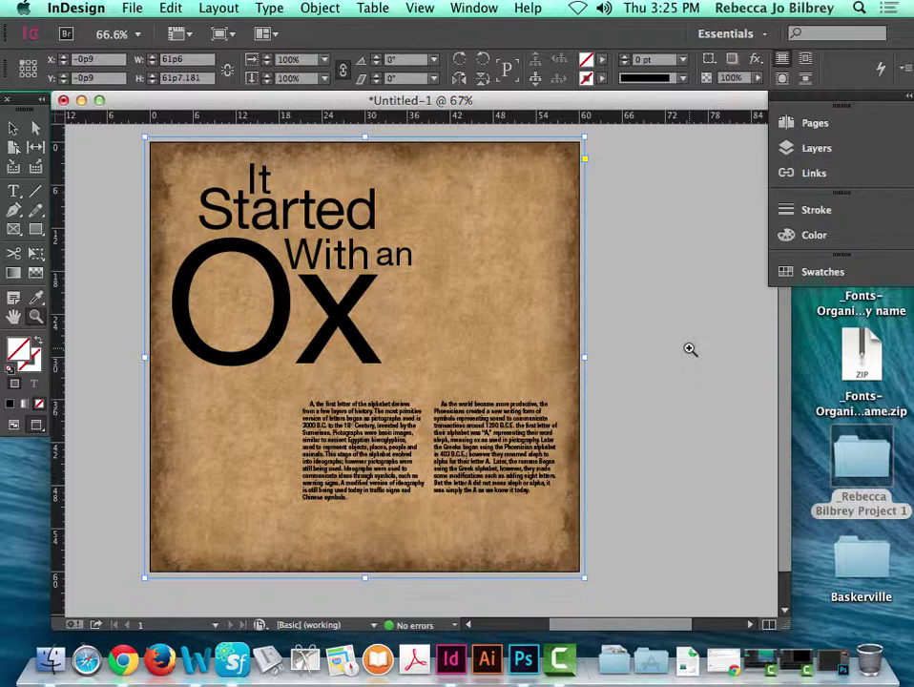
Minimize the layout, open Antique_Paper.tif from the Images folder in Photoshop, and remove the vertical guide along the paper's edge
{"action": "left_click", "coordinate": [81, 100]}
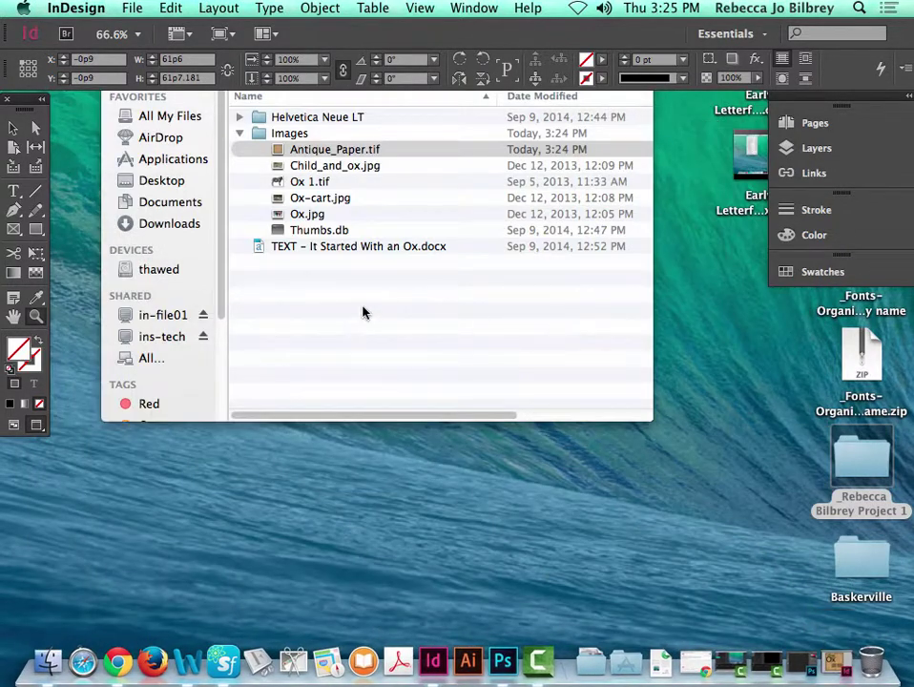
{"action": "left_click", "coordinate": [302, 243]}
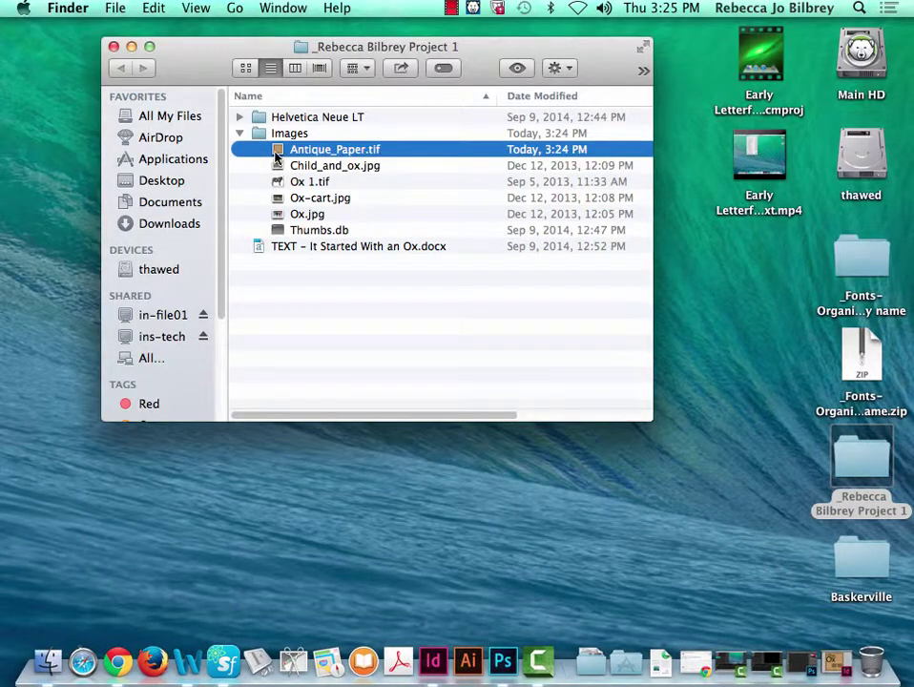
{"action": "left_click_drag", "start_coordinate": [276, 158], "coordinate": [504, 670]}
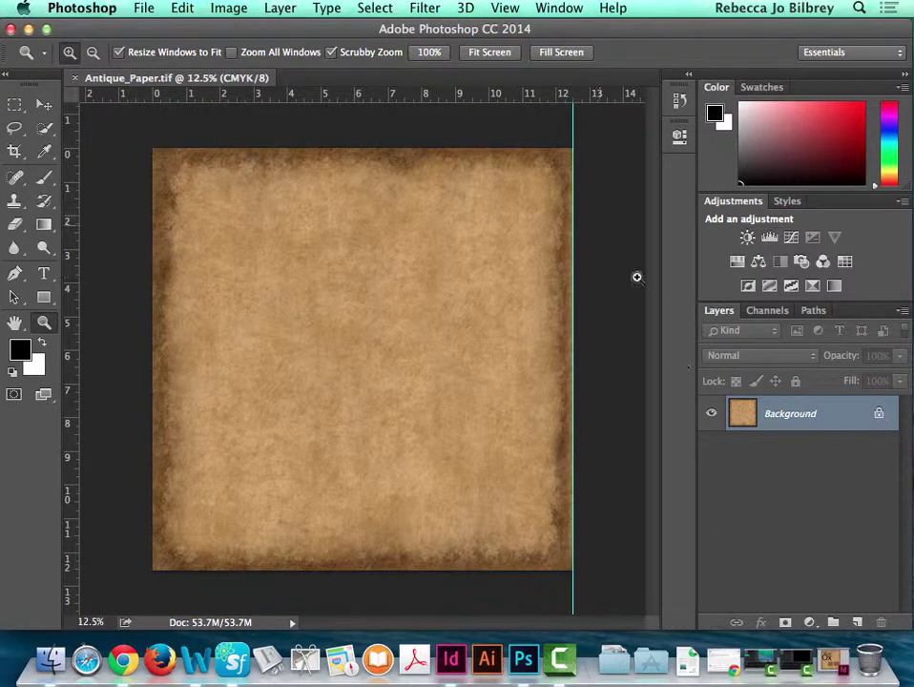
{"action": "left_click", "coordinate": [43, 104]}
{"action": "left_click_drag", "start_coordinate": [582, 133], "coordinate": [43, 103]}
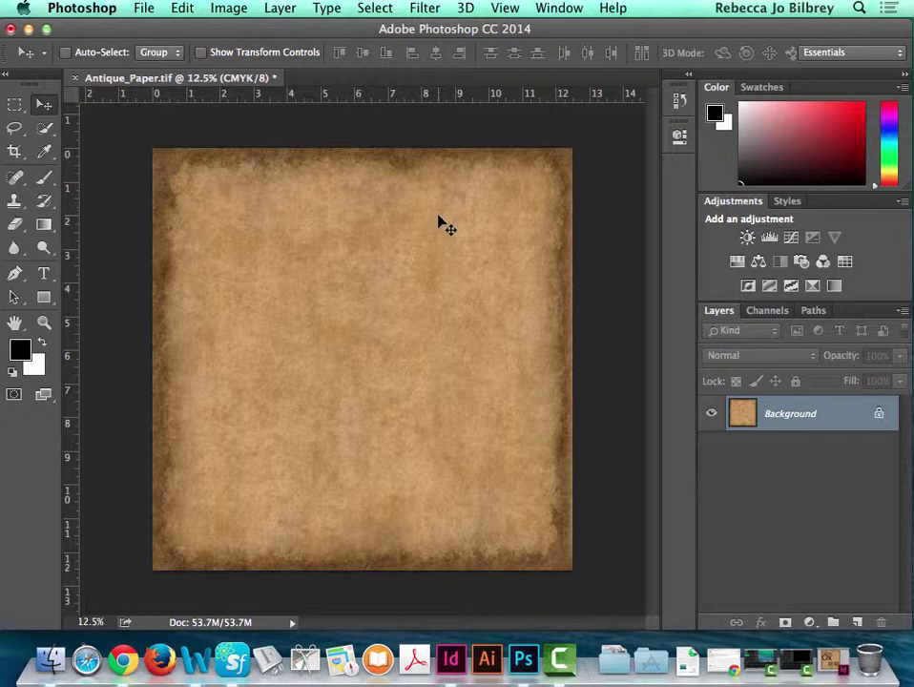
Convert the paper image to Grayscale mode, discarding its color information
{"action": "left_click", "coordinate": [244, 7]}
{"action": "mouse_move", "coordinate": [246, 32]}
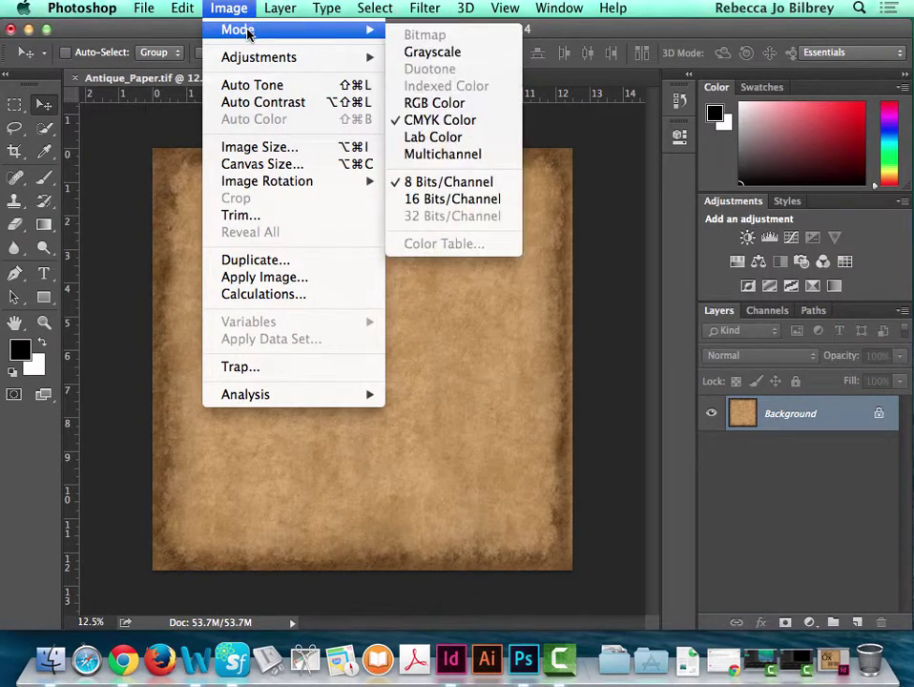
{"action": "left_click", "coordinate": [436, 51]}
{"action": "left_click", "coordinate": [592, 259]}
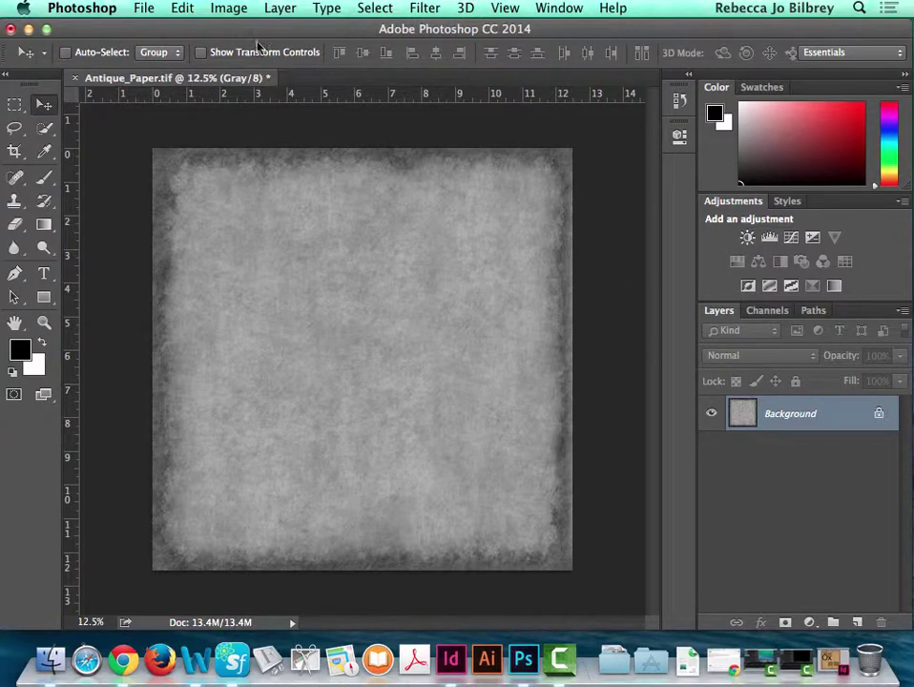
Start converting the grayscale paper to Duotone mode and set the ink type to Duotone
{"action": "left_click", "coordinate": [229, 8]}
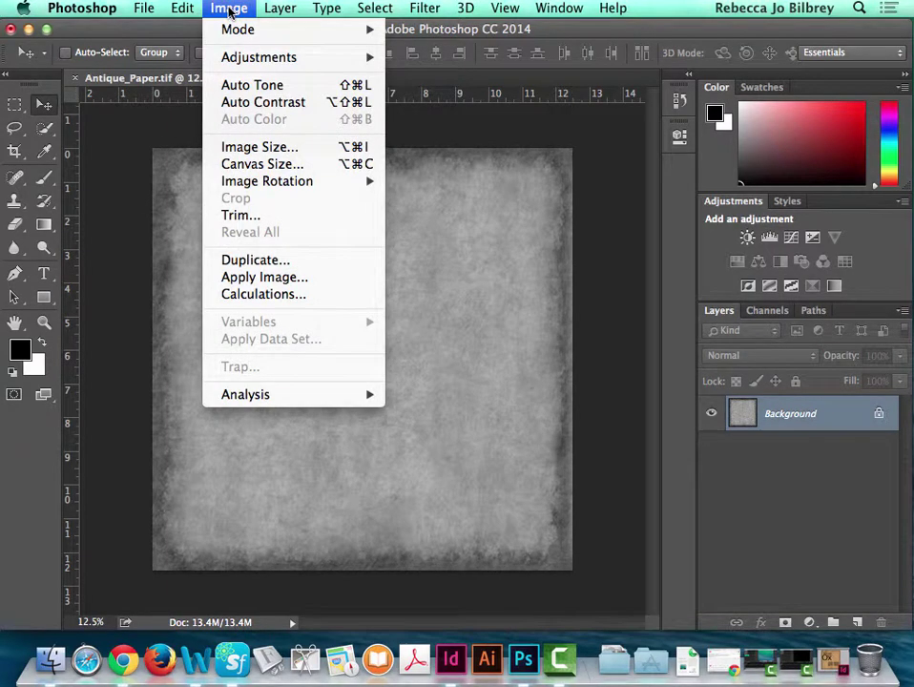
{"action": "mouse_move", "coordinate": [235, 30]}
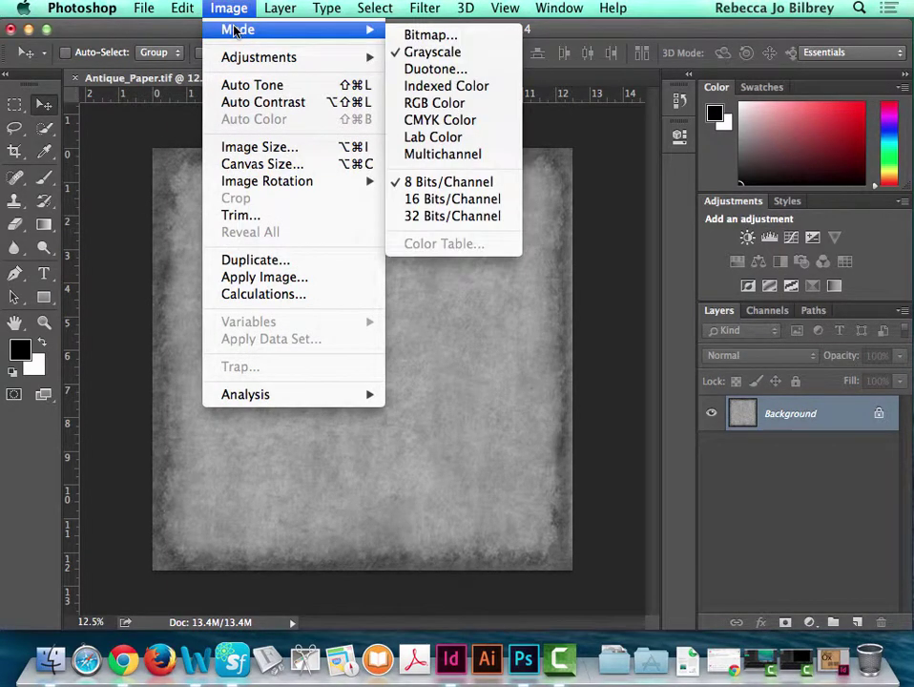
{"action": "left_click", "coordinate": [432, 69]}
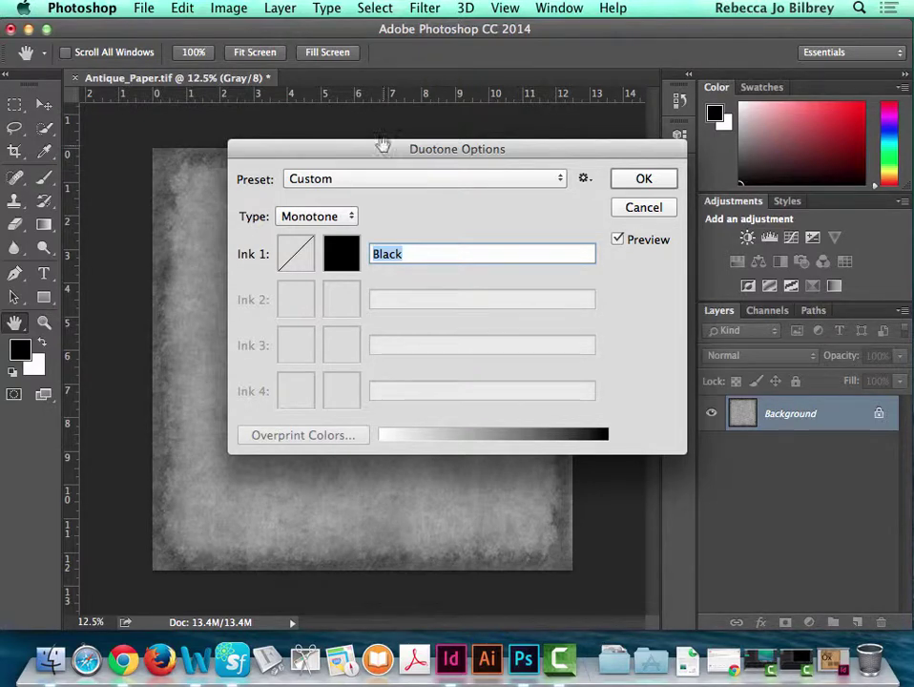
{"action": "left_click_drag", "start_coordinate": [409, 148], "coordinate": [397, 99]}
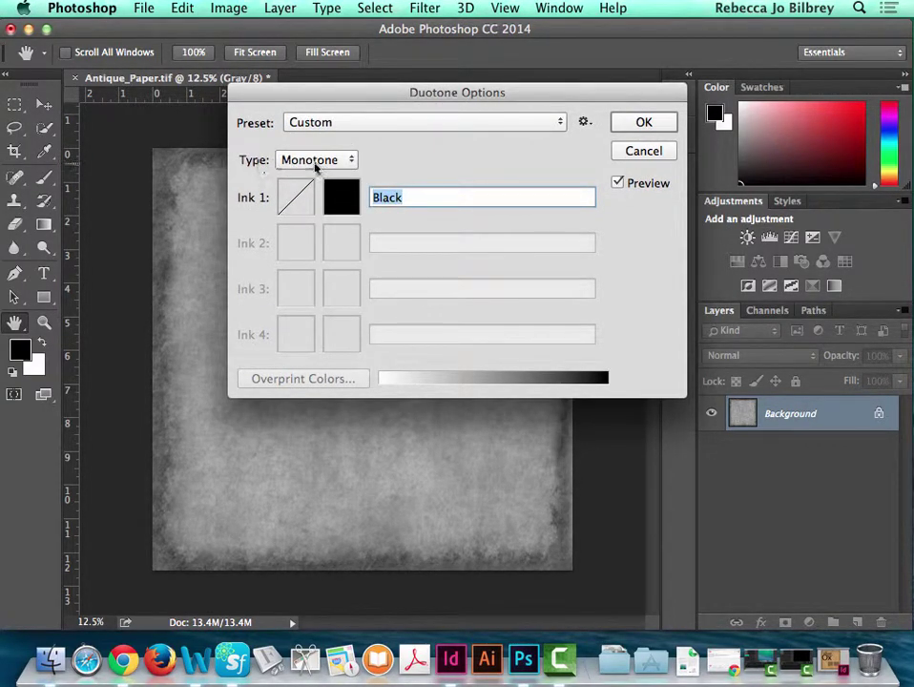
{"action": "left_click", "coordinate": [313, 165]}
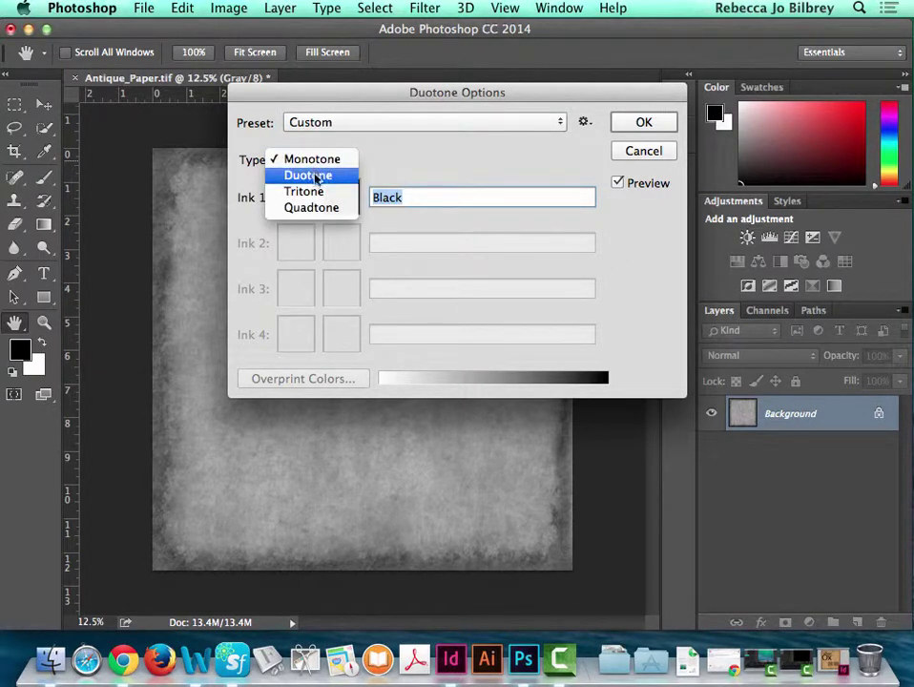
{"action": "left_click", "coordinate": [315, 178]}
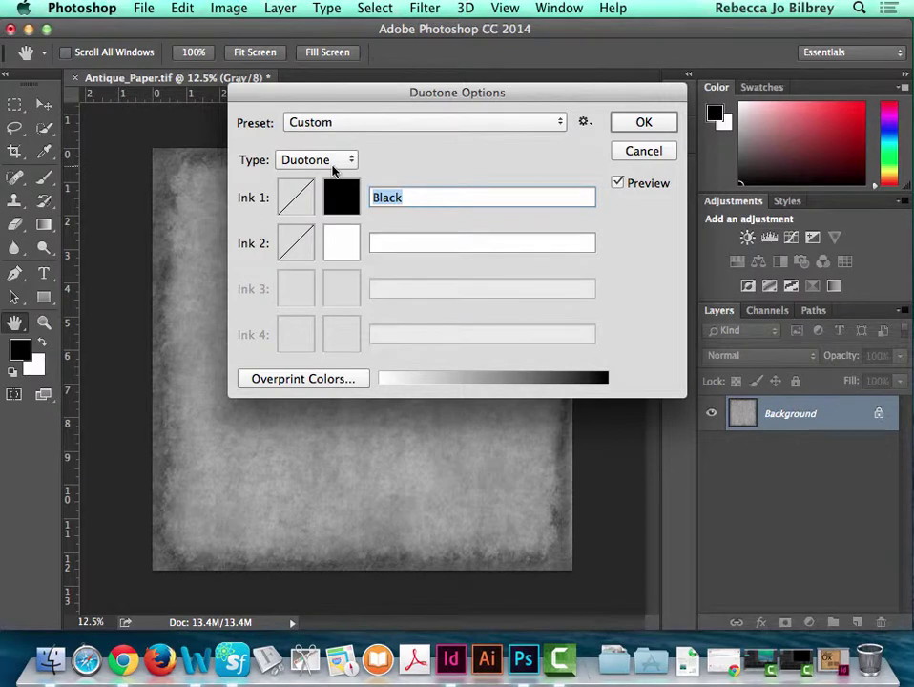
Open the color library for the duotone's second ink and choose the PANTONE+ Solid Coated book
{"action": "left_click", "coordinate": [343, 247]}
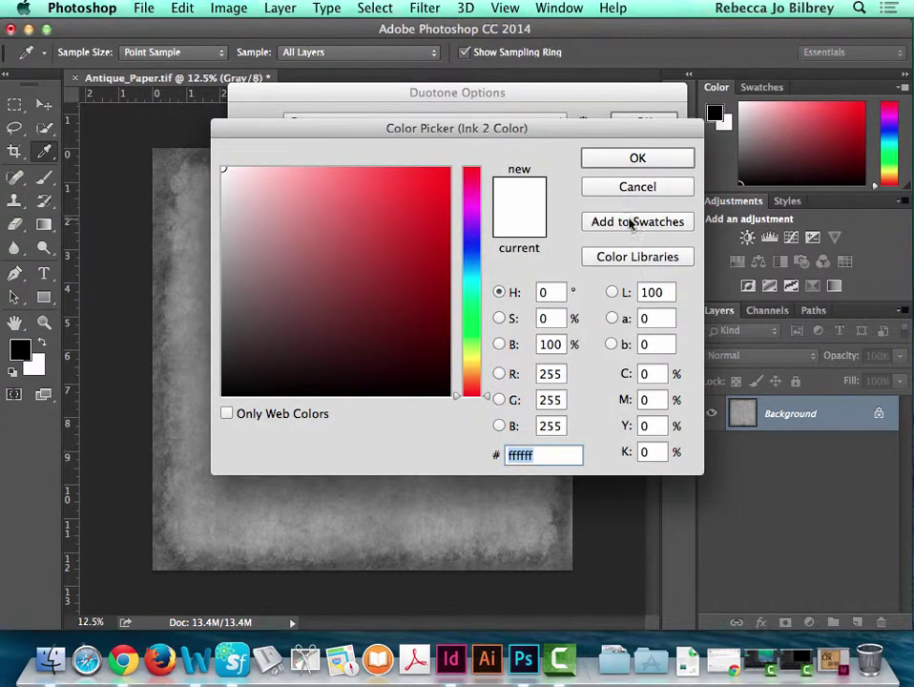
{"action": "left_click", "coordinate": [630, 256]}
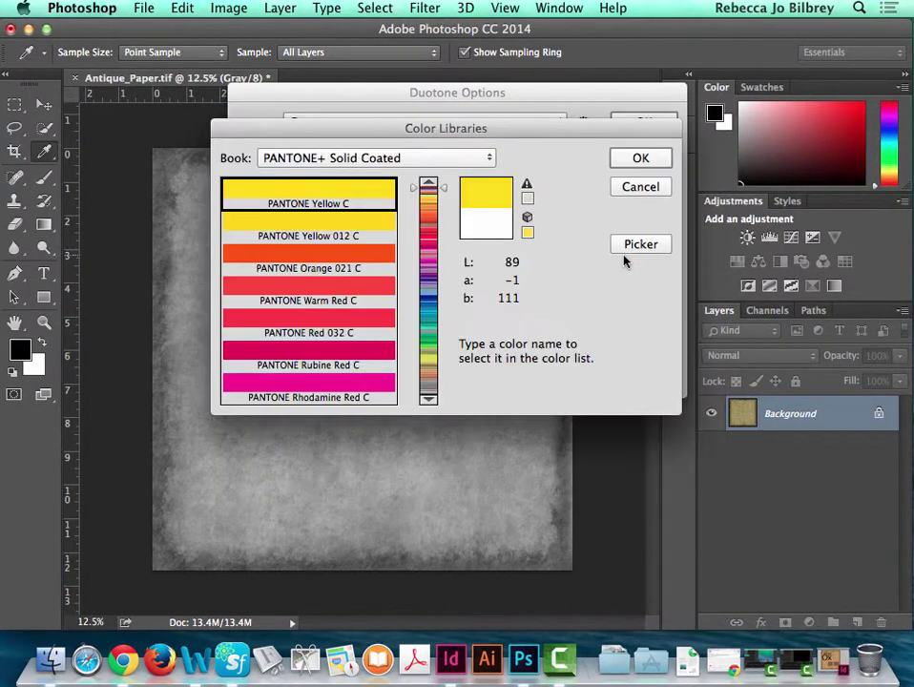
{"action": "left_click", "coordinate": [336, 160]}
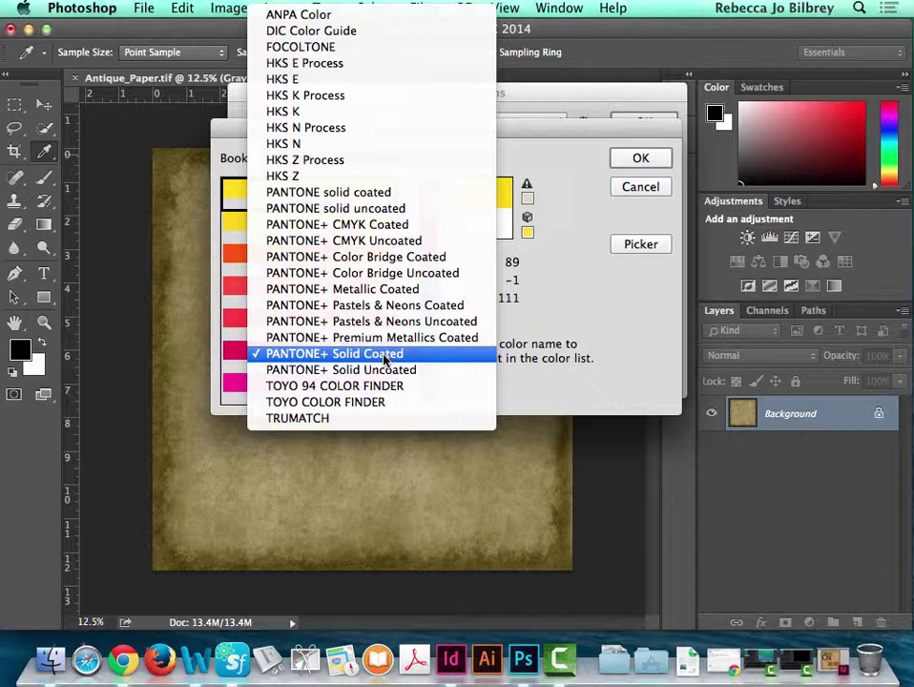
{"action": "left_click", "coordinate": [386, 359]}
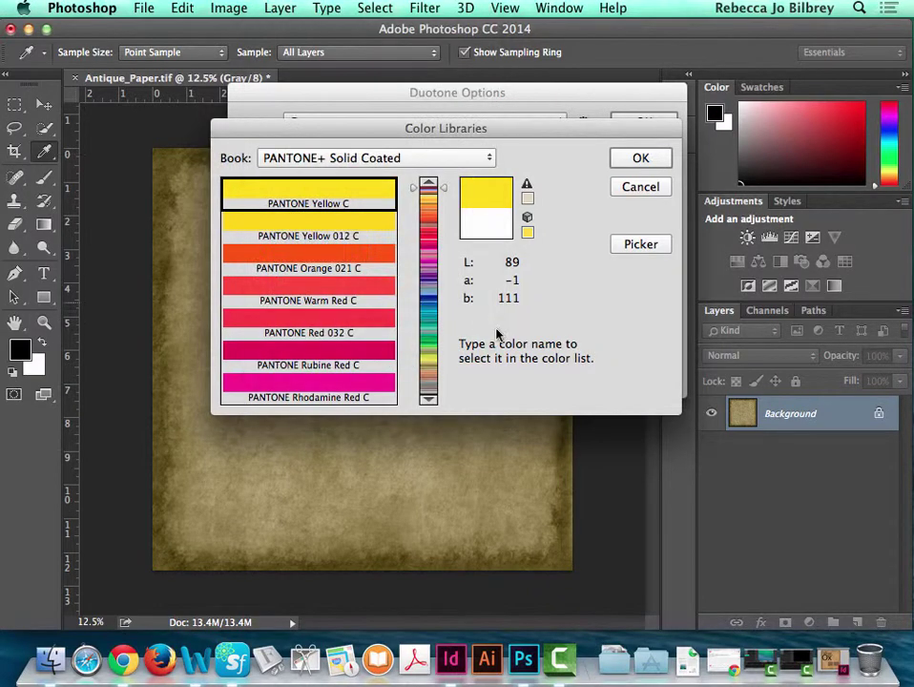
Try PANTONE 7575 C and 1595 C for the second ink, and set it to PANTONE 1605 C
{"action": "left_click", "coordinate": [442, 224]}
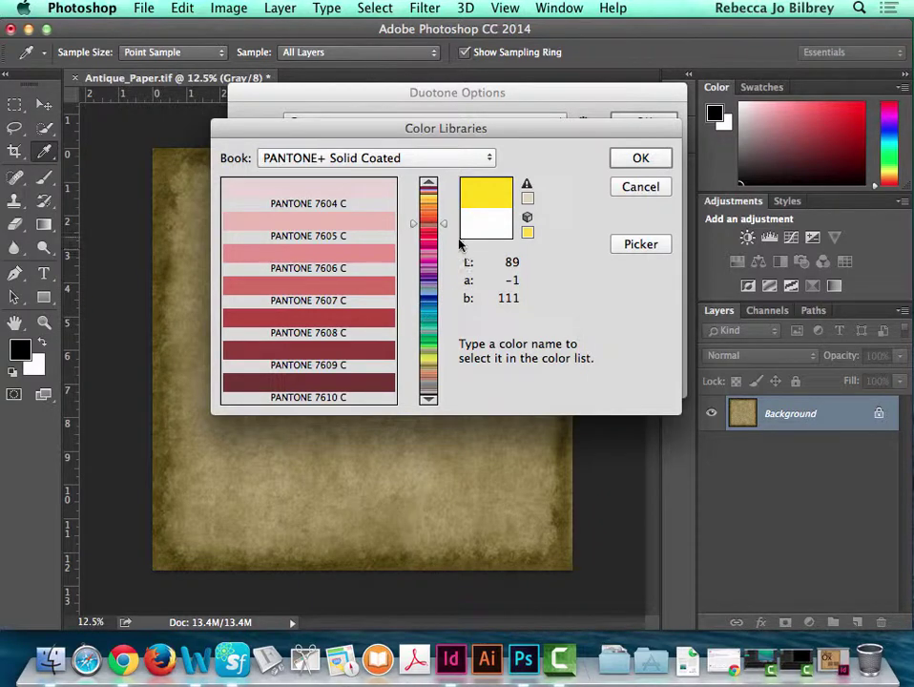
{"action": "left_click", "coordinate": [442, 235]}
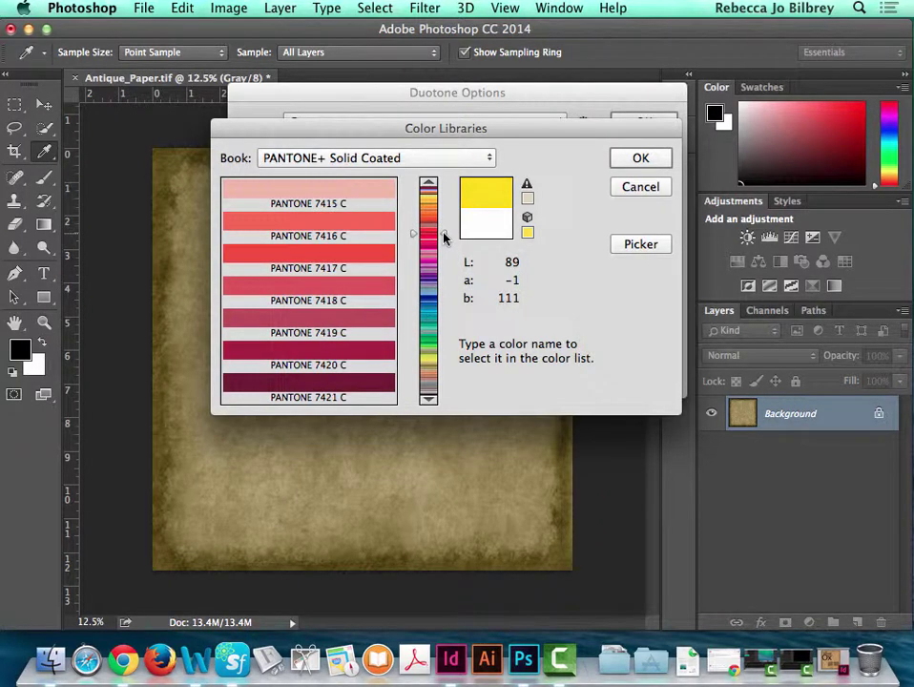
{"action": "left_click", "coordinate": [442, 211]}
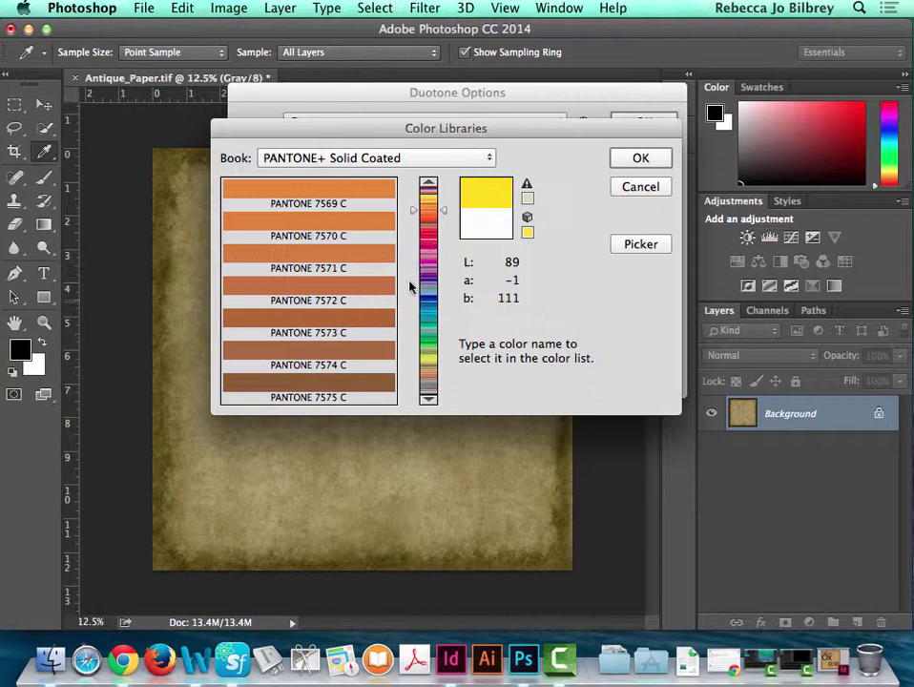
{"action": "left_click", "coordinate": [359, 384]}
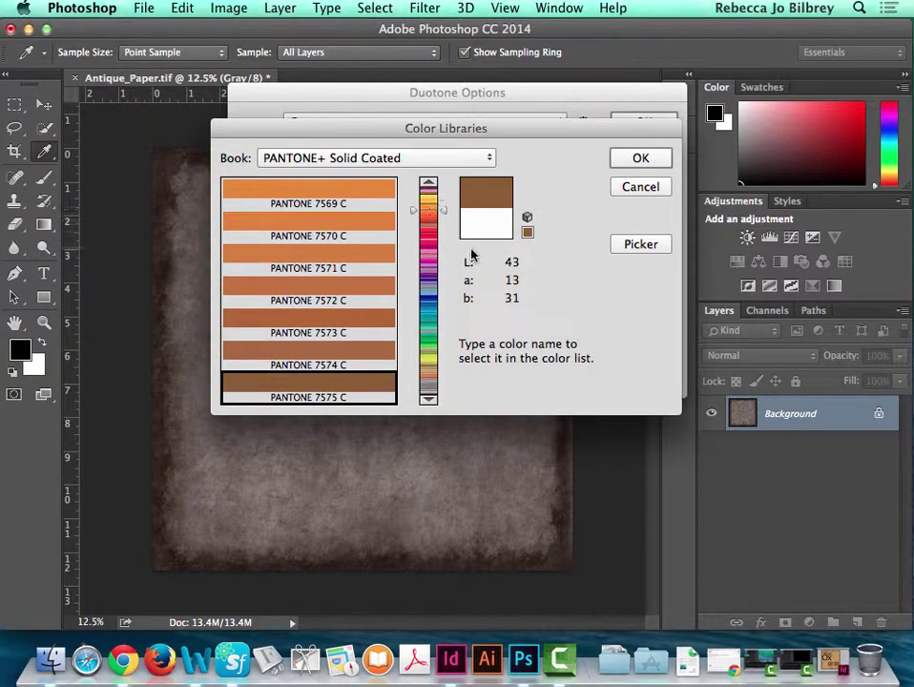
{"action": "left_click", "coordinate": [434, 211]}
{"action": "left_click", "coordinate": [347, 322]}
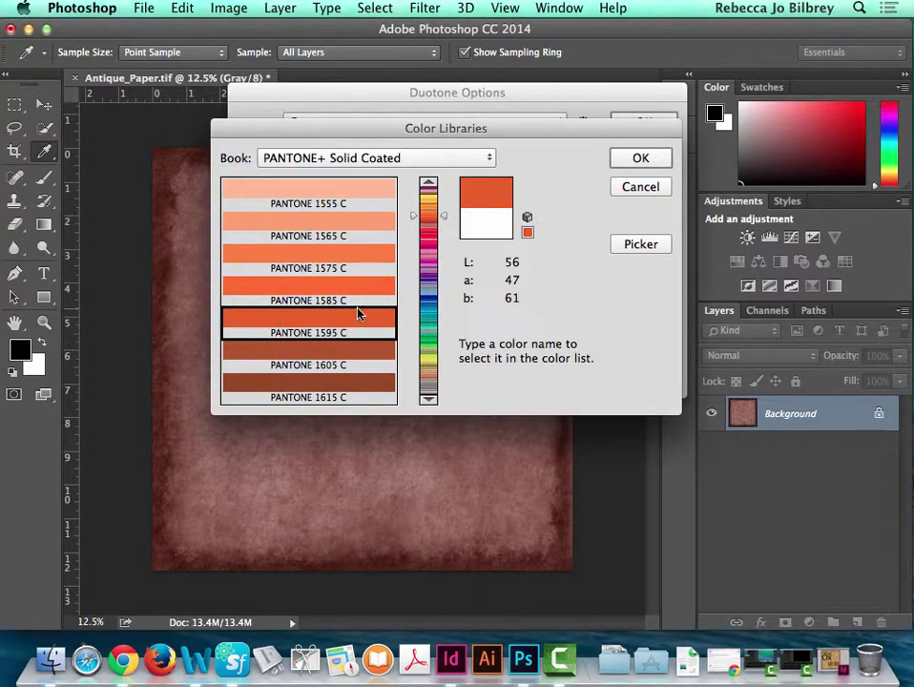
{"action": "left_click", "coordinate": [357, 356]}
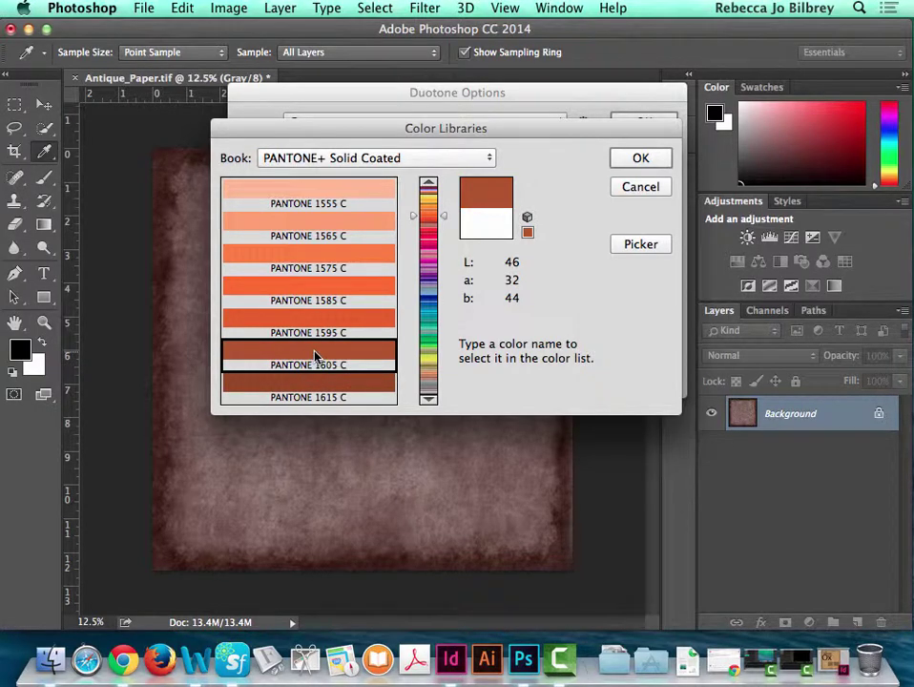
{"action": "left_click", "coordinate": [642, 160]}
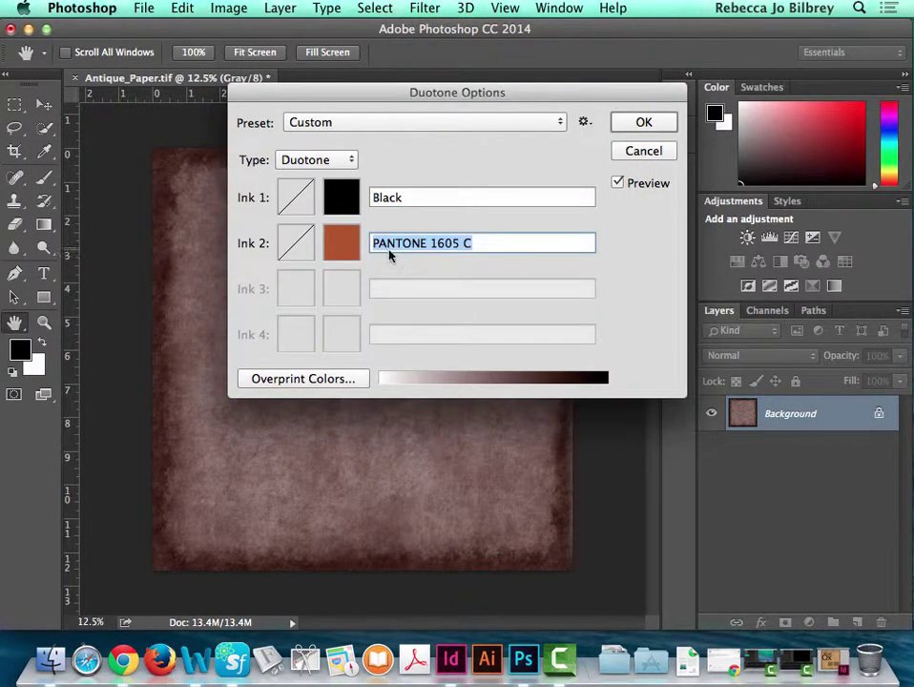
Raise the midtones of the PANTONE 1605 C ink's duotone curve to about 79.4% at the 60% point
{"action": "left_click_drag", "start_coordinate": [361, 103], "coordinate": [628, 101]}
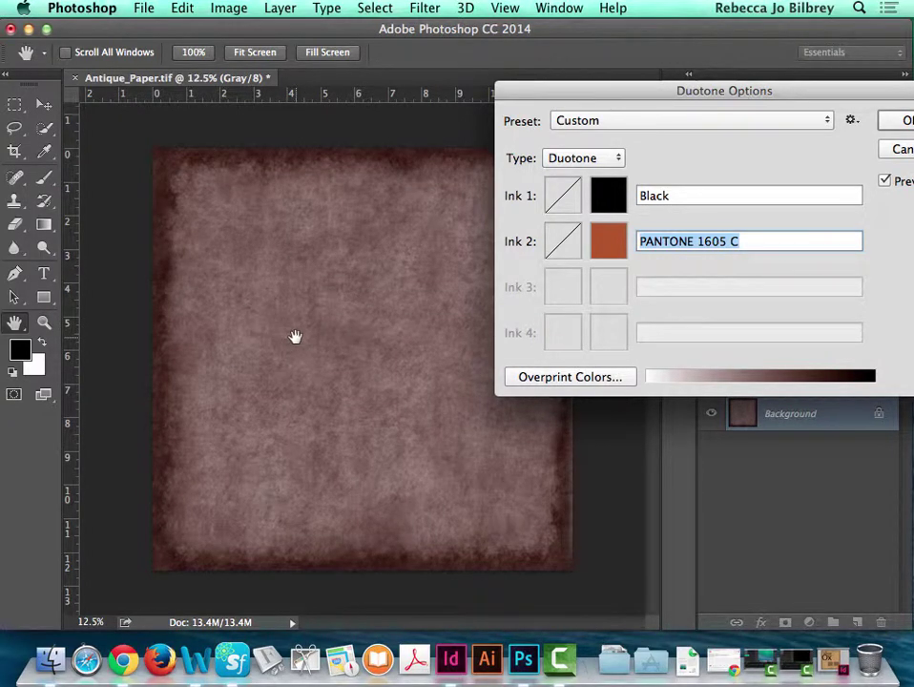
{"action": "left_click", "coordinate": [563, 241]}
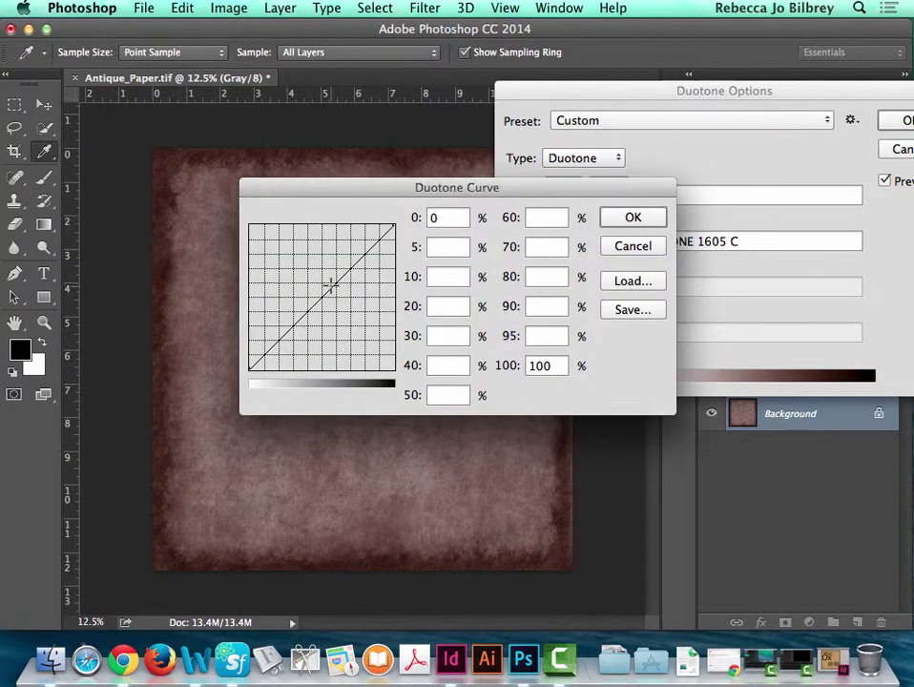
{"action": "left_click_drag", "start_coordinate": [330, 284], "coordinate": [300, 254]}
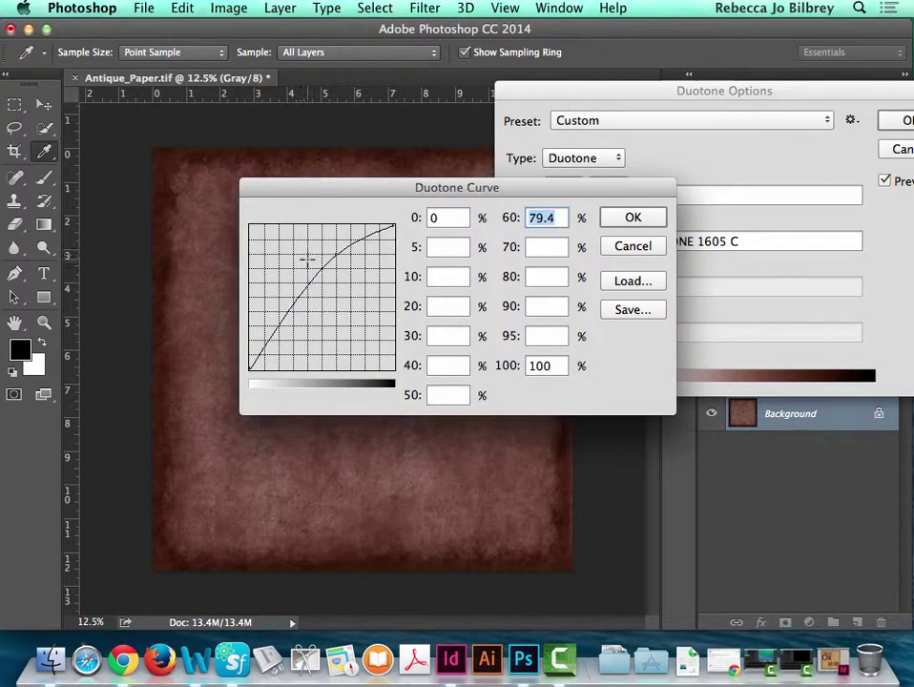
{"action": "left_click", "coordinate": [630, 219]}
Reshape the black ink's duotone curve into an S with about 3.1% at 20, 24.4% at 50 and 85% at 80
{"action": "left_click", "coordinate": [565, 202]}
{"action": "left_click_drag", "start_coordinate": [322, 299], "coordinate": [352, 322]}
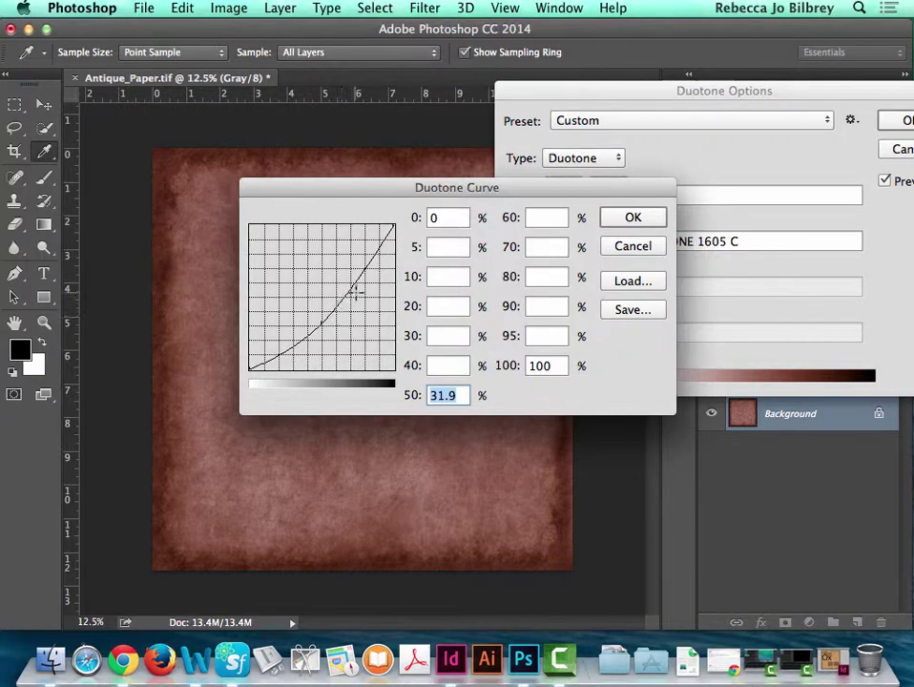
{"action": "left_click_drag", "start_coordinate": [367, 267], "coordinate": [332, 246]}
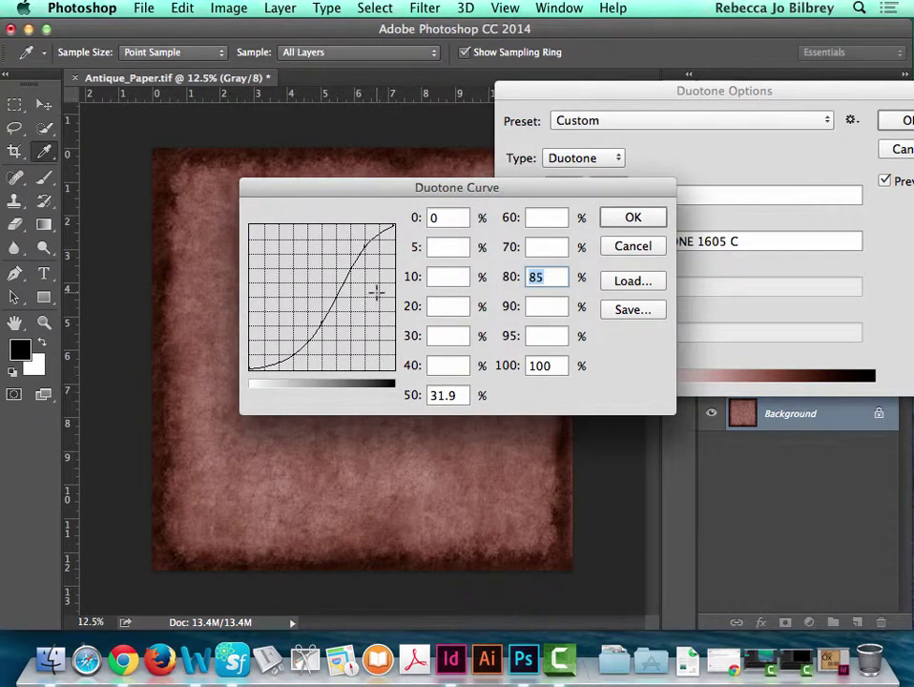
{"action": "mouse_move", "coordinate": [280, 359]}
{"action": "left_mouse_down"}
{"action": "mouse_move", "coordinate": [274, 346]}
{"action": "mouse_move", "coordinate": [296, 364]}
{"action": "left_mouse_up"}
{"action": "left_click", "coordinate": [274, 345]}
{"action": "mouse_move", "coordinate": [324, 318]}
{"action": "left_mouse_down"}
{"action": "mouse_move", "coordinate": [321, 296]}
{"action": "mouse_move", "coordinate": [329, 328]}
{"action": "left_mouse_up"}
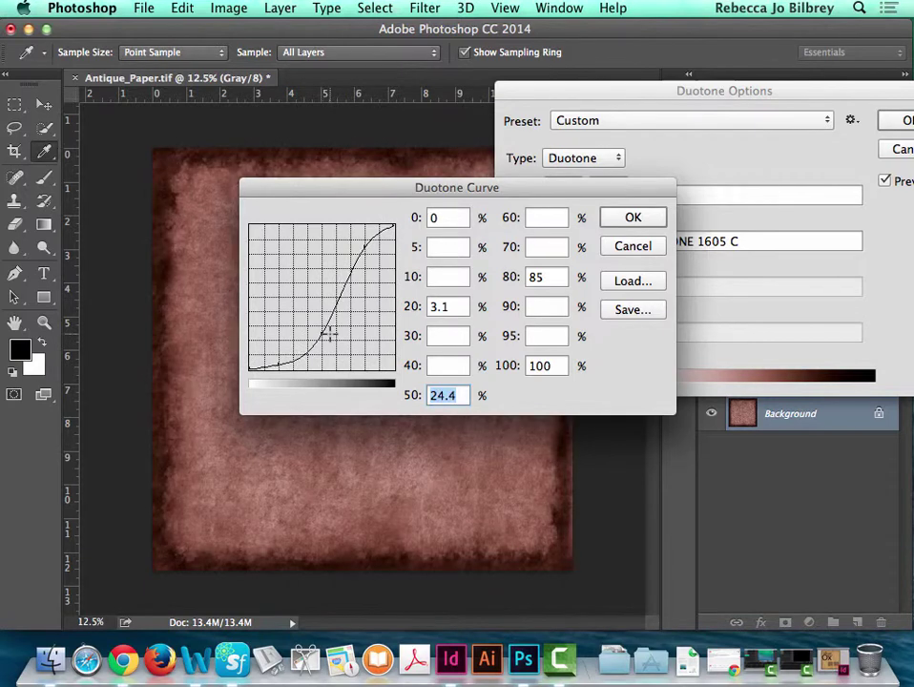
{"action": "left_click", "coordinate": [634, 217]}
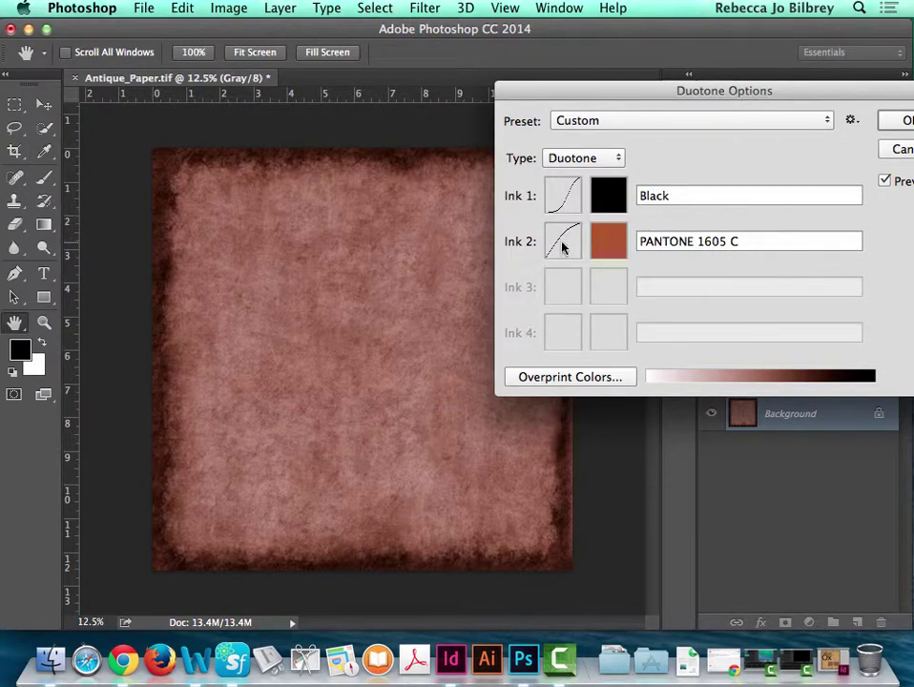
Adjust the second ink's curve to about 17.5% at 10, 48.8% at 40 and 100% at 80, and apply the duotone
{"action": "left_click", "coordinate": [556, 185]}
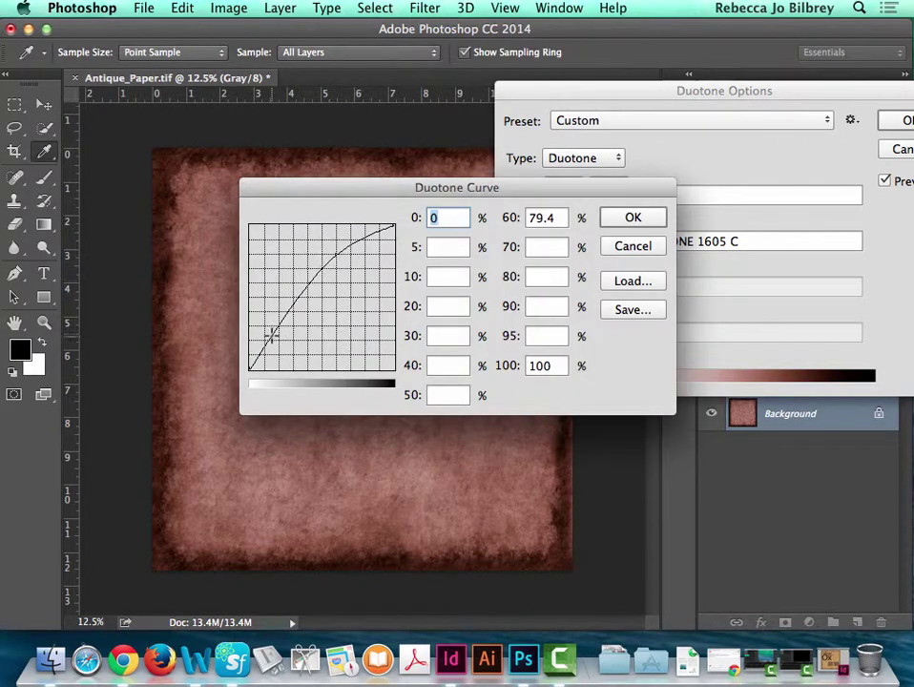
{"action": "left_click_drag", "start_coordinate": [271, 332], "coordinate": [260, 324]}
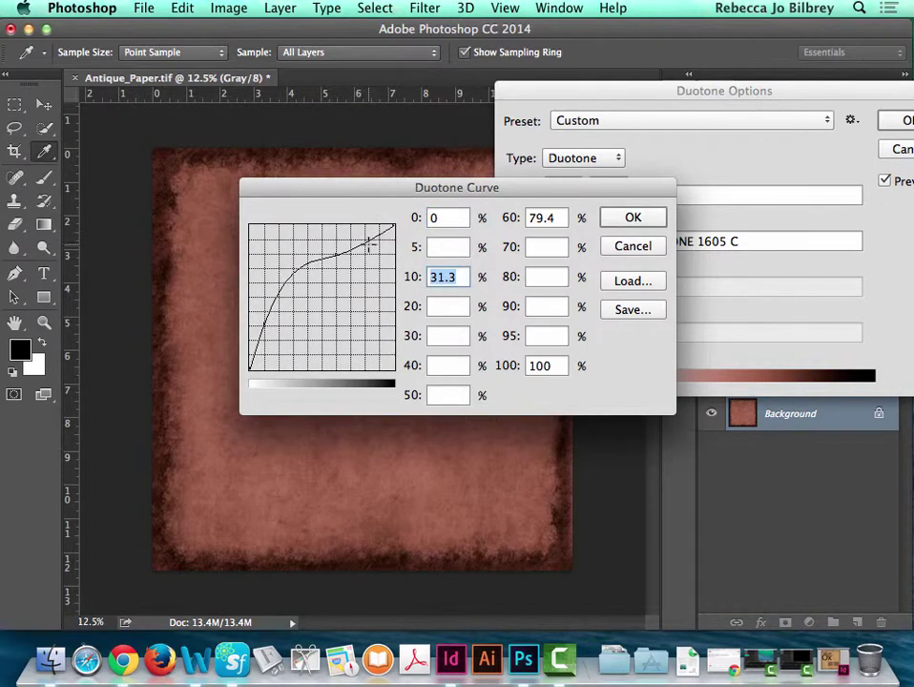
{"action": "left_click_drag", "start_coordinate": [369, 242], "coordinate": [364, 223]}
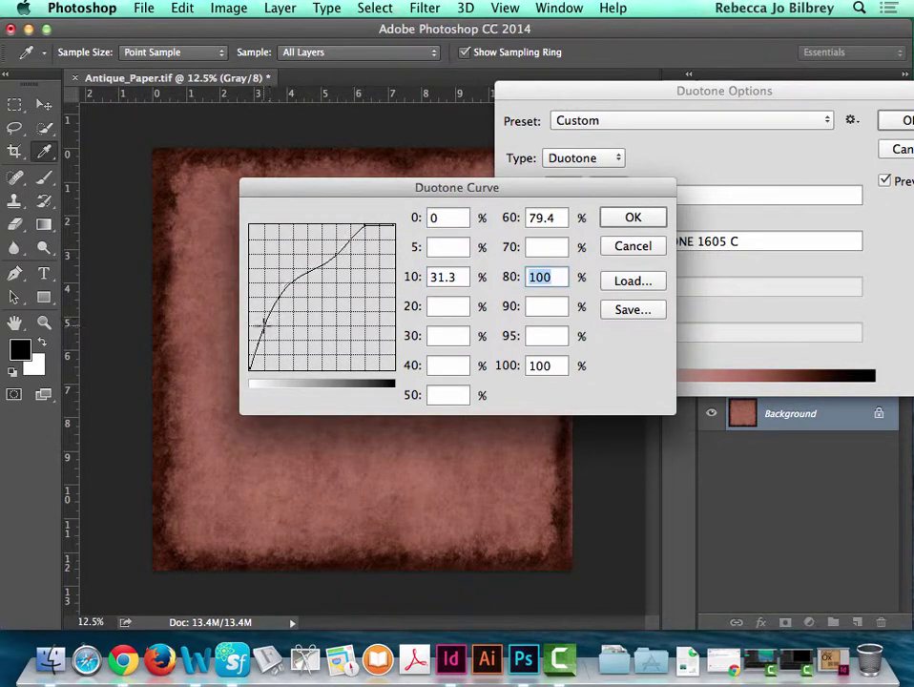
{"action": "left_click_drag", "start_coordinate": [261, 323], "coordinate": [302, 344]}
{"action": "left_click_drag", "start_coordinate": [307, 284], "coordinate": [333, 298]}
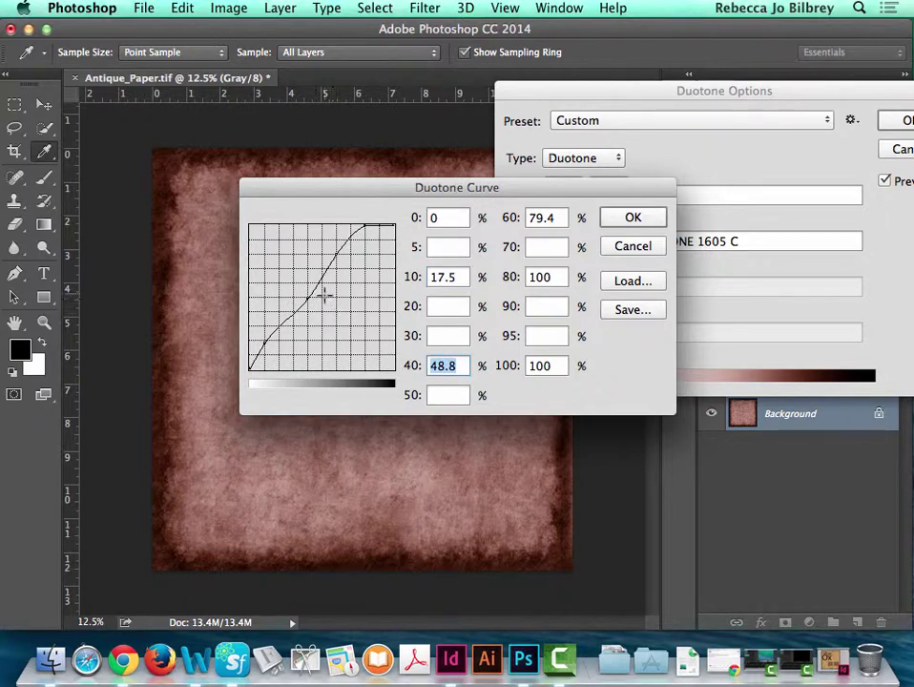
{"action": "left_click", "coordinate": [638, 220]}
{"action": "left_click_drag", "start_coordinate": [831, 90], "coordinate": [714, 90]}
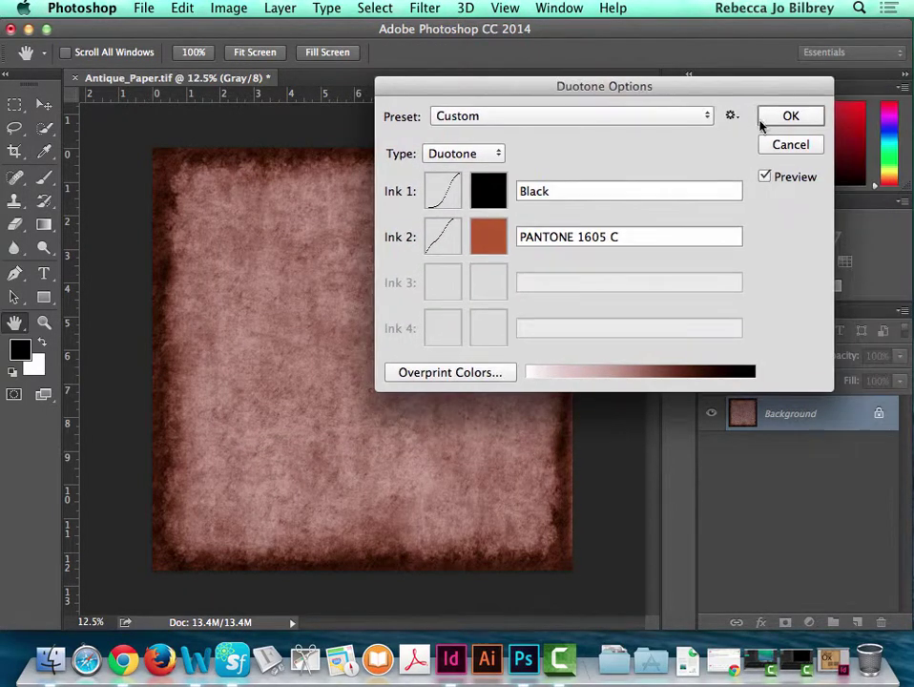
{"action": "left_click", "coordinate": [764, 122]}
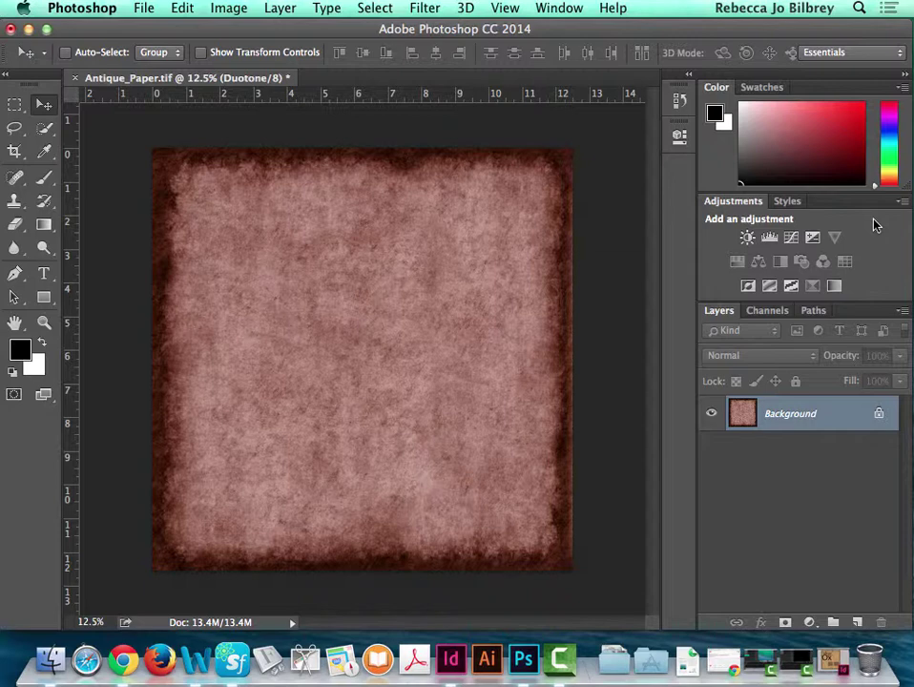
Reopen the duotone settings of the paper image for editing
{"action": "left_click", "coordinate": [237, 8]}
{"action": "mouse_move", "coordinate": [247, 28]}
{"action": "left_click", "coordinate": [413, 68]}
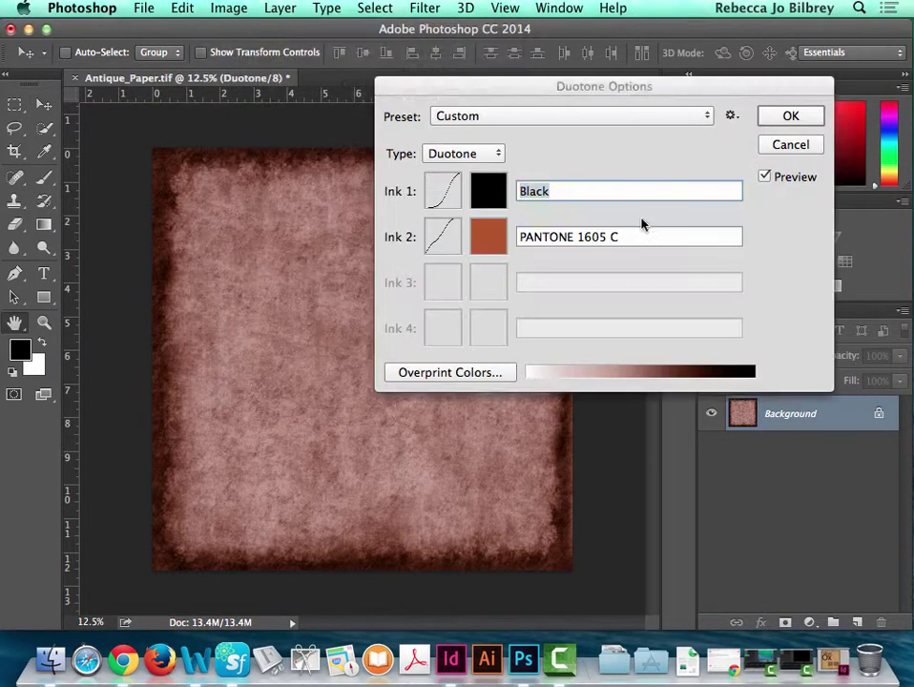
Try PANTONE 7426 C from the PANTONE+ Solid Coated book as the duotone's second ink
{"action": "left_click", "coordinate": [488, 238]}
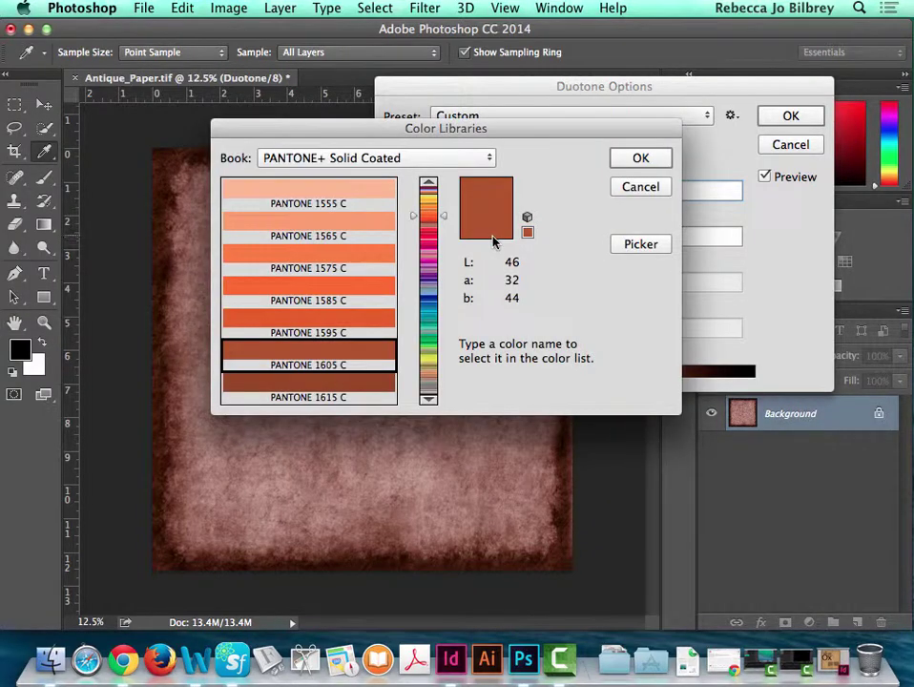
{"action": "left_click_drag", "start_coordinate": [441, 221], "coordinate": [441, 247]}
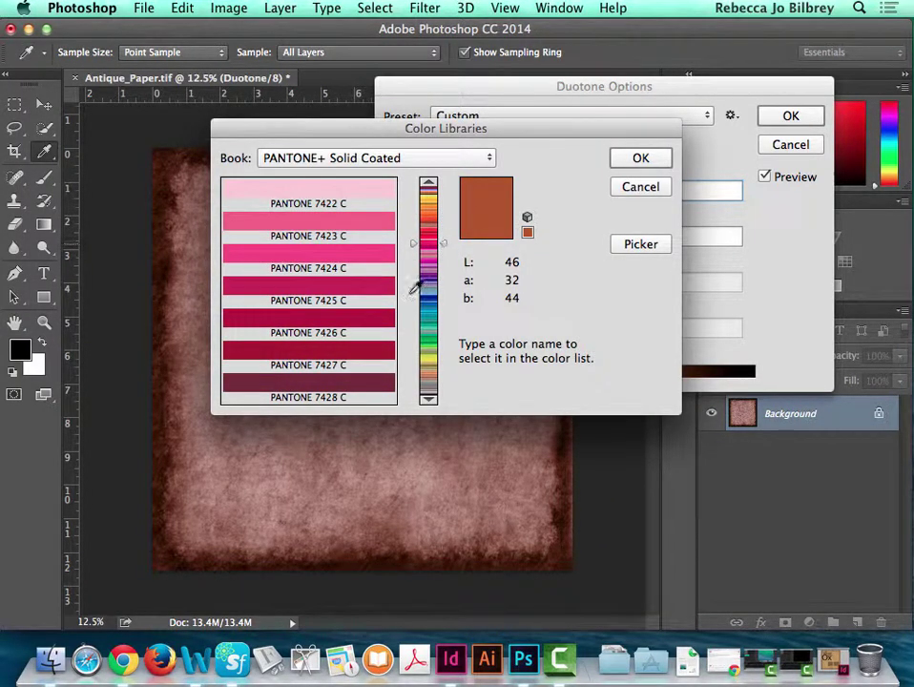
{"action": "left_click", "coordinate": [346, 330]}
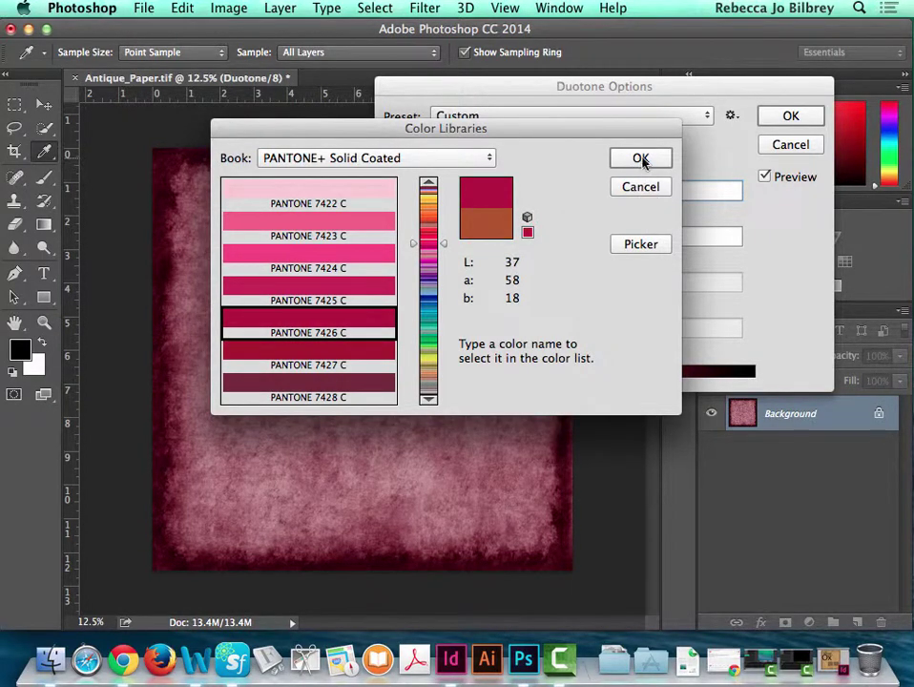
{"action": "left_click", "coordinate": [643, 159]}
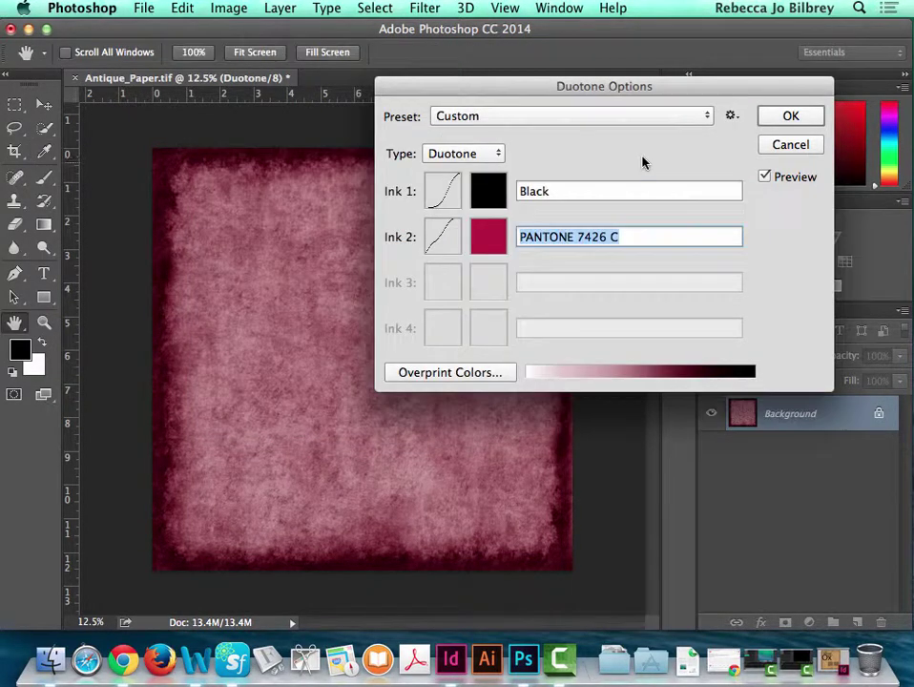
{"action": "left_click", "coordinate": [443, 237]}
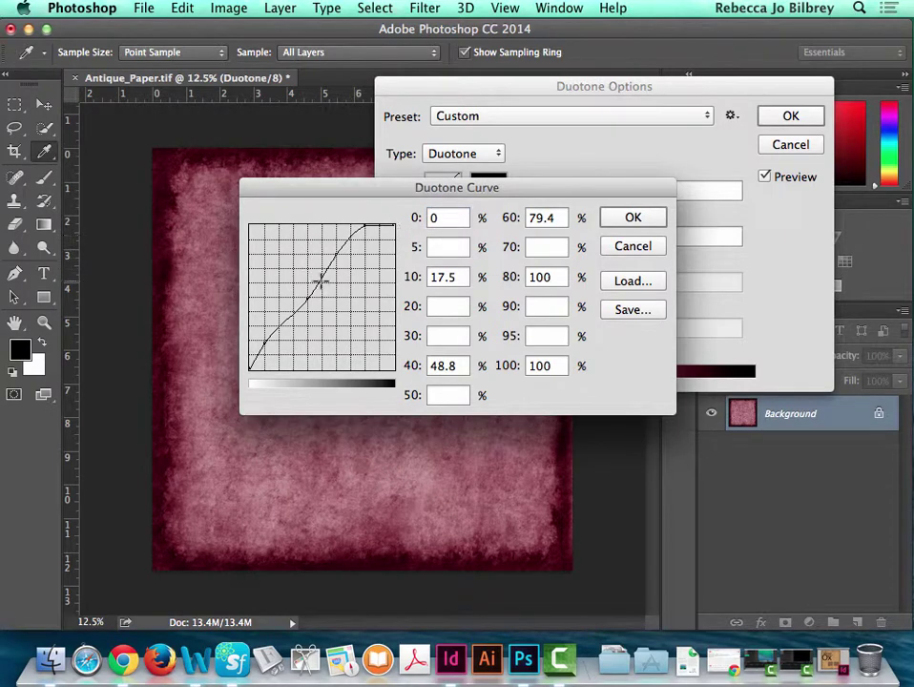
{"action": "left_click_drag", "start_coordinate": [318, 279], "coordinate": [332, 296]}
{"action": "left_click_drag", "start_coordinate": [354, 229], "coordinate": [384, 257]}
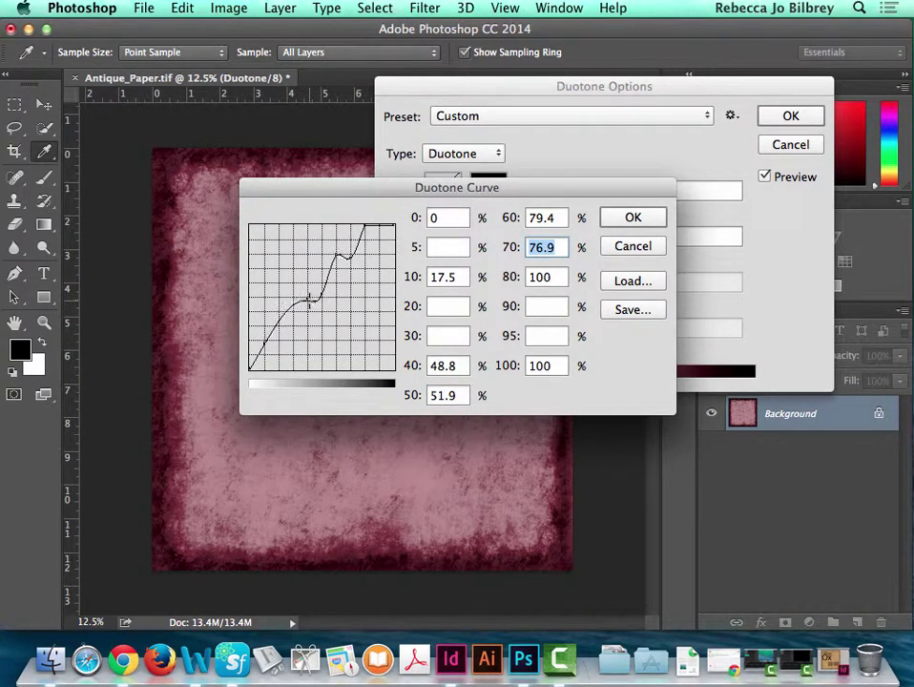
{"action": "left_click_drag", "start_coordinate": [307, 300], "coordinate": [307, 286]}
{"action": "left_click", "coordinate": [633, 247]}
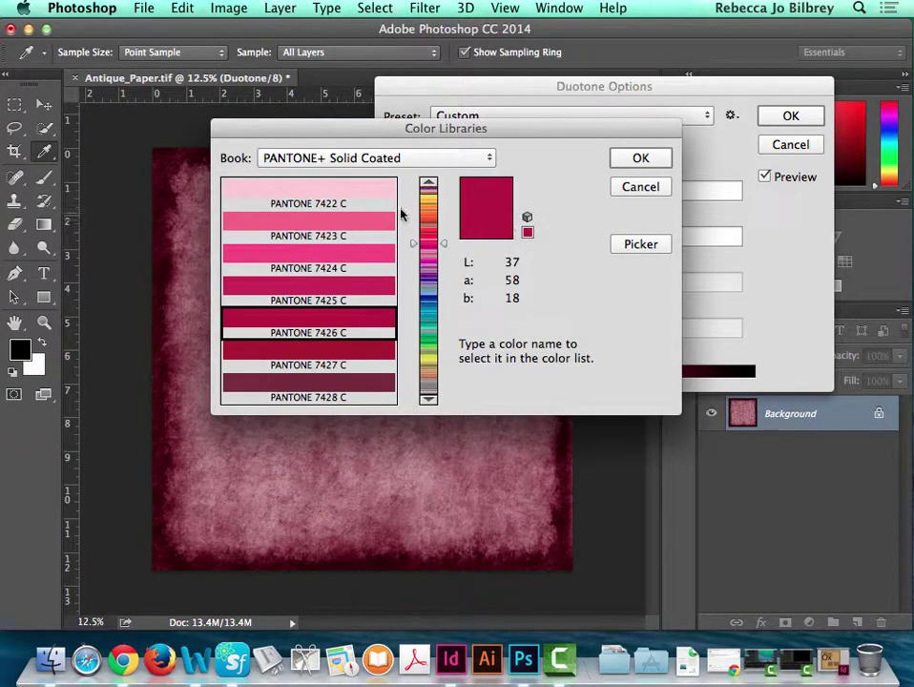
Try PANTONE 7562 C and 7564 C for the second ink, set it to PANTONE 7563 C, and apply the duotone
{"action": "left_click", "coordinate": [442, 222]}
{"action": "mouse_move", "coordinate": [442, 222]}
{"action": "left_mouse_down"}
{"action": "mouse_move", "coordinate": [441, 211]}
{"action": "mouse_move", "coordinate": [443, 231]}
{"action": "mouse_move", "coordinate": [444, 214]}
{"action": "left_mouse_up"}
{"action": "left_click", "coordinate": [361, 196]}
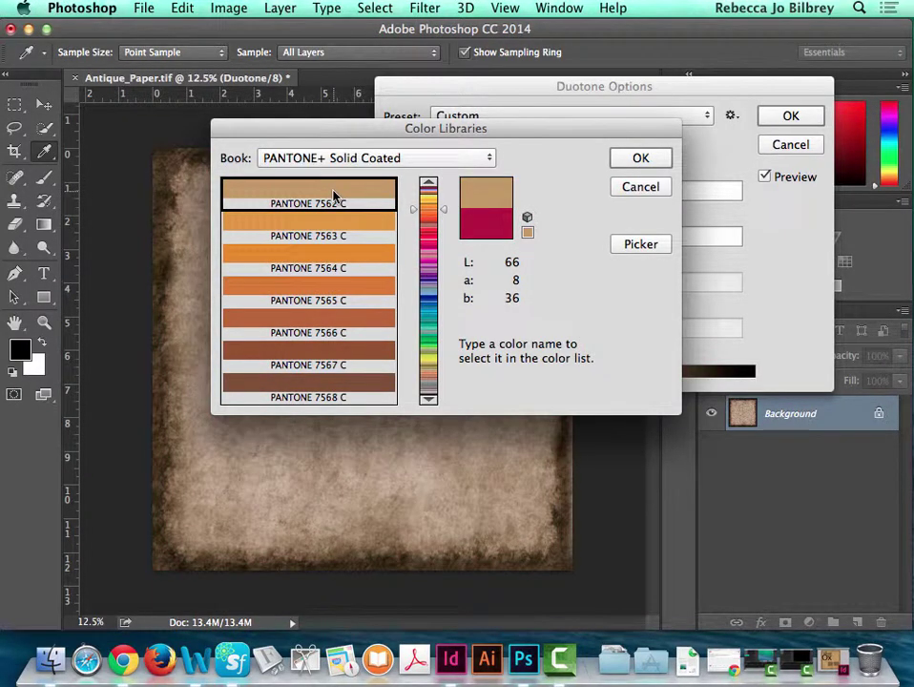
{"action": "left_click", "coordinate": [358, 223]}
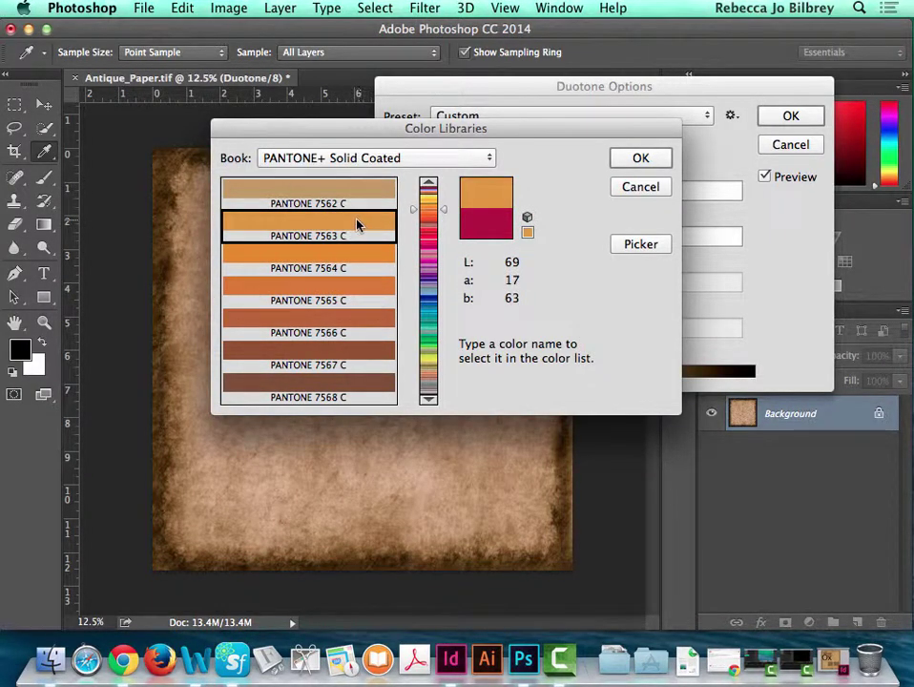
{"action": "left_click", "coordinate": [351, 256]}
{"action": "left_click", "coordinate": [346, 227]}
{"action": "left_click", "coordinate": [641, 160]}
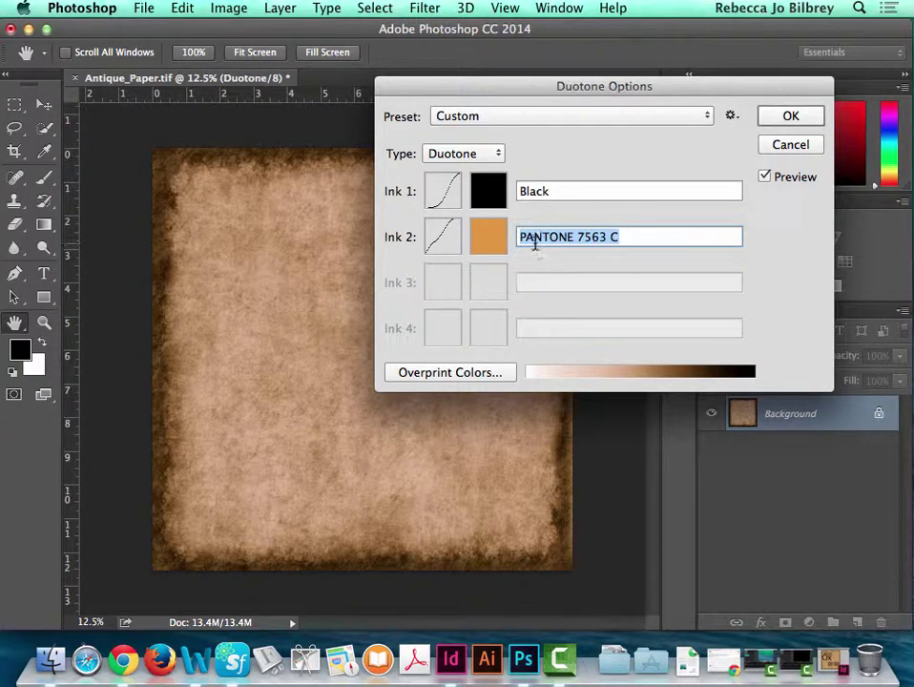
{"action": "left_click", "coordinate": [796, 118]}
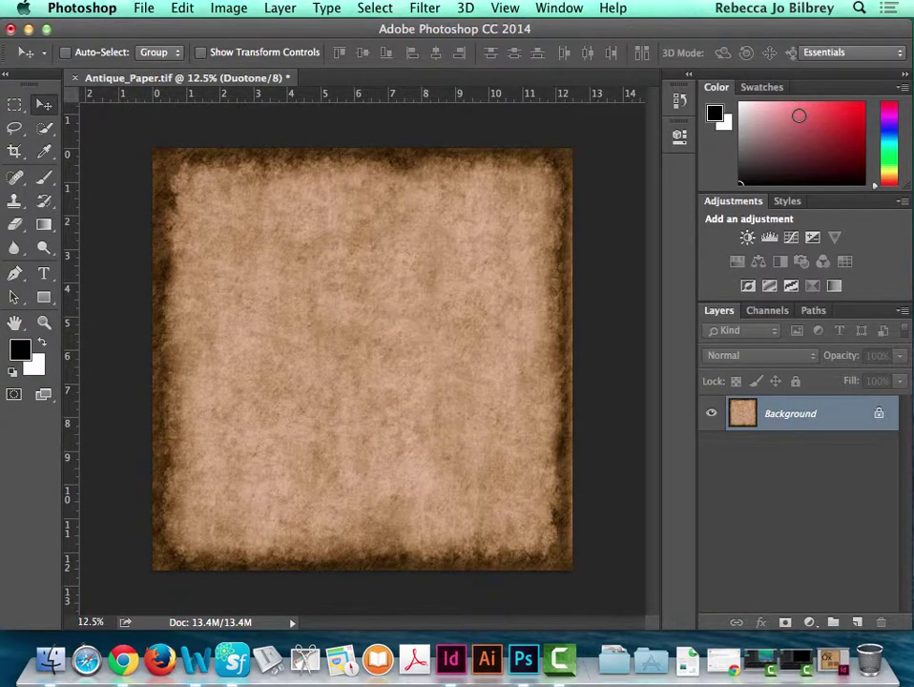
Save the duotone paper as Antique_Paper.eps in the Images folder in Photoshop EPS format, with TIFF (8 bits/pixel) preview and ASCII85 encoding
{"action": "left_click", "coordinate": [143, 8]}
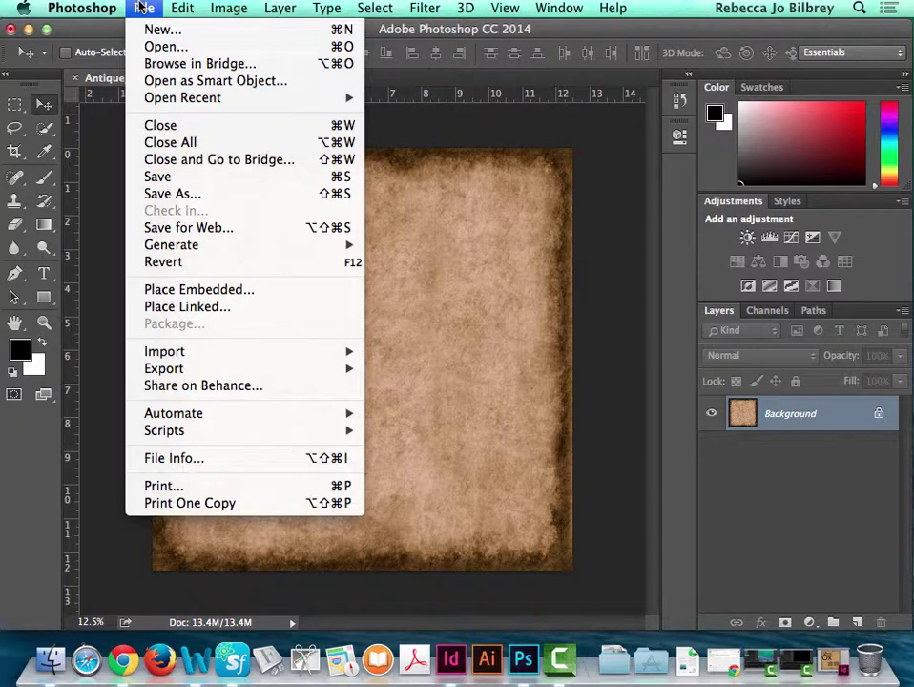
{"action": "left_click", "coordinate": [177, 194]}
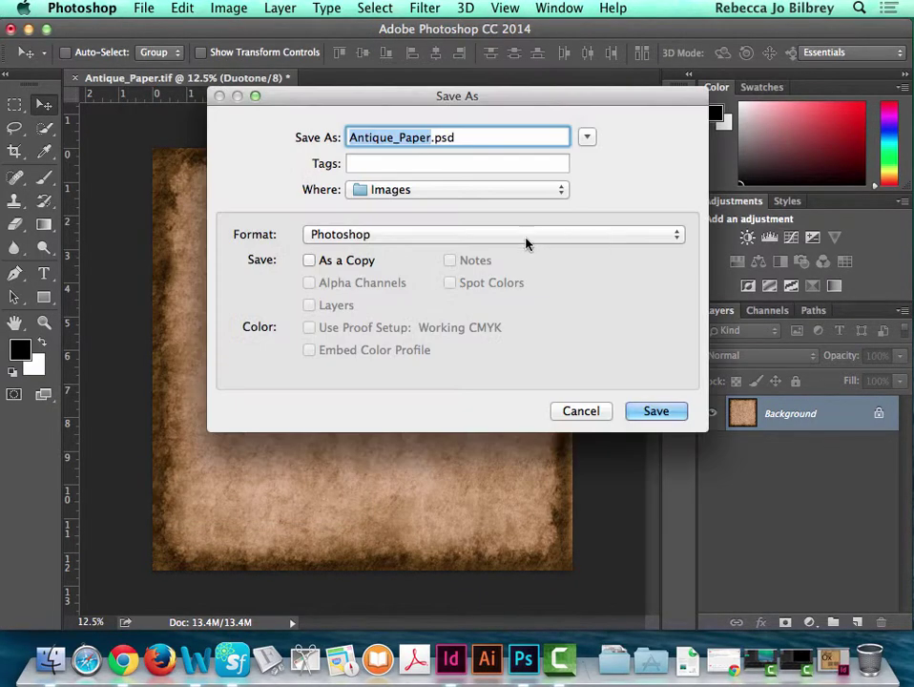
{"action": "left_click", "coordinate": [398, 234]}
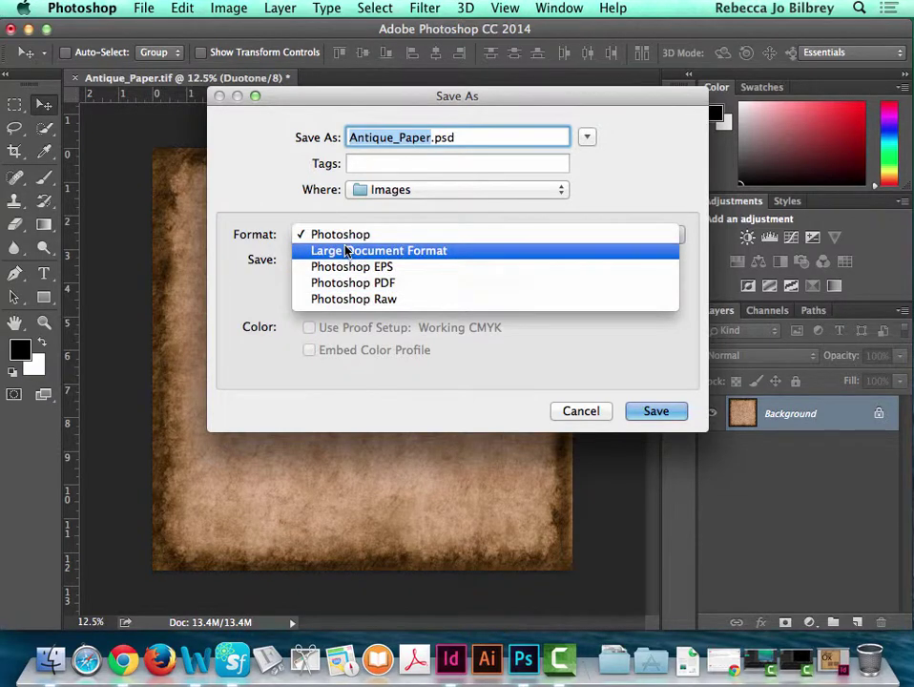
{"action": "left_click", "coordinate": [395, 268]}
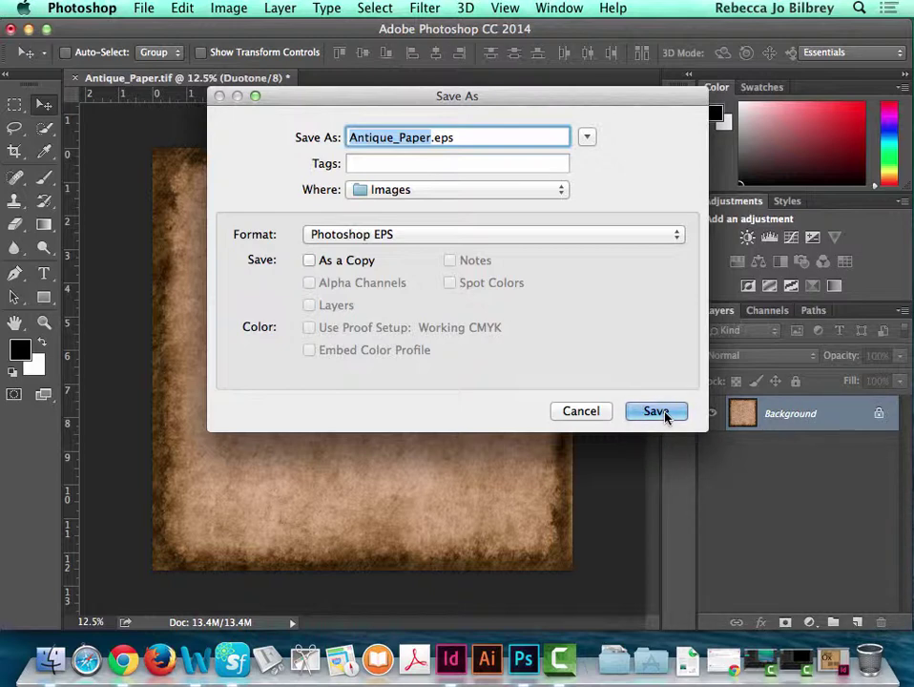
{"action": "left_click", "coordinate": [665, 417]}
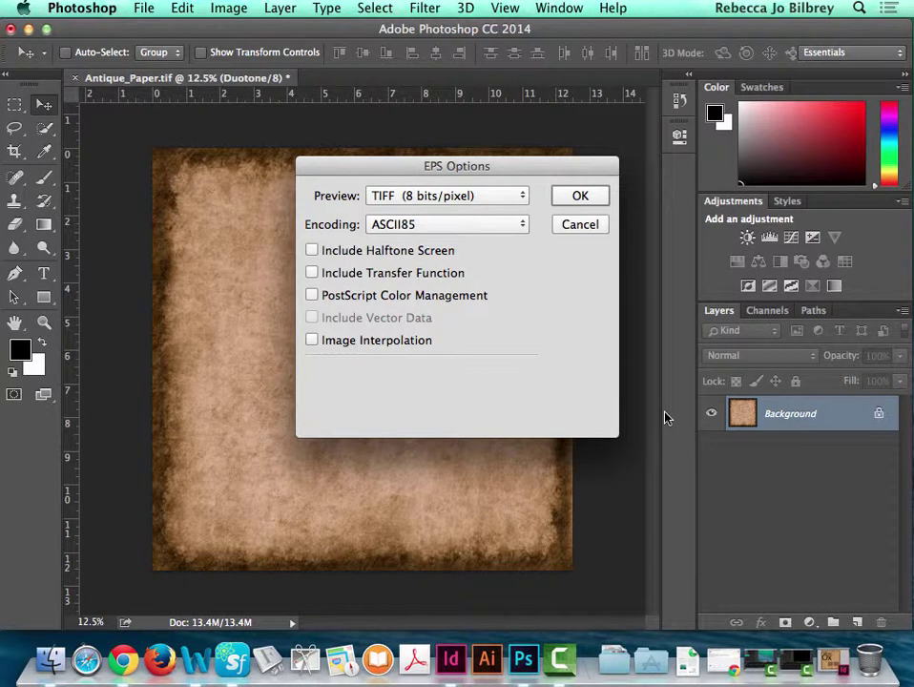
{"action": "left_click", "coordinate": [579, 196]}
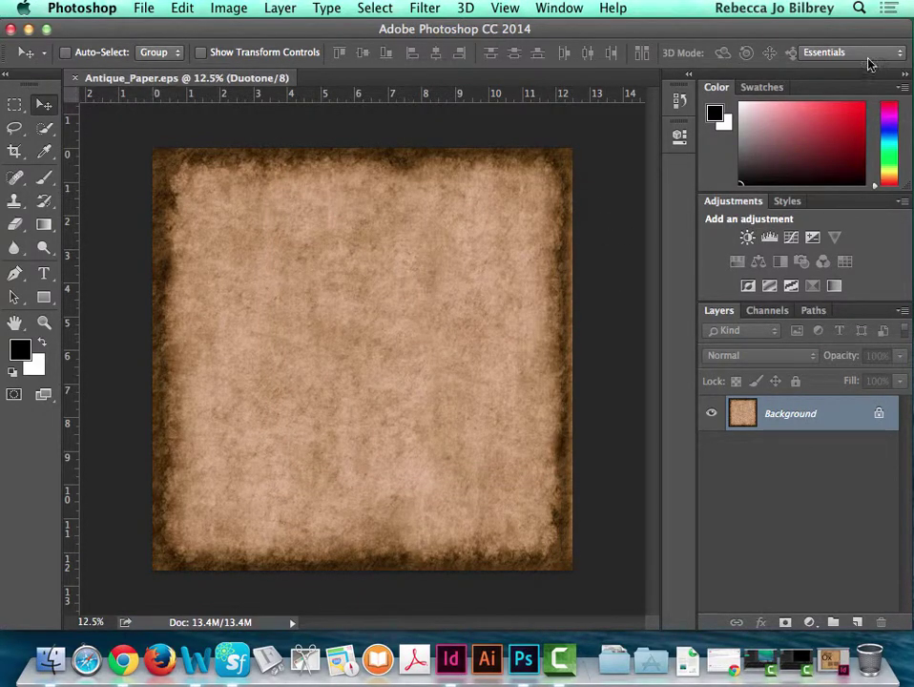
Switch to InDesign and relink the Antique_Paper.tif background to Antique_Paper.eps from the project's Images folder
{"action": "left_click", "coordinate": [28, 30]}
{"action": "left_click", "coordinate": [442, 661]}
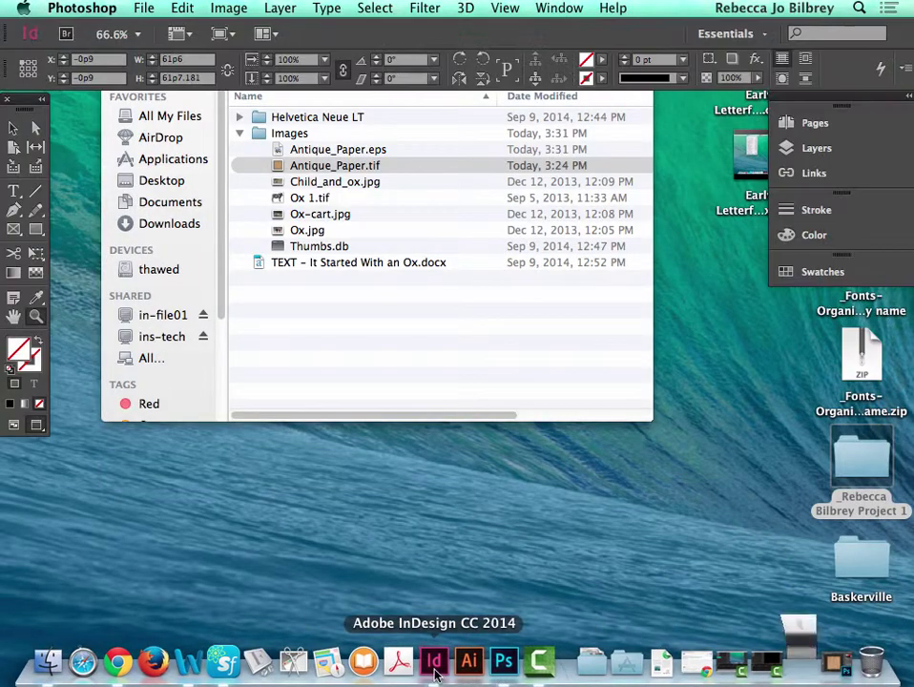
{"action": "key", "text": "z"}
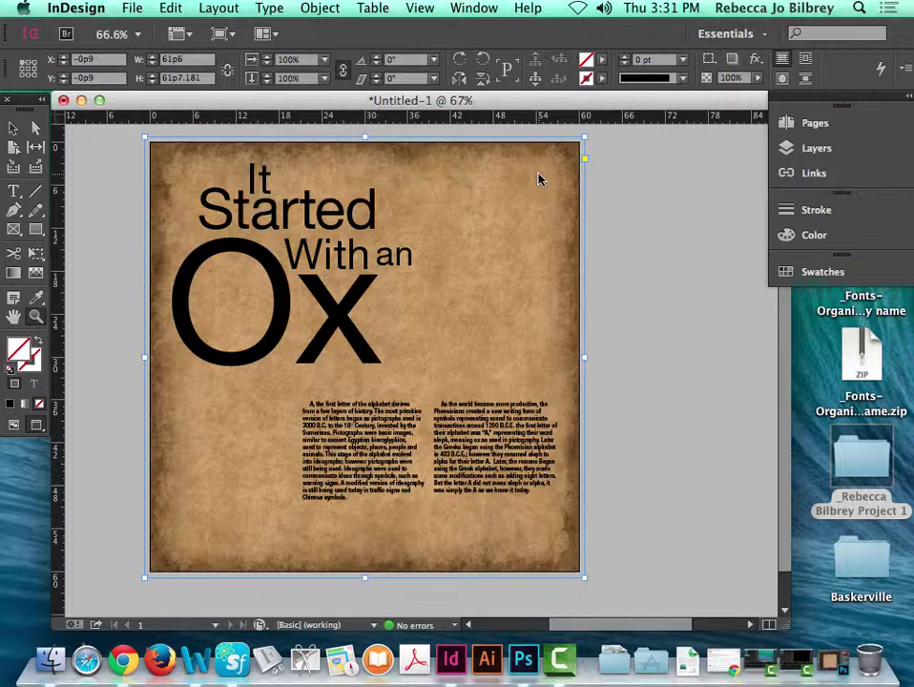
{"action": "left_click", "coordinate": [789, 174]}
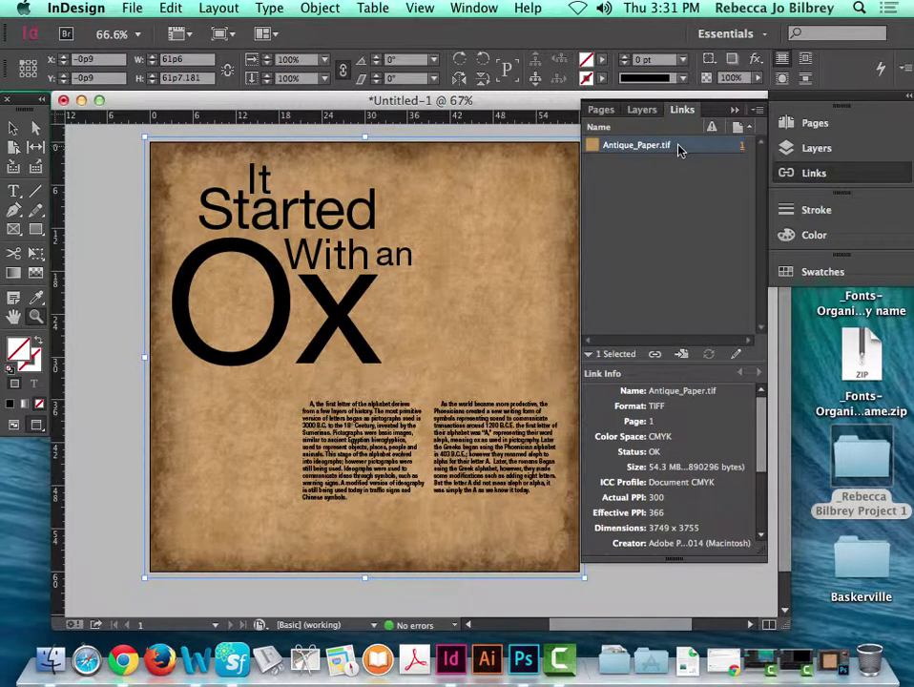
{"action": "left_click", "coordinate": [659, 354]}
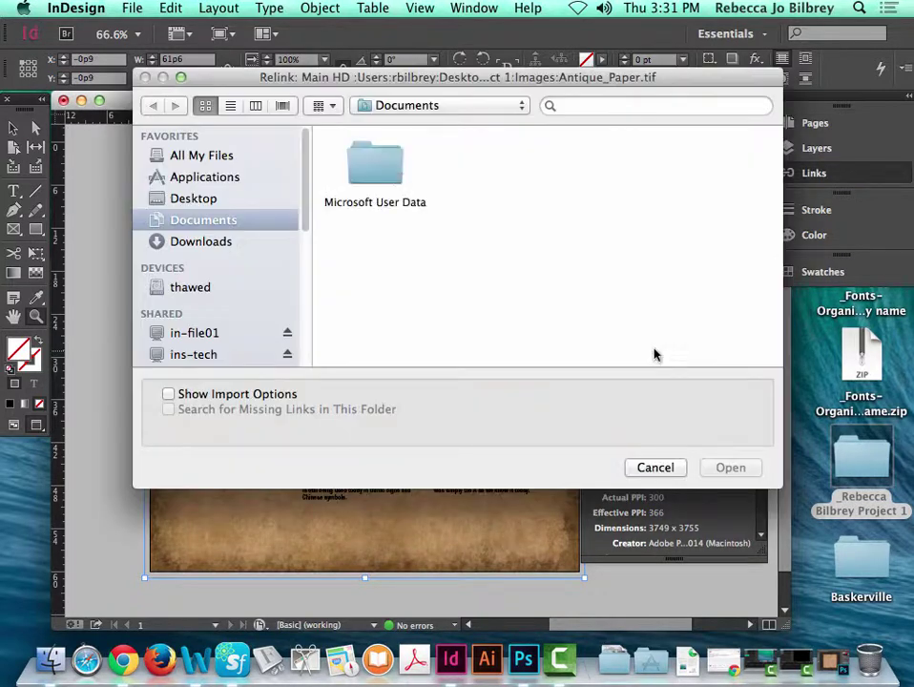
{"action": "left_click", "coordinate": [209, 199]}
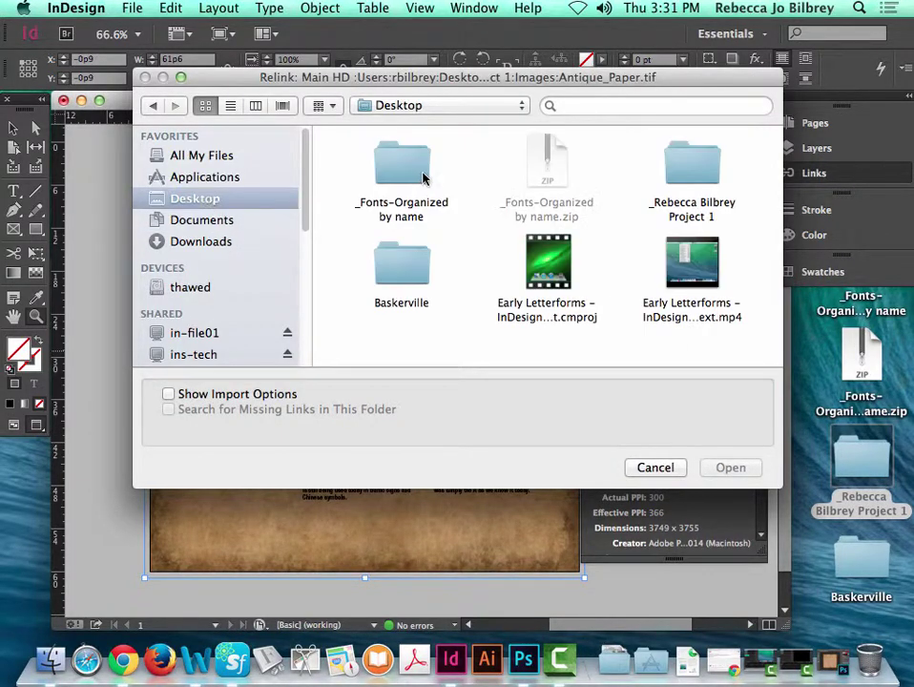
{"action": "double_click", "coordinate": [688, 173]}
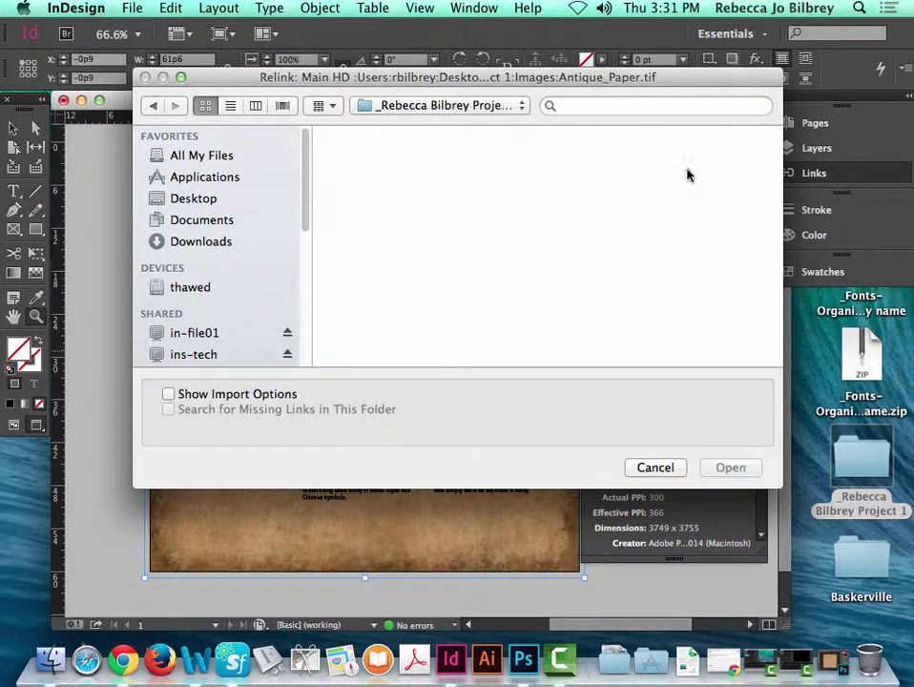
{"action": "double_click", "coordinate": [493, 170]}
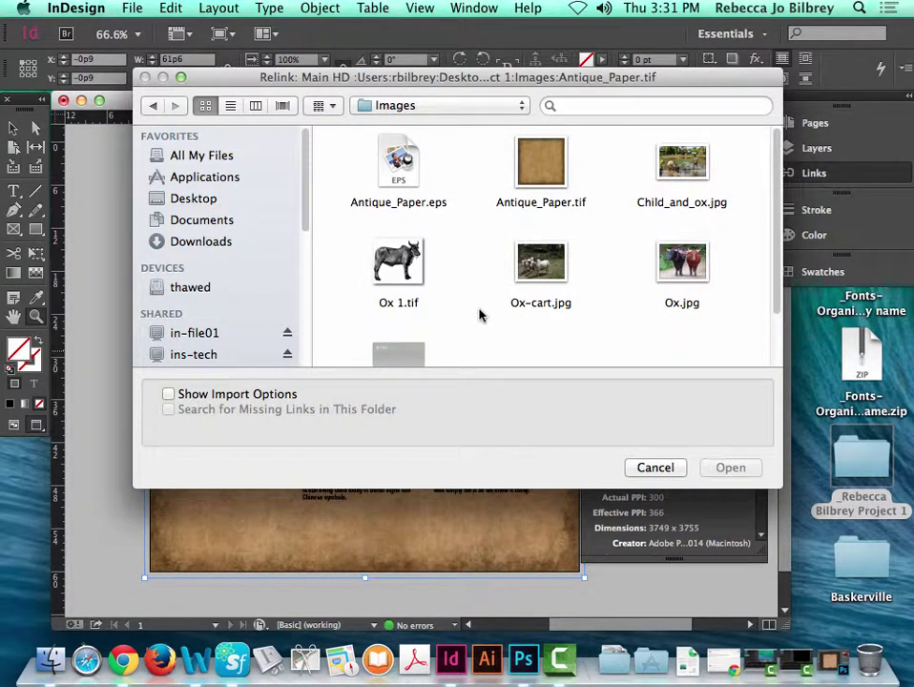
{"action": "left_click", "coordinate": [399, 167]}
{"action": "left_click", "coordinate": [730, 468]}
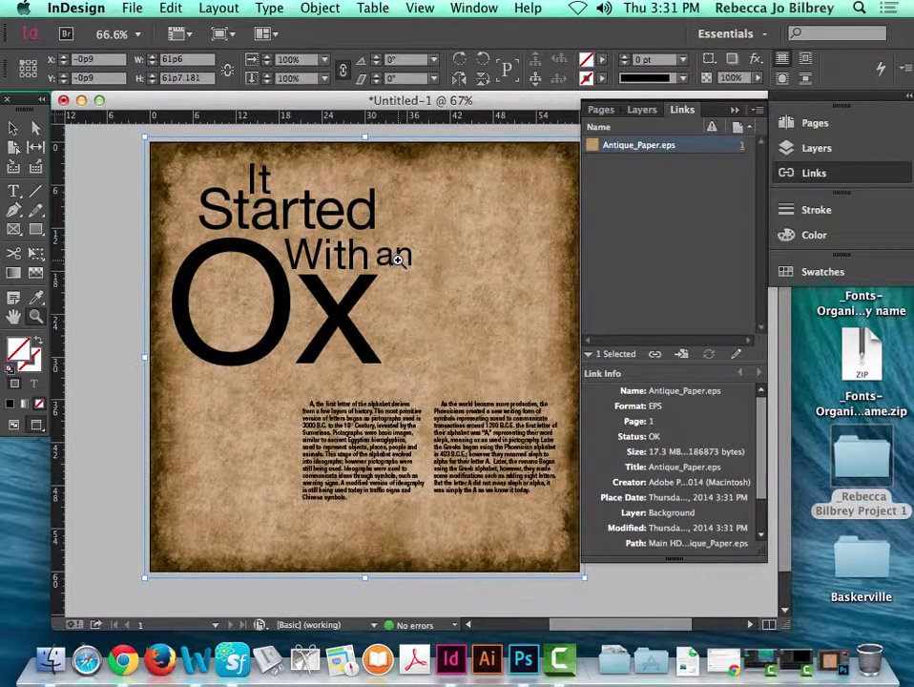
{"action": "left_click", "coordinate": [735, 109]}
Move the title frame down to about Y 4p4.8, unlocking the Text Type layer for the move and relocking it
{"action": "left_click", "coordinate": [13, 127]}
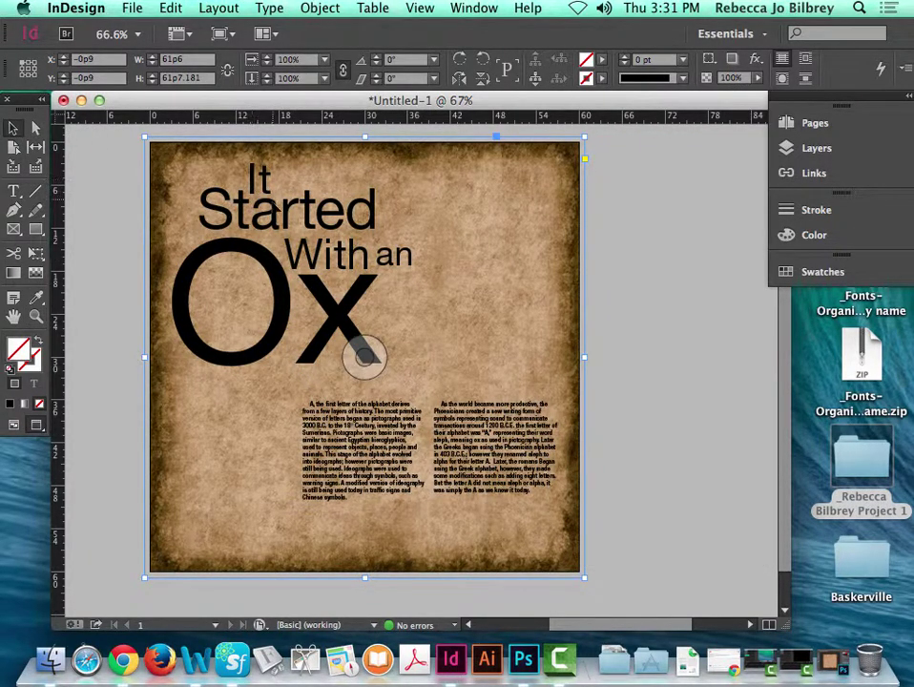
{"action": "left_click_drag", "start_coordinate": [274, 206], "coordinate": [274, 221]}
{"action": "key", "text": "super+z"}
{"action": "left_click", "coordinate": [802, 151]}
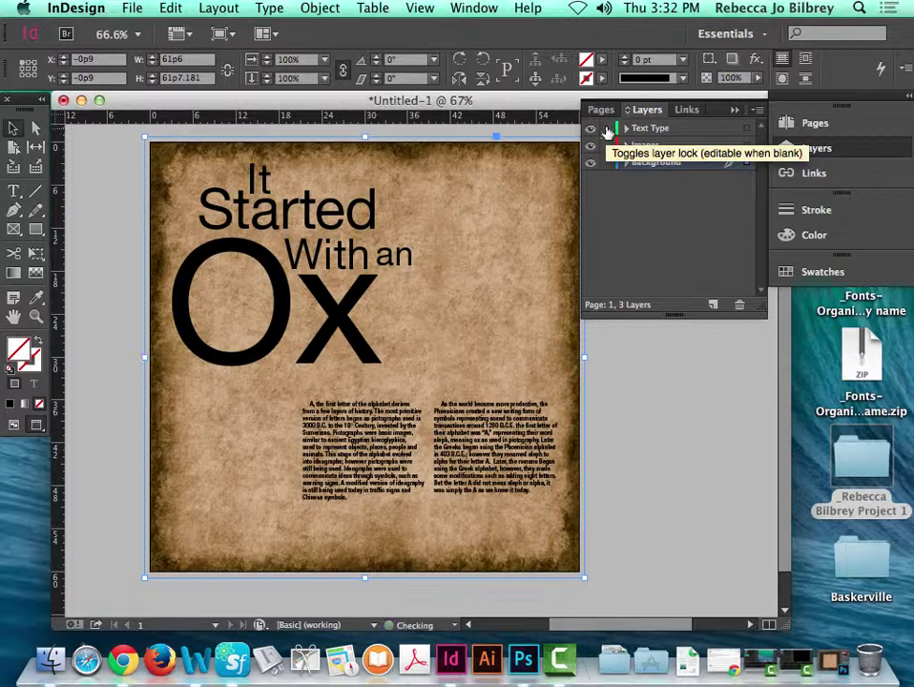
{"action": "left_click", "coordinate": [607, 128]}
{"action": "left_click", "coordinate": [203, 203]}
{"action": "left_click_drag", "start_coordinate": [205, 200], "coordinate": [228, 225]}
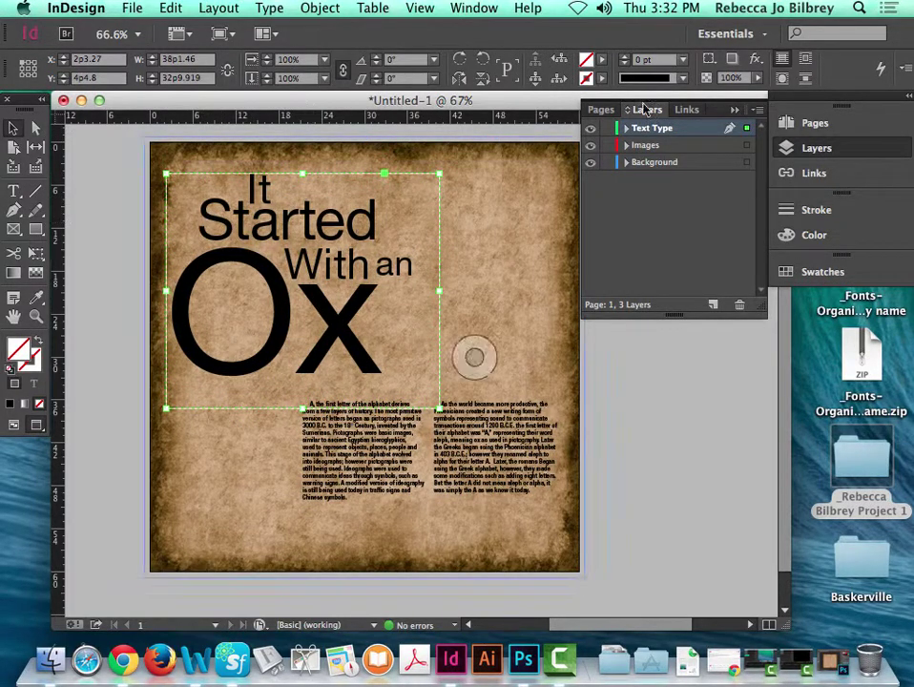
{"action": "left_click", "coordinate": [607, 128]}
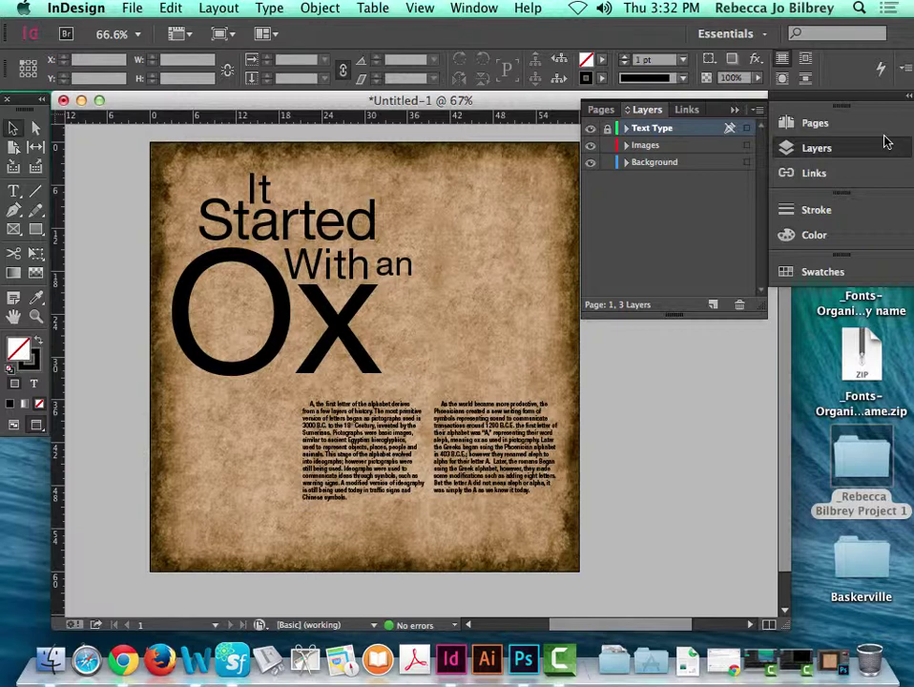
Delete the CMYK swatches from C=100 M=0 Y=0 K=0 through C=100 M=90 Y=10 K=0 and select the [Registration] swatch
{"action": "left_click", "coordinate": [825, 237]}
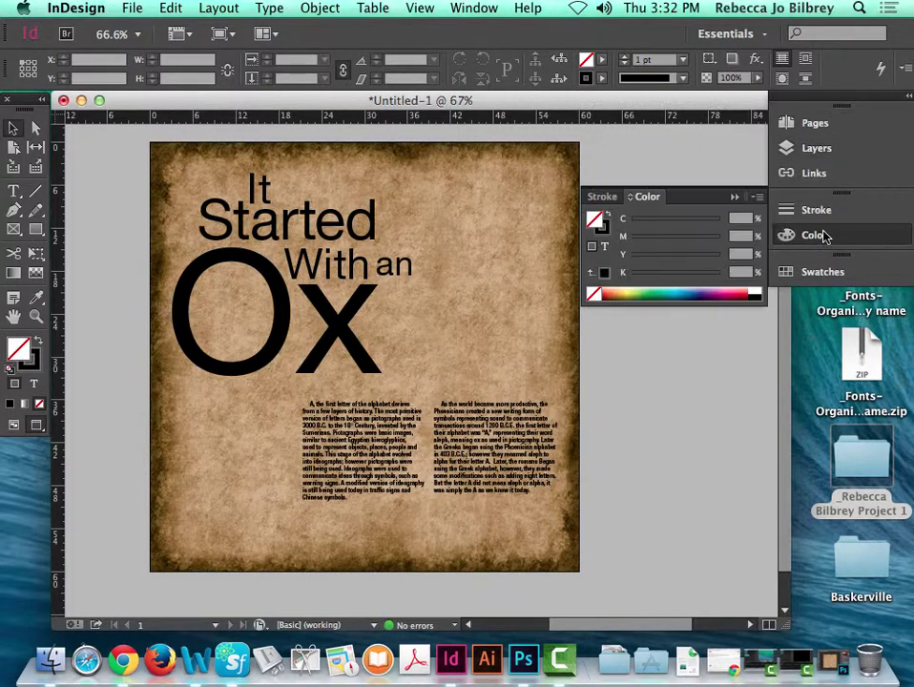
{"action": "left_click", "coordinate": [816, 272]}
{"action": "left_click_drag", "start_coordinate": [758, 451], "coordinate": [762, 575]}
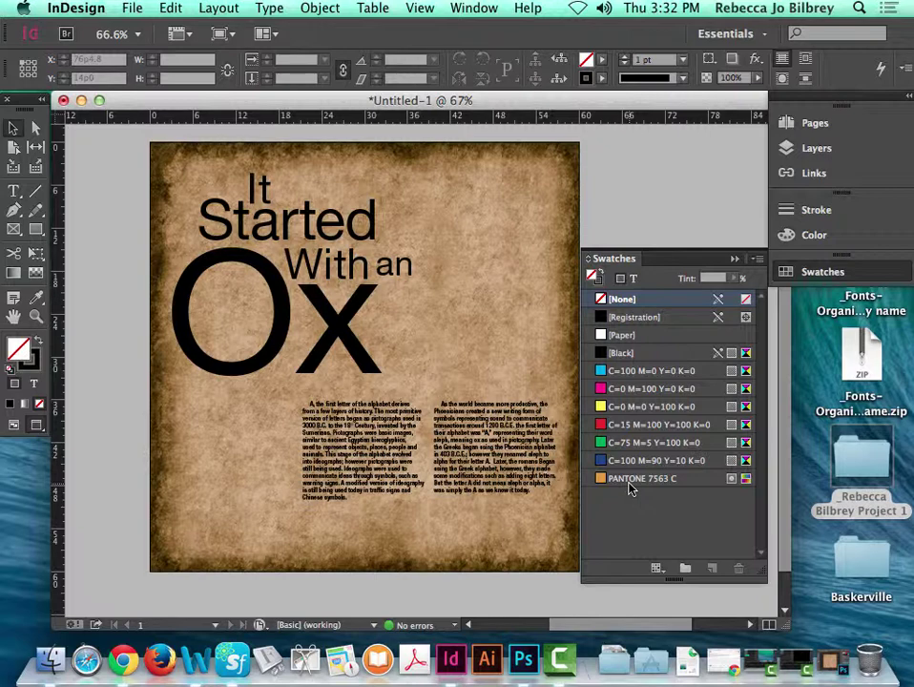
{"action": "left_click", "coordinate": [639, 372]}
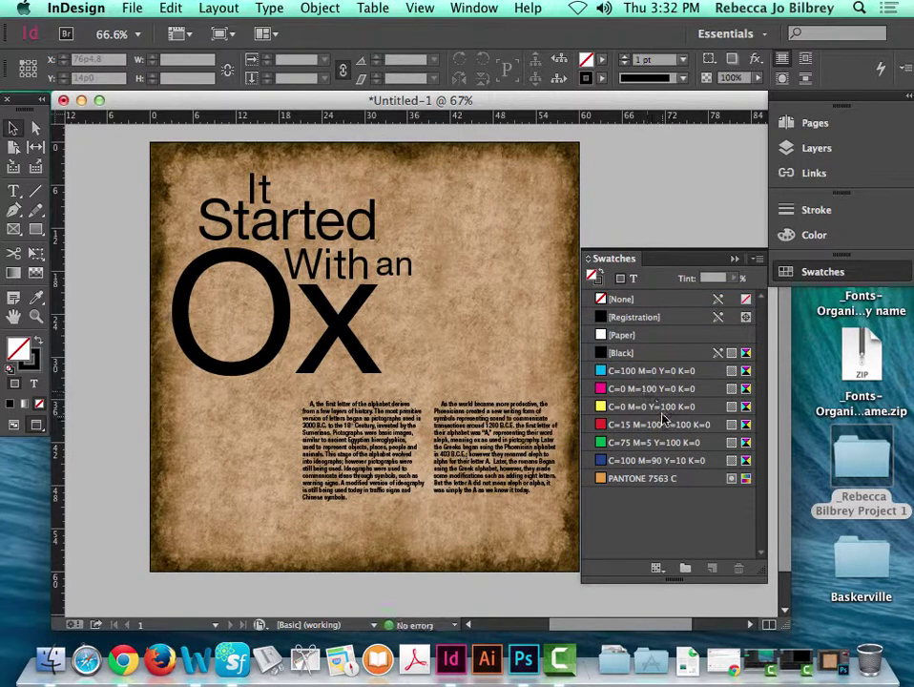
{"action": "left_click", "coordinate": [652, 462]}
{"action": "left_click", "coordinate": [647, 371]}
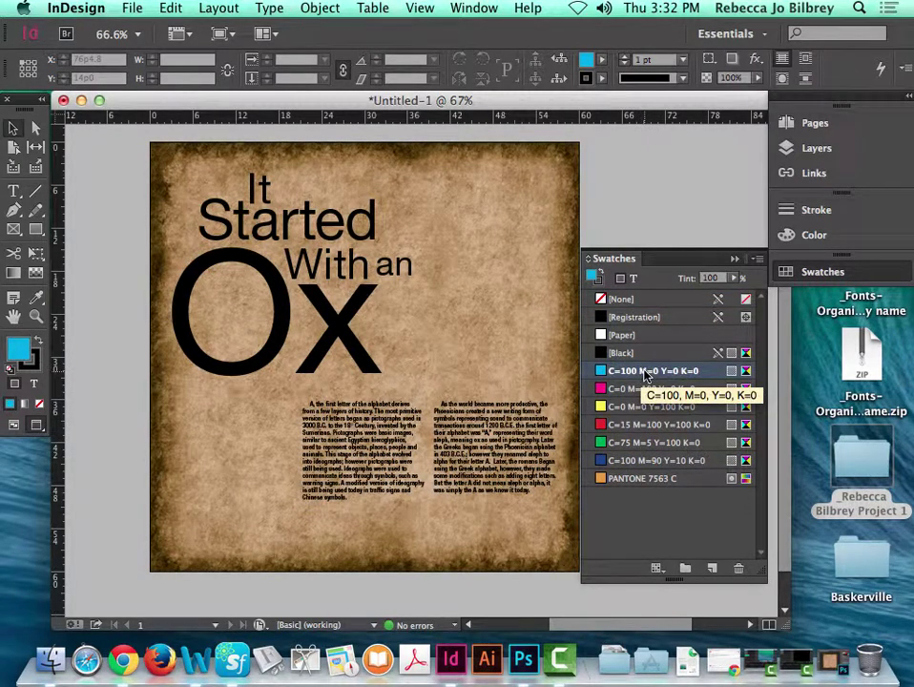
{"action": "left_click", "coordinate": [639, 462], "text": "shift"}
{"action": "left_click", "coordinate": [740, 571]}
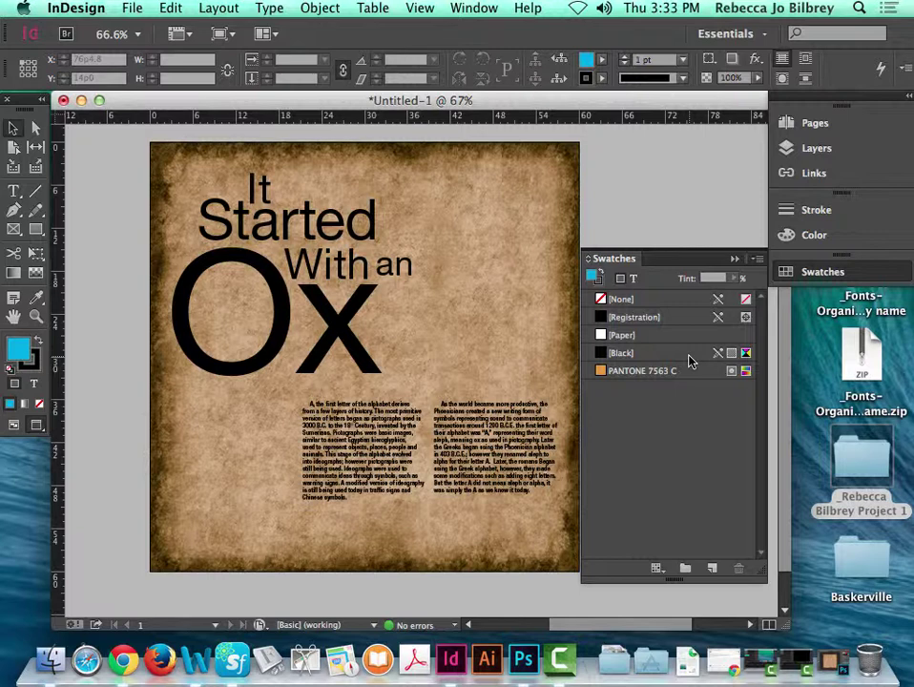
{"action": "left_click", "coordinate": [658, 317]}
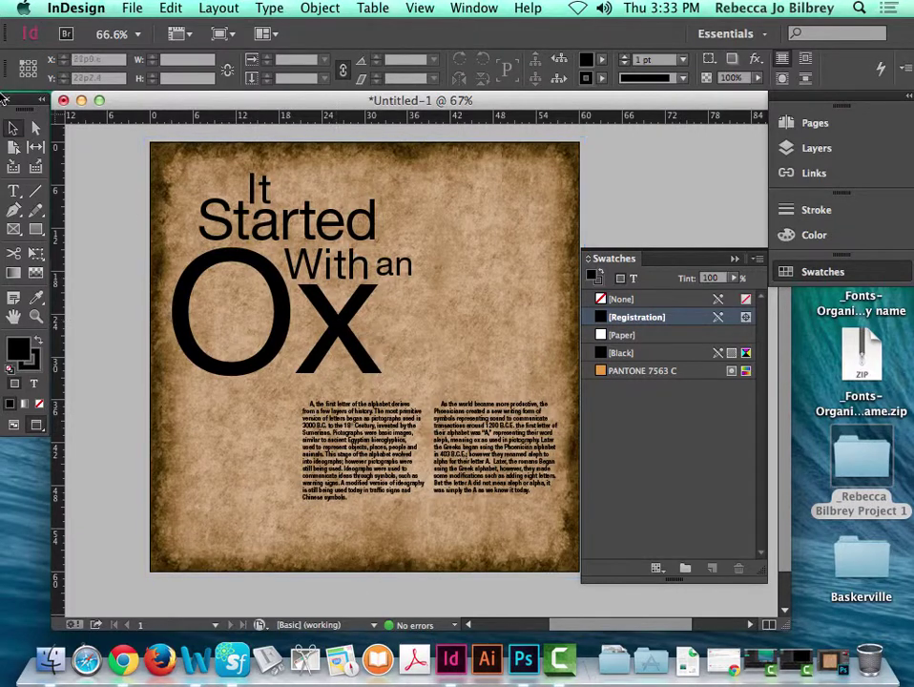
{"action": "left_click", "coordinate": [735, 260]}
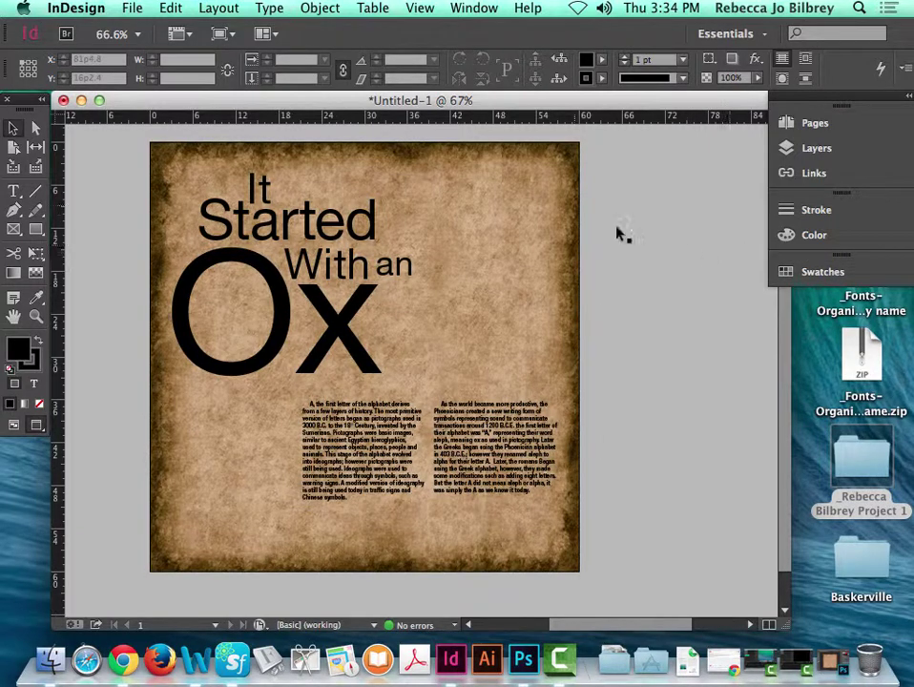
Minimize the layout and open Ox 1.tif from the Images folder in Photoshop
{"action": "left_click", "coordinate": [83, 101]}
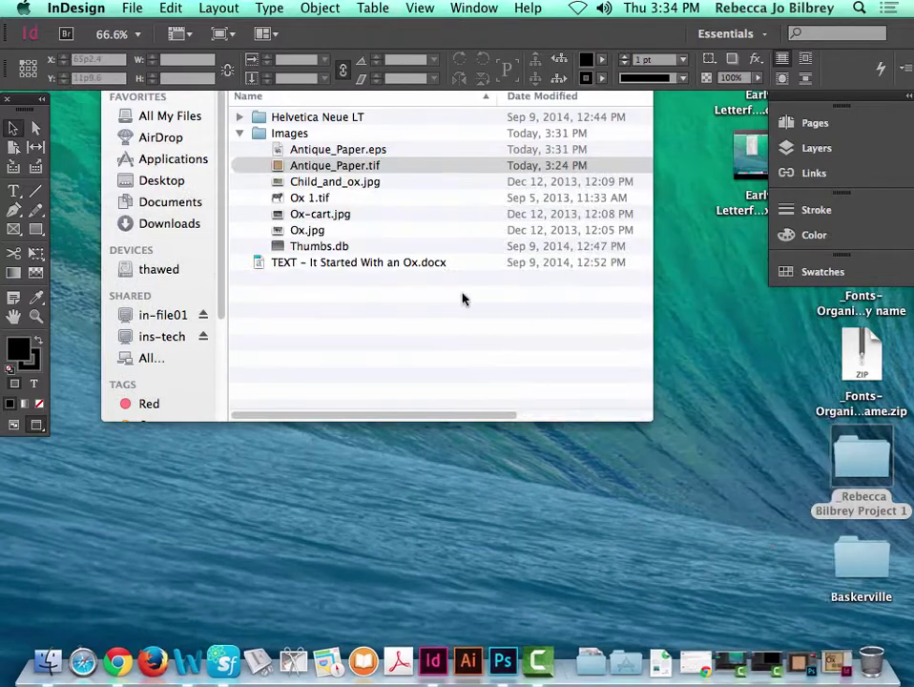
{"action": "left_click", "coordinate": [279, 198]}
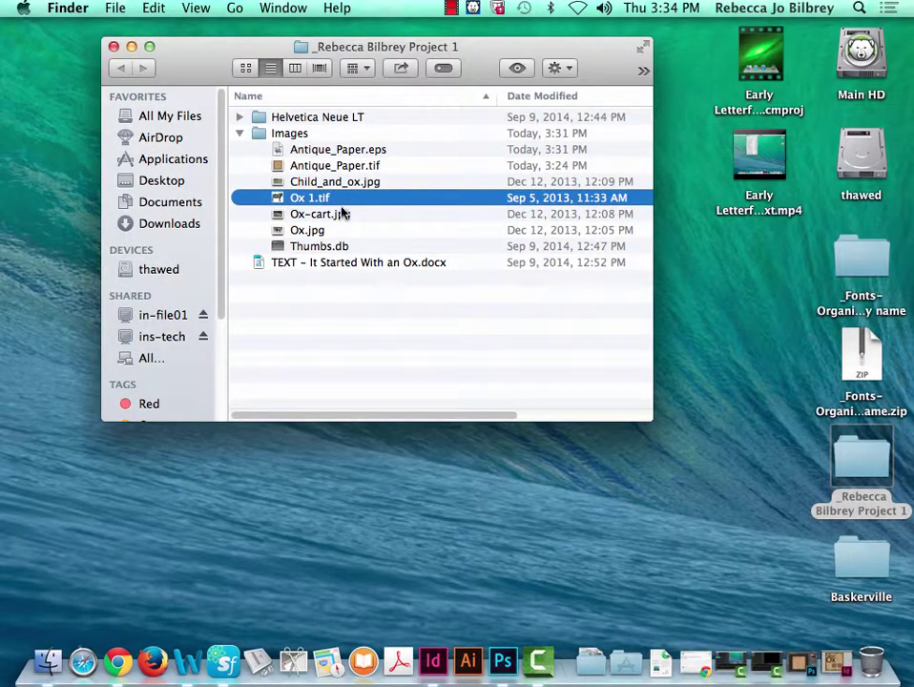
{"action": "double_click", "coordinate": [279, 198]}
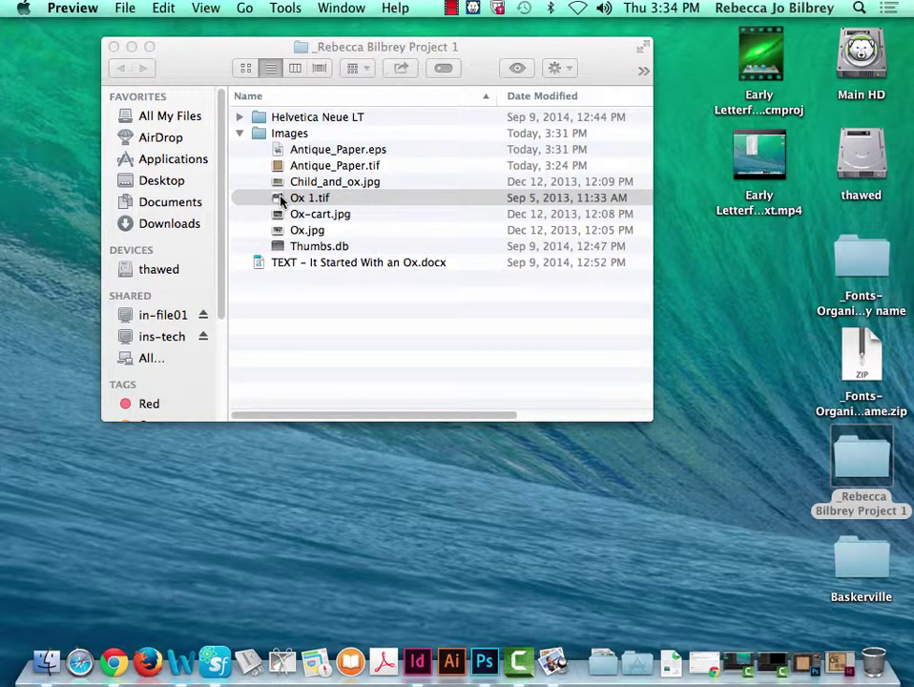
{"action": "left_click_drag", "start_coordinate": [290, 197], "coordinate": [494, 669]}
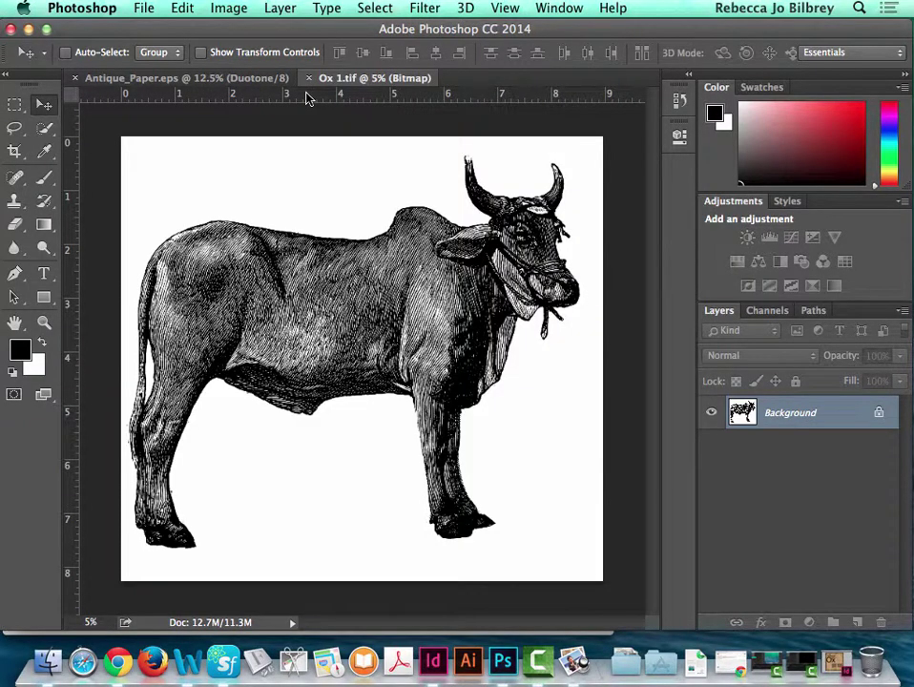
Check the ox image's color mode, dimensions and resolution without changing them
{"action": "left_click", "coordinate": [230, 8]}
{"action": "mouse_move", "coordinate": [233, 26]}
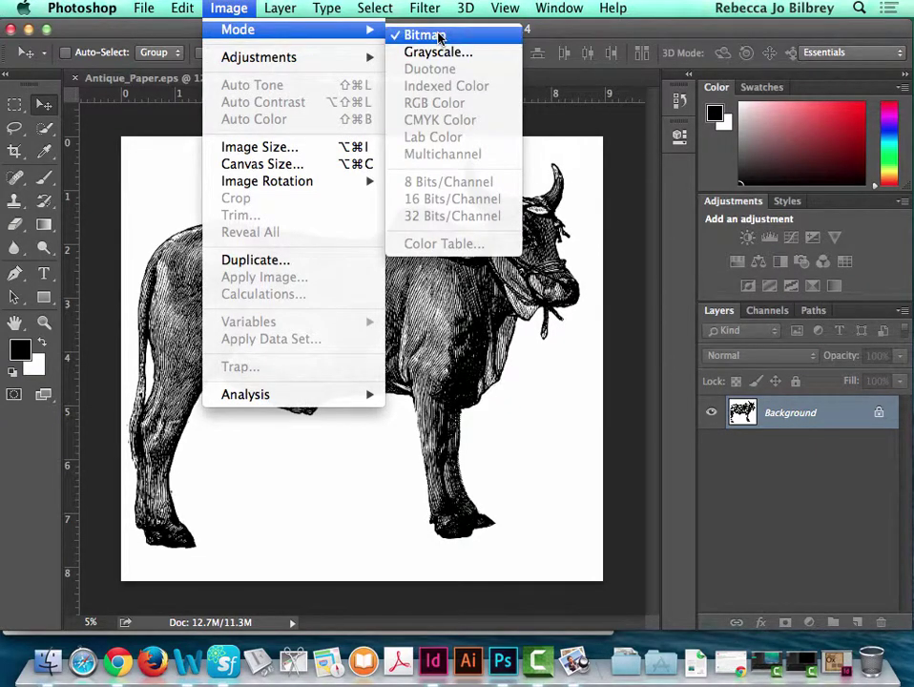
{"action": "left_click", "coordinate": [286, 147]}
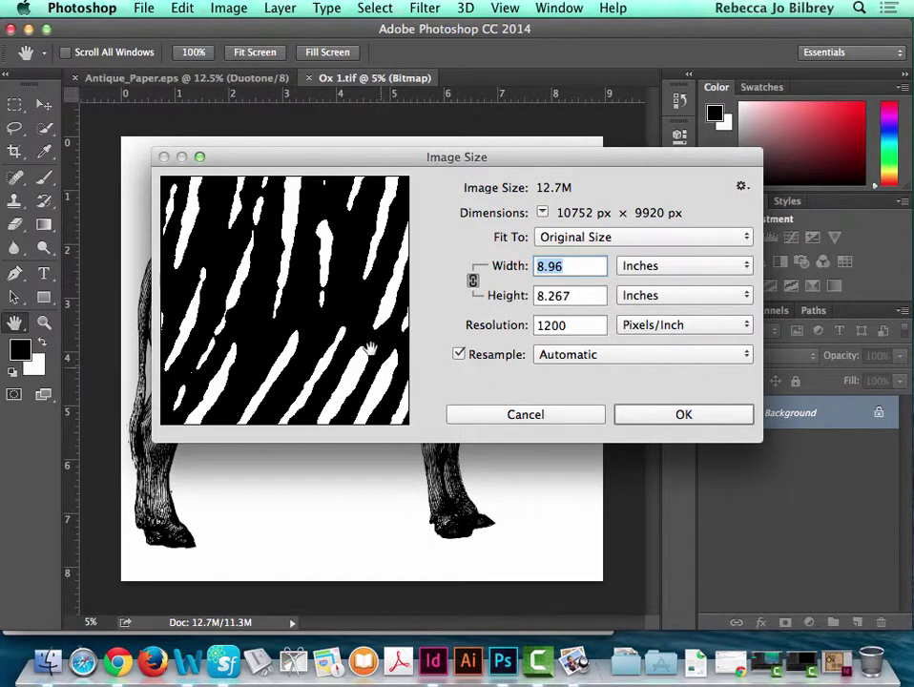
{"action": "left_click", "coordinate": [540, 417]}
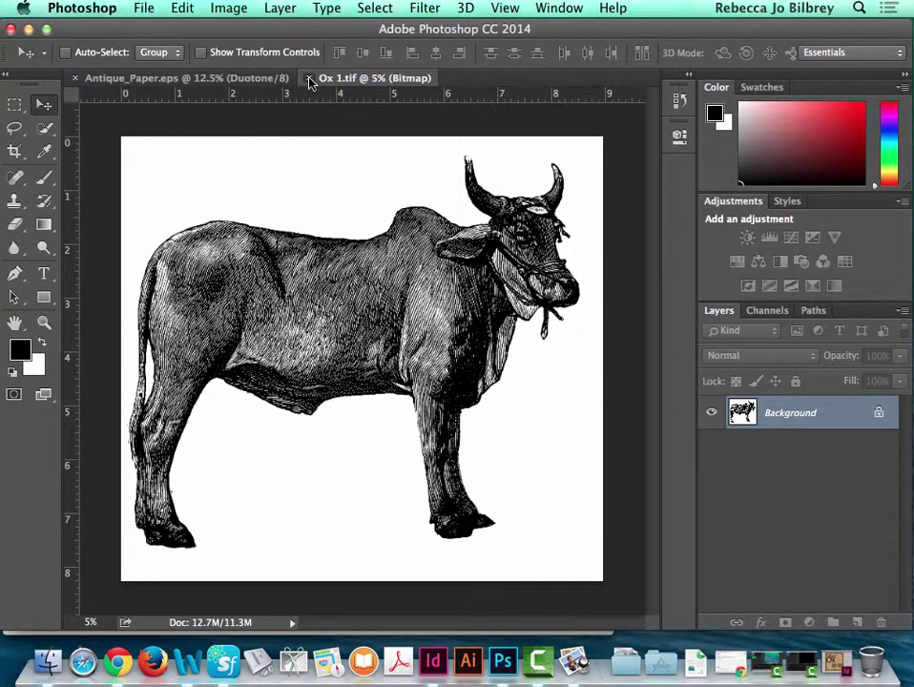
Close Ox 1.tif and Antique_Paper.eps in Photoshop, plus the Ox 1.tif preview window
{"action": "left_click", "coordinate": [309, 79]}
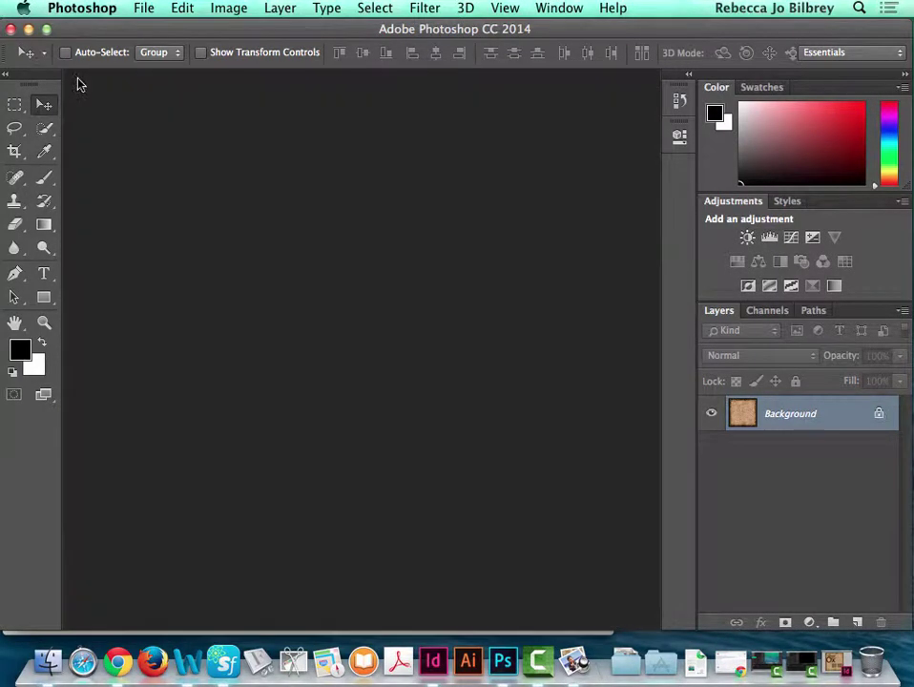
{"action": "left_click", "coordinate": [75, 78]}
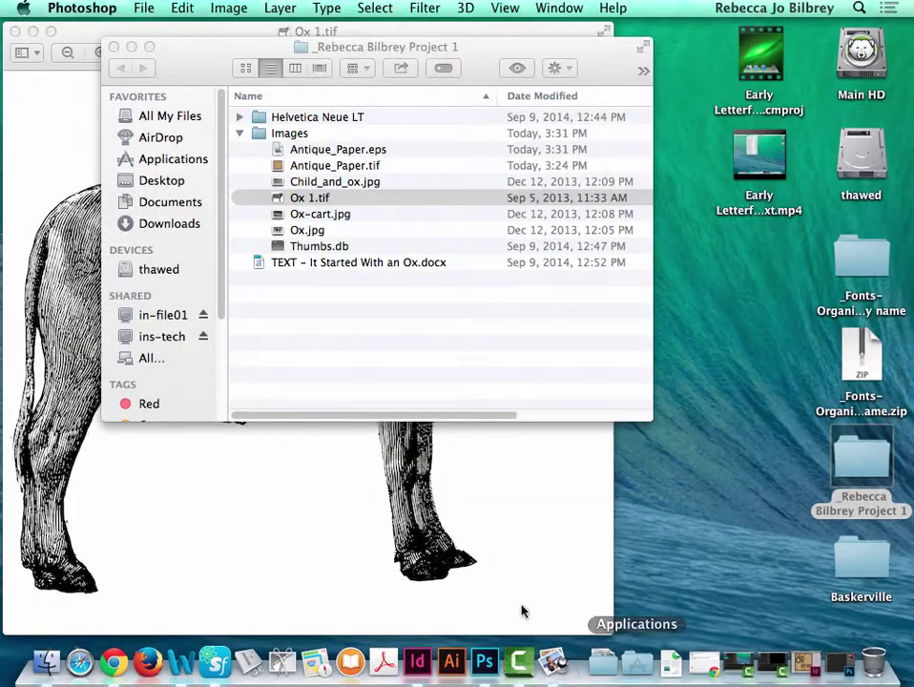
{"action": "left_click", "coordinate": [522, 610]}
{"action": "left_click", "coordinate": [16, 30]}
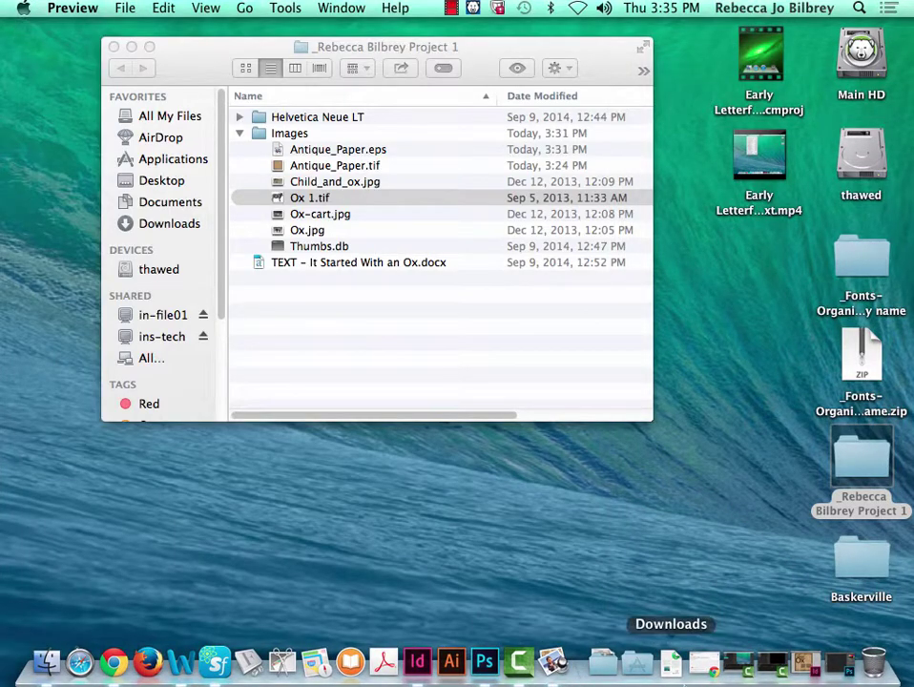
Force quit Illustrator and switch to the InDesign layout
{"action": "left_click", "coordinate": [442, 669]}
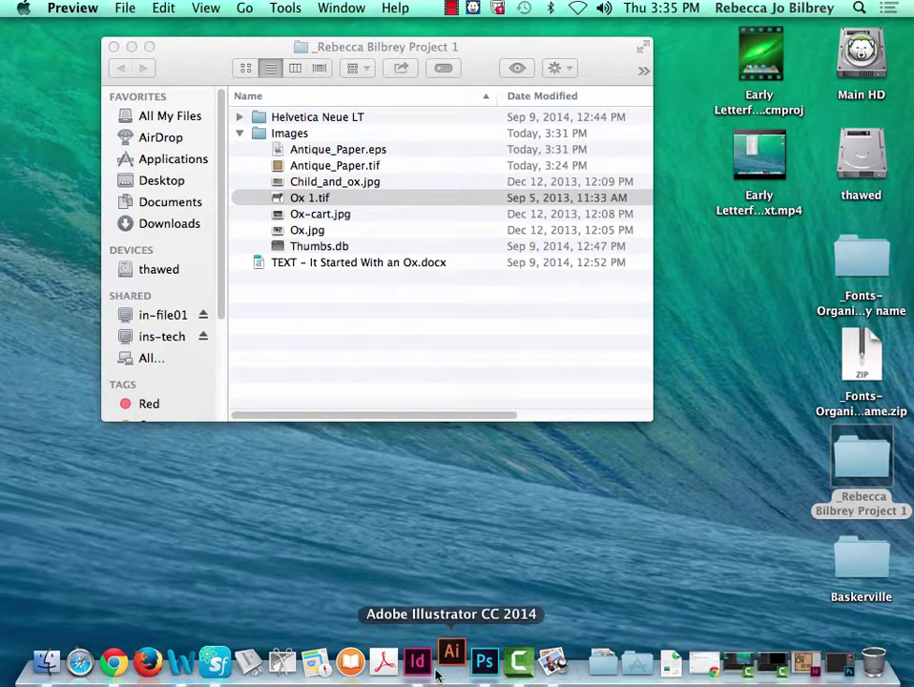
{"action": "right_click", "coordinate": [452, 656]}
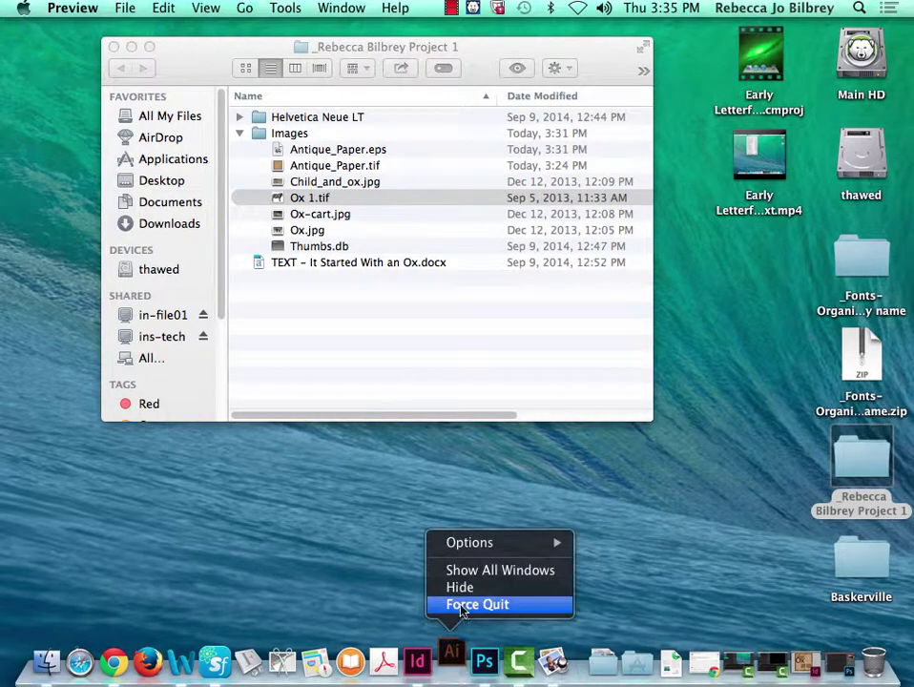
{"action": "left_click", "coordinate": [461, 604]}
{"action": "left_click", "coordinate": [417, 660]}
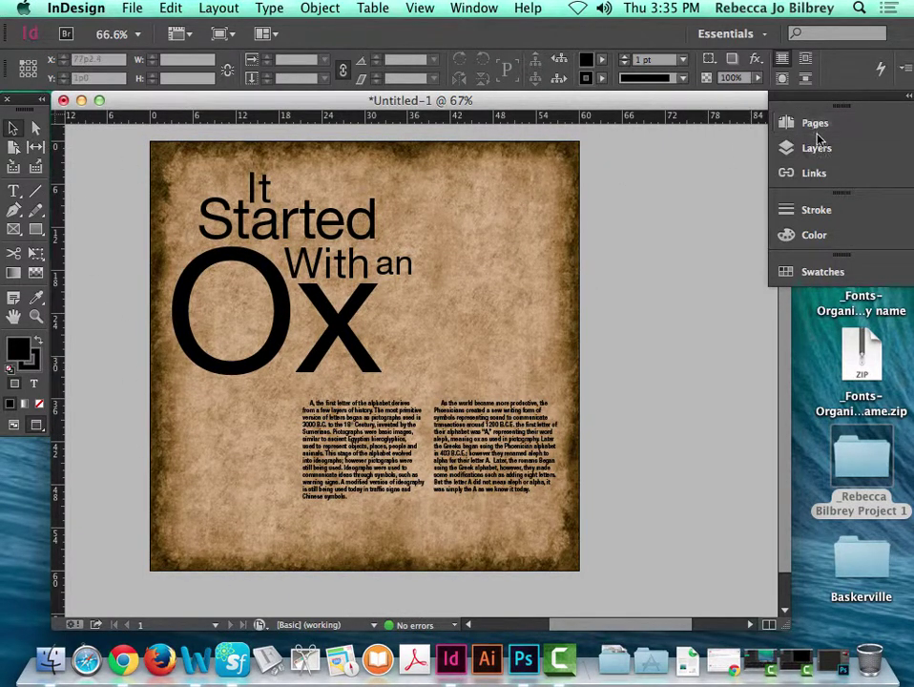
Lock the Background layer and make the Images layer active
{"action": "left_click", "coordinate": [788, 148]}
{"action": "left_click", "coordinate": [608, 163]}
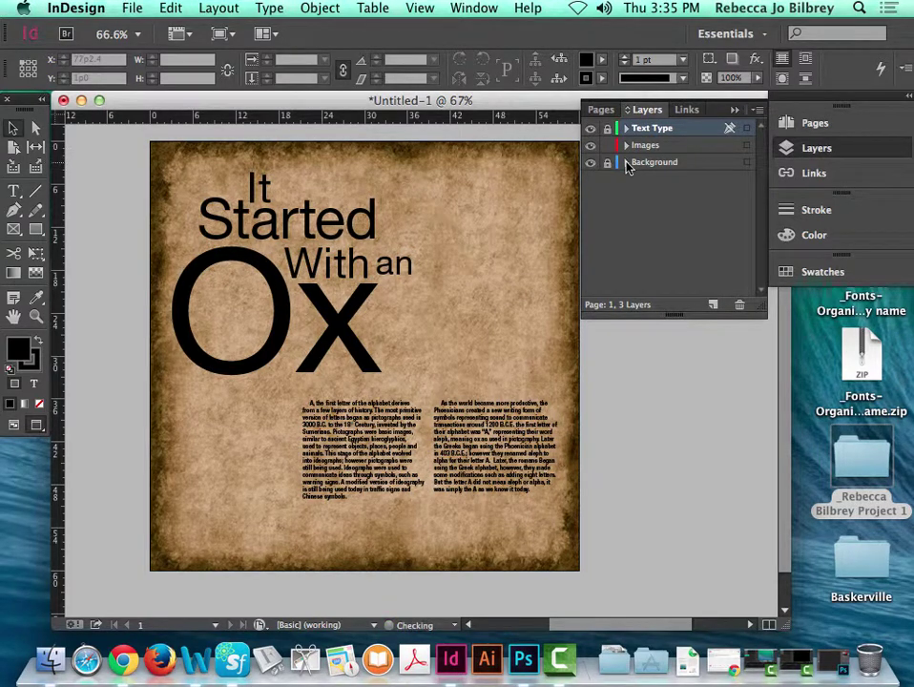
{"action": "left_click", "coordinate": [657, 145]}
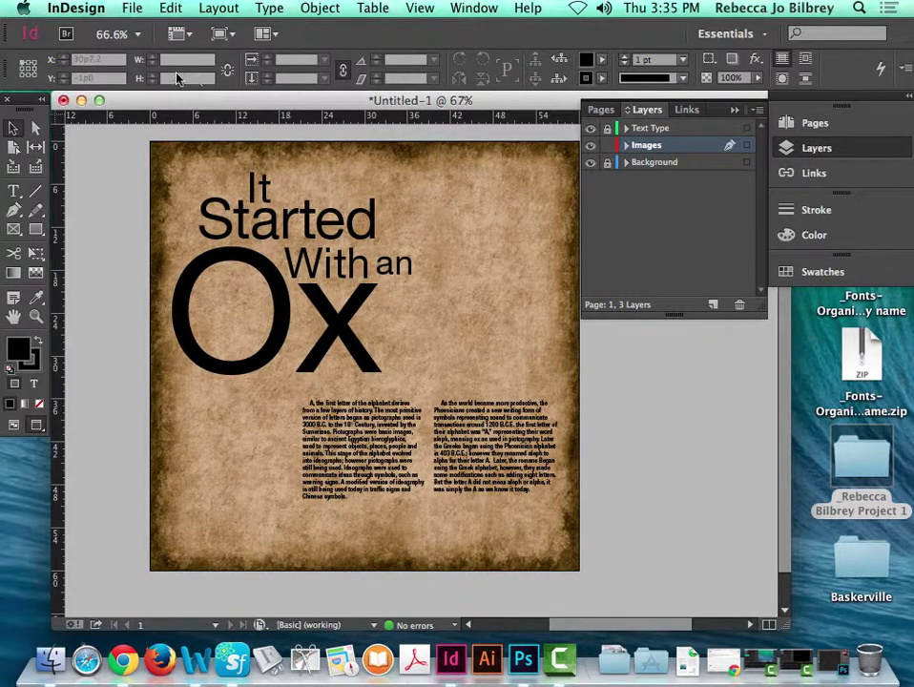
Place Ox 1.tif from the Images folder at full size on the page, starting near the title's upper-left corner
{"action": "left_click", "coordinate": [132, 9]}
{"action": "left_click", "coordinate": [164, 239]}
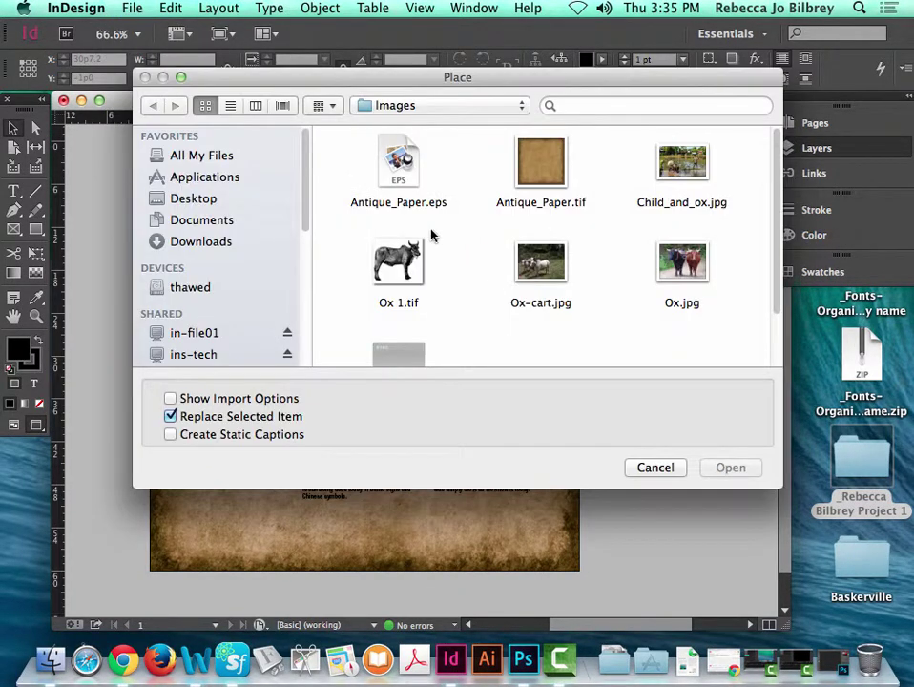
{"action": "left_click", "coordinate": [398, 263]}
{"action": "left_click", "coordinate": [731, 468]}
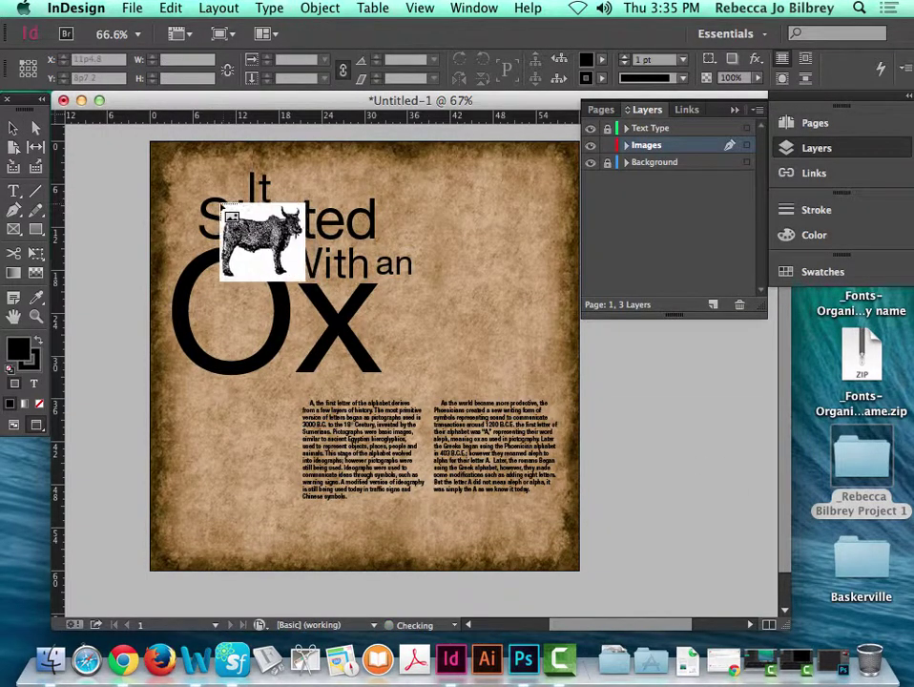
{"action": "left_click", "coordinate": [200, 185]}
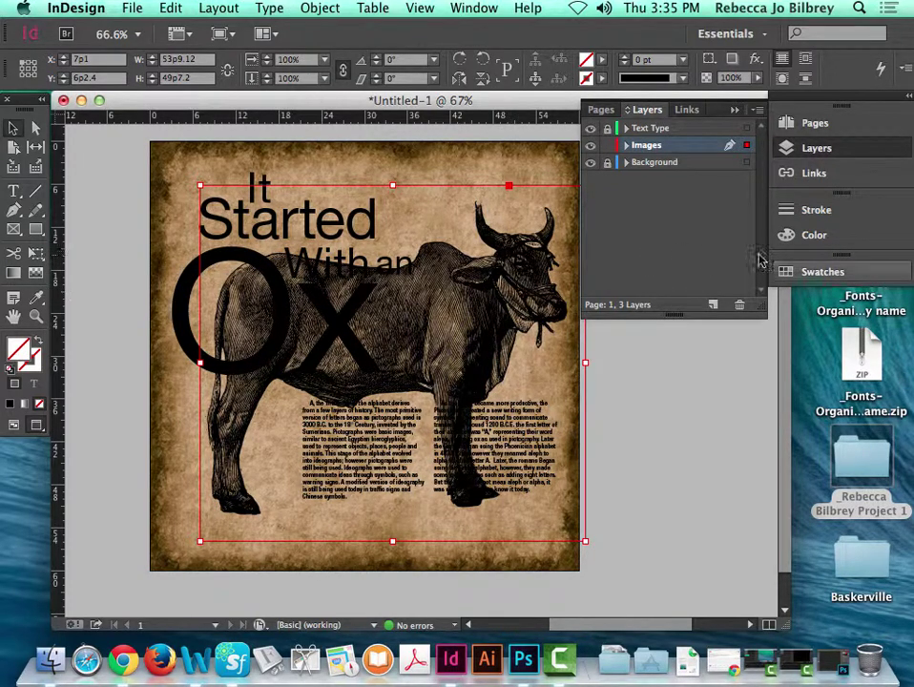
Show the color swatches and select the placed ox graphic inside its frame with the Direct Selection tool
{"action": "left_click", "coordinate": [813, 271]}
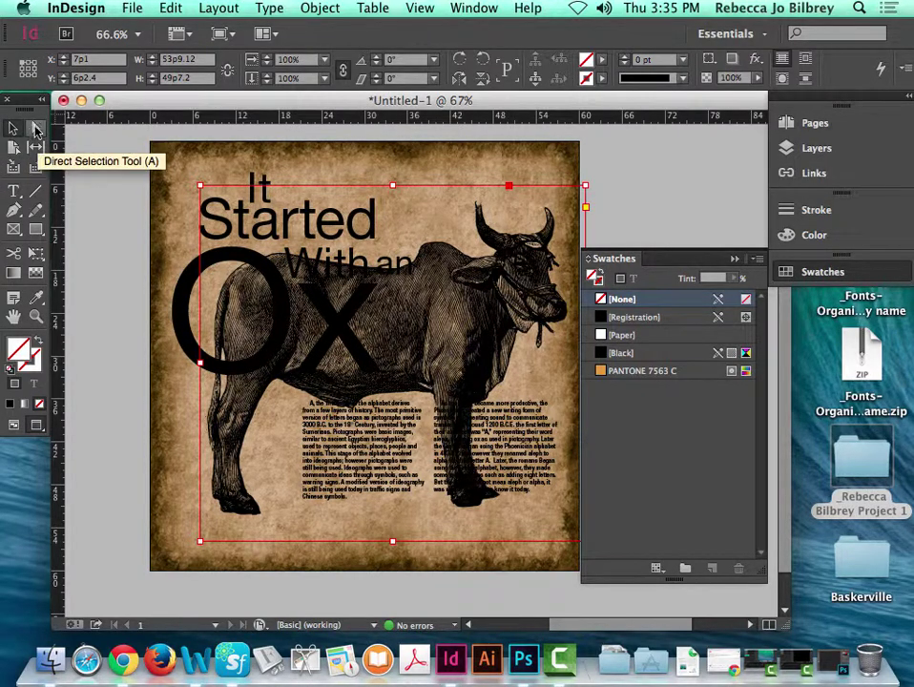
{"action": "left_click", "coordinate": [36, 130]}
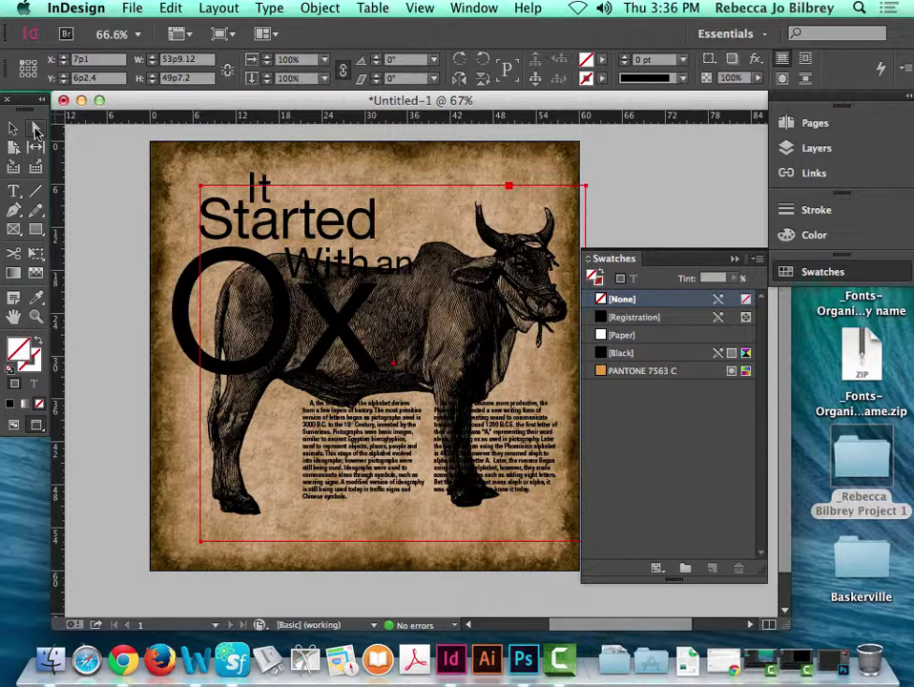
{"action": "left_click", "coordinate": [414, 283]}
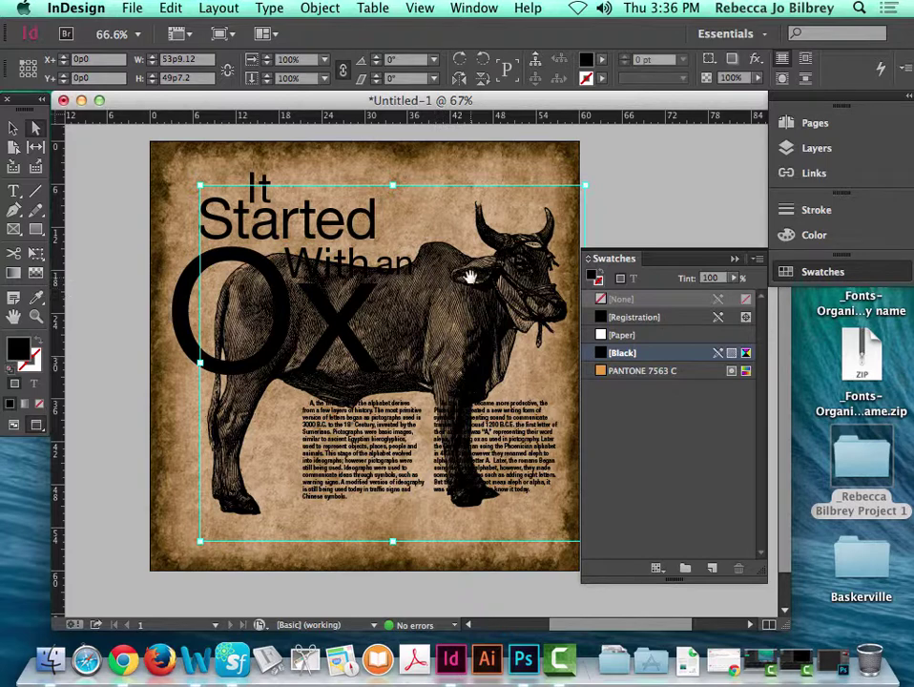
Try the ox graphic in PANTONE 7563 C and in a 55% Black tint, and restore it to 100% Black
{"action": "left_click", "coordinate": [630, 372]}
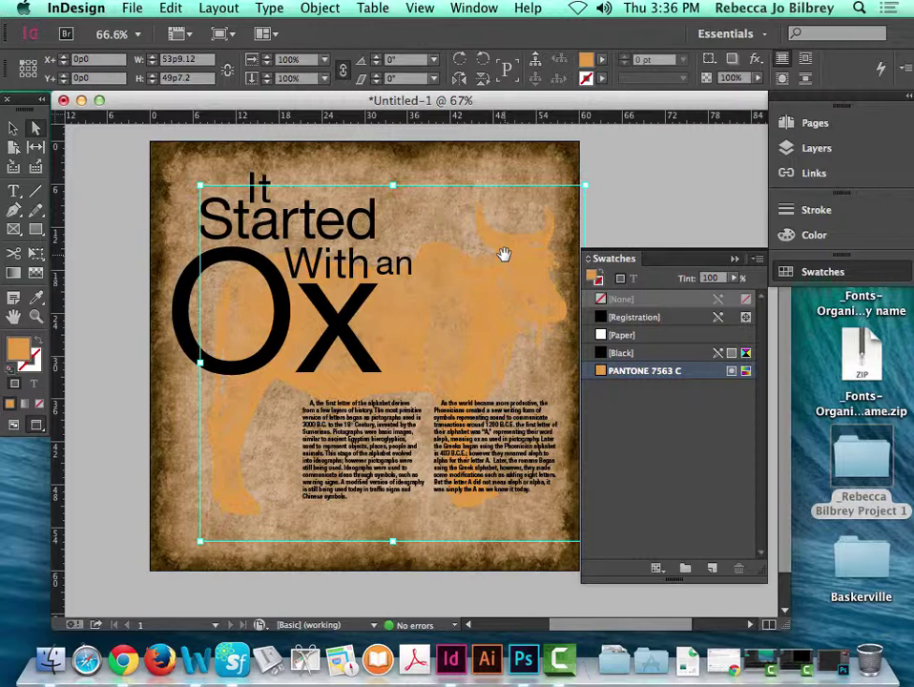
{"action": "left_click", "coordinate": [644, 353]}
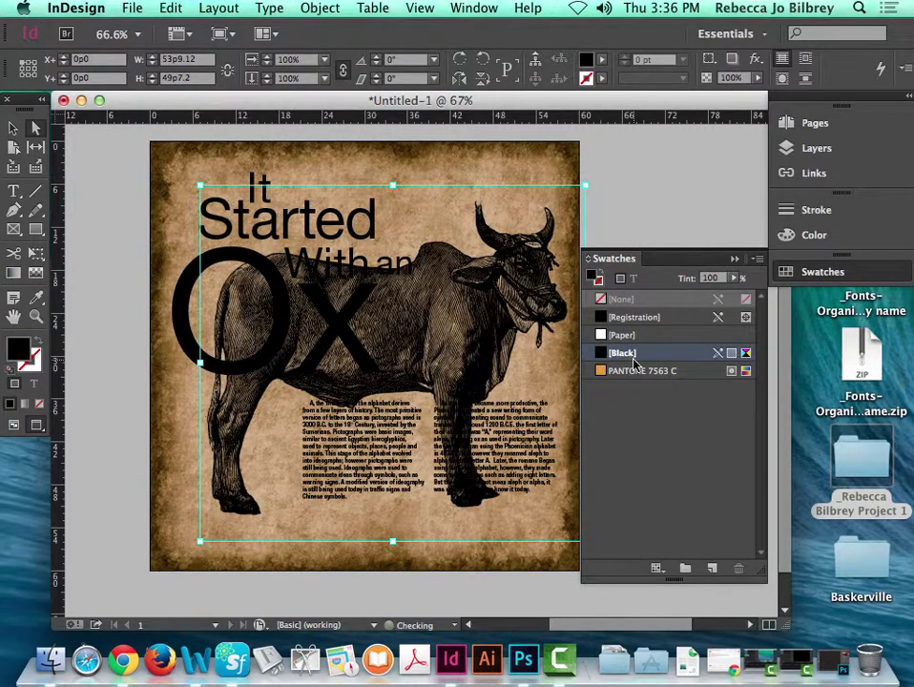
{"action": "left_click", "coordinate": [734, 278]}
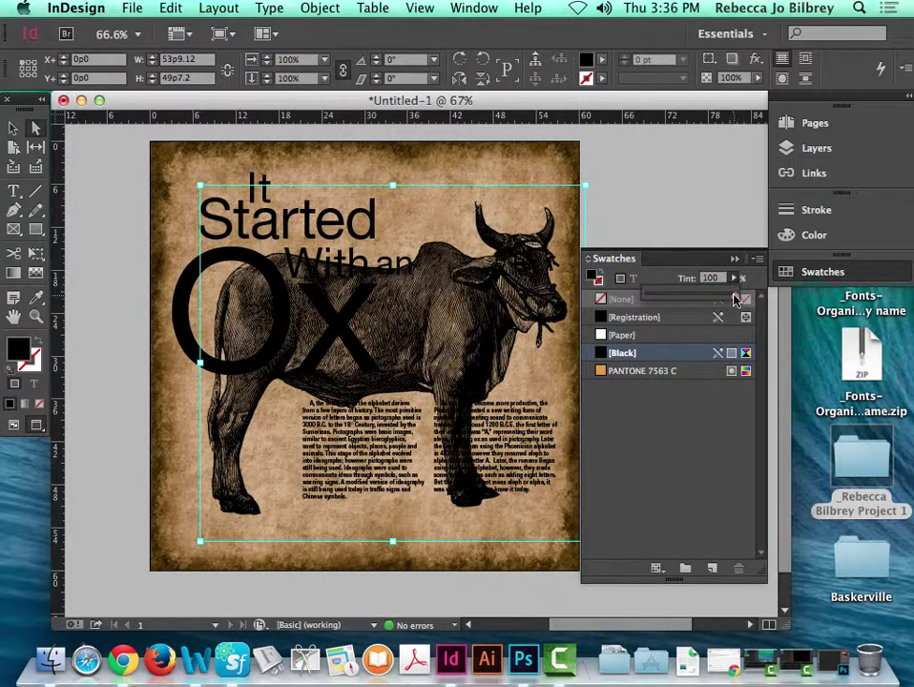
{"action": "left_click_drag", "start_coordinate": [741, 298], "coordinate": [694, 298]}
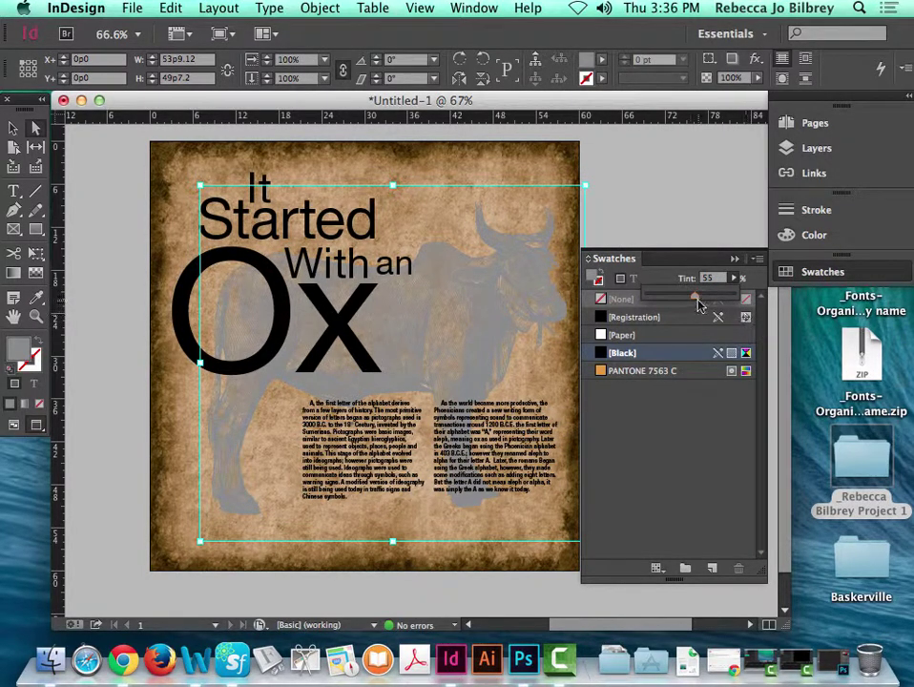
{"action": "left_click_drag", "start_coordinate": [705, 299], "coordinate": [761, 302]}
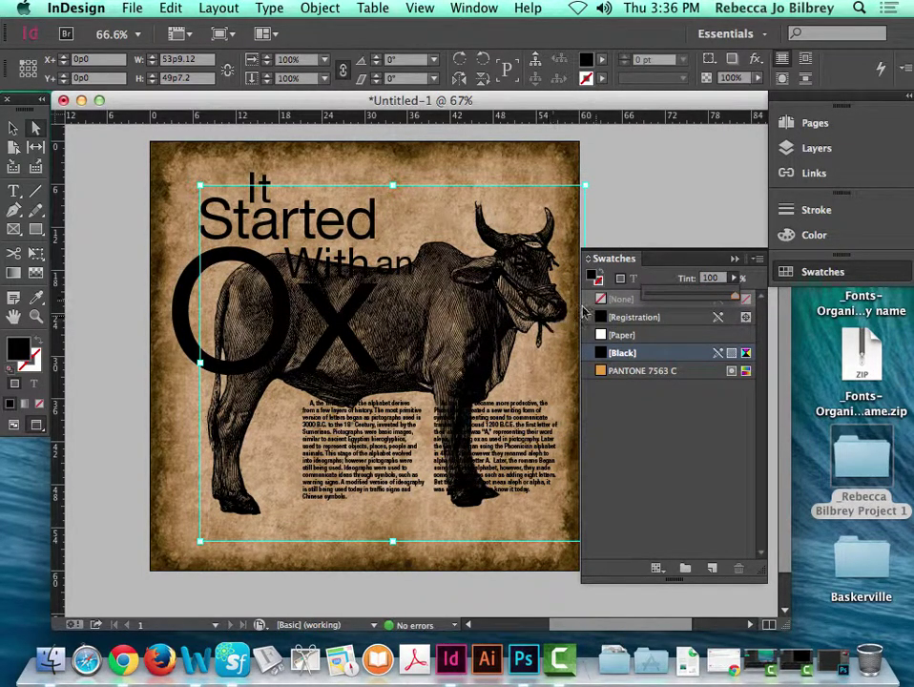
{"action": "left_click", "coordinate": [718, 278]}
{"action": "key", "text": "Return"}
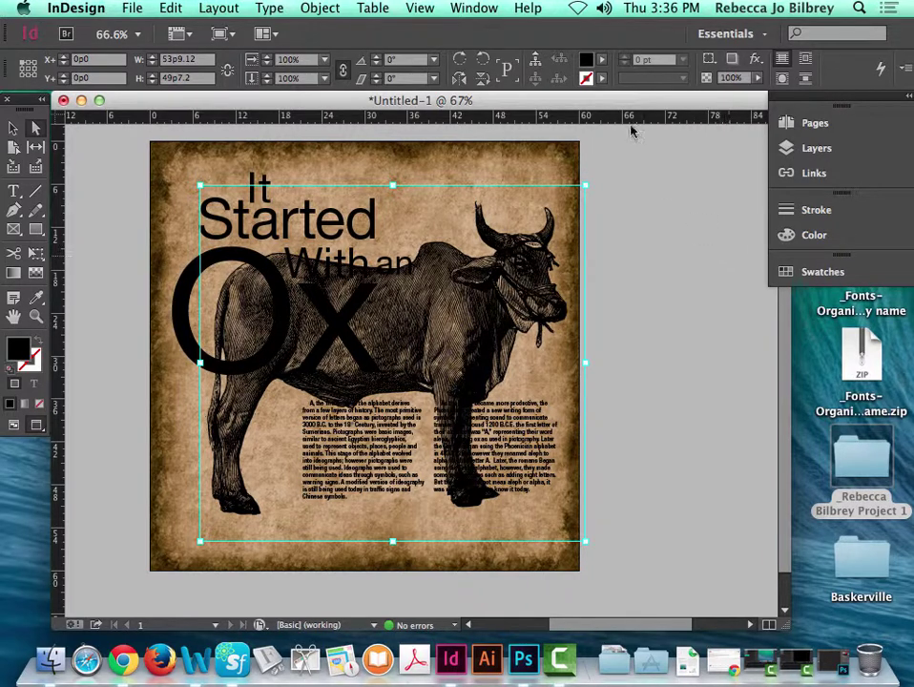
Show the effects settings beside the page and lower the ox graphic's opacity to 49%
{"action": "left_click", "coordinate": [472, 8]}
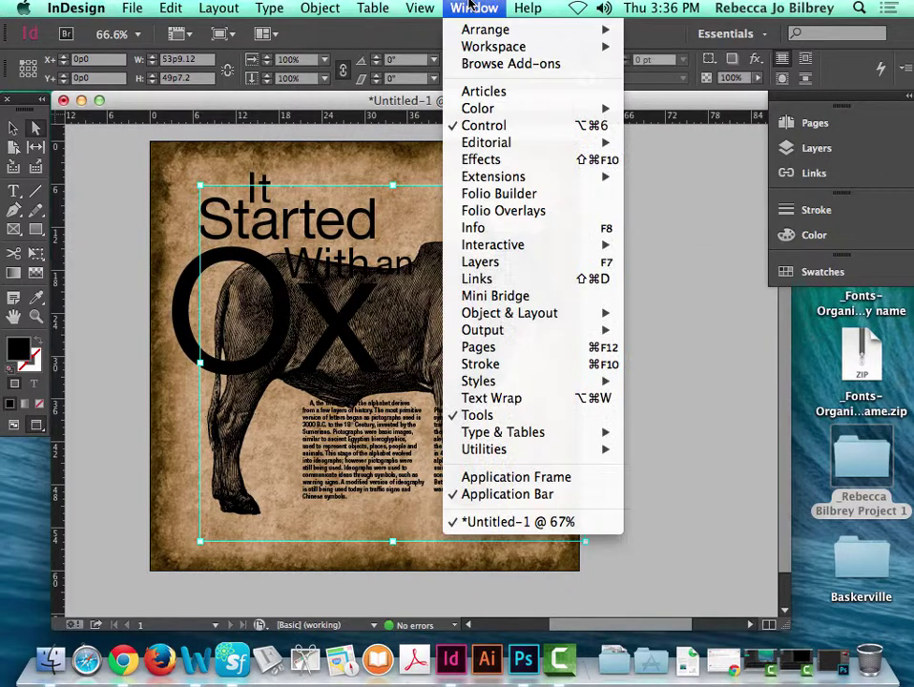
{"action": "left_click", "coordinate": [495, 159]}
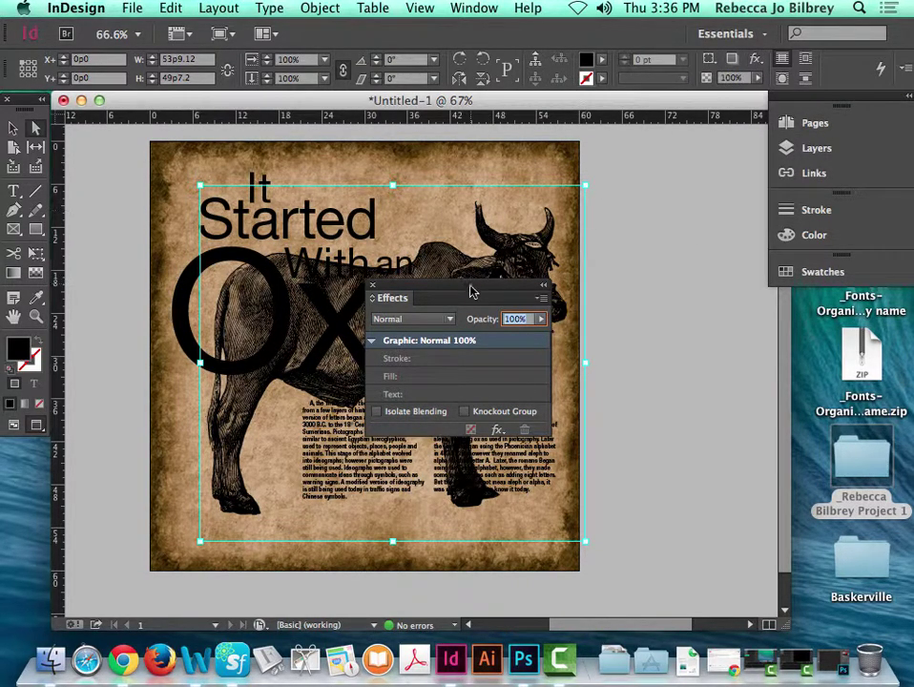
{"action": "left_click_drag", "start_coordinate": [463, 296], "coordinate": [678, 140]}
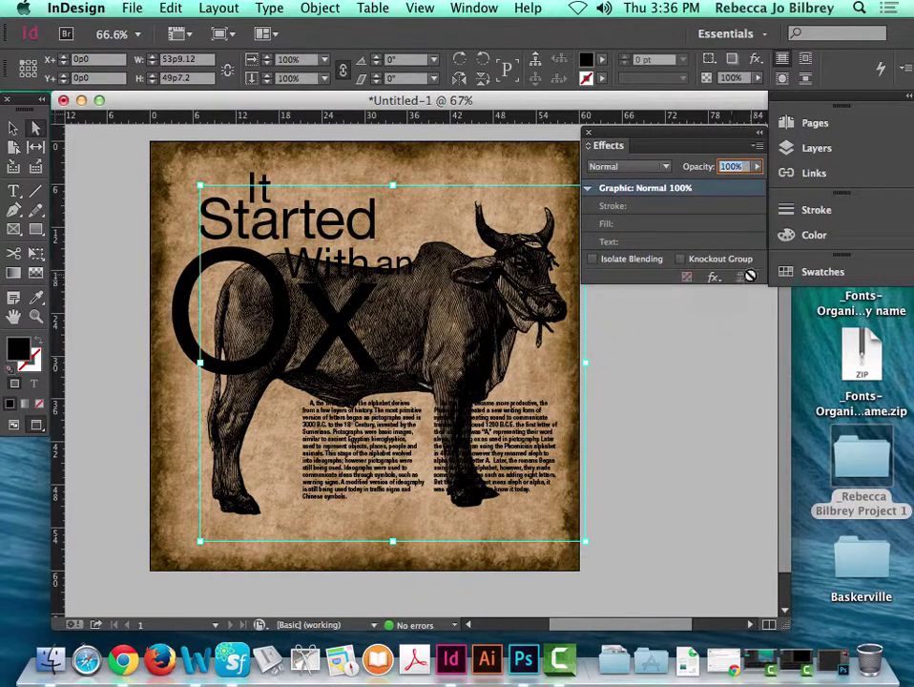
{"action": "left_click", "coordinate": [757, 166]}
{"action": "left_click_drag", "start_coordinate": [757, 188], "coordinate": [711, 192]}
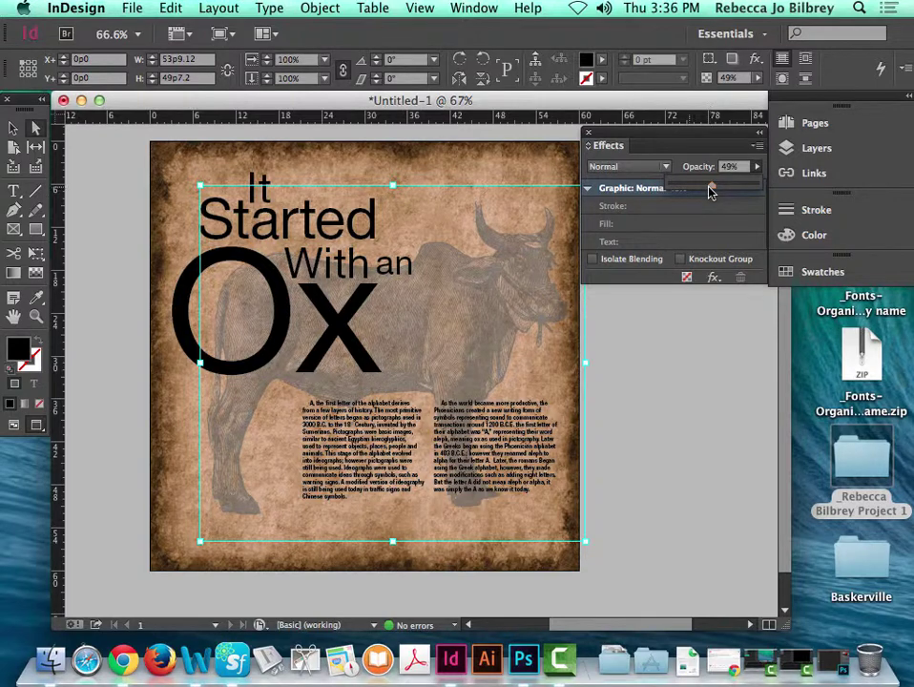
Set the ox graphic's blending mode to Multiply and its opacity to 40%
{"action": "left_click", "coordinate": [614, 170]}
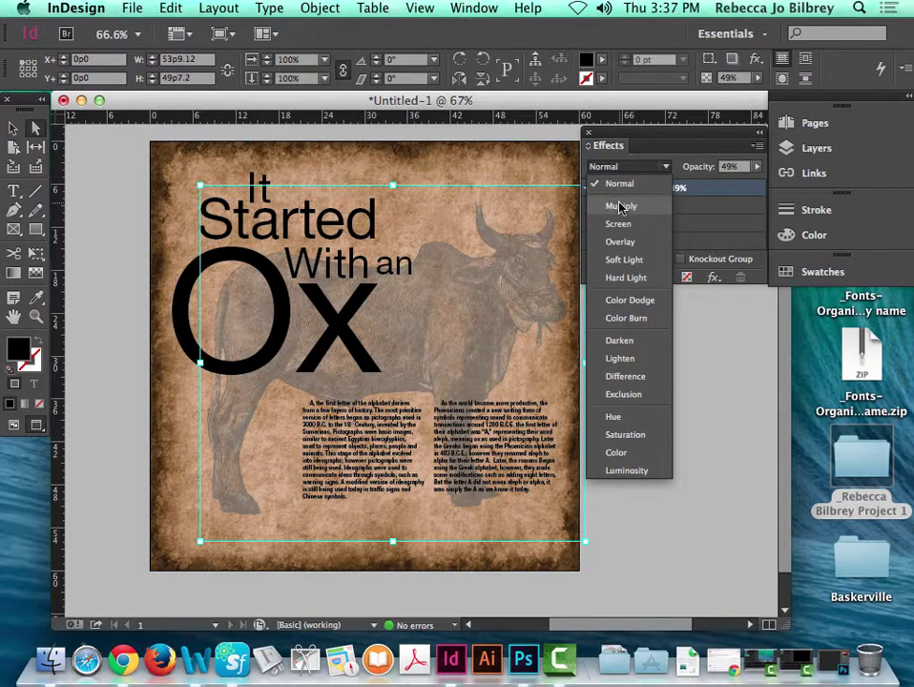
{"action": "left_click", "coordinate": [616, 206]}
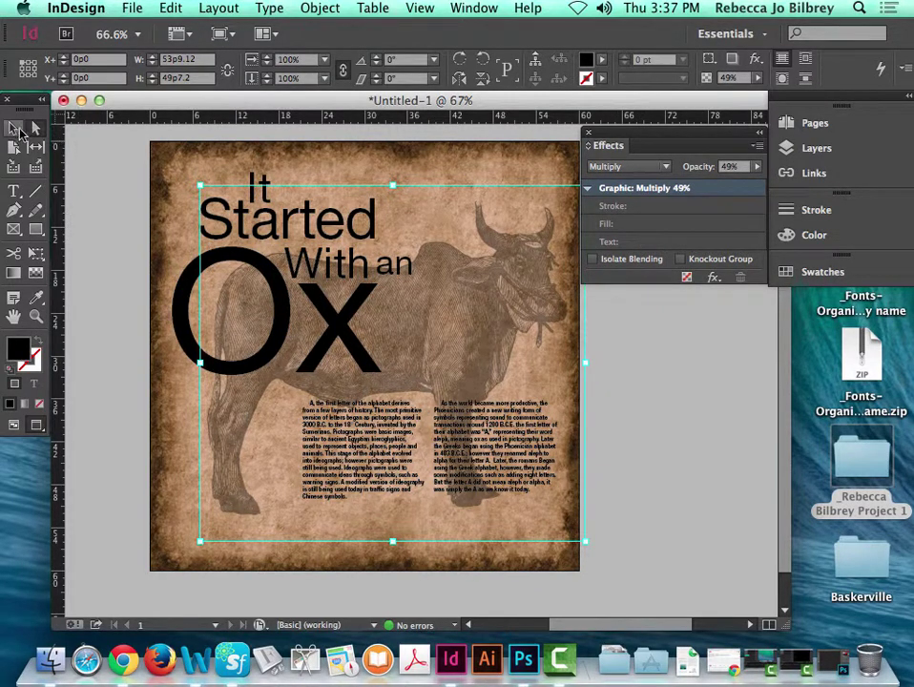
{"action": "left_click", "coordinate": [757, 167]}
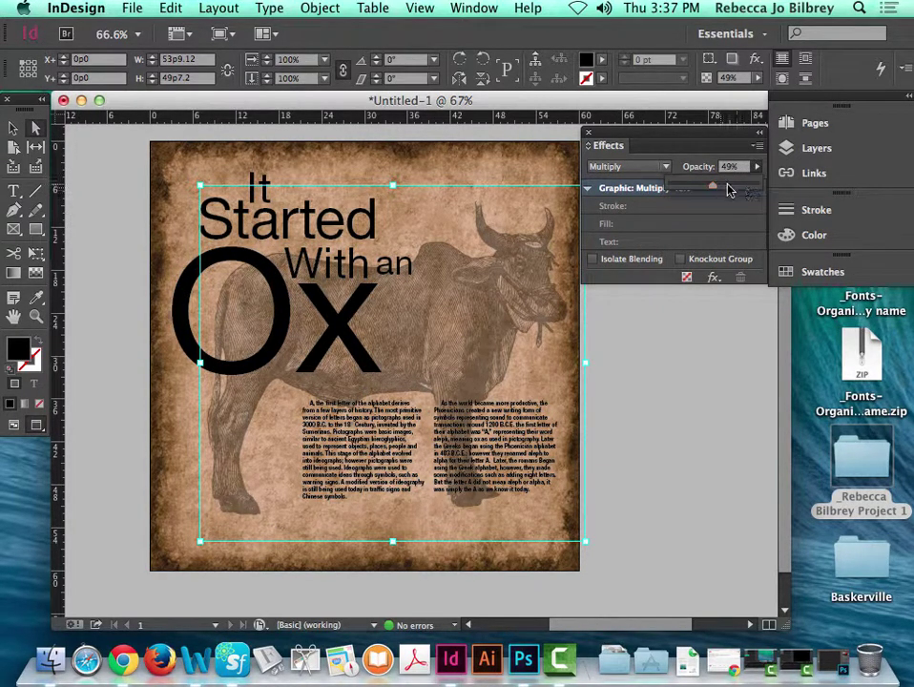
{"action": "left_click_drag", "start_coordinate": [728, 188], "coordinate": [705, 188]}
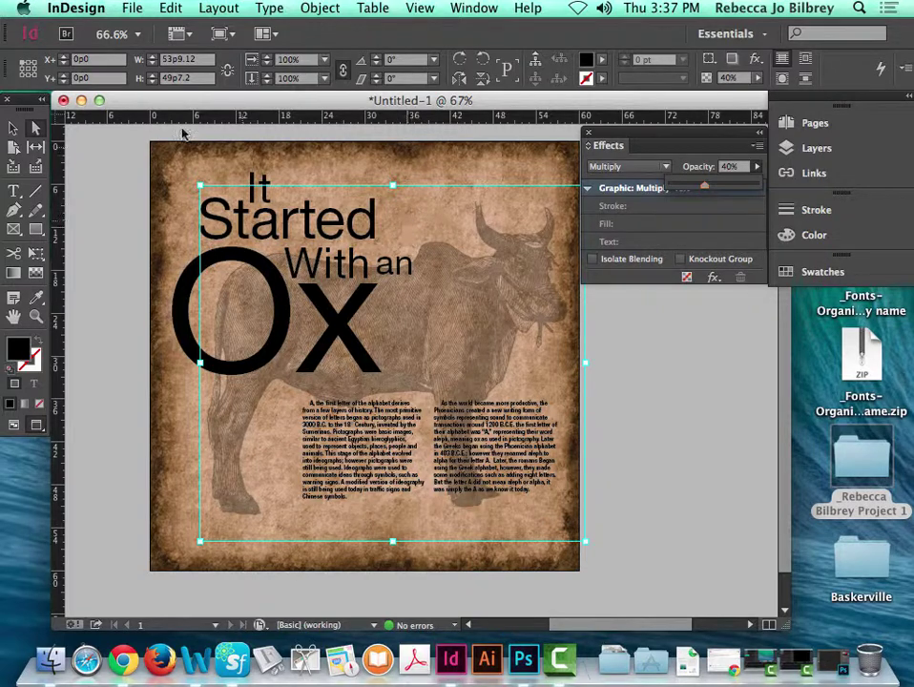
{"action": "left_click", "coordinate": [713, 141]}
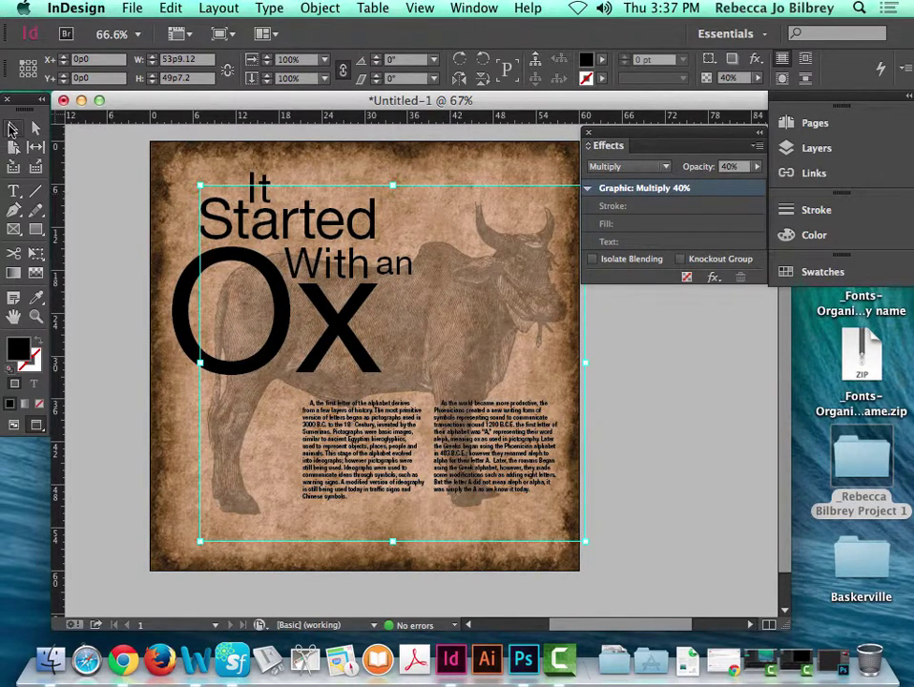
Move the ox image frame so it fits within the page, just inside the right edge, and deselect it
{"action": "left_click", "coordinate": [13, 129]}
{"action": "left_click", "coordinate": [102, 188]}
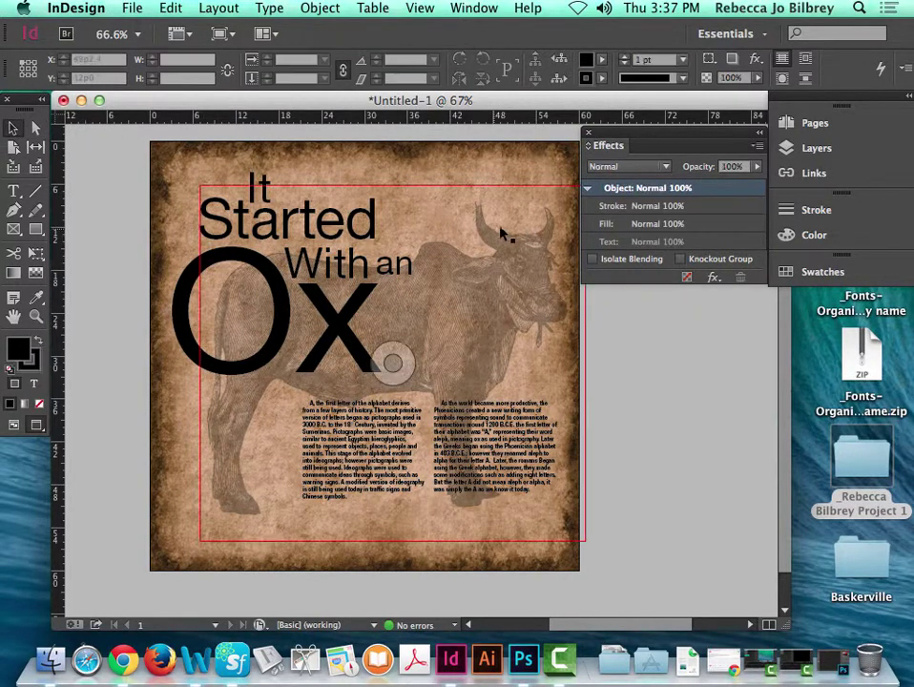
{"action": "mouse_move", "coordinate": [491, 247]}
{"action": "left_mouse_down"}
{"action": "mouse_move", "coordinate": [470, 254]}
{"action": "mouse_move", "coordinate": [491, 250]}
{"action": "left_mouse_up"}
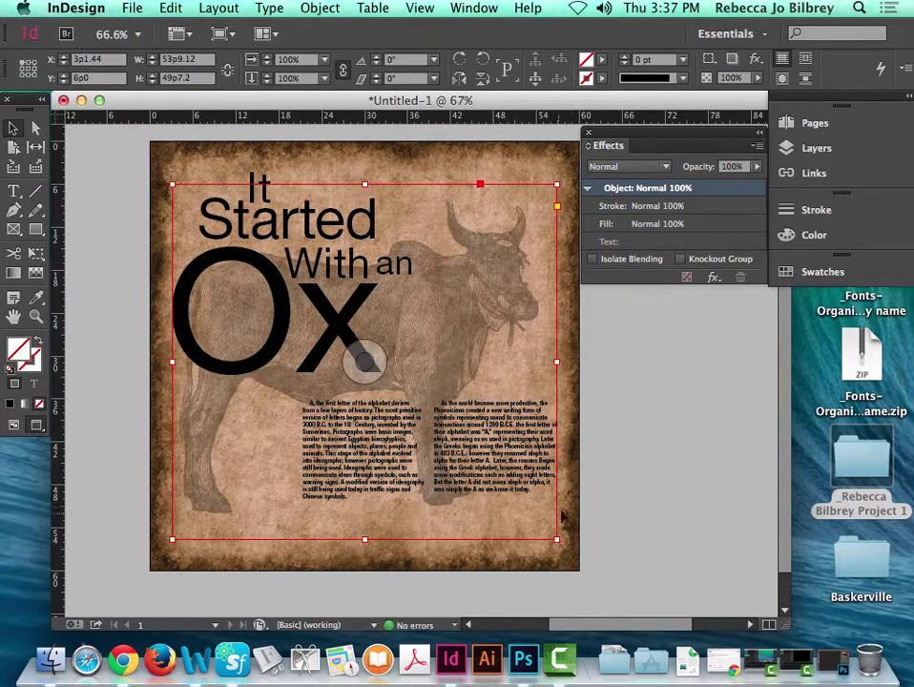
{"action": "left_click_drag", "start_coordinate": [469, 310], "coordinate": [488, 318]}
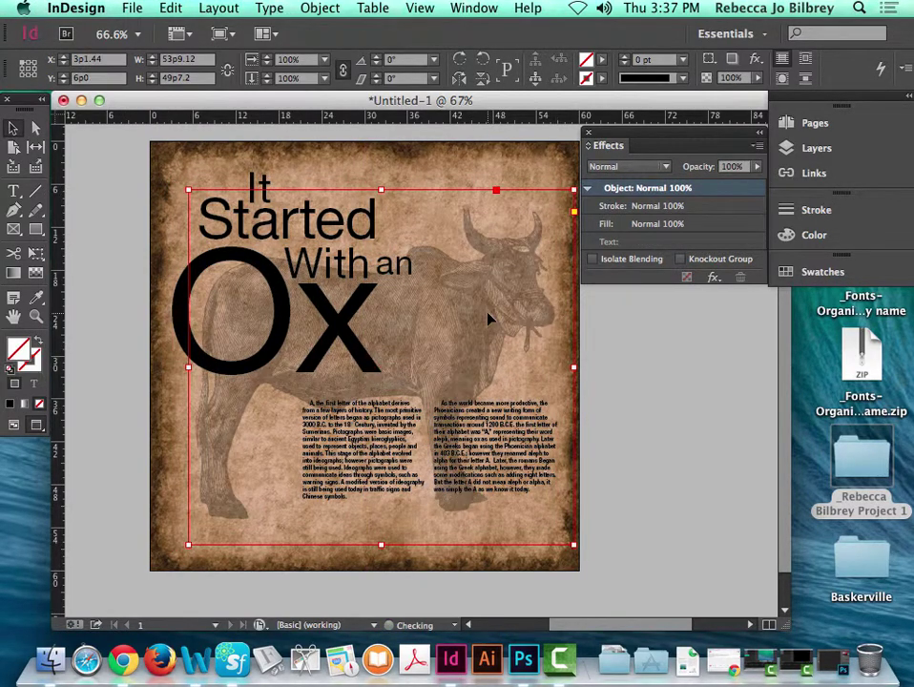
{"action": "left_click", "coordinate": [680, 433]}
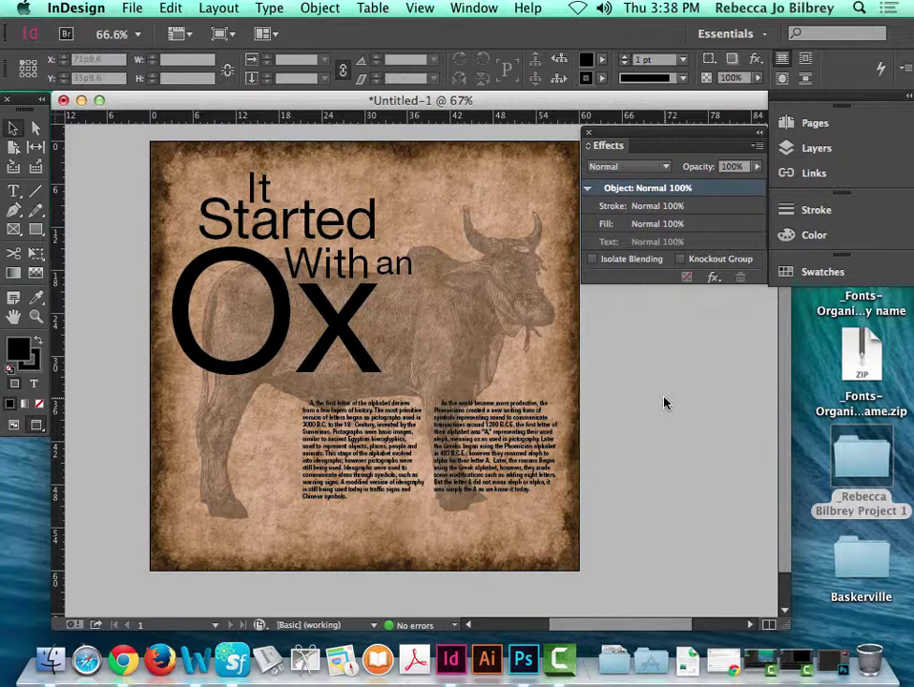
Draw a filled black V-shaped horn symbol with wavy, thick strokes over the ox's head using the Pen tool
{"action": "left_click", "coordinate": [378, 361]}
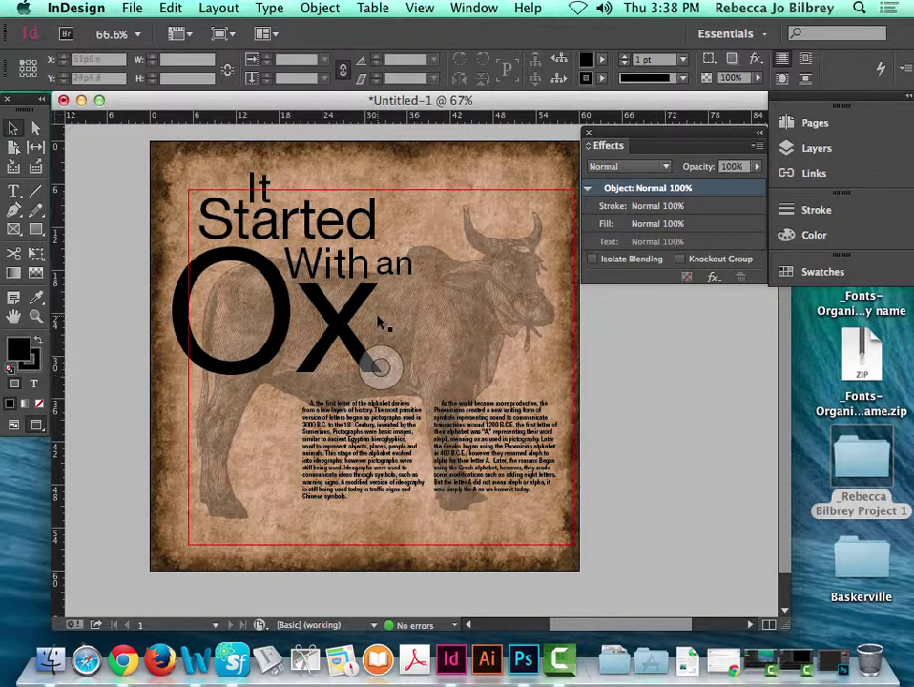
{"action": "left_click", "coordinate": [16, 216]}
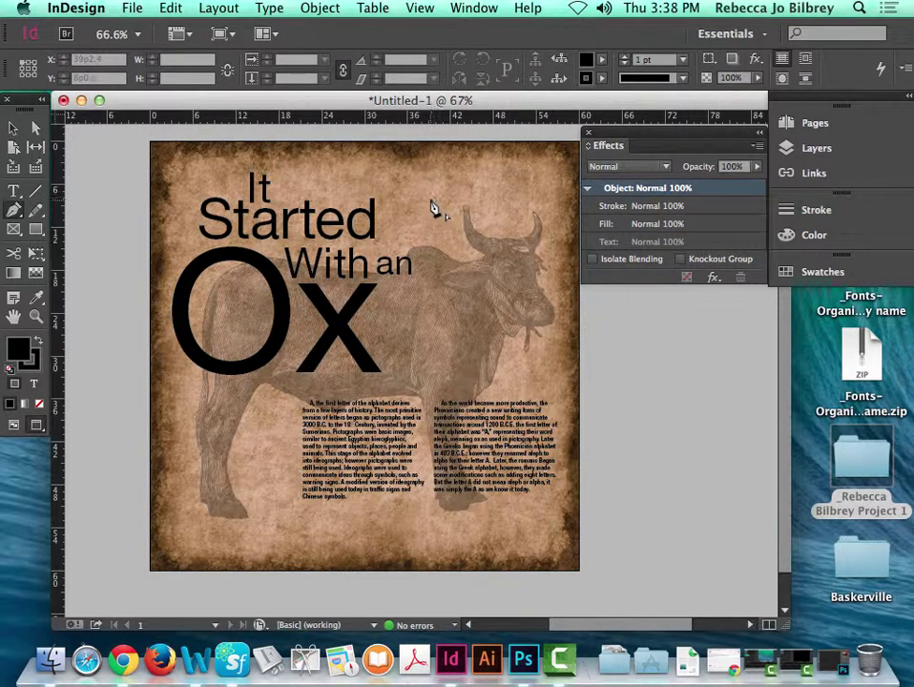
{"action": "mouse_move", "coordinate": [431, 202]}
{"action": "left_mouse_down"}
{"action": "mouse_move", "coordinate": [453, 253]}
{"action": "mouse_move", "coordinate": [464, 339]}
{"action": "mouse_move", "coordinate": [479, 351]}
{"action": "mouse_move", "coordinate": [499, 347]}
{"action": "mouse_move", "coordinate": [501, 314]}
{"action": "left_mouse_up"}
{"action": "mouse_move", "coordinate": [537, 265]}
{"action": "left_mouse_down"}
{"action": "mouse_move", "coordinate": [547, 232]}
{"action": "mouse_move", "coordinate": [559, 215]}
{"action": "mouse_move", "coordinate": [531, 195]}
{"action": "left_mouse_up"}
{"action": "mouse_move", "coordinate": [521, 244]}
{"action": "left_mouse_down"}
{"action": "mouse_move", "coordinate": [475, 309]}
{"action": "mouse_move", "coordinate": [468, 231]}
{"action": "mouse_move", "coordinate": [434, 187]}
{"action": "mouse_move", "coordinate": [433, 198]}
{"action": "mouse_move", "coordinate": [434, 183]}
{"action": "mouse_move", "coordinate": [445, 233]}
{"action": "left_mouse_up"}
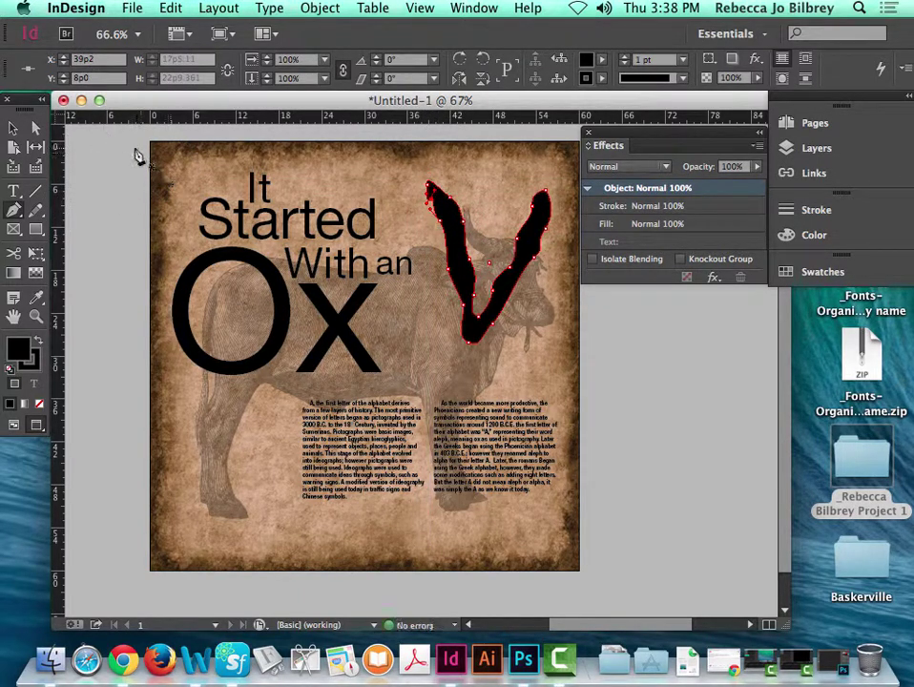
Draw a closed, wavy black crossbar slanting across the V shape with the Pen tool, and deselect it
{"action": "left_click", "coordinate": [17, 211]}
{"action": "left_click", "coordinate": [391, 231]}
{"action": "left_click", "coordinate": [441, 246]}
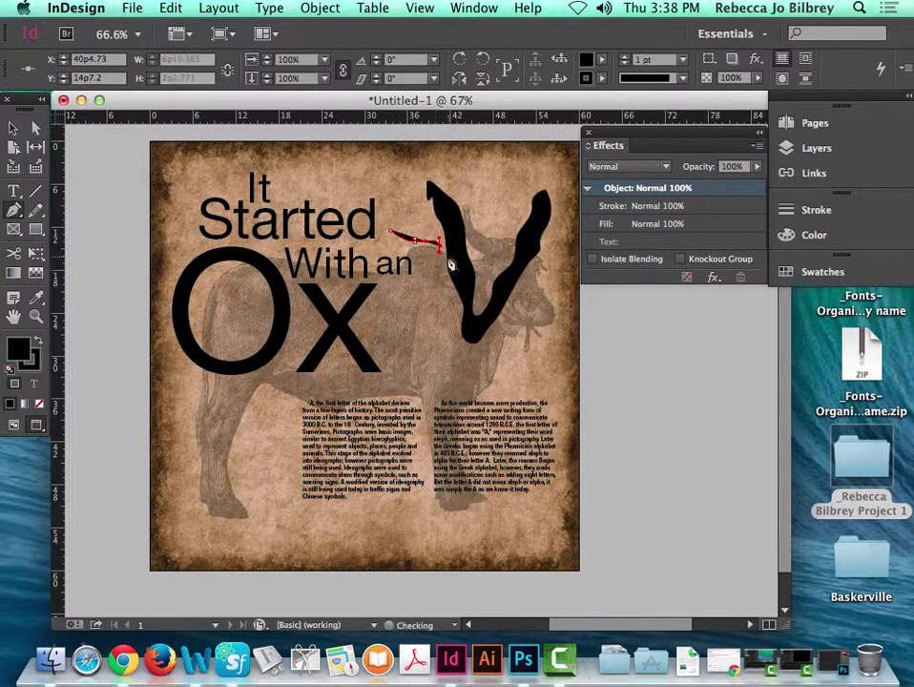
{"action": "left_click", "coordinate": [478, 260]}
{"action": "left_click", "coordinate": [502, 267]}
{"action": "left_click", "coordinate": [532, 279]}
{"action": "left_click", "coordinate": [551, 280]}
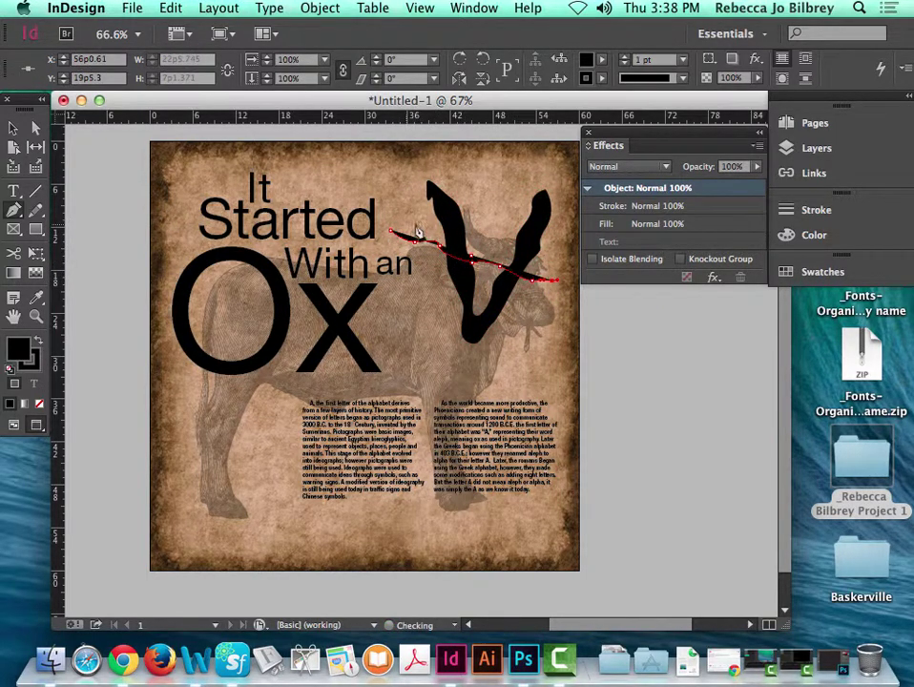
{"action": "left_click", "coordinate": [544, 259]}
{"action": "left_click", "coordinate": [515, 248]}
{"action": "left_click", "coordinate": [488, 250]}
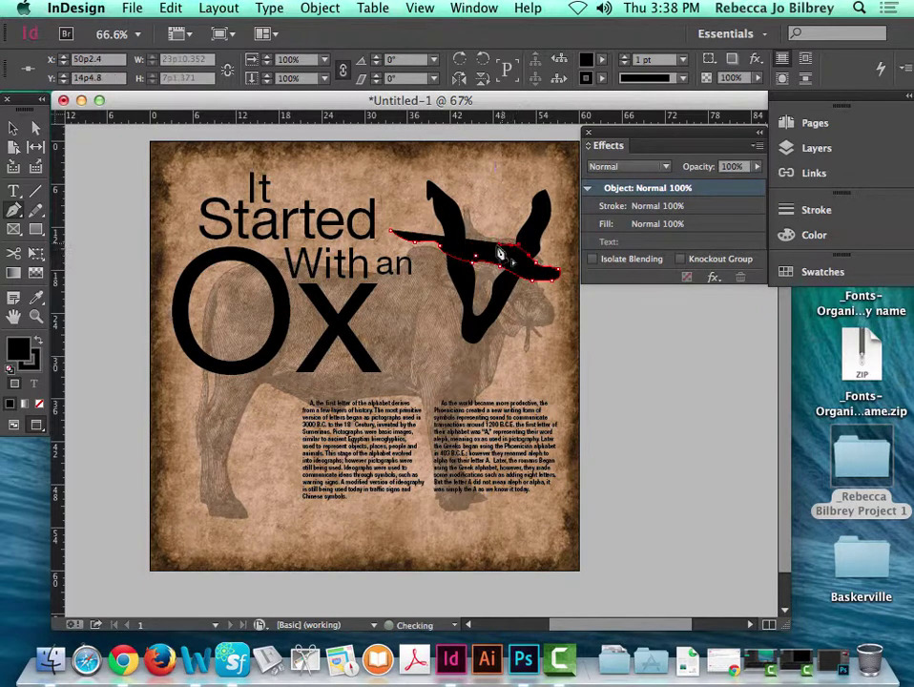
{"action": "left_click", "coordinate": [449, 237]}
{"action": "left_click", "coordinate": [422, 229]}
{"action": "left_click", "coordinate": [406, 225]}
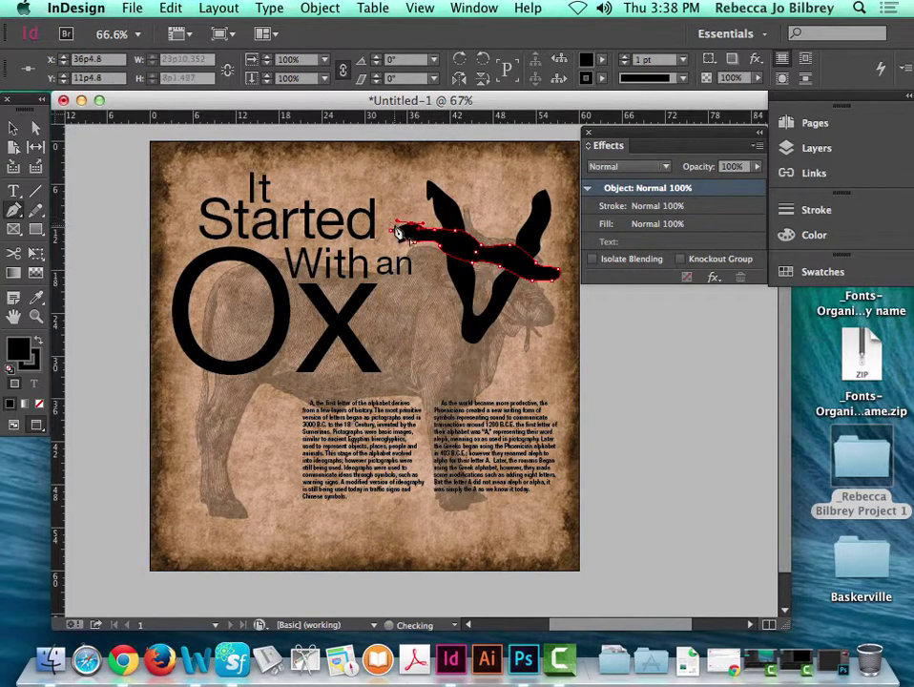
{"action": "left_click", "coordinate": [394, 231]}
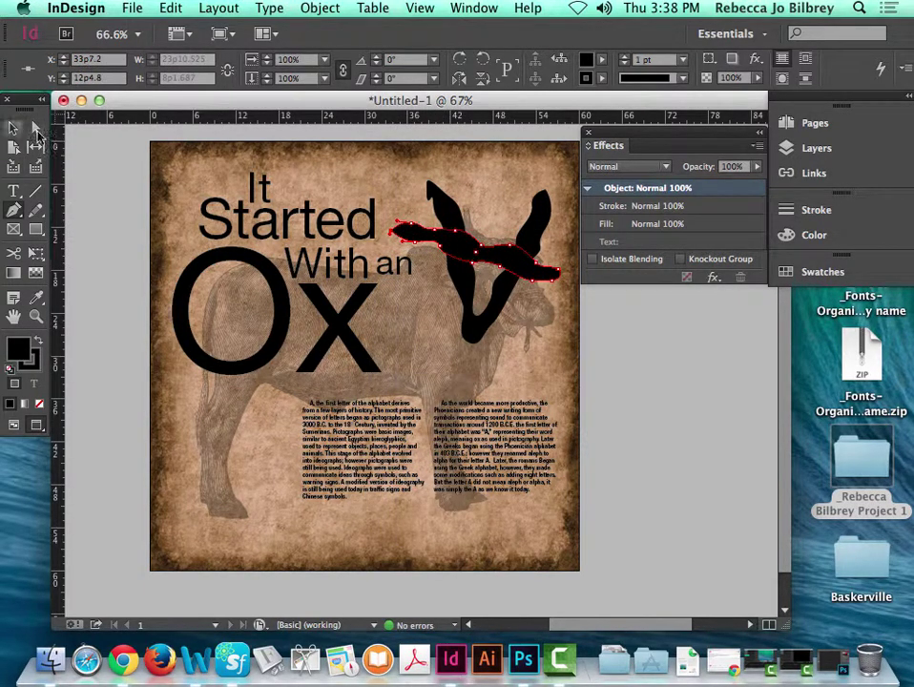
{"action": "left_click", "coordinate": [12, 130]}
{"action": "left_click", "coordinate": [694, 434]}
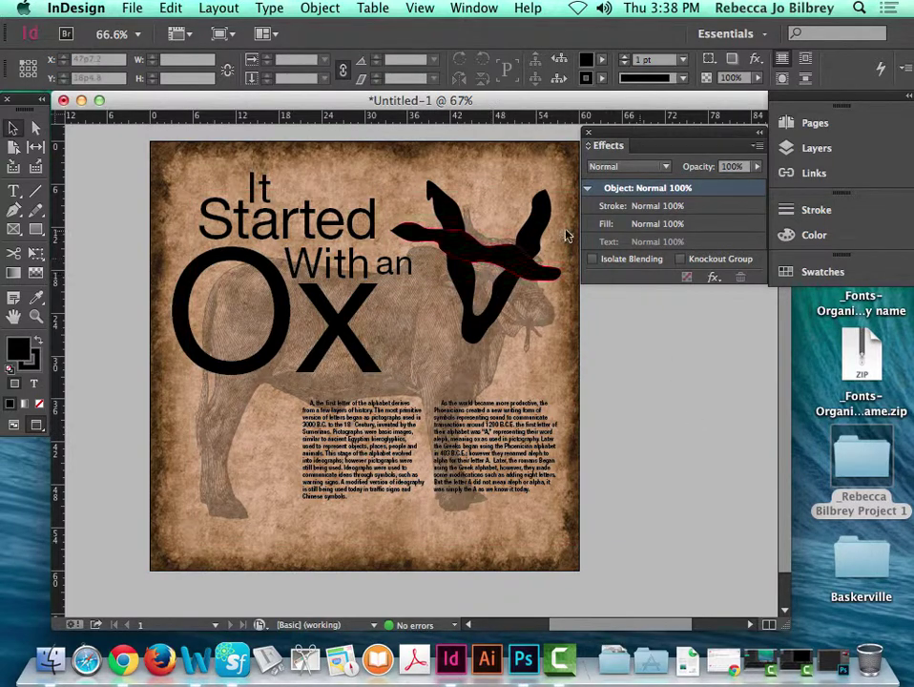
Smooth the notch at the V's left tip and round the crossbar's left end by adjusting their anchor points
{"action": "left_click", "coordinate": [35, 316]}
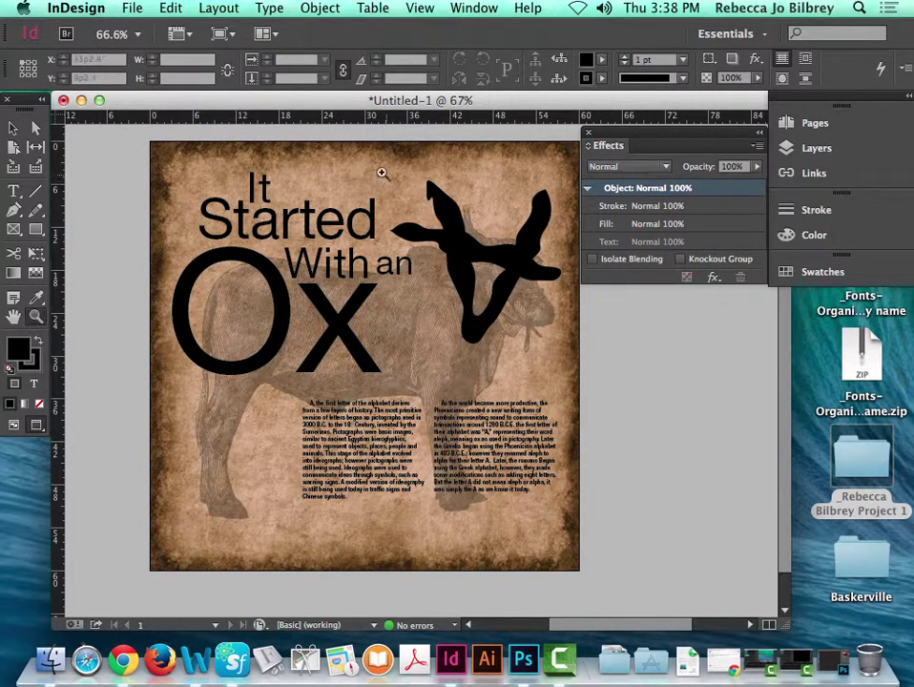
{"action": "left_click_drag", "start_coordinate": [644, 378], "coordinate": [679, 384]}
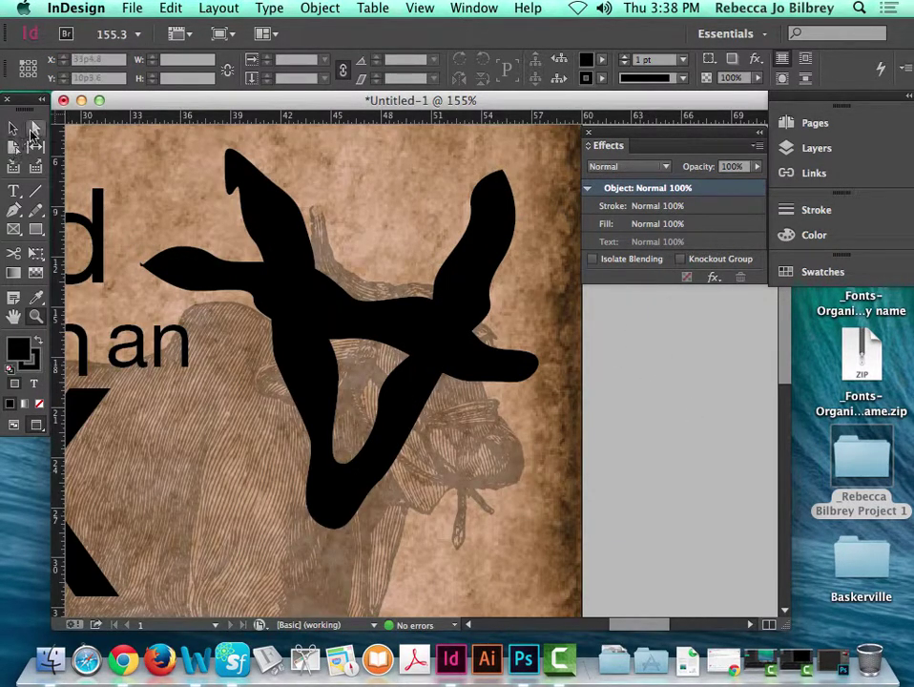
{"action": "left_click", "coordinate": [35, 134]}
{"action": "left_click", "coordinate": [241, 182]}
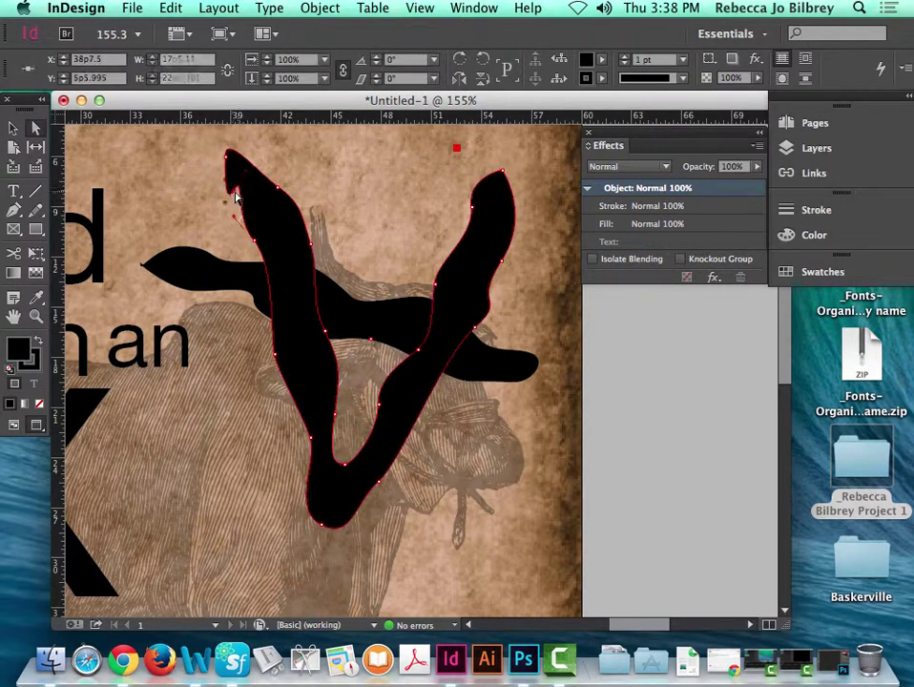
{"action": "left_click_drag", "start_coordinate": [235, 173], "coordinate": [239, 181]}
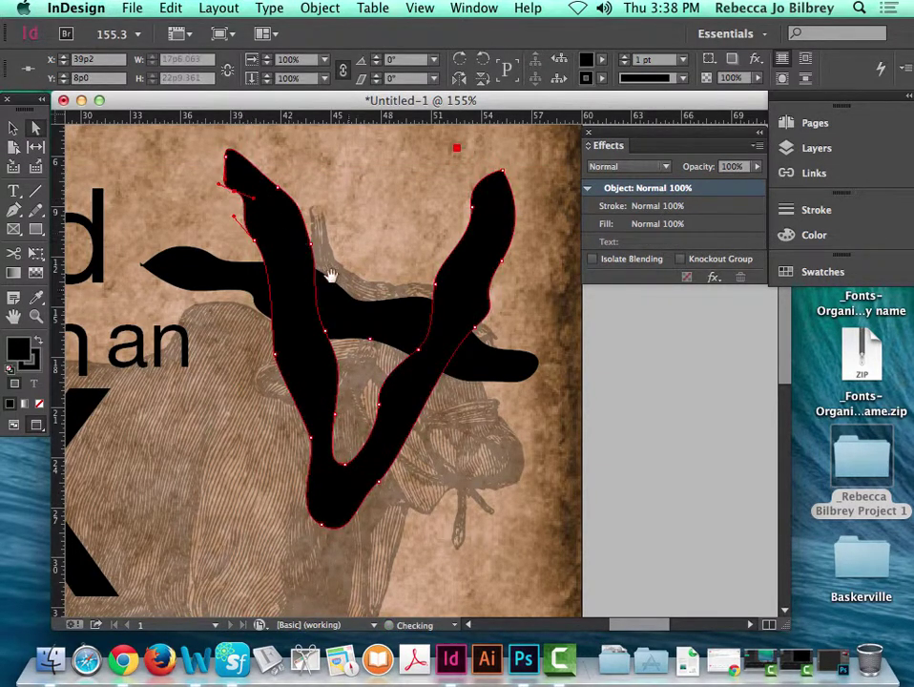
{"action": "left_click", "coordinate": [328, 301]}
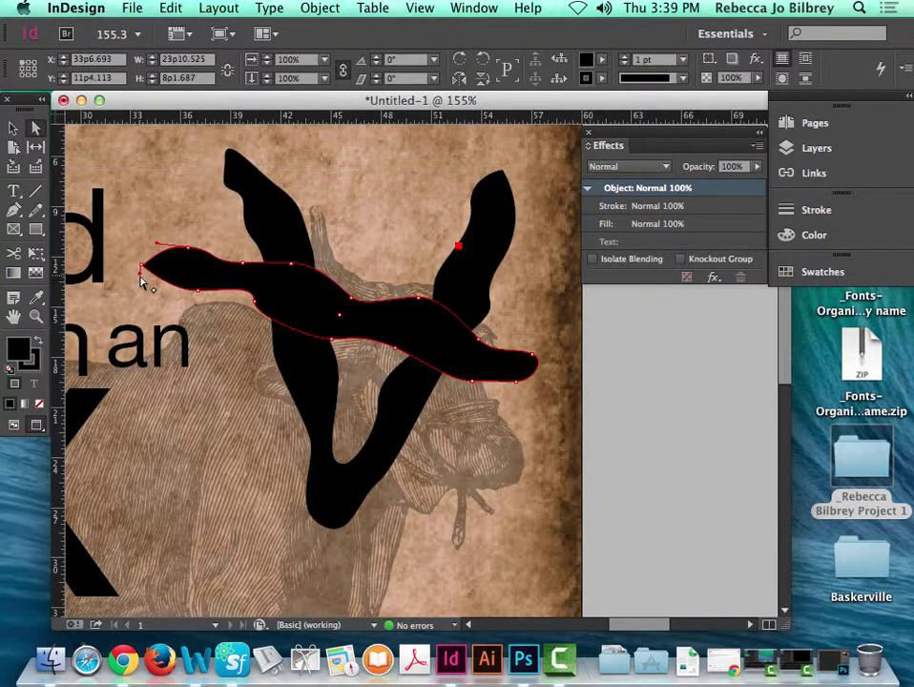
{"action": "left_click_drag", "start_coordinate": [142, 268], "coordinate": [133, 249]}
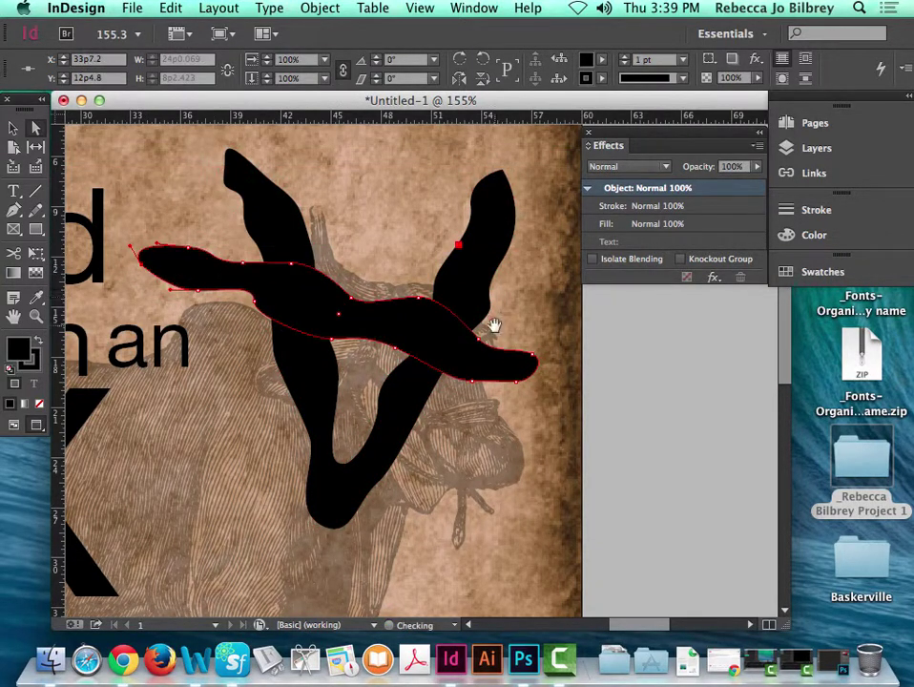
Shift the V shape slightly left along the crossbar to about X 37p5.5, Y 5p3.1, and deselect it
{"action": "left_click", "coordinate": [420, 405]}
{"action": "left_click_drag", "start_coordinate": [420, 406], "coordinate": [404, 401]}
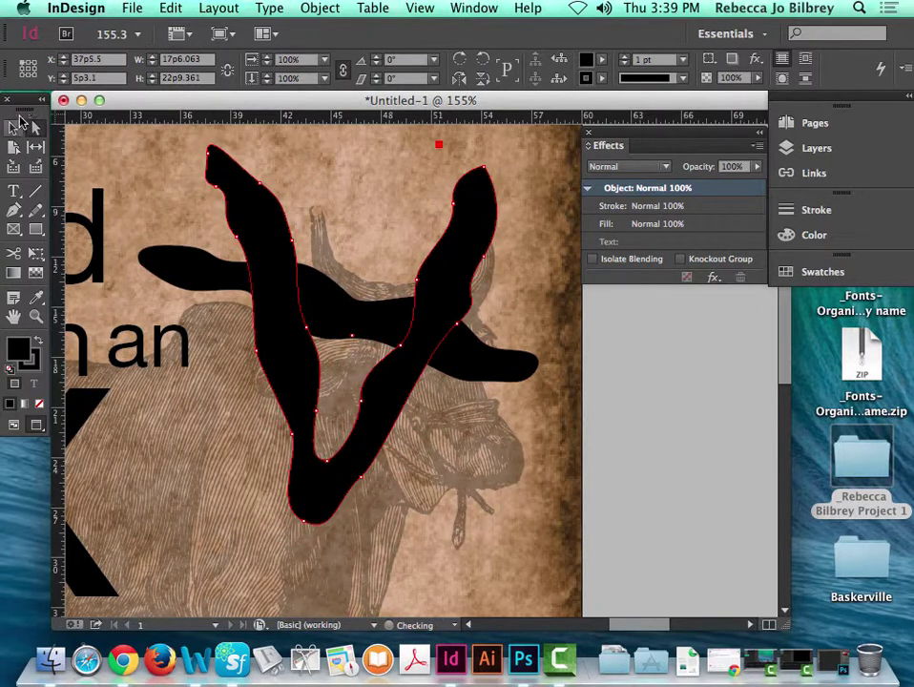
{"action": "key", "text": "v"}
{"action": "left_click", "coordinate": [689, 440]}
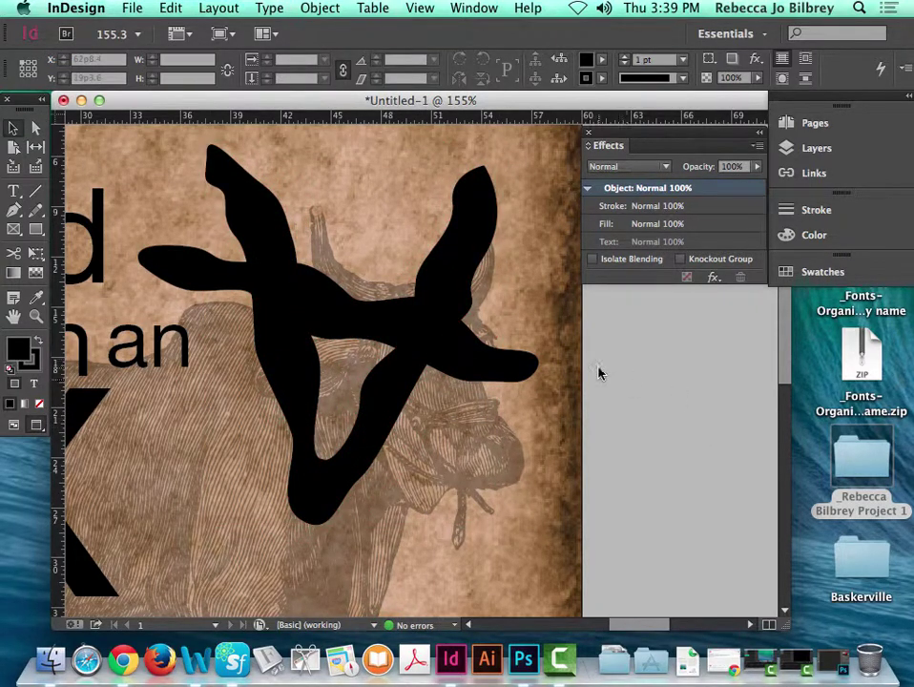
{"action": "key", "text": "super+0"}
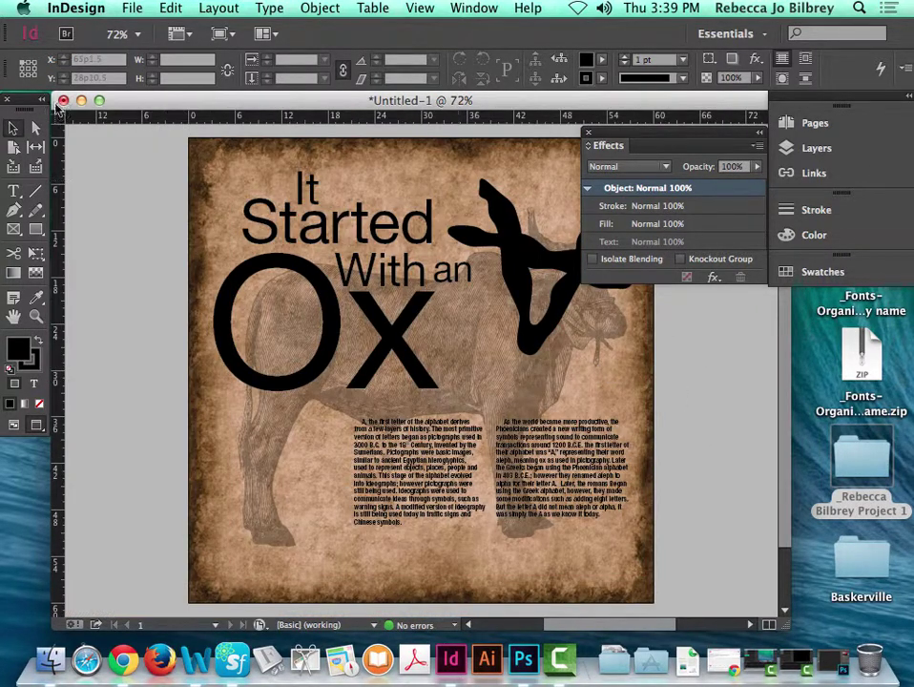
Group the V and crossbar shapes, and give the group 67% opacity and no stroke
{"action": "left_click_drag", "start_coordinate": [445, 221], "coordinate": [535, 269]}
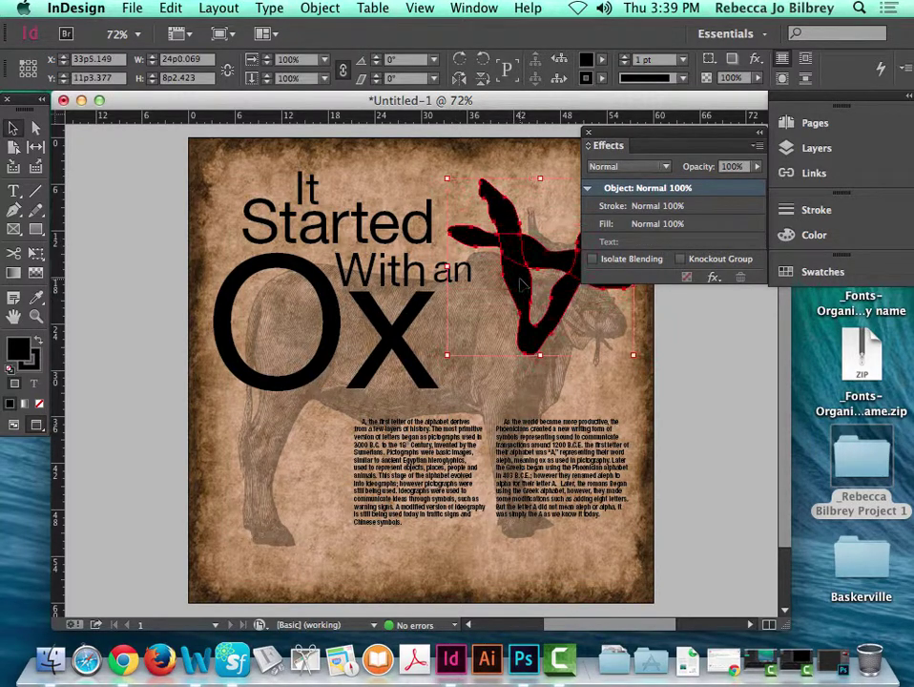
{"action": "key", "text": "super+g"}
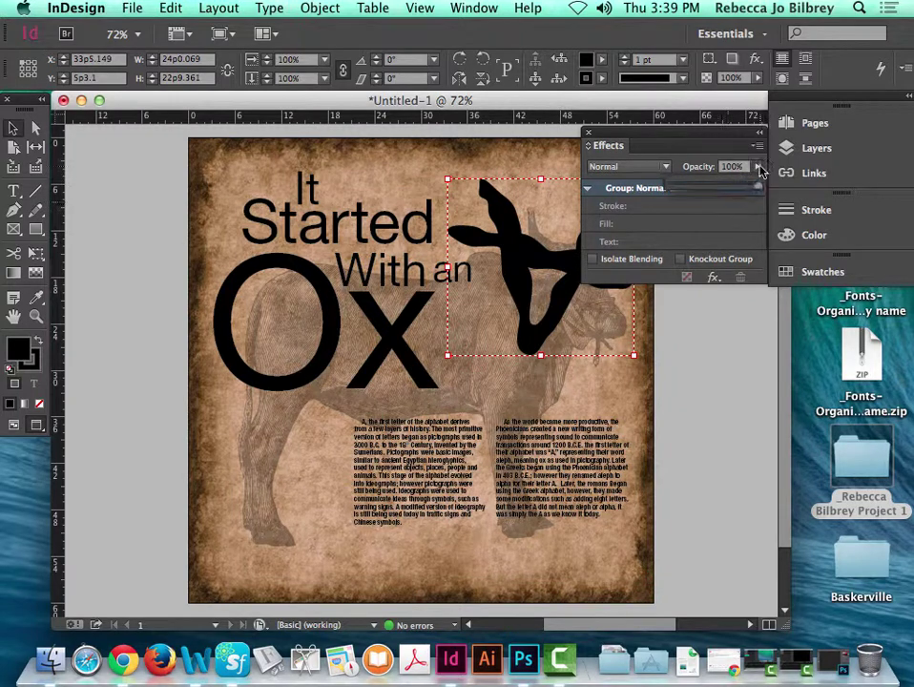
{"action": "left_click_drag", "start_coordinate": [757, 168], "coordinate": [729, 192]}
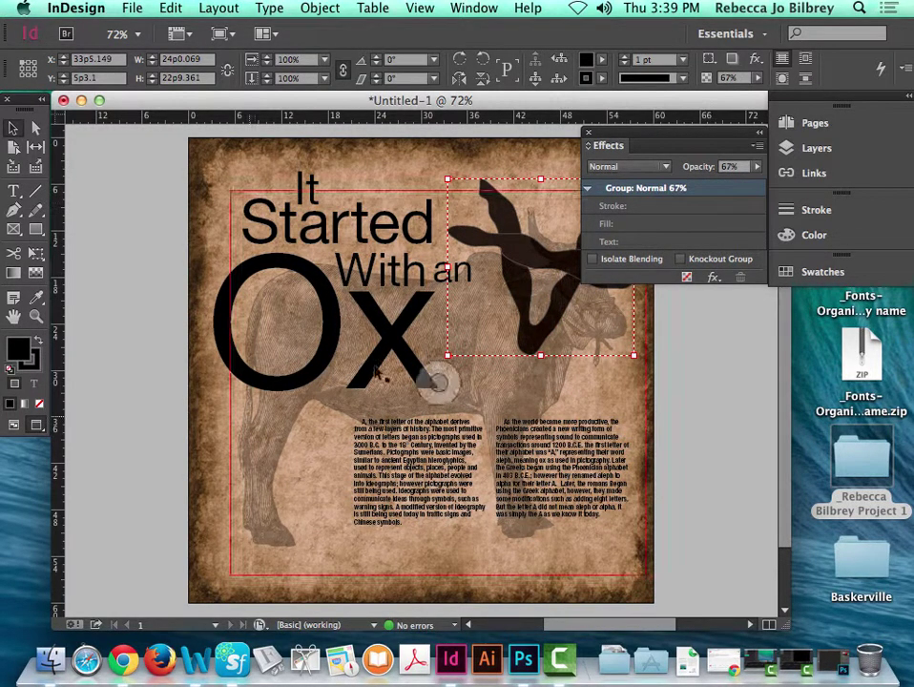
{"action": "key", "text": "slash"}
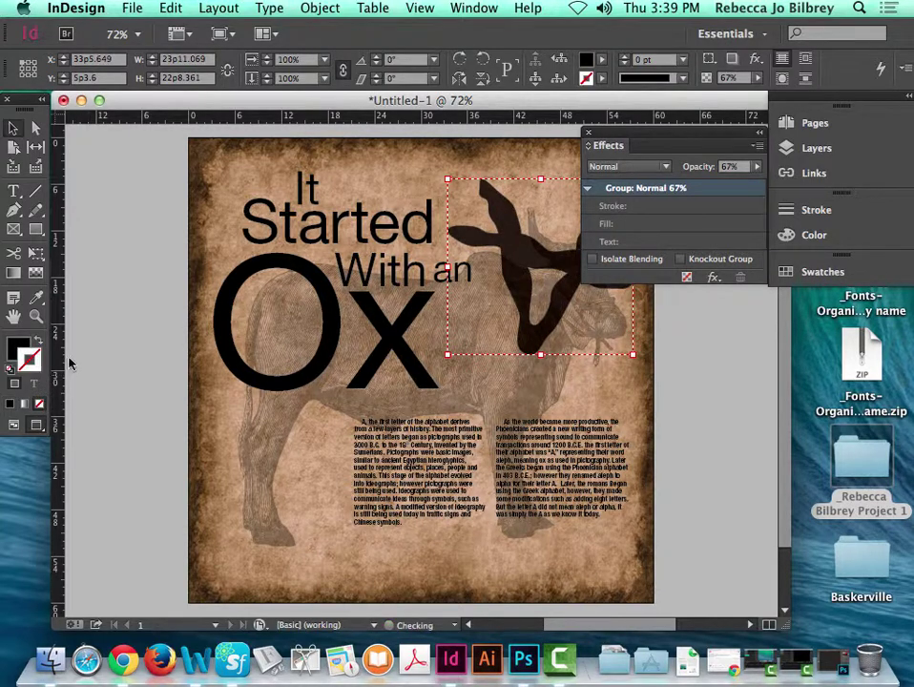
Scale the symbol group down to about 7p5 by 7p1 and move it beneath the second text column
{"action": "left_click_drag", "start_coordinate": [659, 141], "coordinate": [692, 136]}
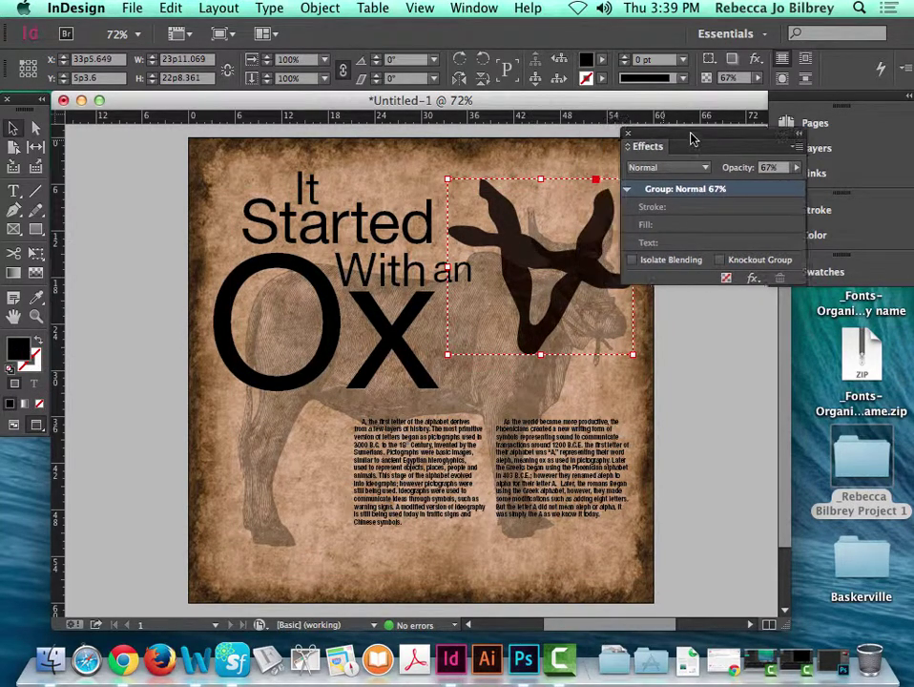
{"action": "left_click_drag", "start_coordinate": [605, 191], "coordinate": [446, 365]}
{"action": "left_click_drag", "start_coordinate": [391, 404], "coordinate": [305, 473]}
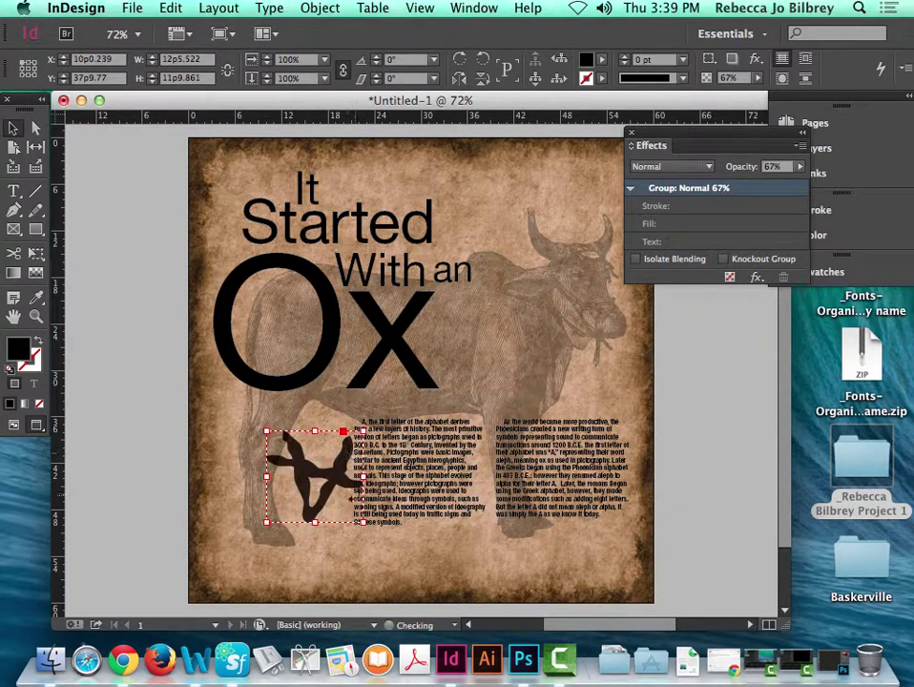
{"action": "left_click_drag", "start_coordinate": [362, 523], "coordinate": [626, 553]}
Shrink the symbol group to about text height and place it directly after the word "today." ending the second column
{"action": "key", "text": "z"}
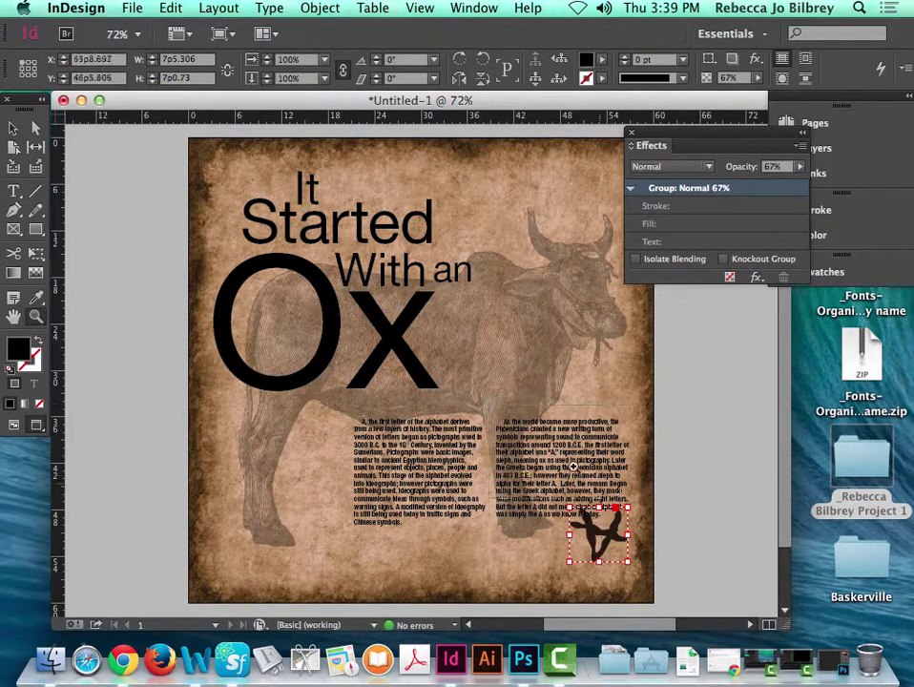
{"action": "left_click_drag", "start_coordinate": [490, 405], "coordinate": [696, 575]}
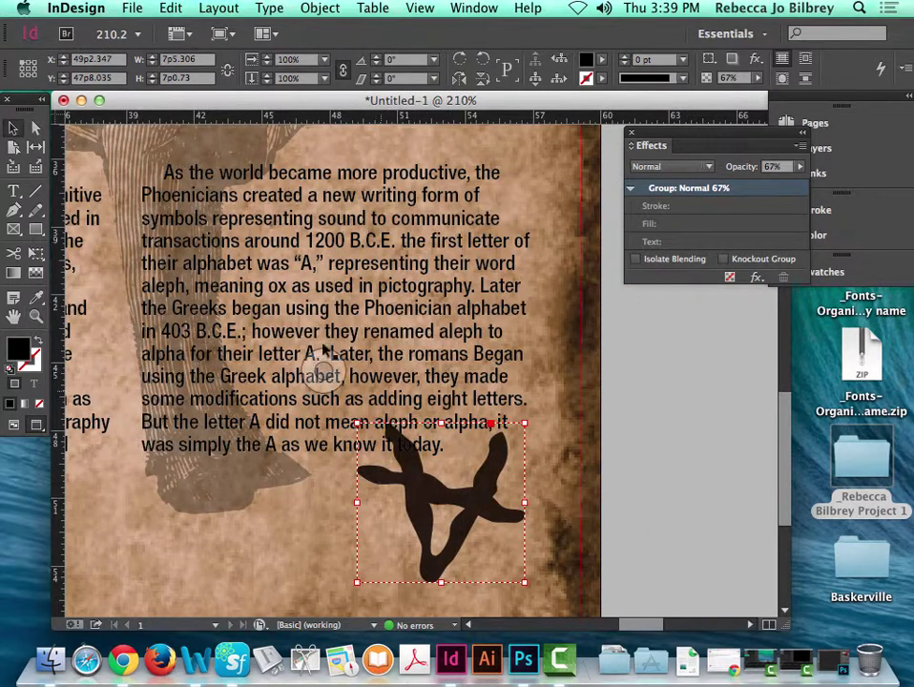
{"action": "left_click_drag", "start_coordinate": [524, 581], "coordinate": [473, 449]}
{"action": "left_click", "coordinate": [616, 470]}
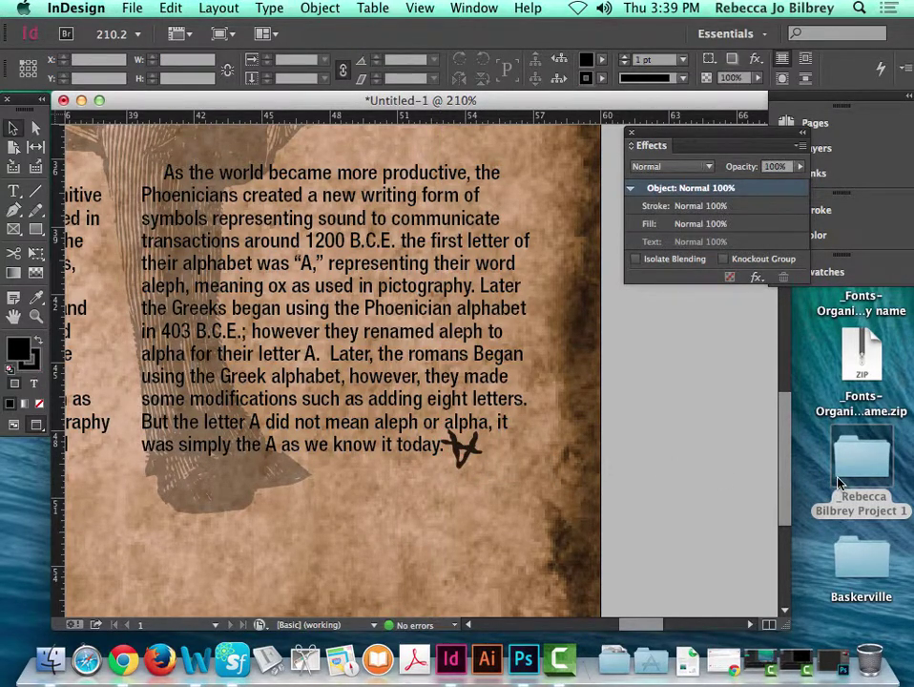
{"action": "key", "text": "super+0"}
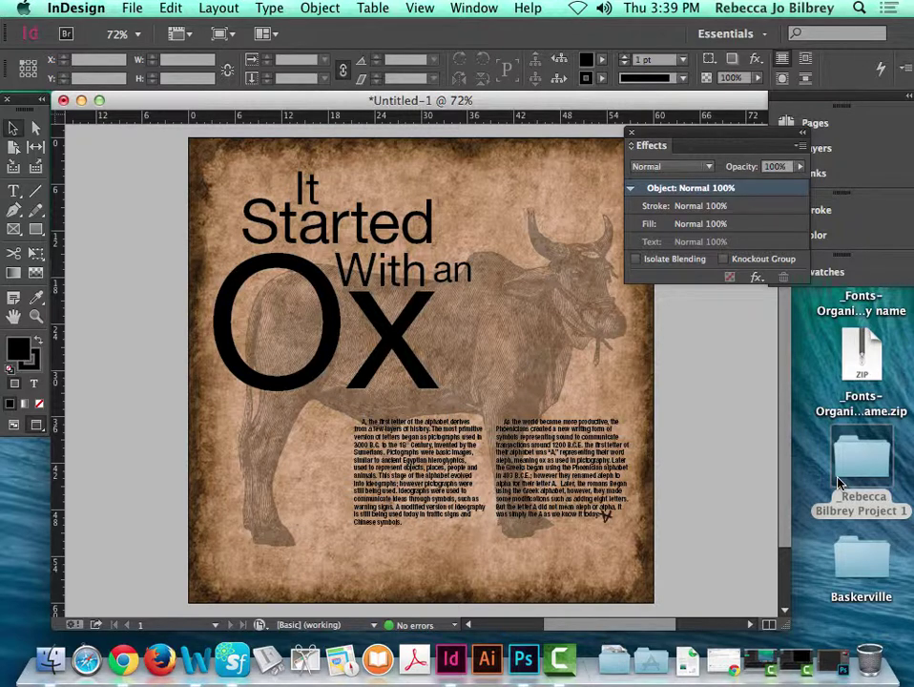
Unlock the Text Type layer, select the body text frames near the small symbol, and clear the selection
{"action": "left_click", "coordinate": [812, 122]}
{"action": "left_click", "coordinate": [814, 147]}
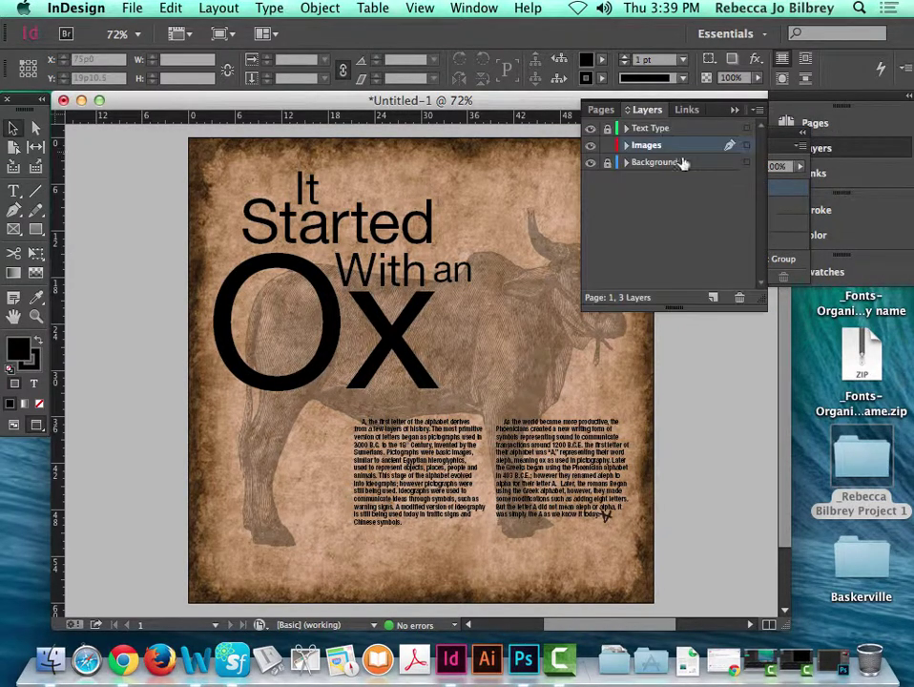
{"action": "left_click", "coordinate": [467, 463]}
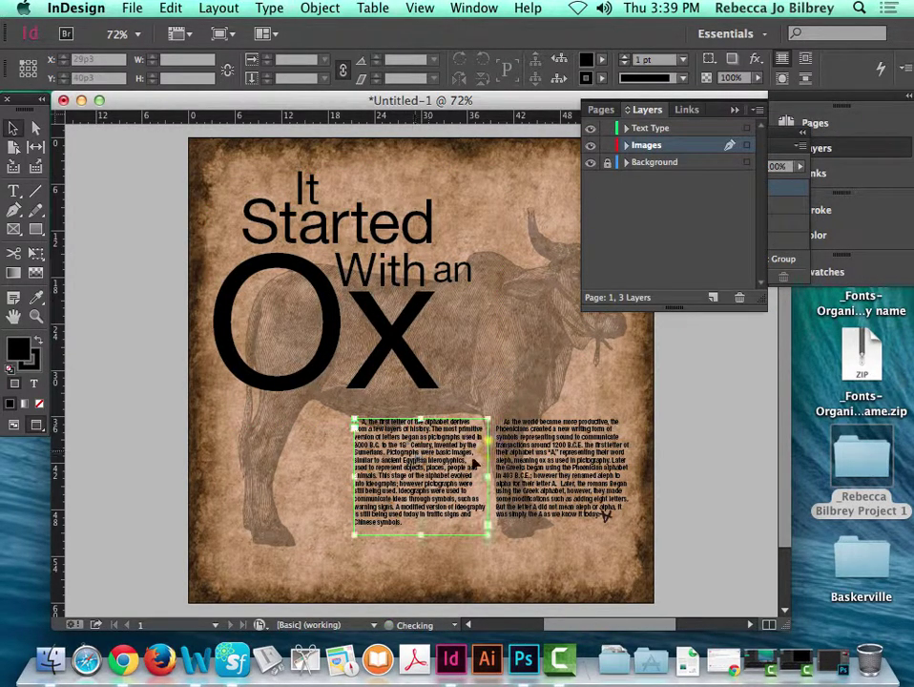
{"action": "left_click", "coordinate": [551, 474], "text": "shift"}
{"action": "left_click", "coordinate": [609, 524]}
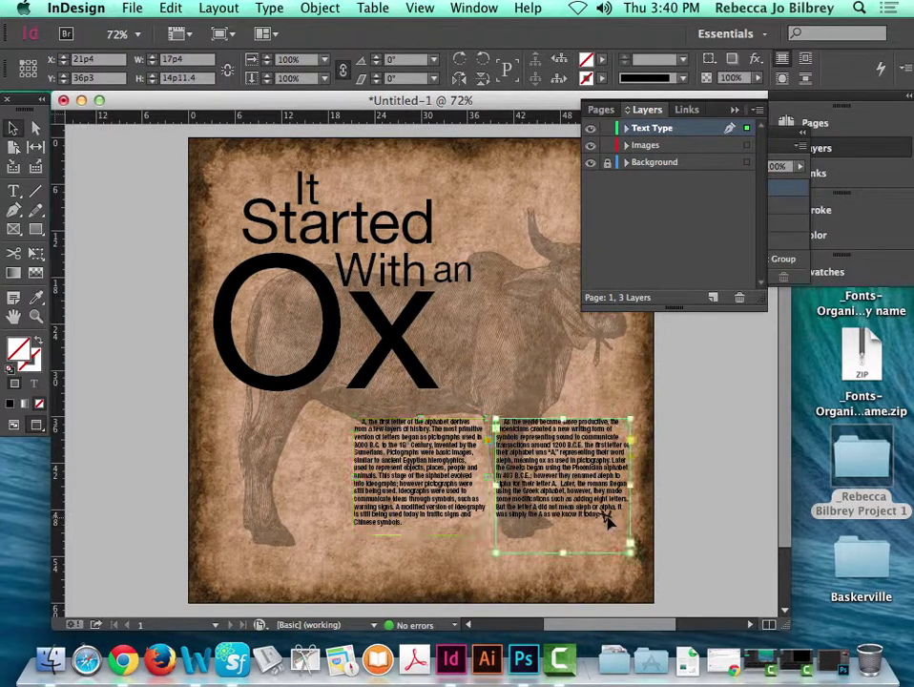
{"action": "key", "text": "z"}
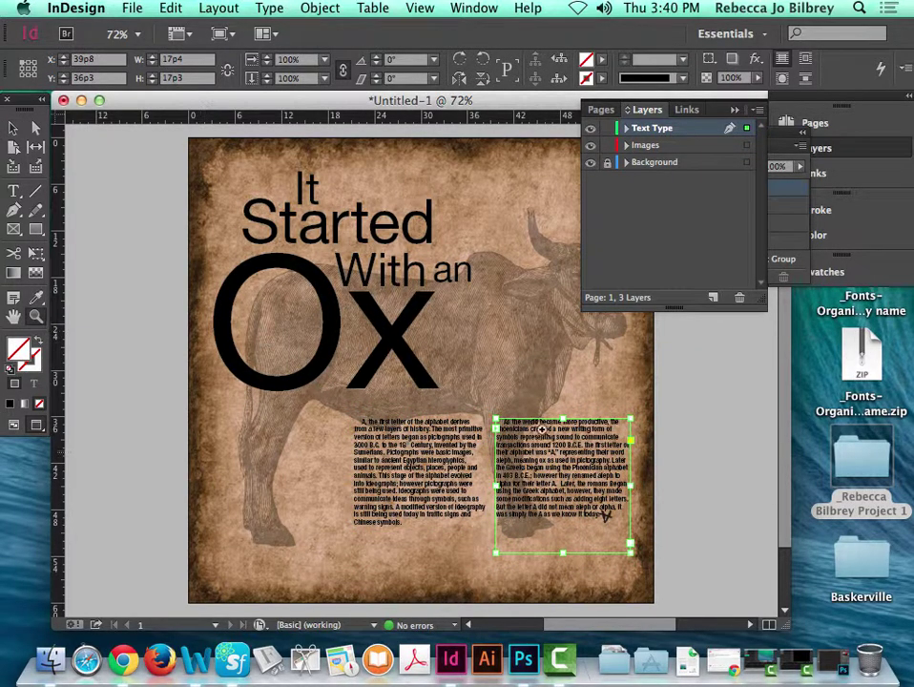
{"action": "left_click_drag", "start_coordinate": [678, 579], "coordinate": [476, 399]}
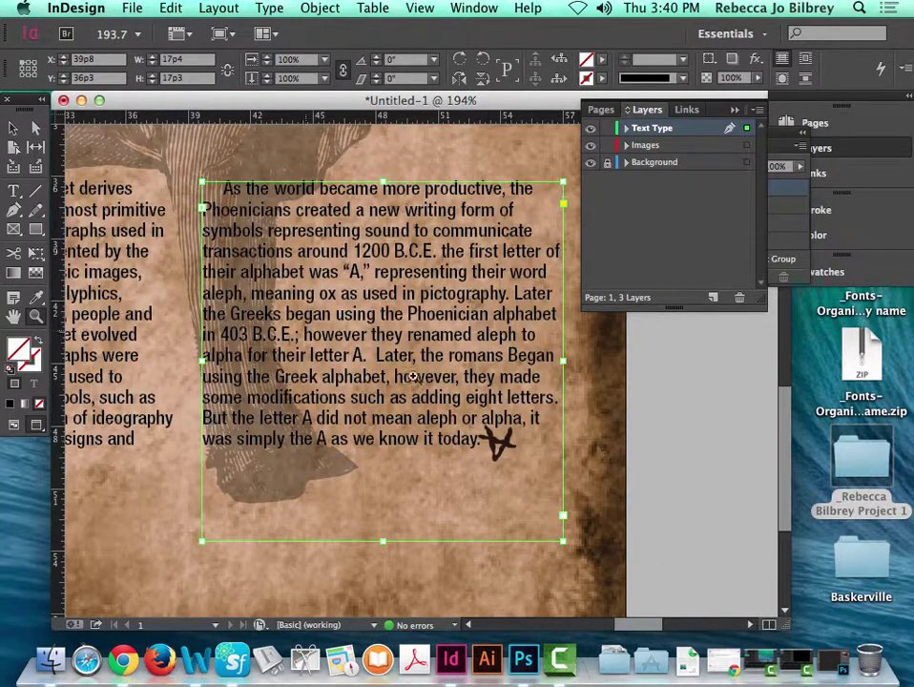
{"action": "left_click", "coordinate": [13, 127]}
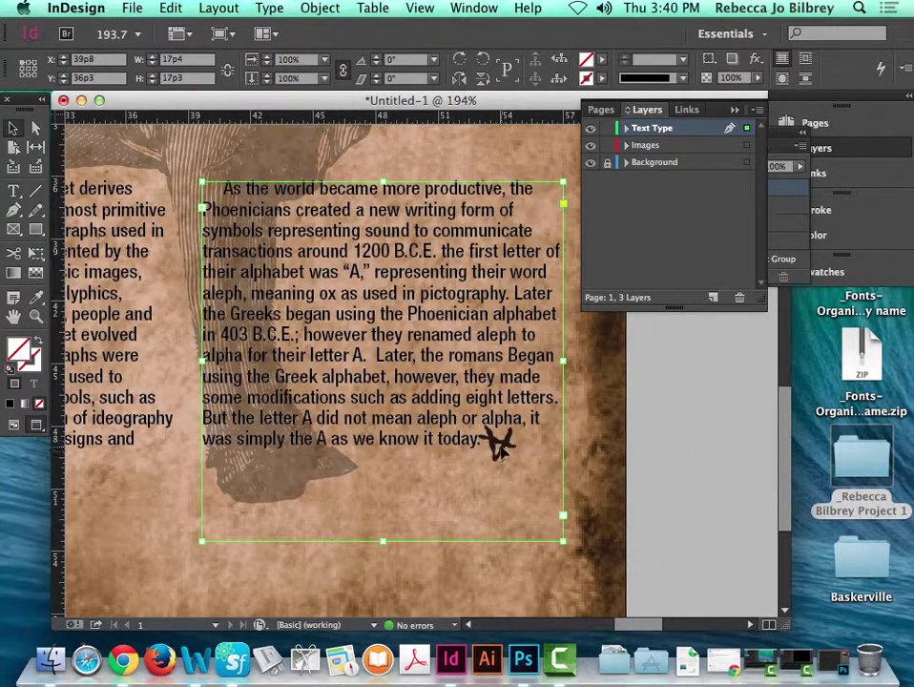
{"action": "key", "text": "super+shift+a"}
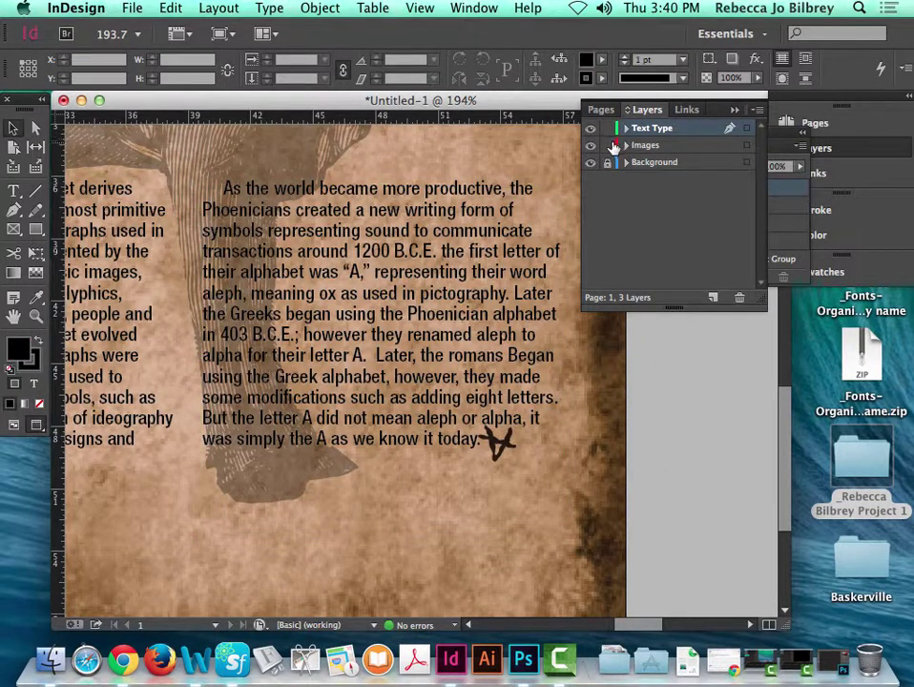
With the Text Type layer locked, try moving the small ox symbol off the page and below the second column, and undo the moves
{"action": "left_click", "coordinate": [649, 146]}
{"action": "left_click", "coordinate": [379, 342]}
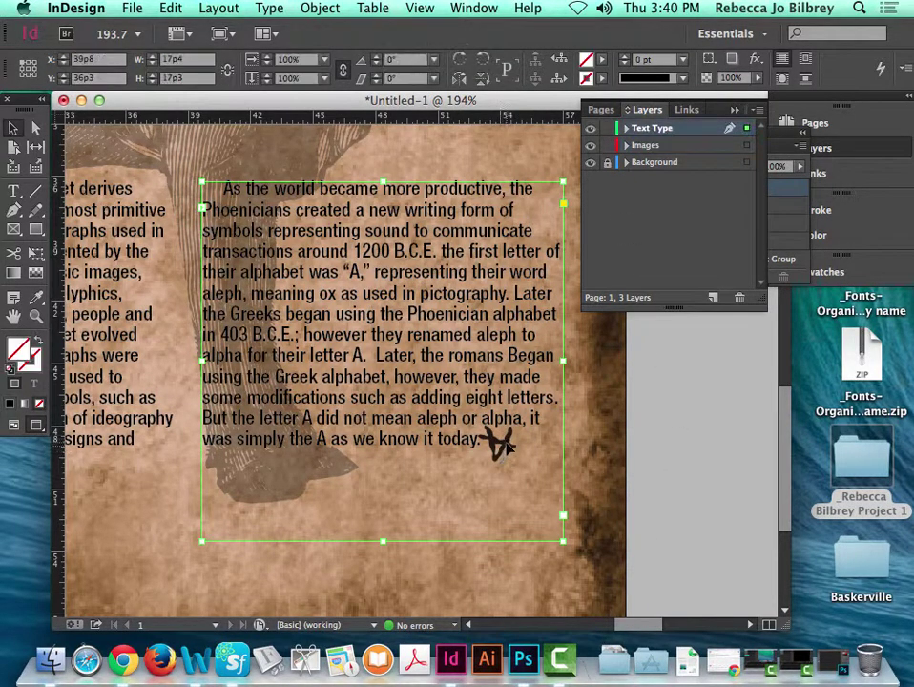
{"action": "left_click", "coordinate": [607, 128]}
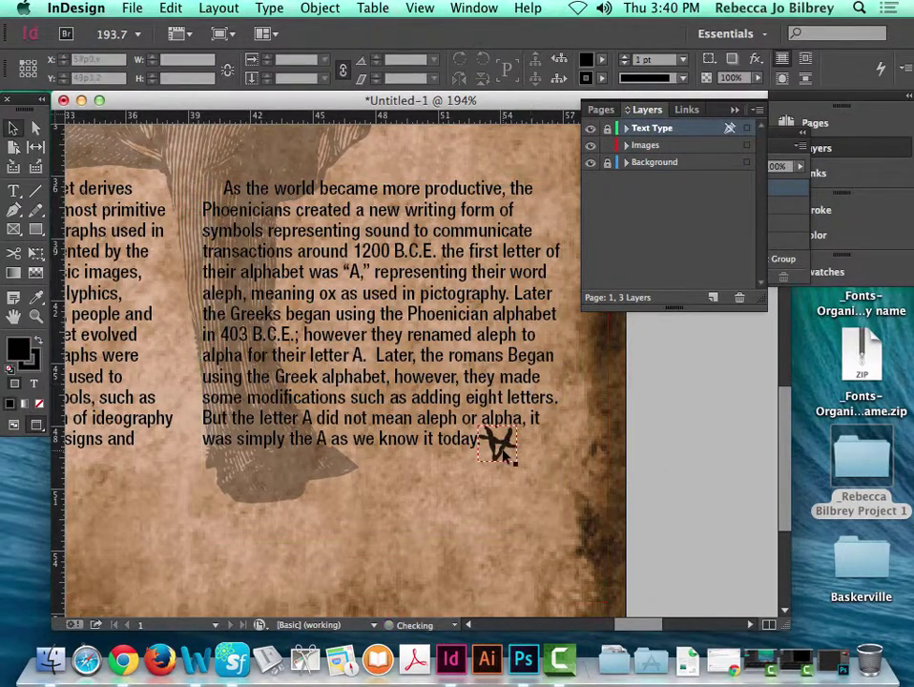
{"action": "left_click", "coordinate": [506, 447]}
{"action": "left_click_drag", "start_coordinate": [501, 445], "coordinate": [704, 452]}
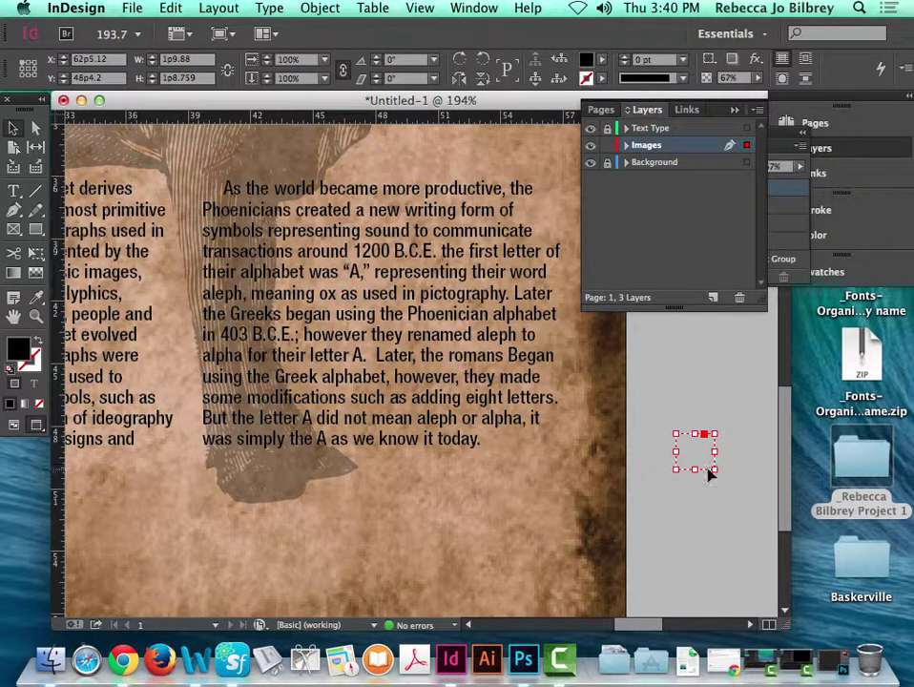
{"action": "left_click_drag", "start_coordinate": [707, 473], "coordinate": [491, 512]}
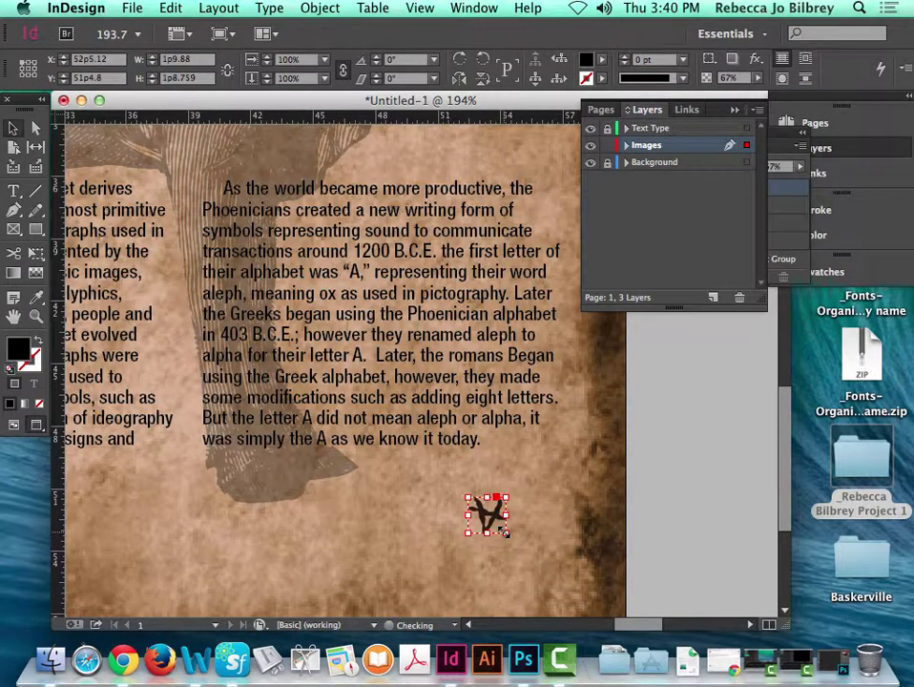
{"action": "key", "text": "super+z"}
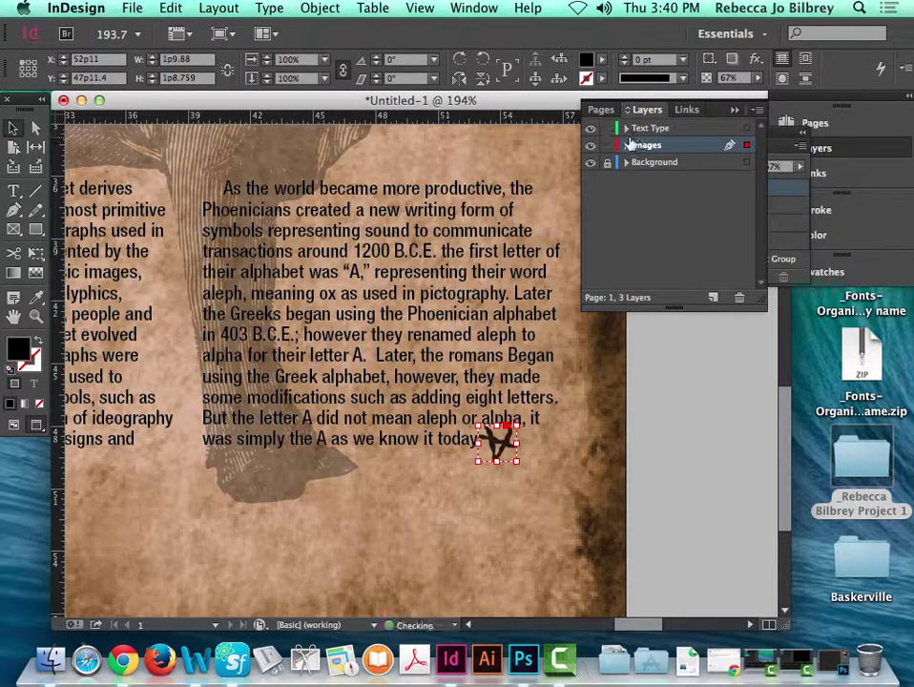
Widen the first text column's frame to 19p2 by extending its left edge outward
{"action": "left_click", "coordinate": [387, 349]}
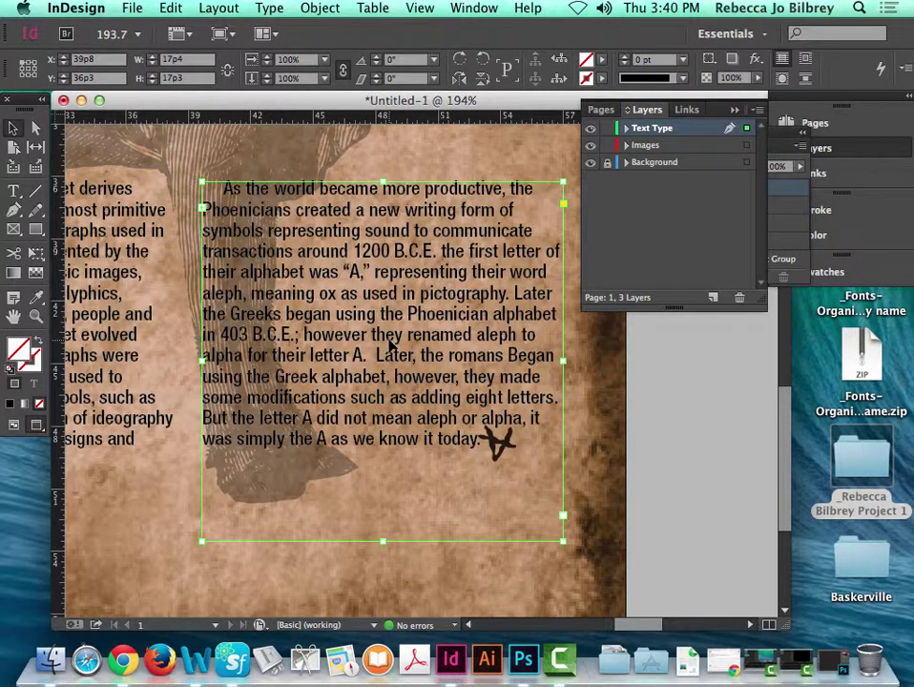
{"action": "key", "text": "super+minus"}
{"action": "key", "text": "super+minus"}
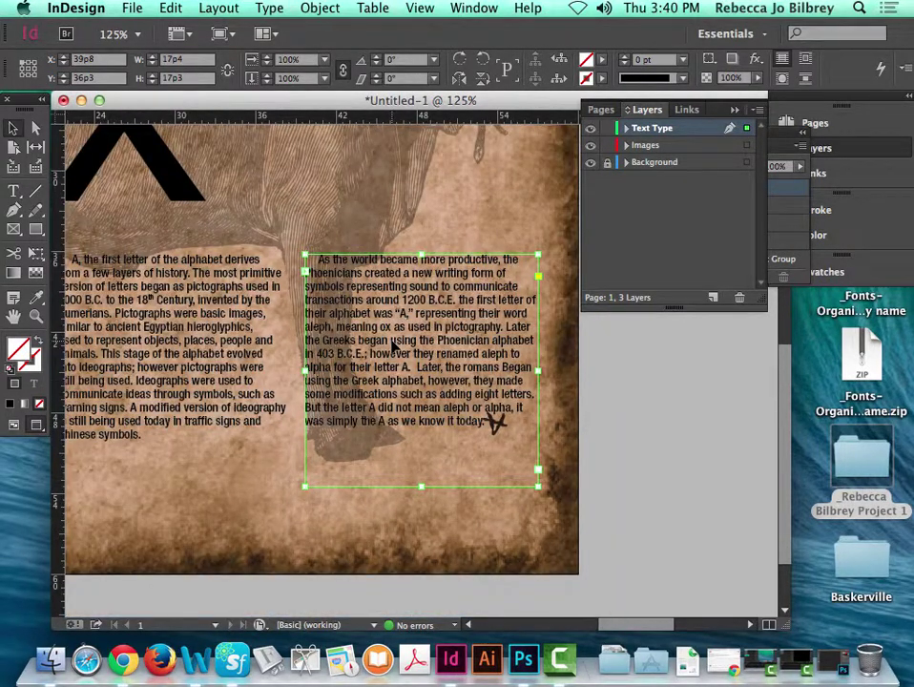
{"action": "key", "text": "super+minus"}
{"action": "left_click", "coordinate": [191, 358]}
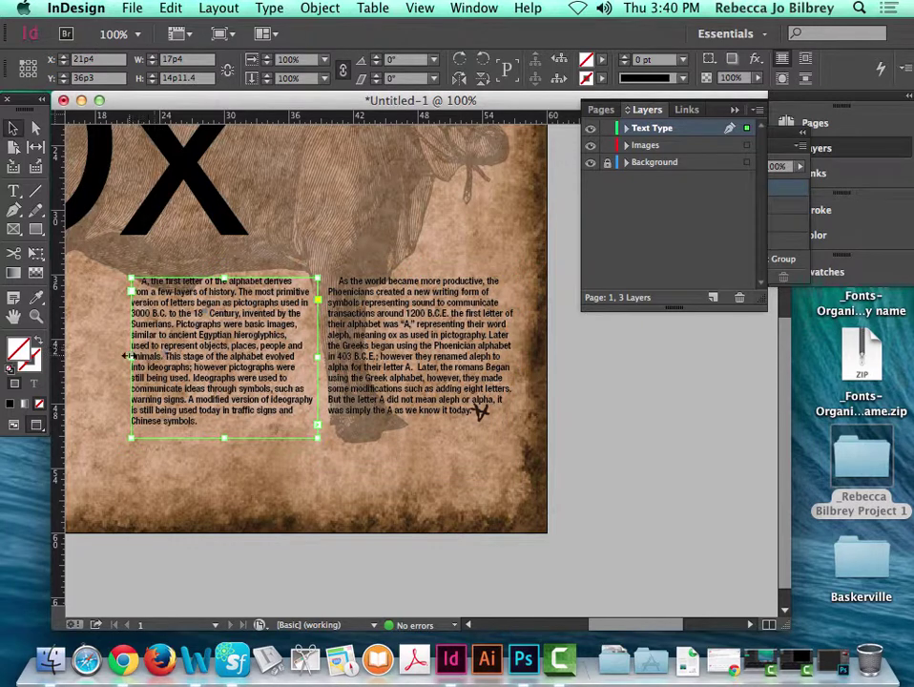
{"action": "left_click_drag", "start_coordinate": [126, 356], "coordinate": [112, 356]}
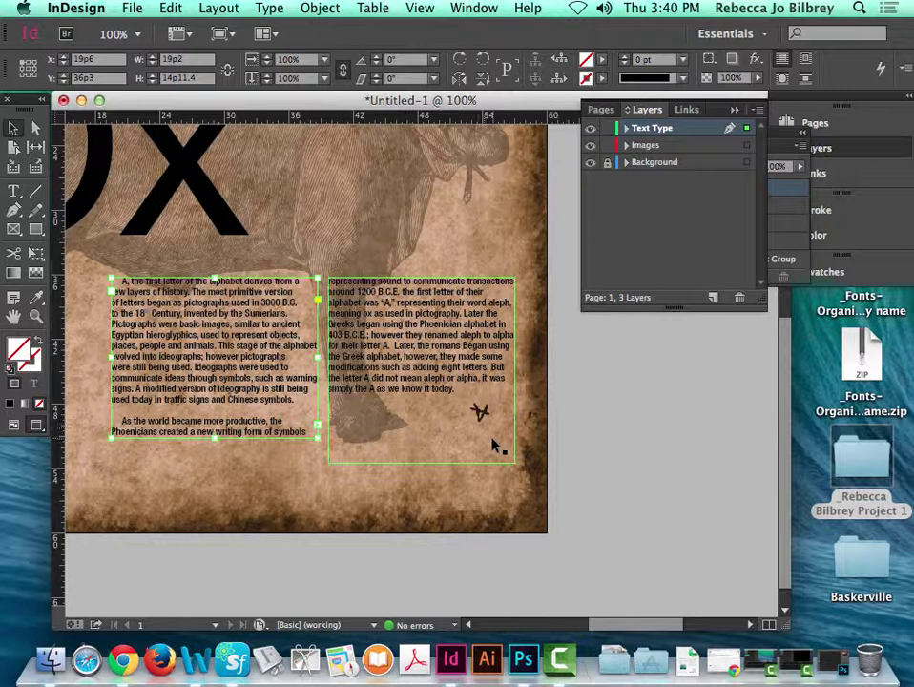
Lock the Text Type layer and cut the loose ox symbol from the Images layer
{"action": "left_click", "coordinate": [608, 128]}
{"action": "left_click", "coordinate": [480, 413]}
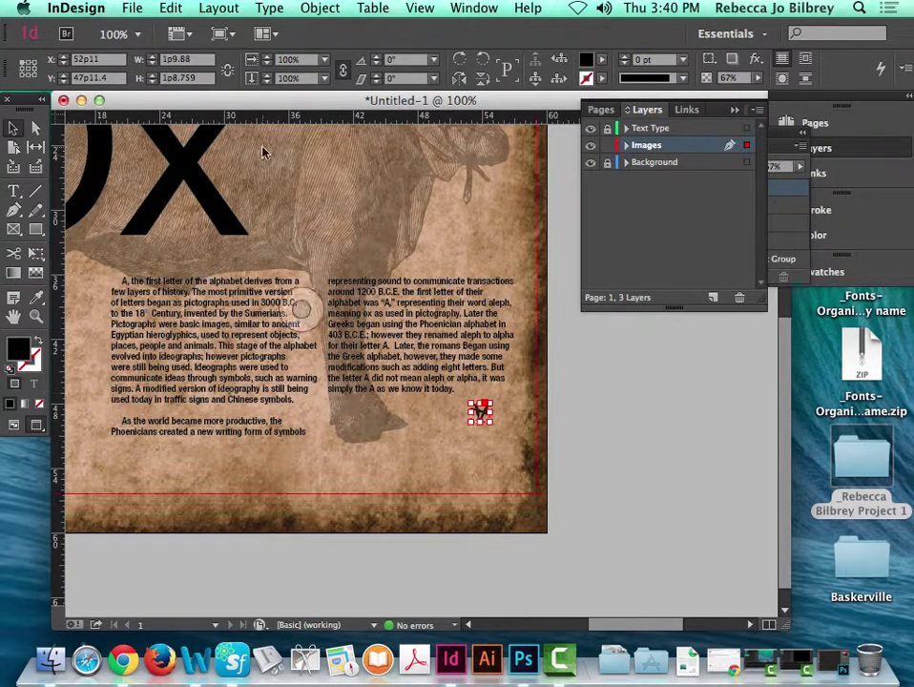
{"action": "left_click", "coordinate": [171, 8]}
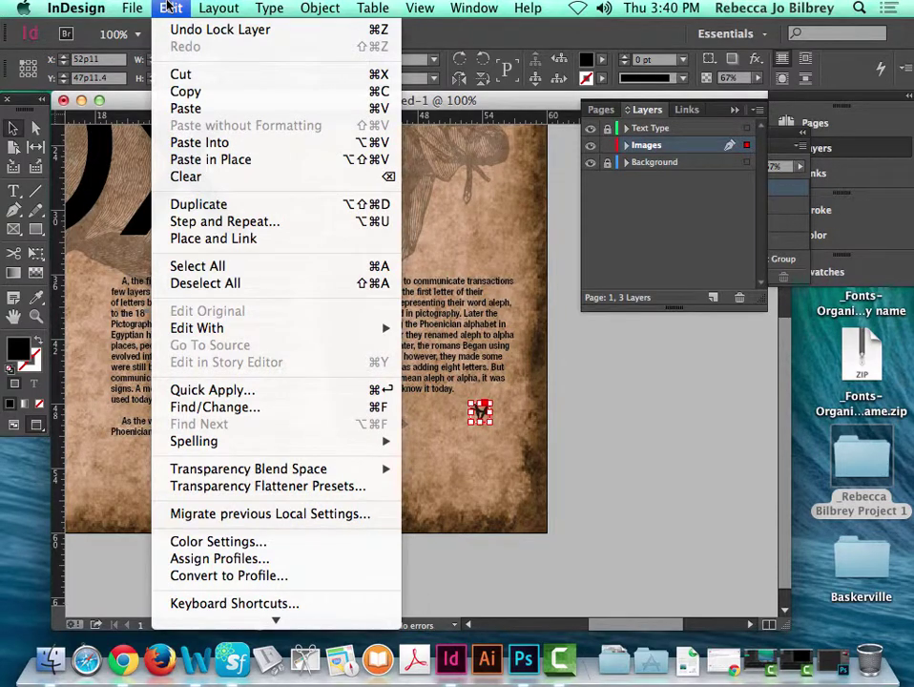
{"action": "left_click", "coordinate": [183, 75]}
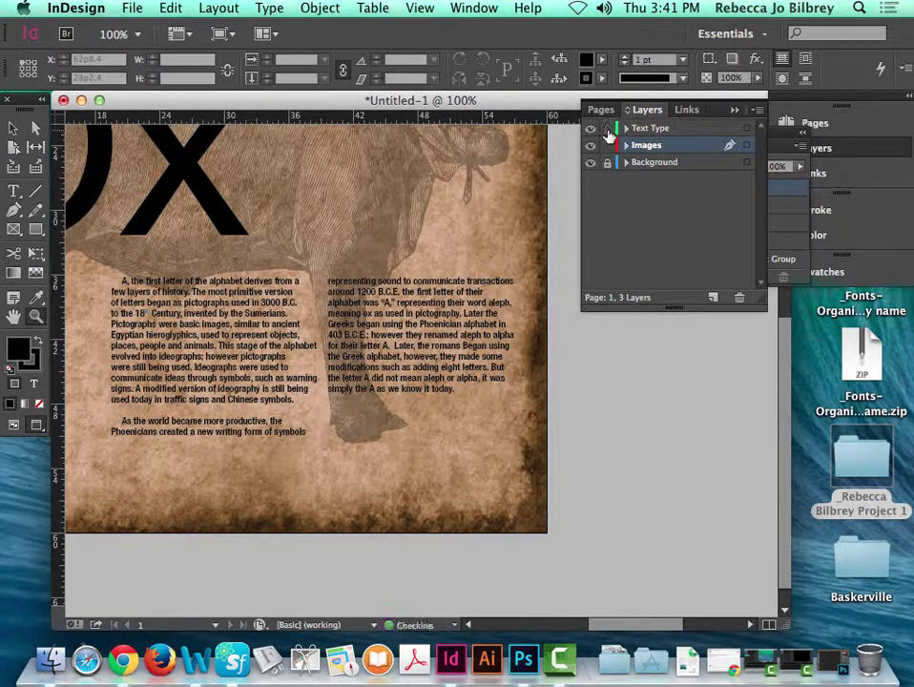
Unlock the Text Type layer and paste the ox symbol inline in the text, right after the closing word "today."
{"action": "left_click_drag", "start_coordinate": [339, 255], "coordinate": [591, 441]}
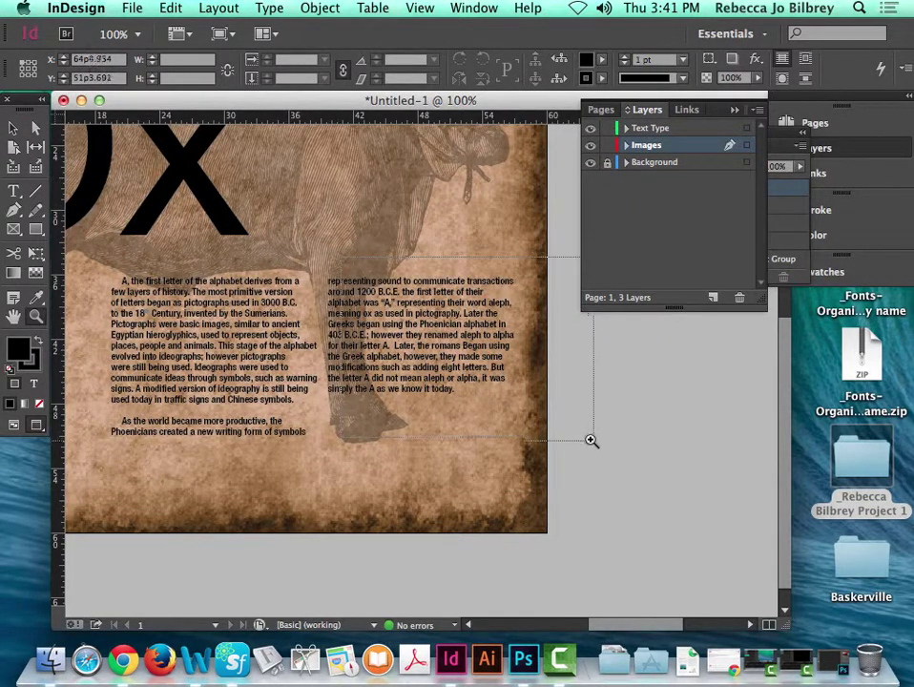
{"action": "key", "text": "t"}
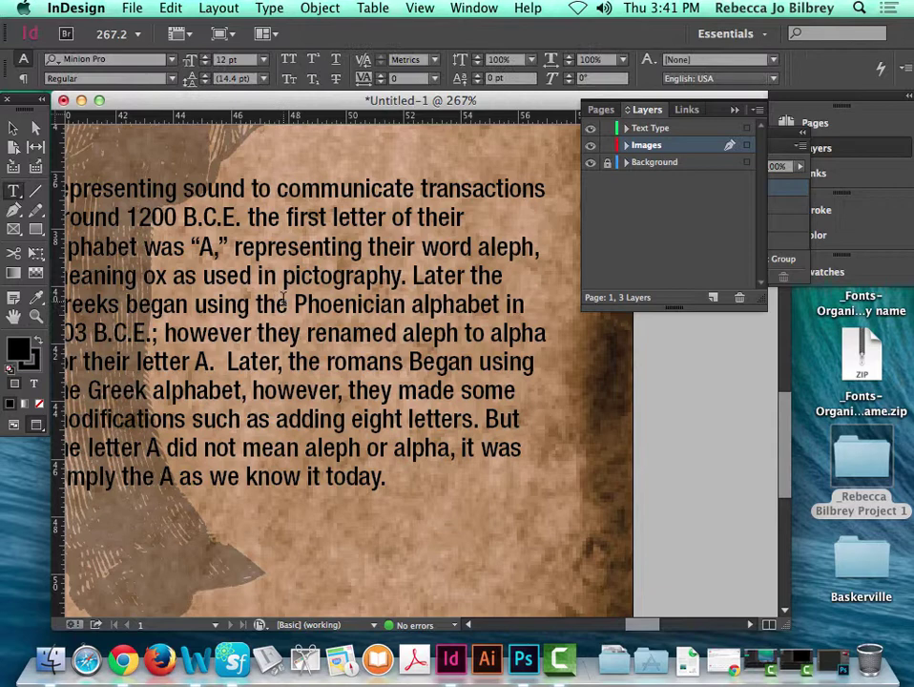
{"action": "left_click", "coordinate": [381, 468]}
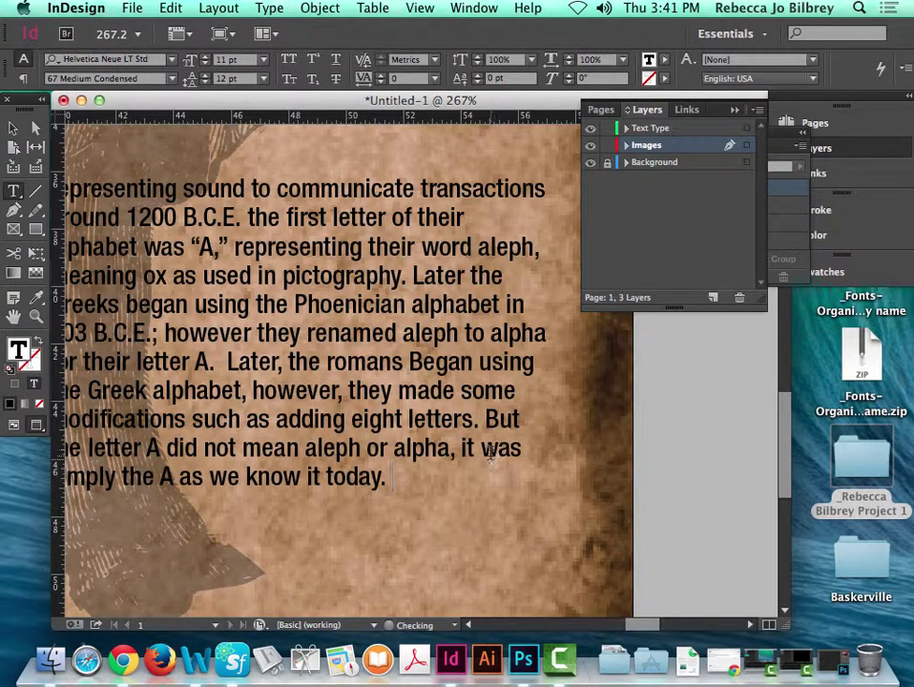
{"action": "key", "text": "Escape"}
{"action": "key", "text": "ctrl+v"}
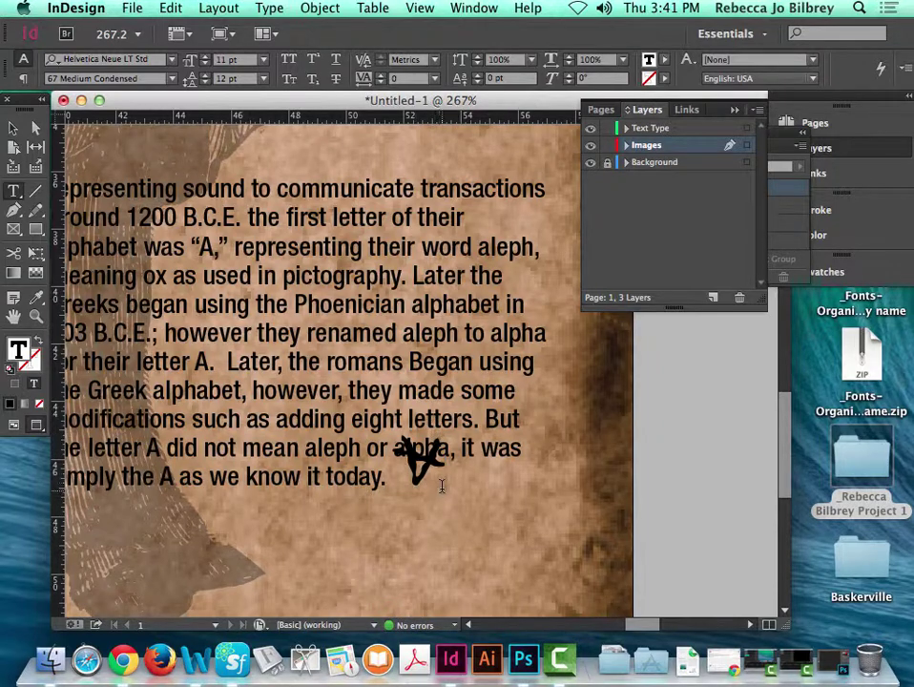
Select the inline ox symbol, set its baseline shift to -10 pt, and leave text editing
{"action": "left_click_drag", "start_coordinate": [444, 471], "coordinate": [410, 479]}
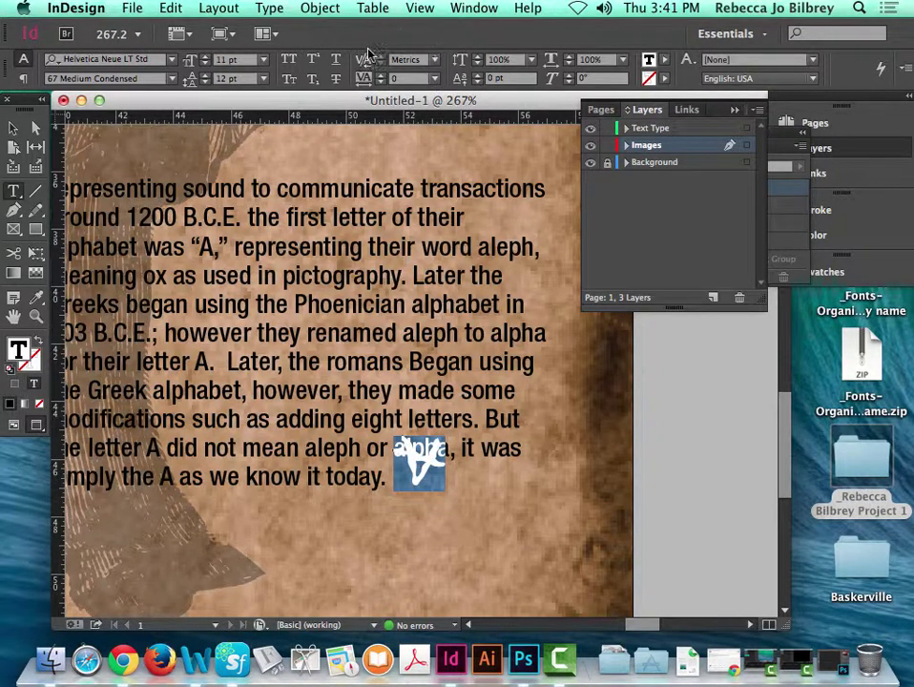
{"action": "left_click", "coordinate": [478, 82]}
{"action": "left_click", "coordinate": [478, 82]}
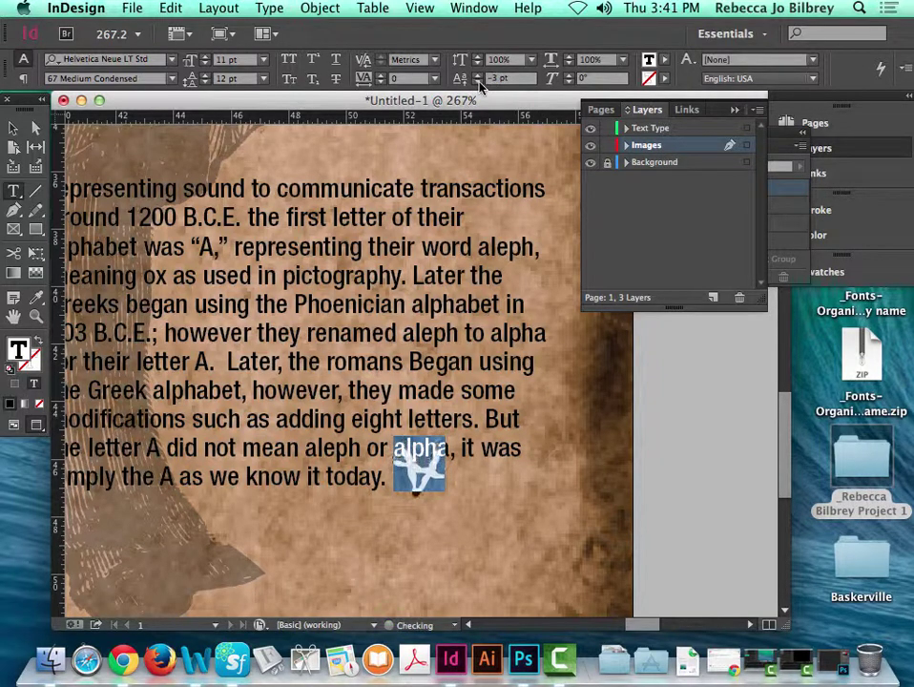
{"action": "left_click", "coordinate": [478, 82]}
{"action": "left_click", "coordinate": [478, 82]}
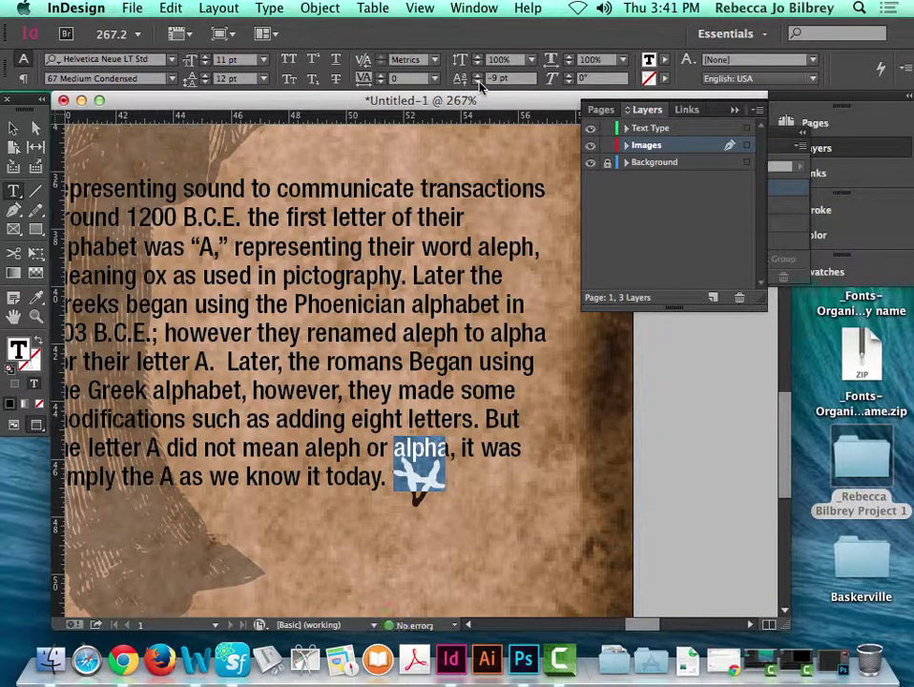
{"action": "left_click", "coordinate": [480, 84]}
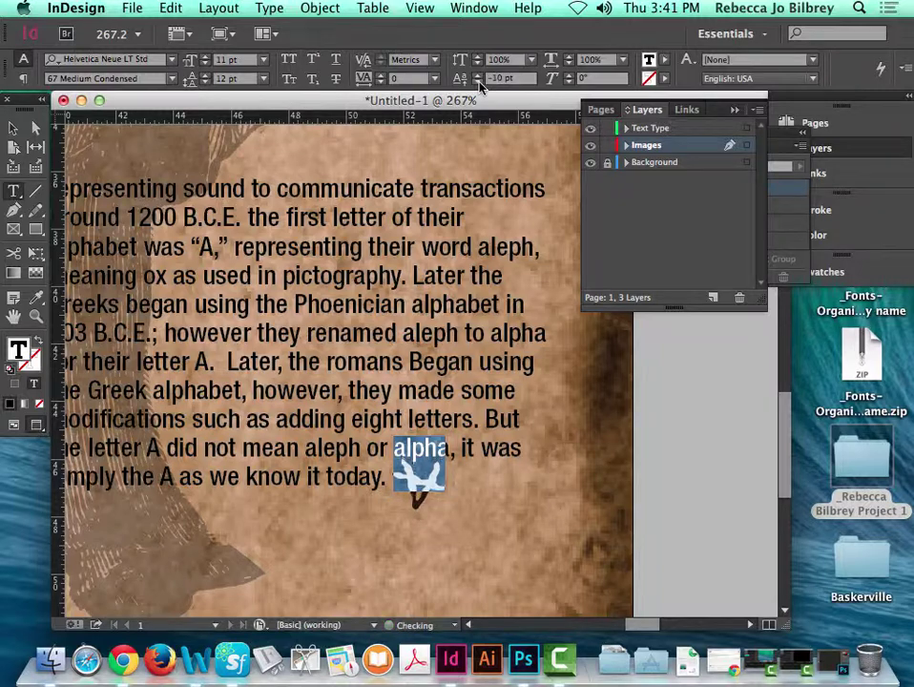
{"action": "key", "text": "Escape"}
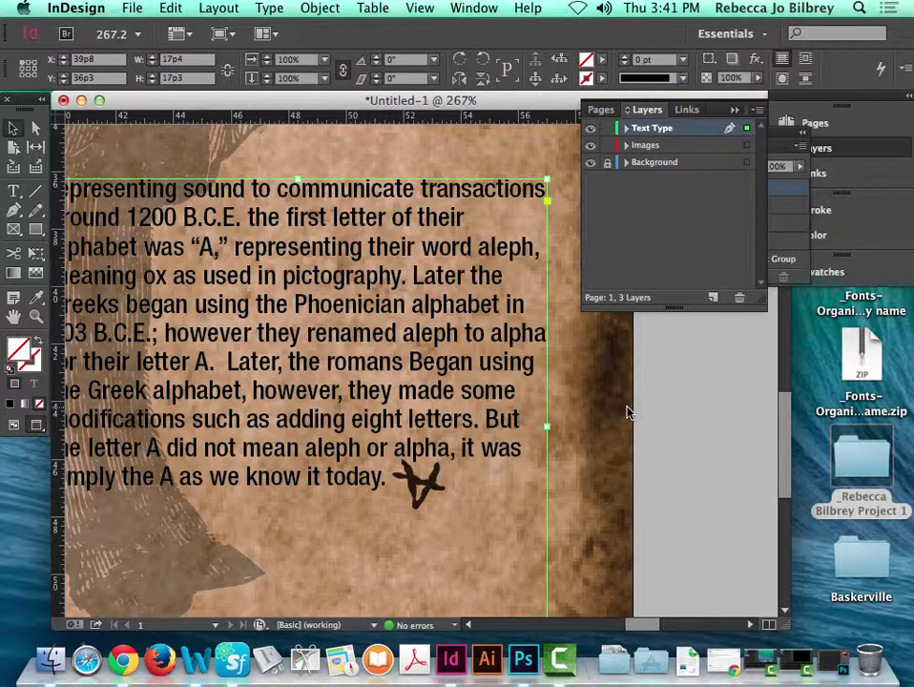
Resize the first text column's frame, extending its left edge to X 16p3 and pulling in its right edge for a width of 15p3
{"action": "key", "text": "super+0"}
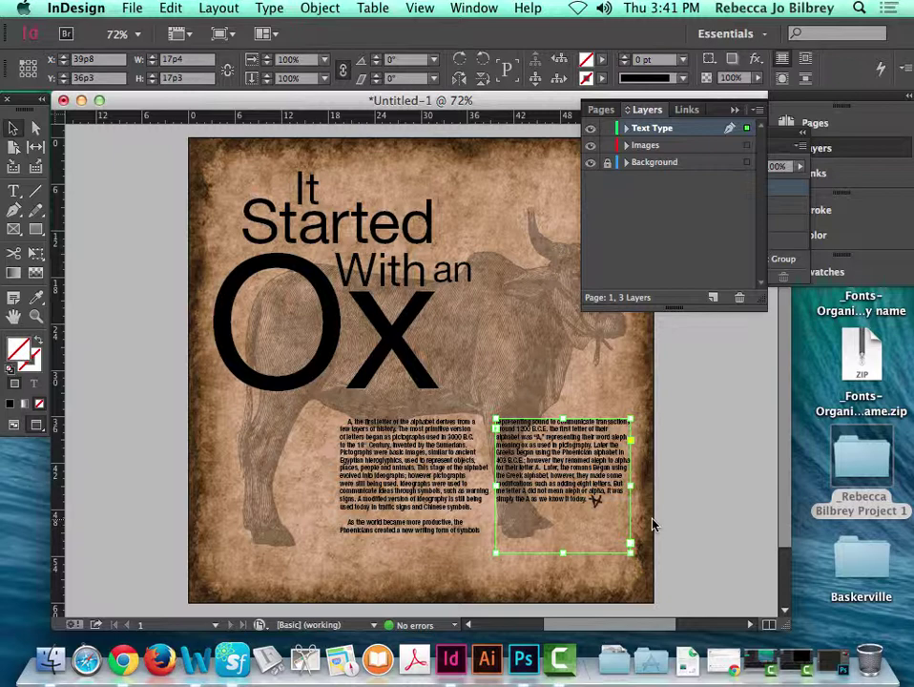
{"action": "left_click", "coordinate": [542, 383]}
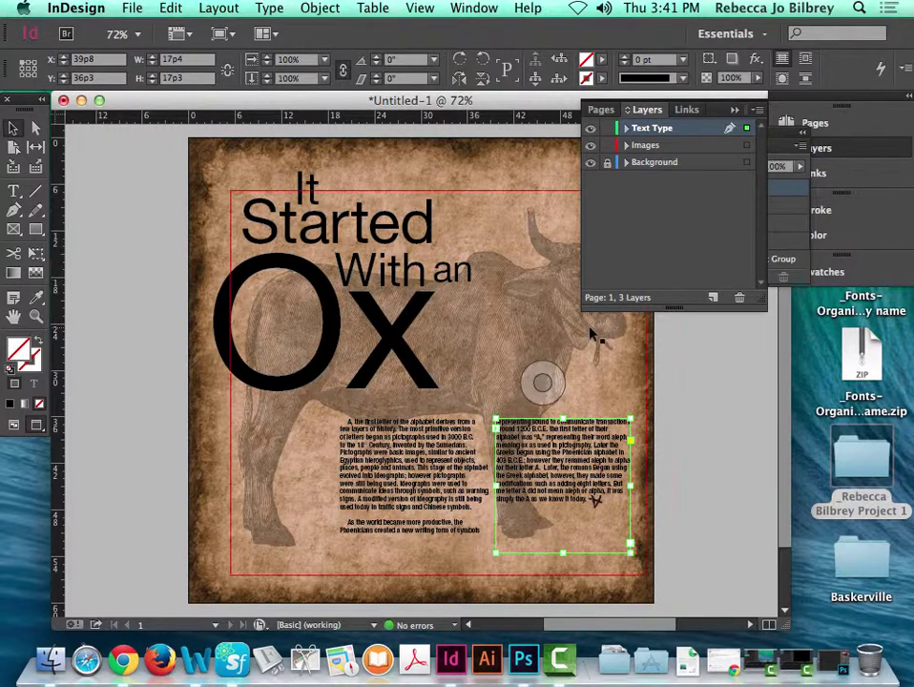
{"action": "left_click", "coordinate": [410, 467]}
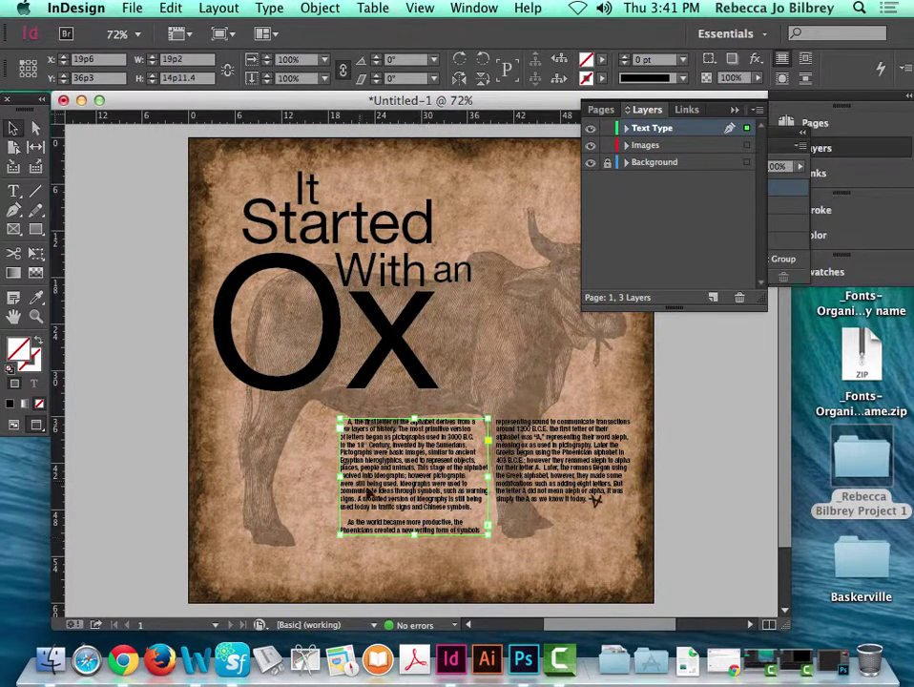
{"action": "left_click_drag", "start_coordinate": [339, 477], "coordinate": [314, 477]}
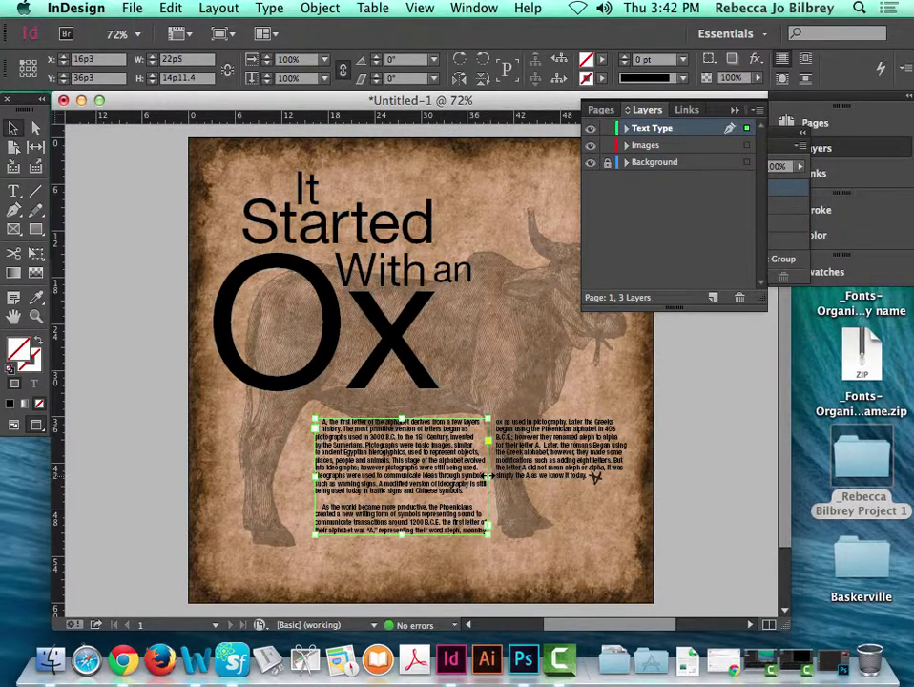
{"action": "left_click_drag", "start_coordinate": [490, 475], "coordinate": [434, 474]}
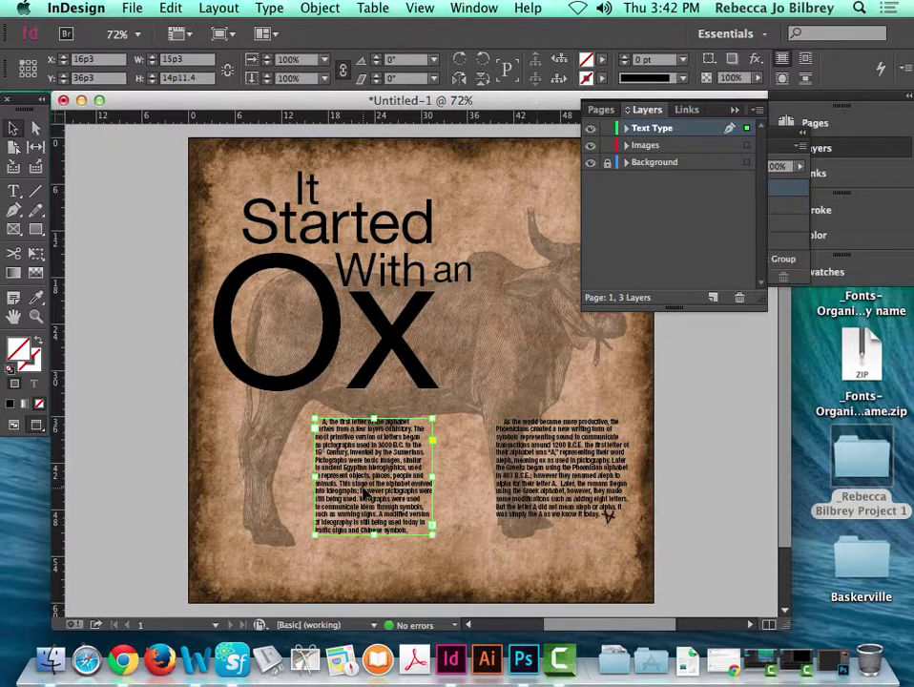
Try inserting a run of filler text before "invented" in the first column to test the text flow, and undo it
{"action": "left_click", "coordinate": [437, 479]}
{"action": "left_click_drag", "start_coordinate": [266, 375], "coordinate": [668, 558]}
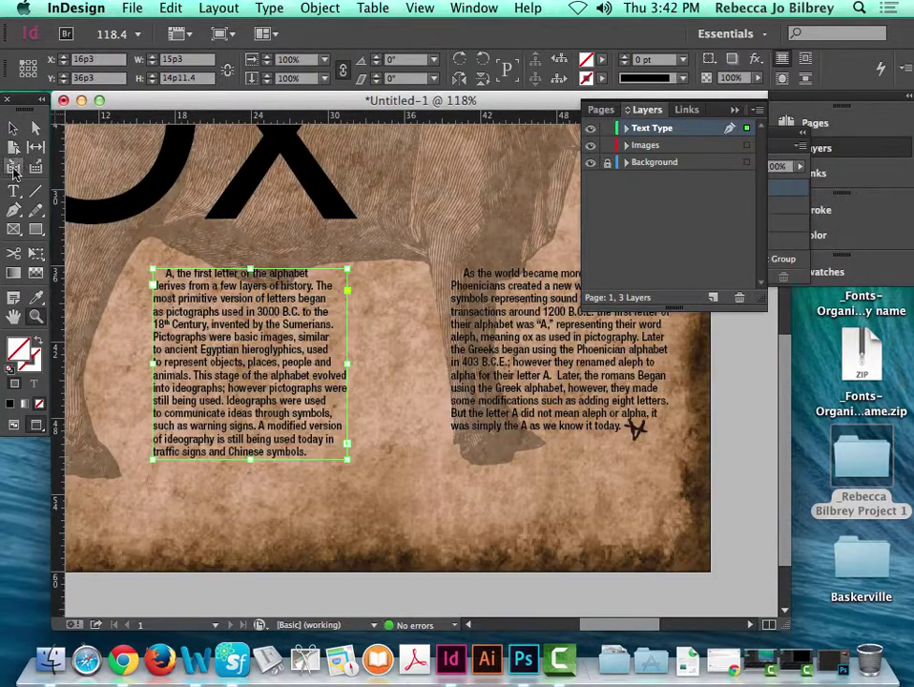
{"action": "key", "text": "t"}
{"action": "left_click", "coordinate": [263, 353]}
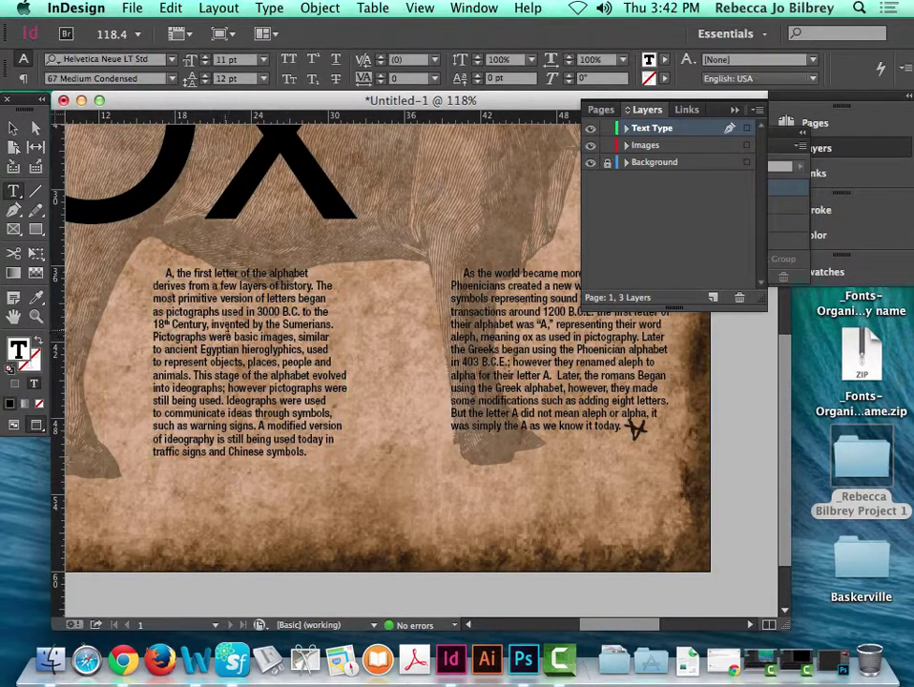
{"action": "type", "text": "faldkfja ;ldfkjaldkj fl;akdjf la;dkfgj a;ldfkj adlf;gjkad l;gjkad ;lfgjk"}
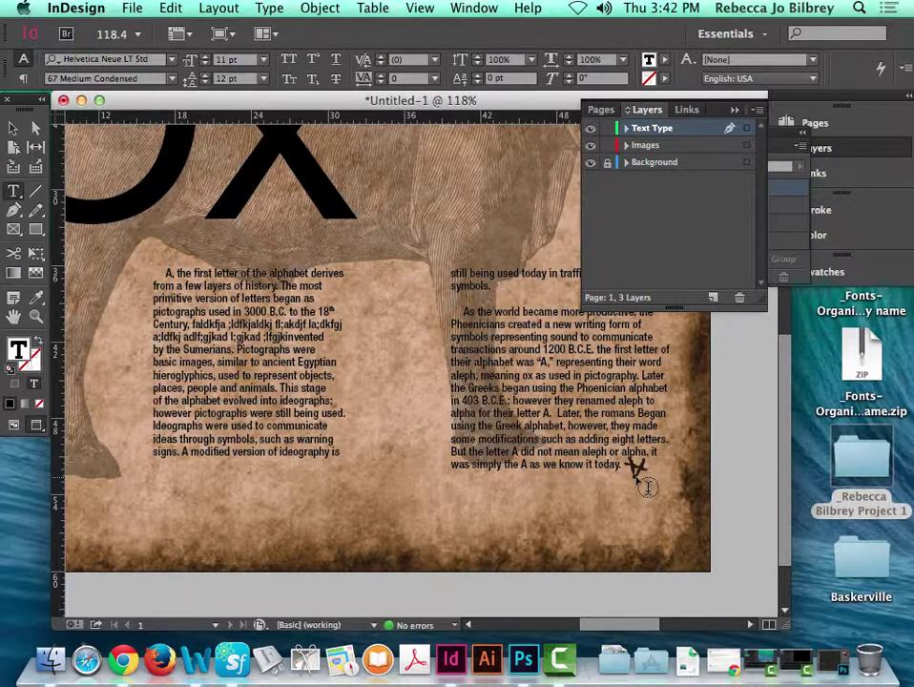
{"action": "key", "text": "ctrl+z"}
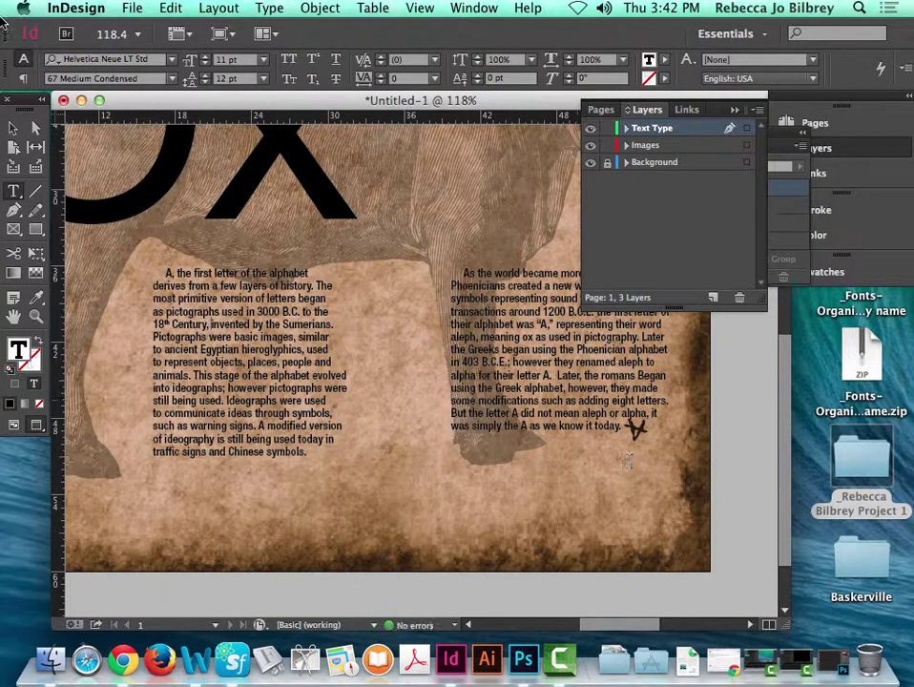
{"action": "key", "text": "Escape"}
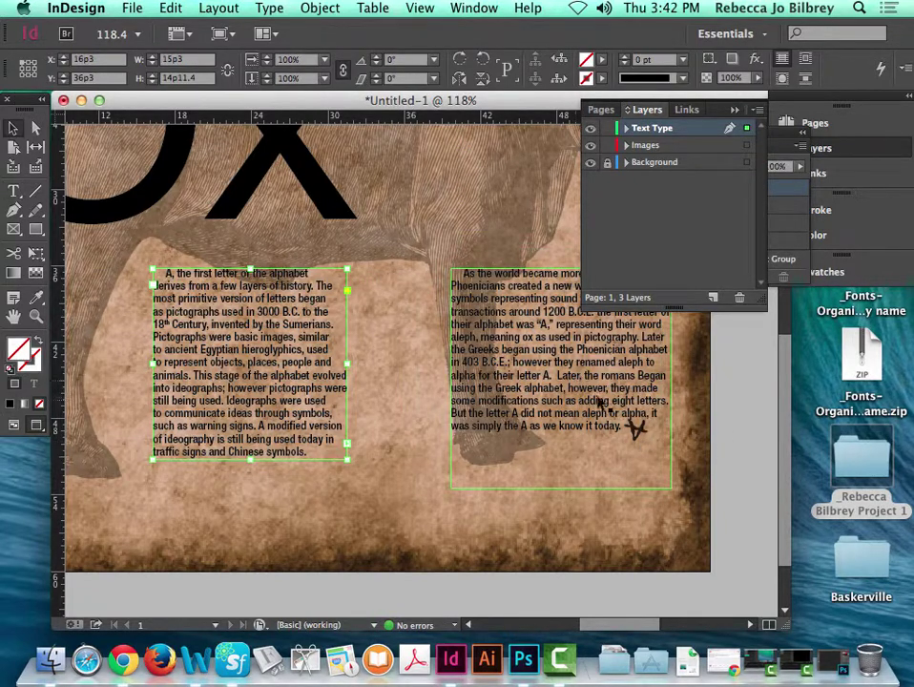
Remove the inline ox symbol following "today." from the second column's text and leave text editing
{"action": "left_click", "coordinate": [638, 430]}
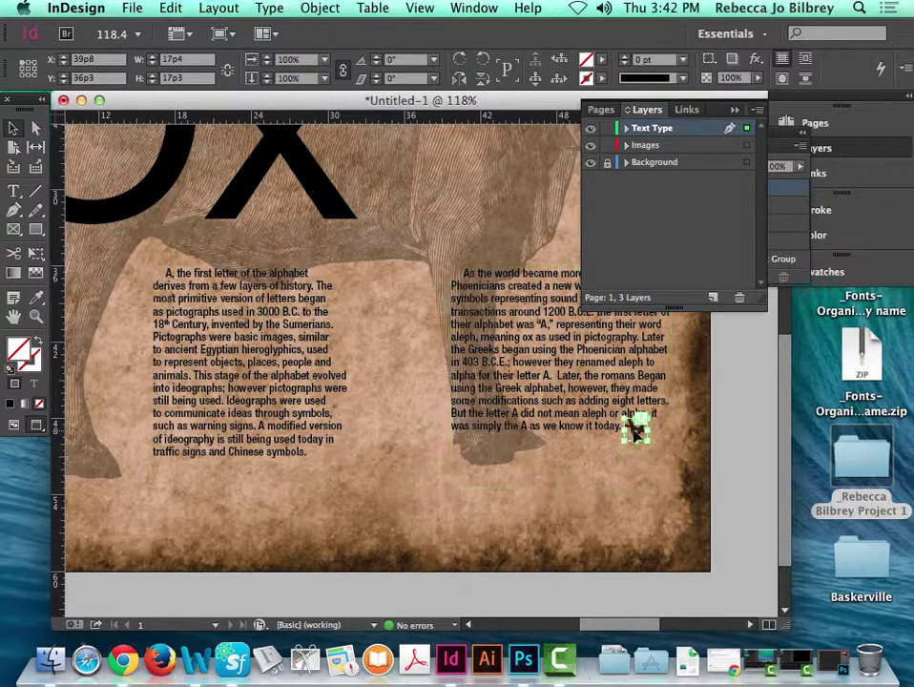
{"action": "double_click", "coordinate": [634, 427]}
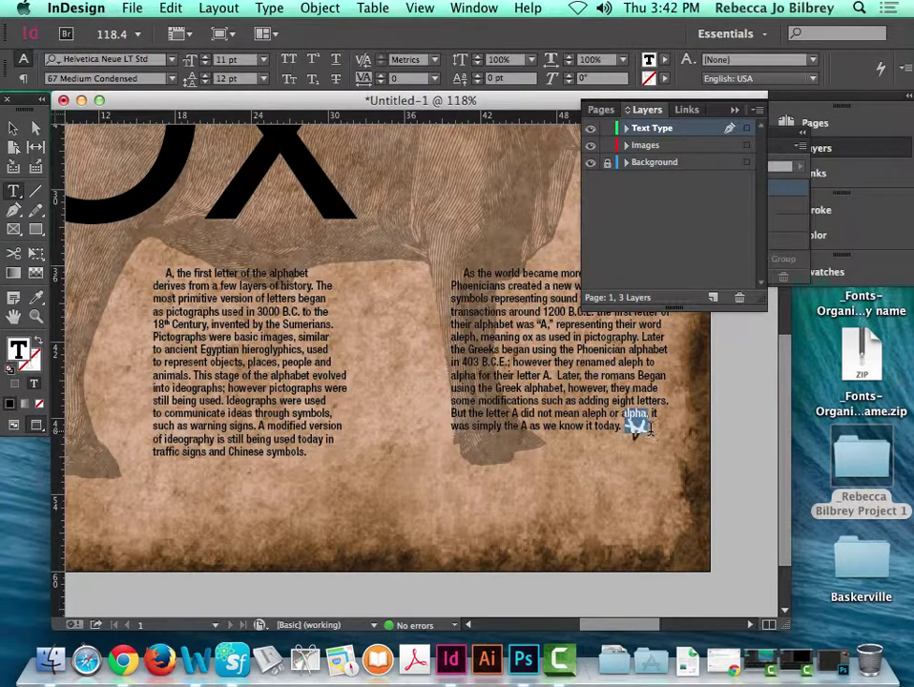
{"action": "left_click_drag", "start_coordinate": [639, 423], "coordinate": [652, 437]}
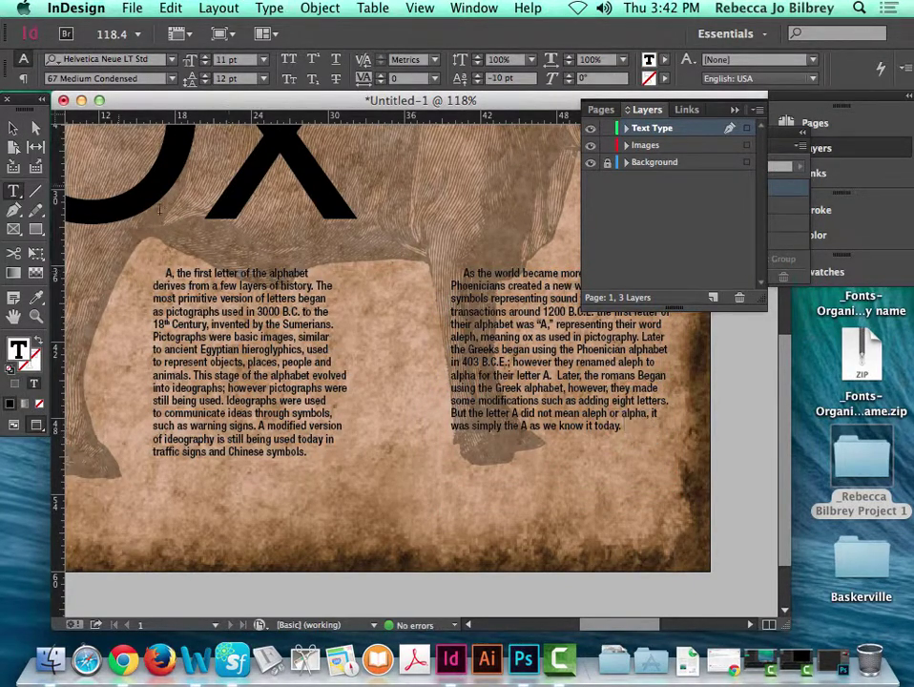
{"action": "left_click", "coordinate": [14, 127]}
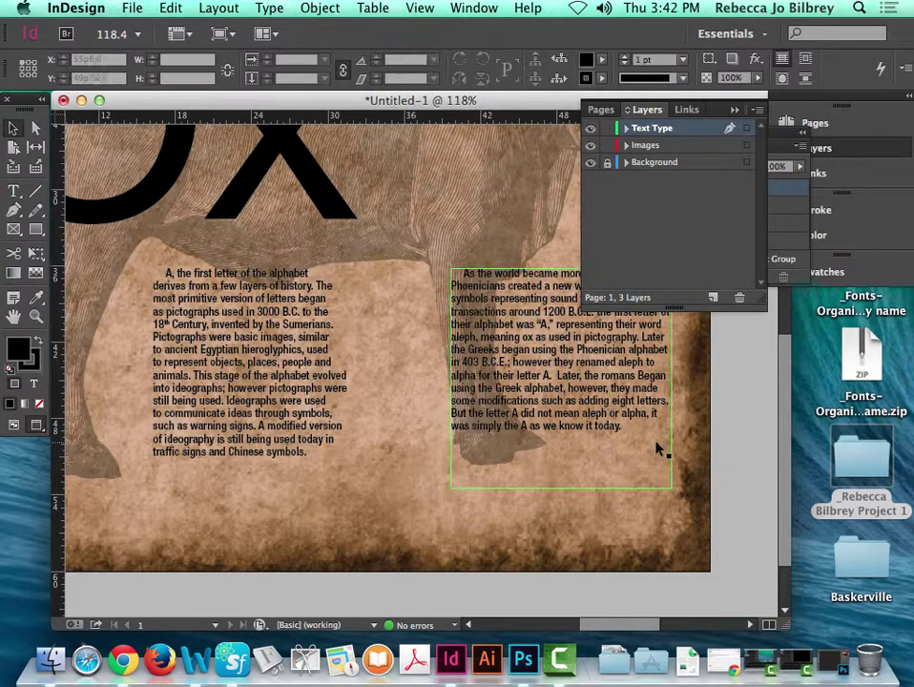
Place the loose ox symbol on the Images layer just after "today." and group it with the second column's text frame
{"action": "left_click", "coordinate": [630, 425]}
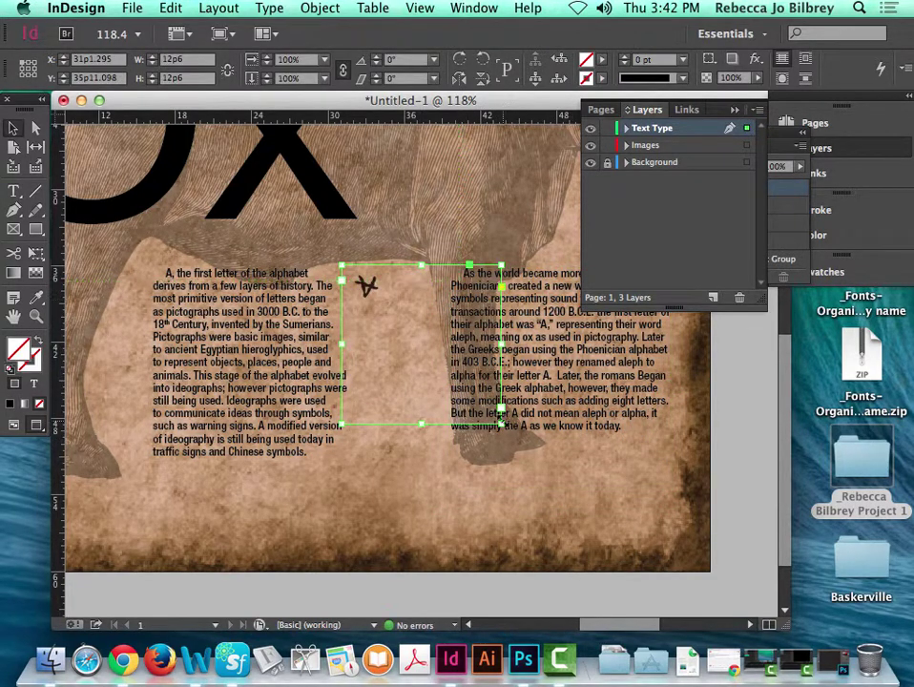
{"action": "left_click_drag", "start_coordinate": [498, 420], "coordinate": [421, 370]}
{"action": "left_click", "coordinate": [647, 146]}
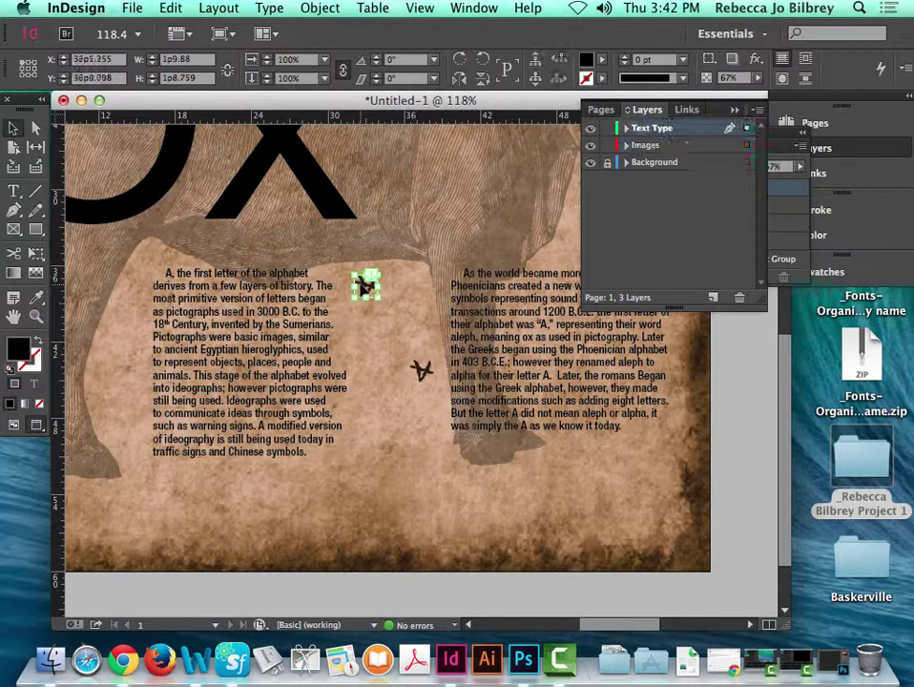
{"action": "left_click_drag", "start_coordinate": [366, 286], "coordinate": [637, 434]}
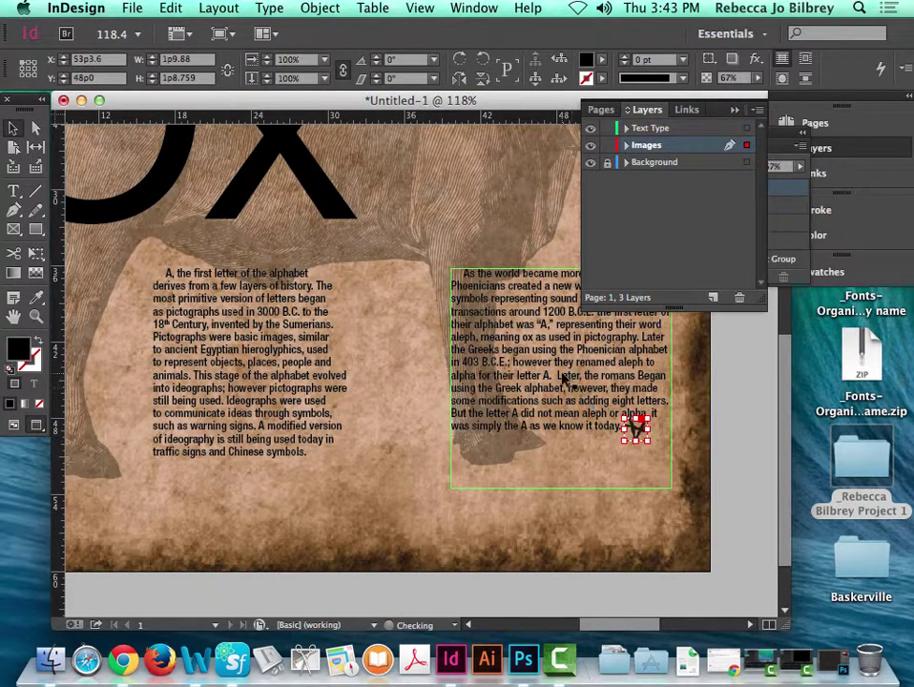
{"action": "left_click", "coordinate": [319, 8]}
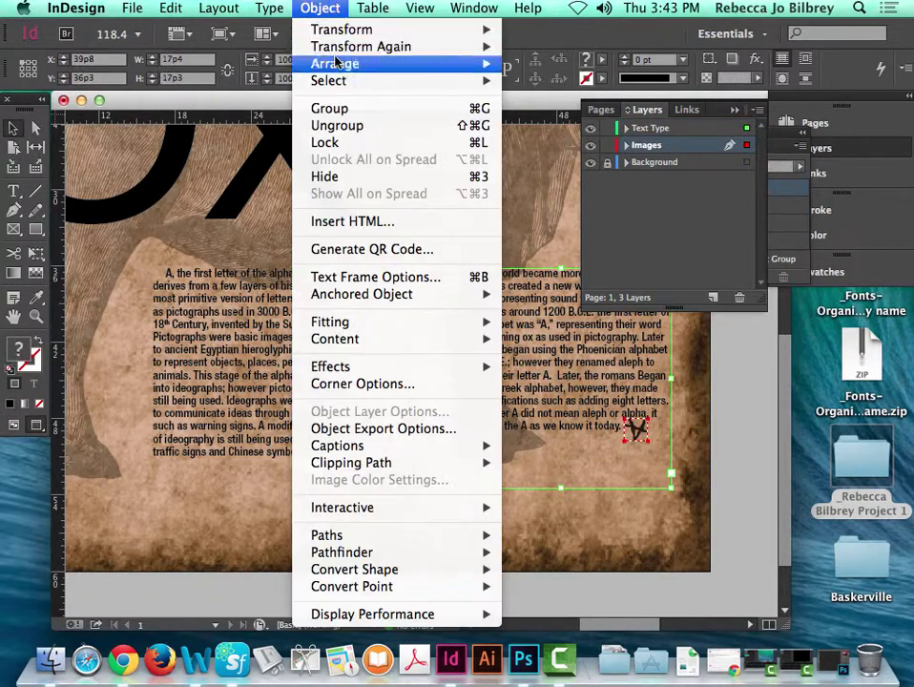
{"action": "left_click", "coordinate": [329, 109]}
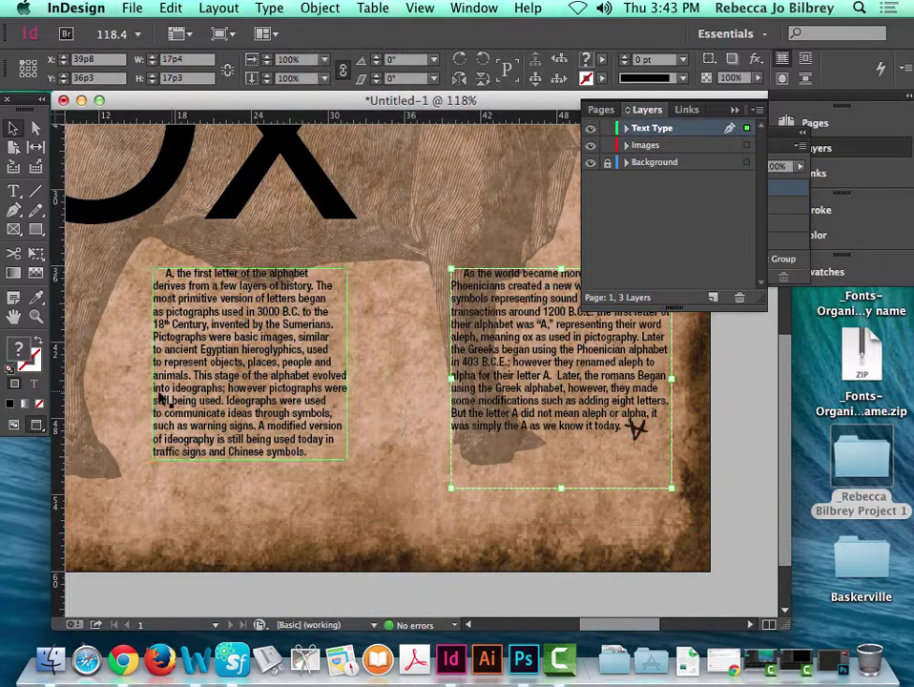
Try inserting a run of filler text within "were" after "Pictographs" in the first column to test the grouped symbol, and undo it
{"action": "left_click", "coordinate": [243, 364]}
{"action": "left_click", "coordinate": [226, 327]}
{"action": "type", "text": "adsflkj sdlfjasldkfj laskdfj asldkfj asl;dfjka sl;fjksd"}
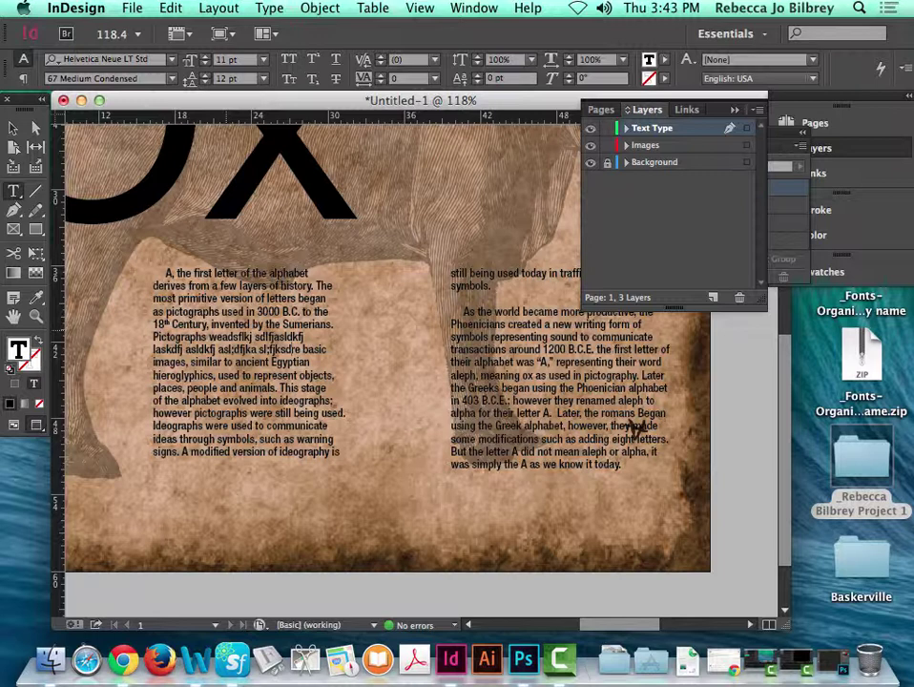
{"action": "key", "text": "super+z"}
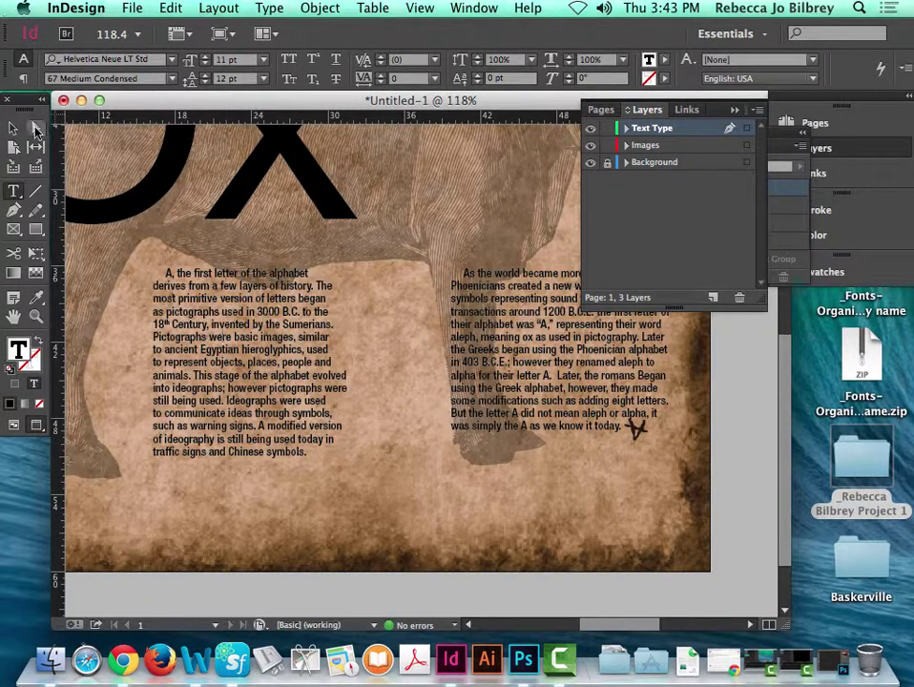
{"action": "key", "text": "Escape"}
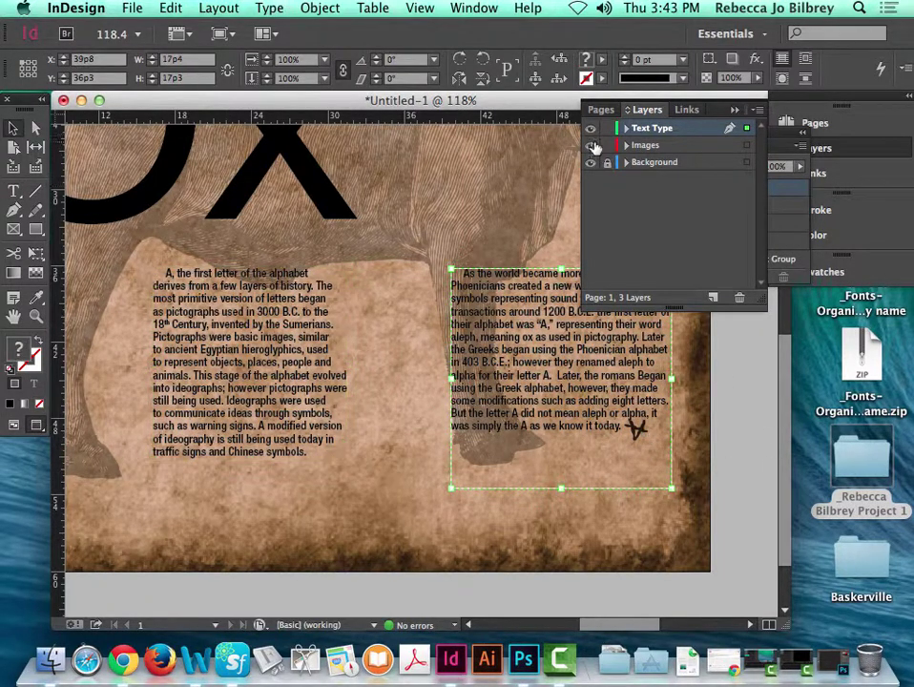
Lock the Text Type layer to try selecting only the ox symbol after "today.", and unlock the layer again
{"action": "left_click", "coordinate": [607, 128]}
{"action": "left_click", "coordinate": [645, 437]}
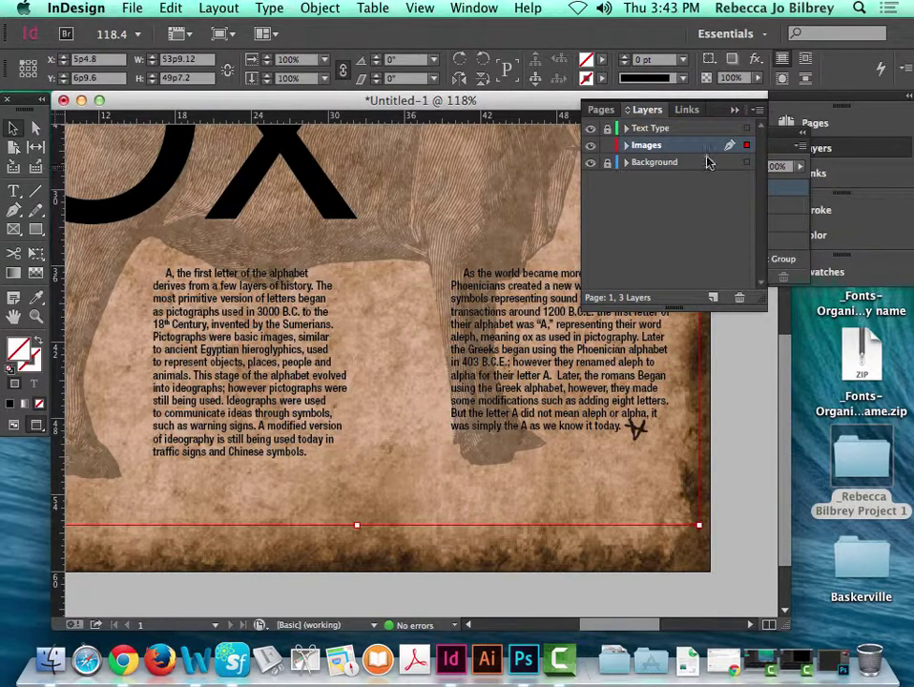
{"action": "left_click", "coordinate": [748, 473]}
{"action": "left_click", "coordinate": [525, 525]}
{"action": "left_click", "coordinate": [635, 426]}
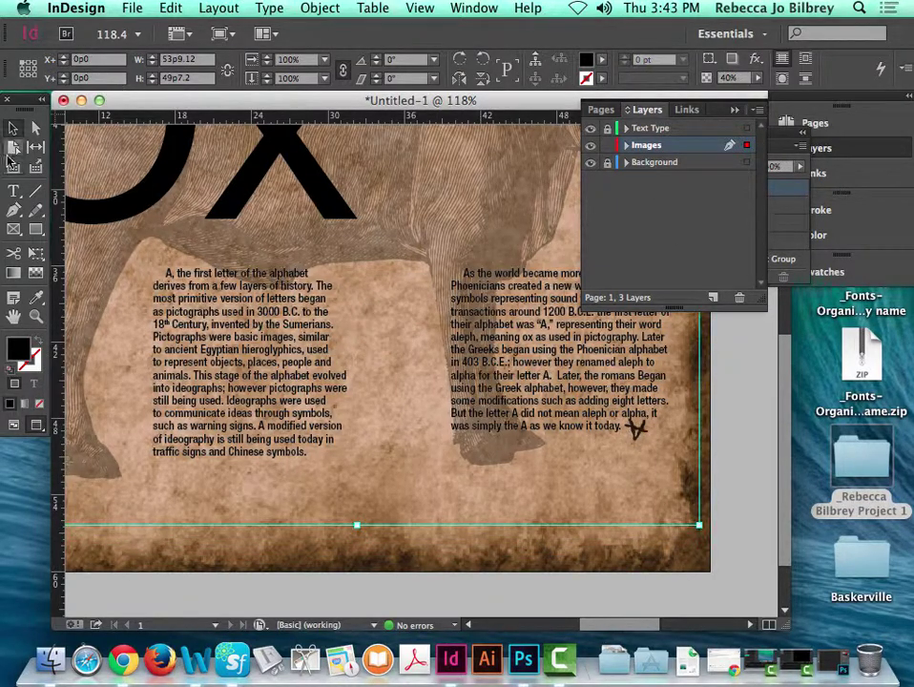
{"action": "left_click", "coordinate": [13, 127]}
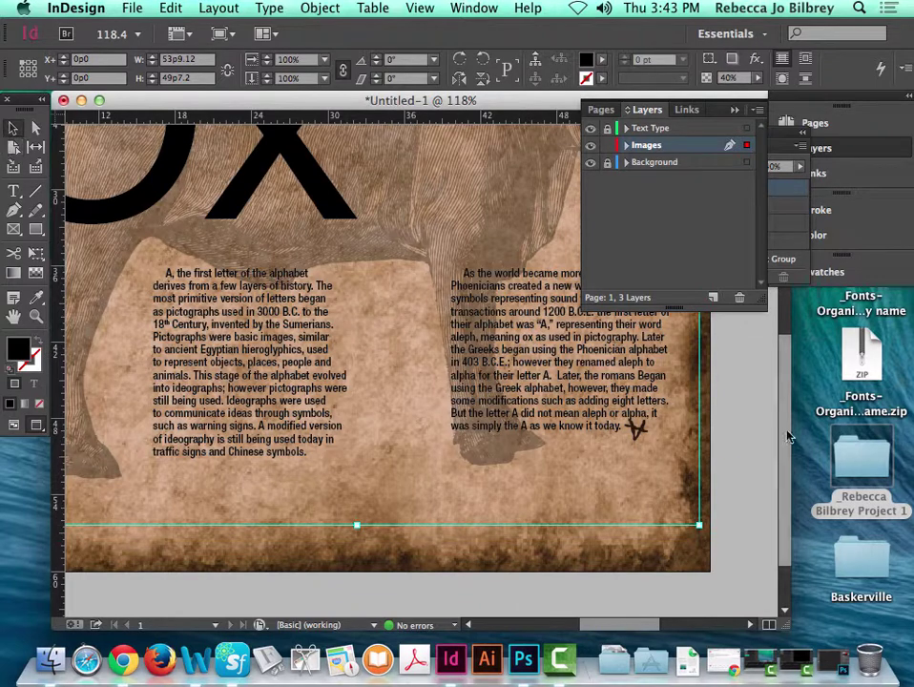
{"action": "left_click", "coordinate": [384, 323]}
{"action": "left_click", "coordinate": [320, 7]}
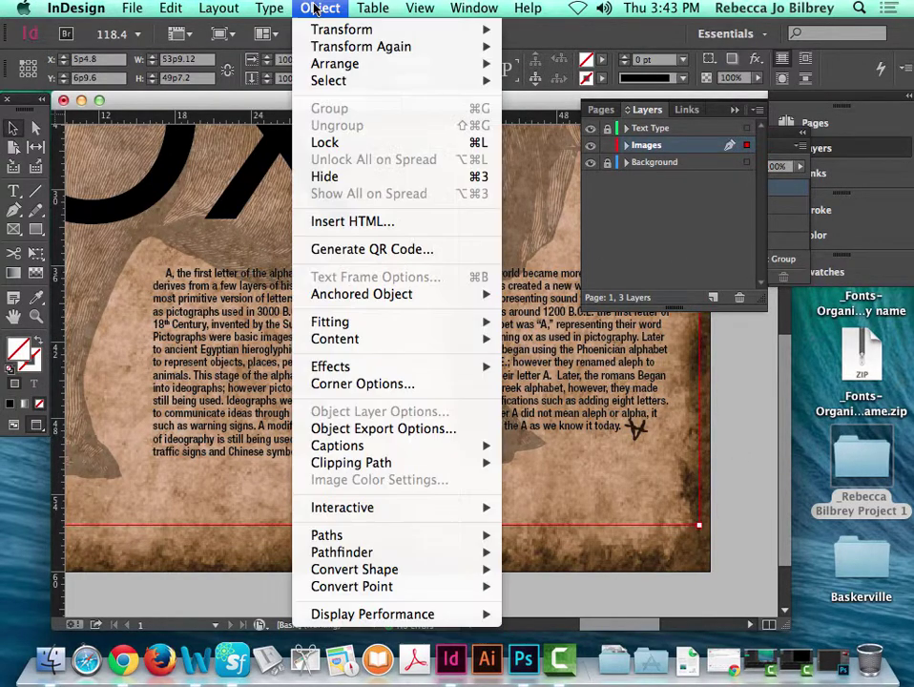
{"action": "left_click", "coordinate": [614, 113]}
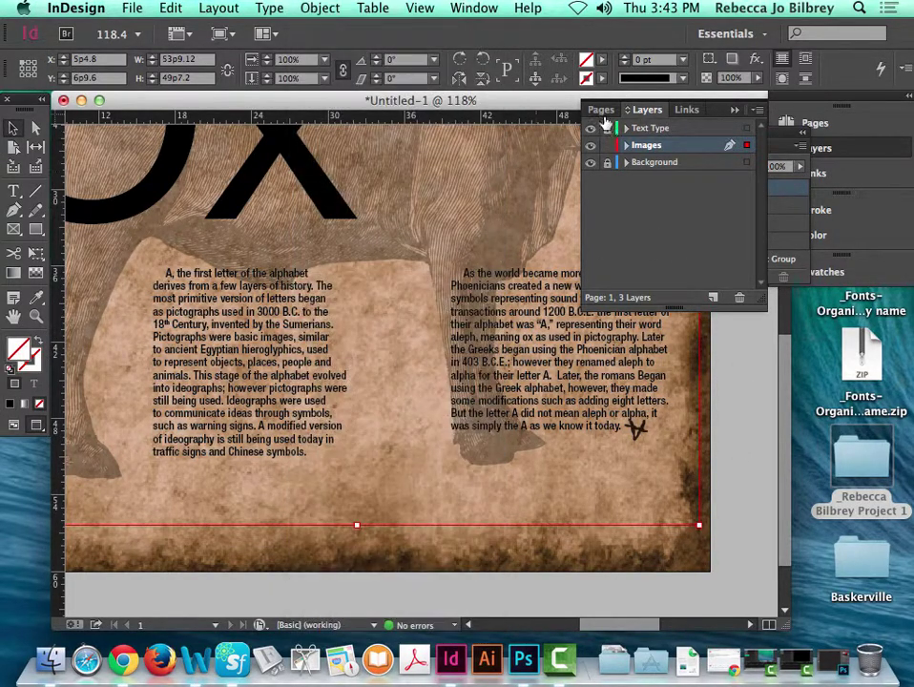
{"action": "left_click", "coordinate": [320, 8]}
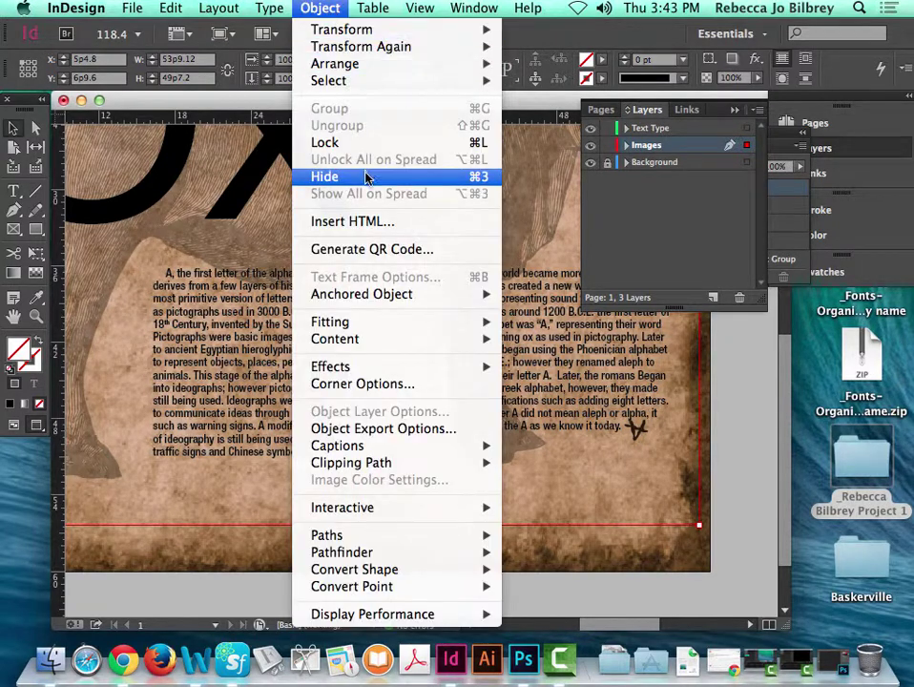
{"action": "left_click", "coordinate": [718, 477]}
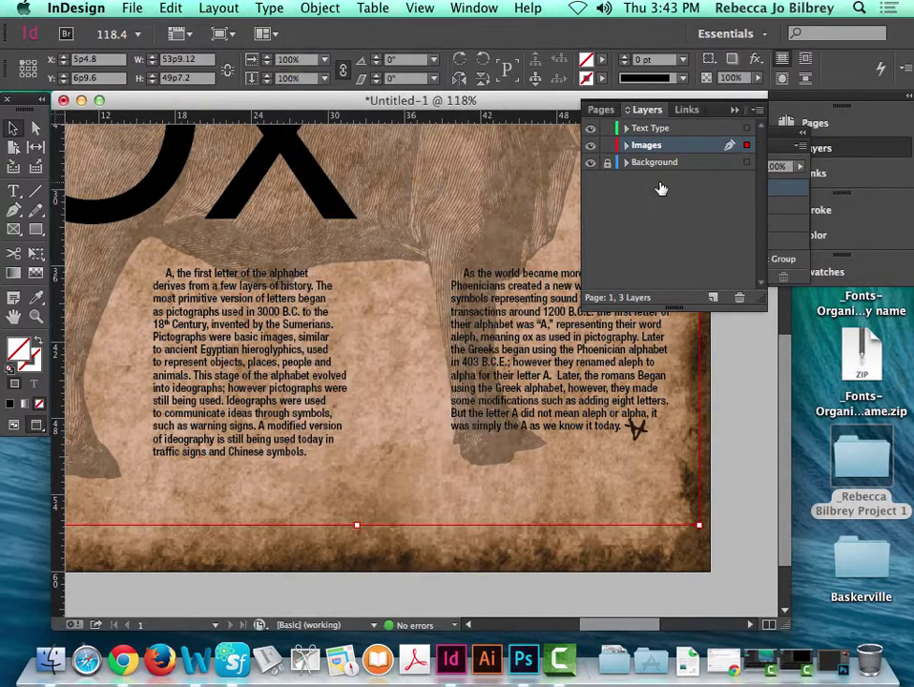
Ungroup the ox symbol from the second column's text frame
{"action": "left_click", "coordinate": [636, 431]}
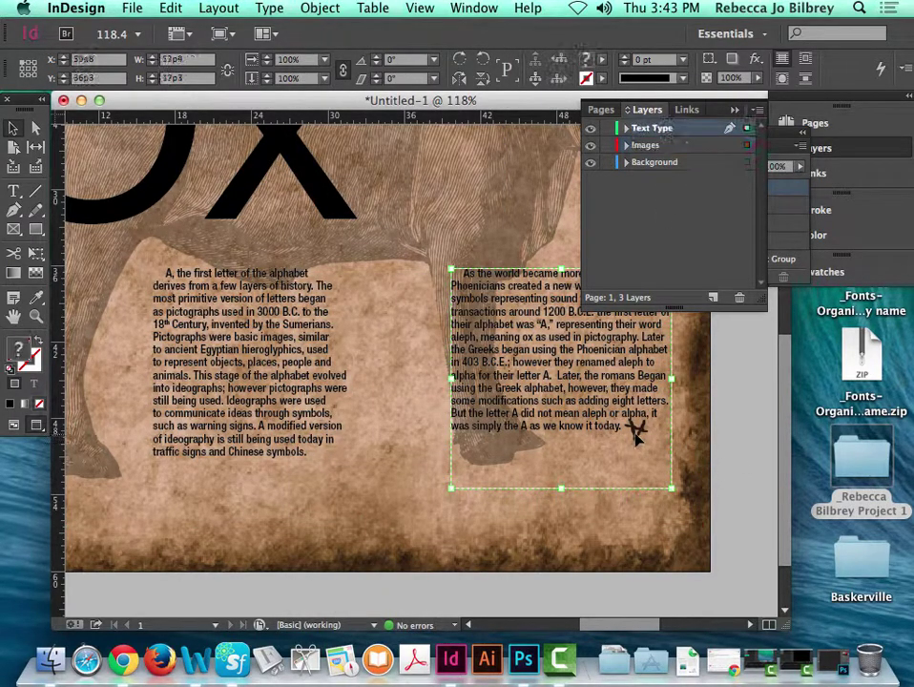
{"action": "left_click", "coordinate": [319, 8]}
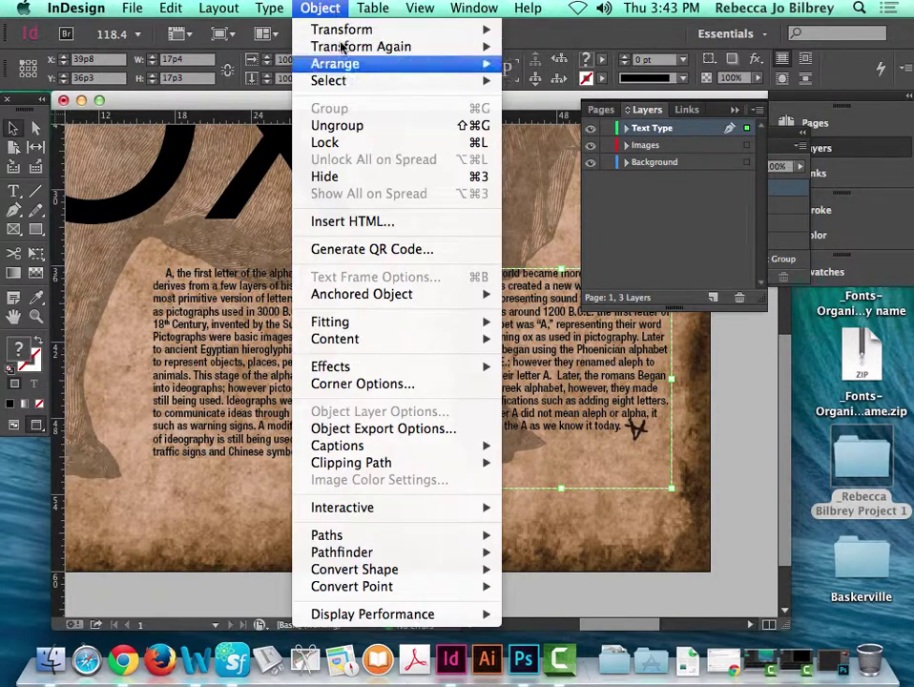
{"action": "left_click", "coordinate": [337, 125]}
{"action": "left_click", "coordinate": [389, 355]}
{"action": "left_click", "coordinate": [637, 433]}
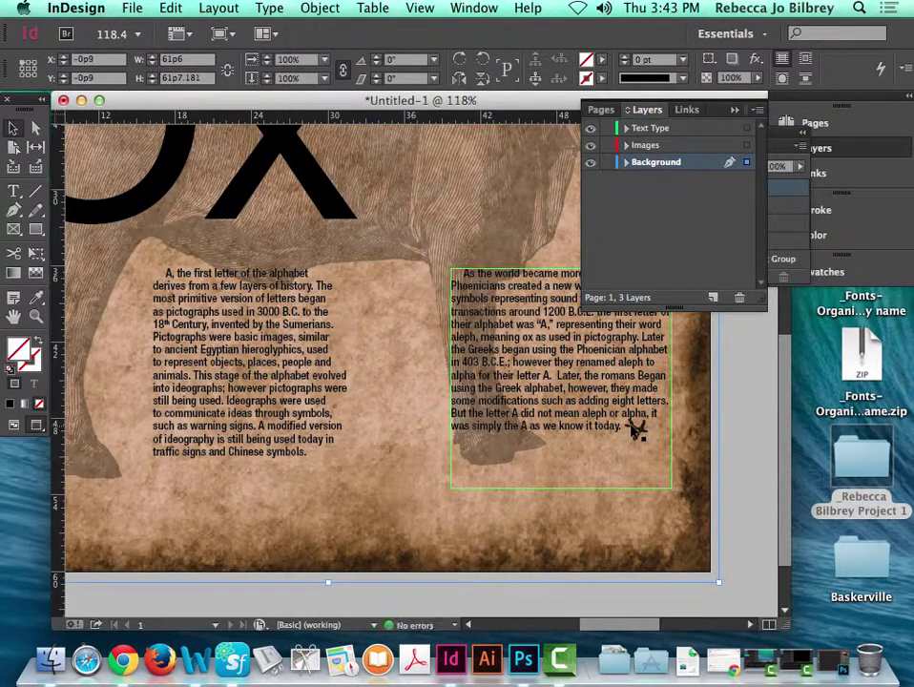
{"action": "double_click", "coordinate": [637, 432]}
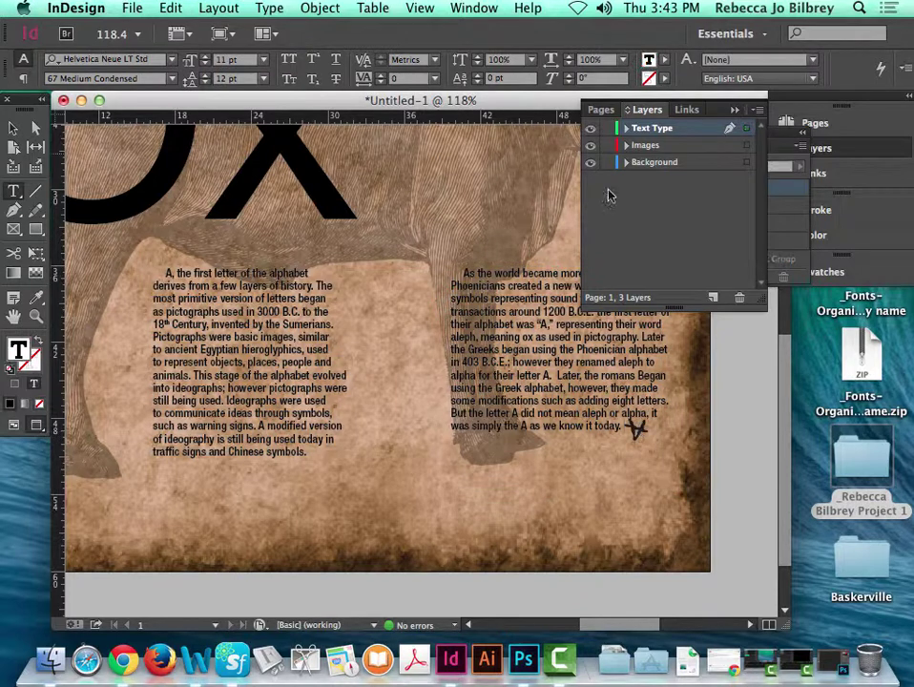
Lock the Text Type and Background layers, make Images the active layer, and try selecting the ox symbol after "today."
{"action": "left_click", "coordinate": [606, 129]}
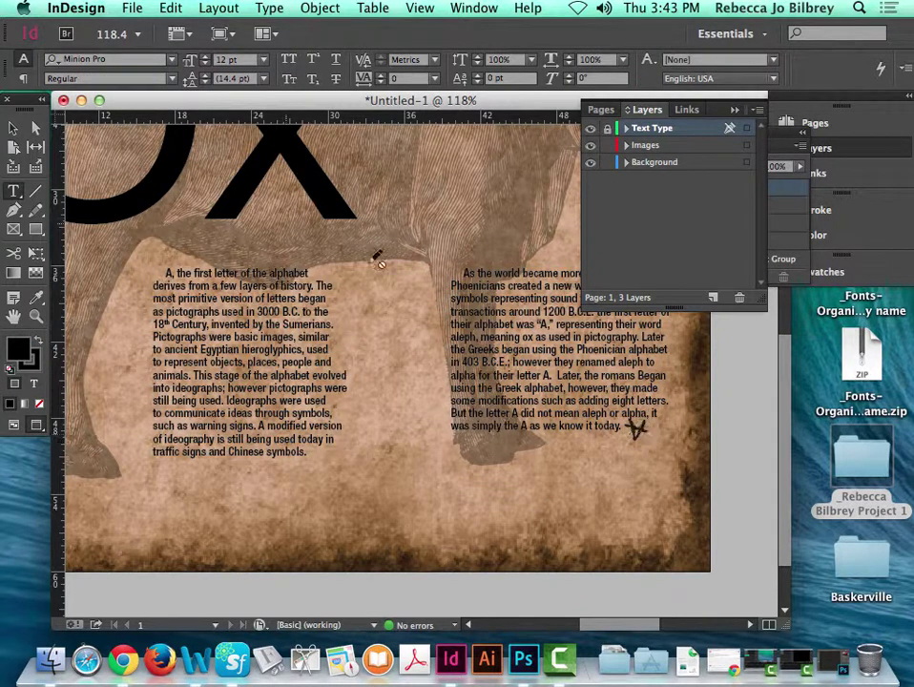
{"action": "left_click", "coordinate": [13, 127]}
{"action": "left_click", "coordinate": [646, 145]}
{"action": "left_click", "coordinate": [381, 325]}
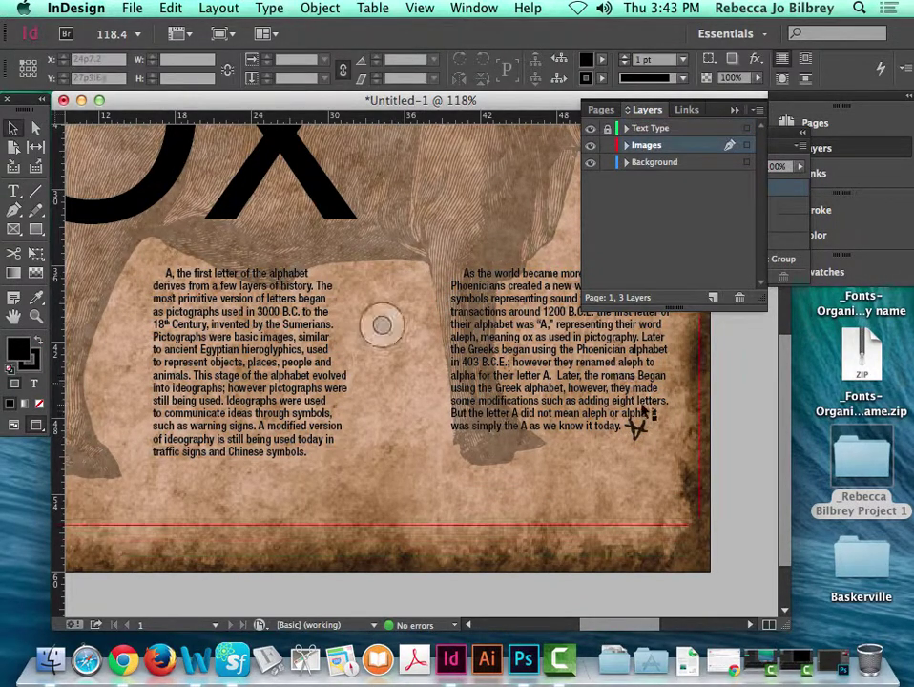
{"action": "left_click", "coordinate": [638, 431]}
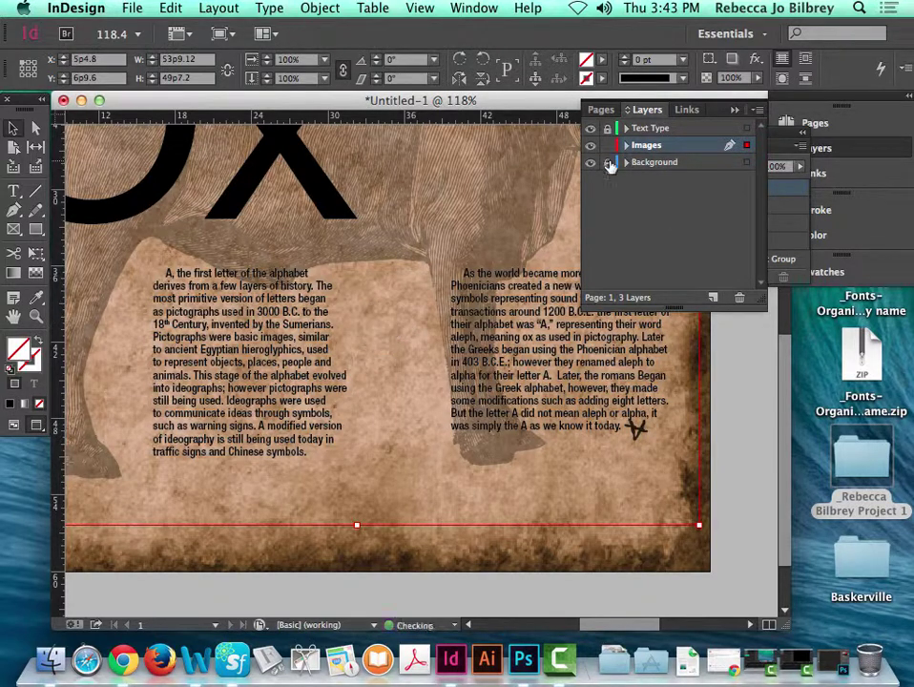
Expand the Images layer and lock its Ox 1.tif image
{"action": "key", "text": "z"}
{"action": "left_click_drag", "start_coordinate": [706, 506], "coordinate": [608, 404]}
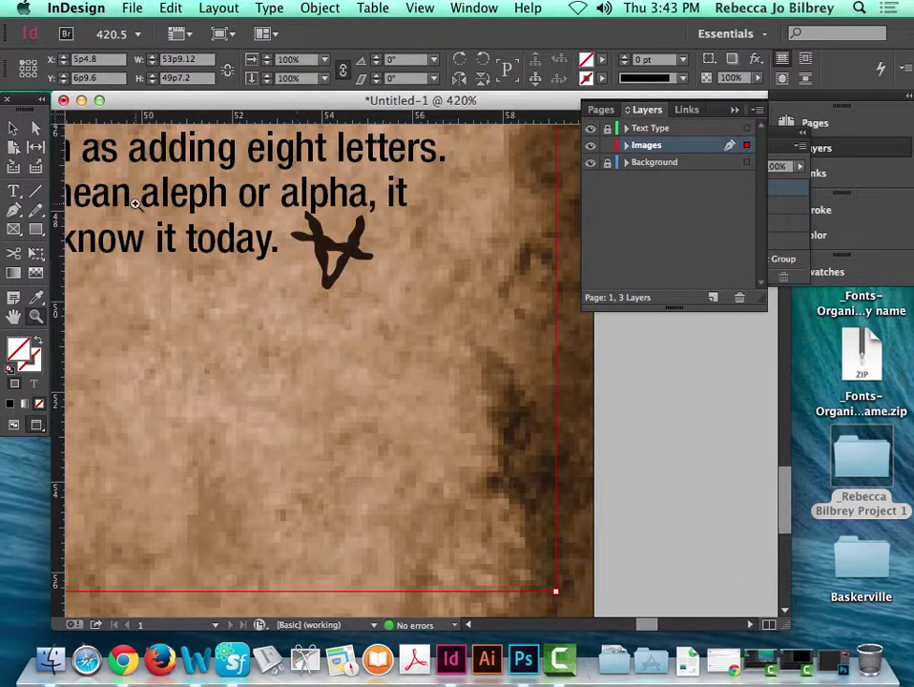
{"action": "key", "text": "super+0"}
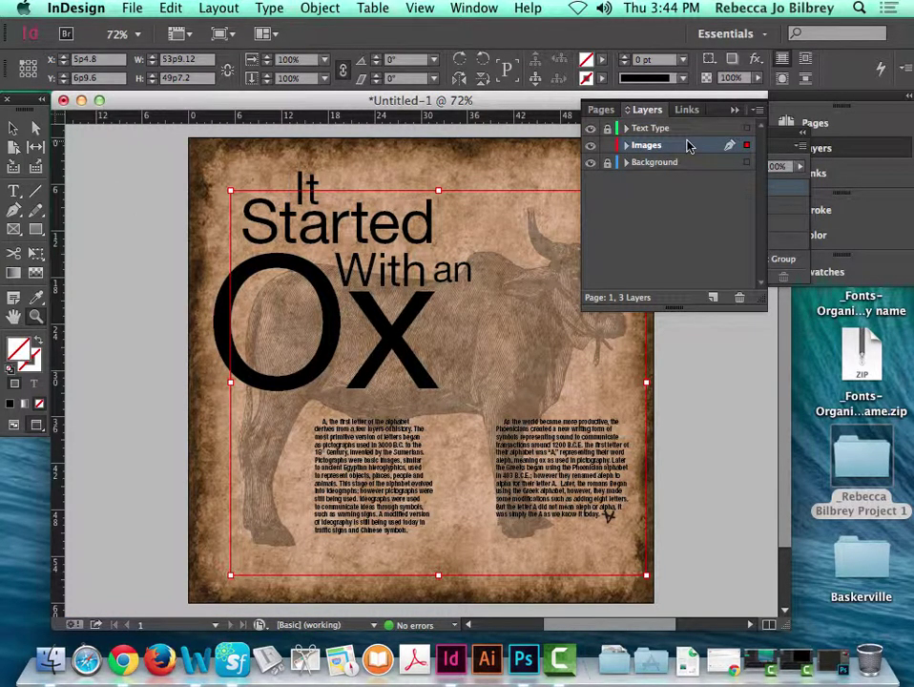
{"action": "left_click", "coordinate": [626, 145]}
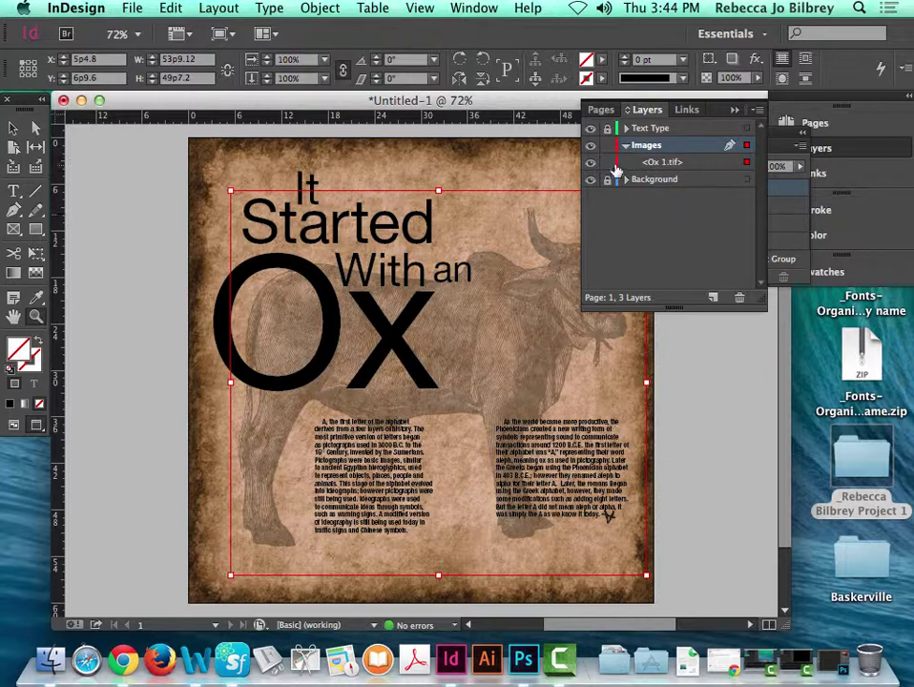
{"action": "left_click", "coordinate": [607, 163]}
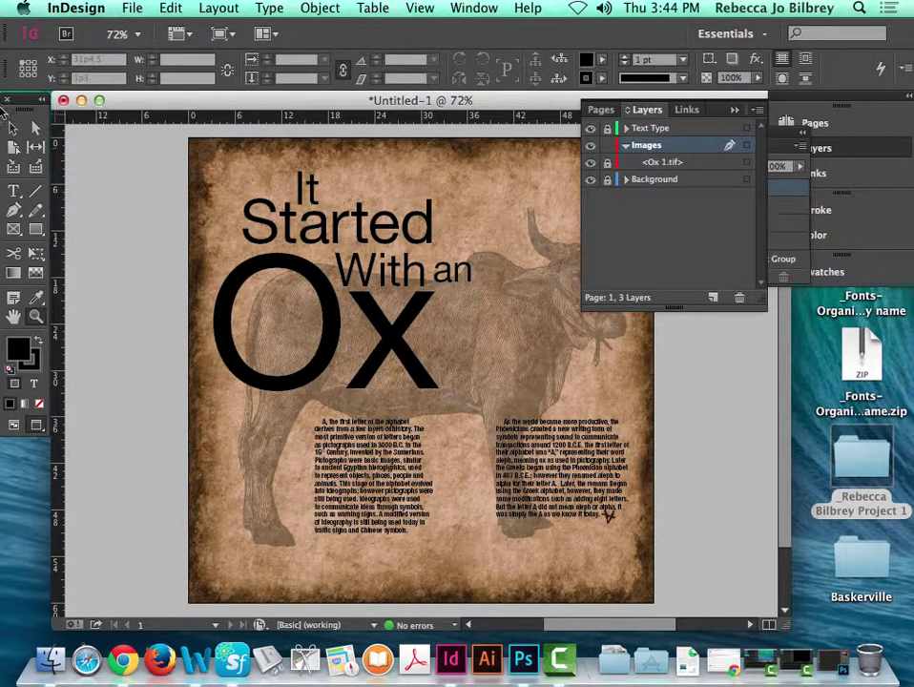
{"action": "left_click", "coordinate": [13, 127]}
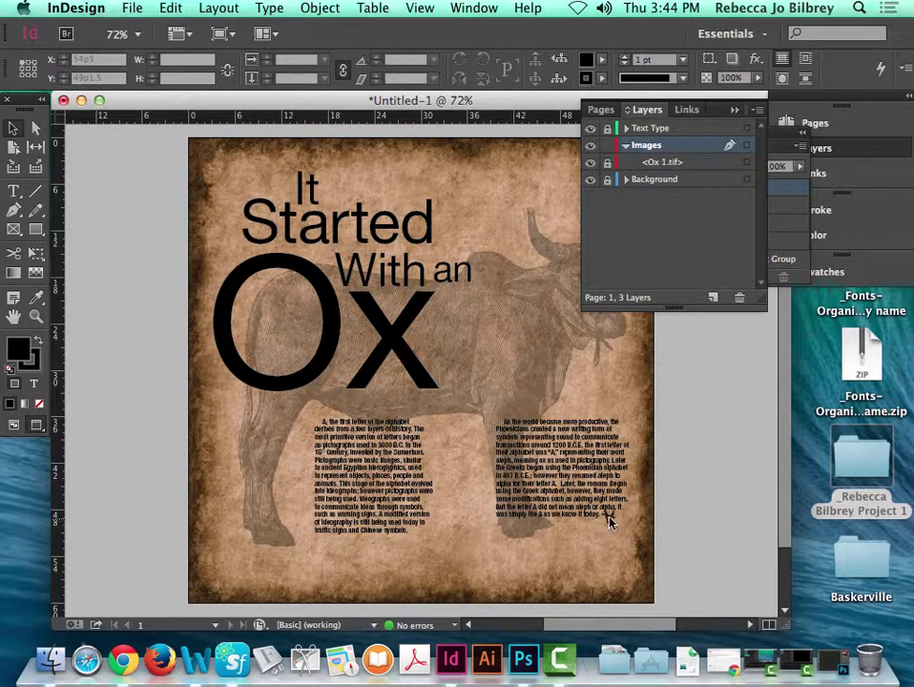
Expand the Text Type and Background layers and enlarge the layer list to show all their objects
{"action": "left_click", "coordinate": [625, 128]}
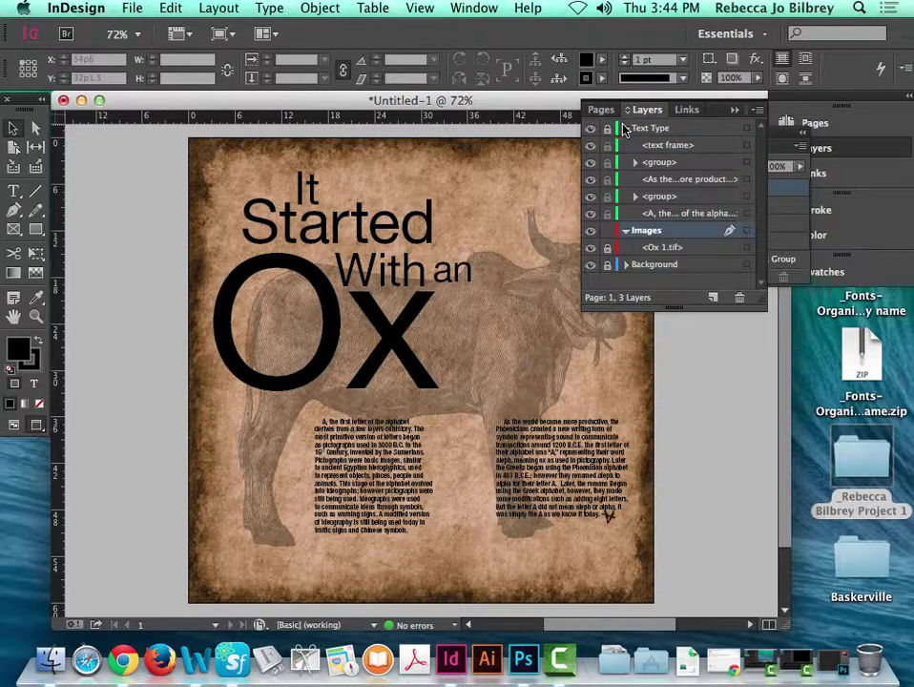
{"action": "left_click", "coordinate": [627, 267]}
{"action": "left_click_drag", "start_coordinate": [763, 305], "coordinate": [771, 439]}
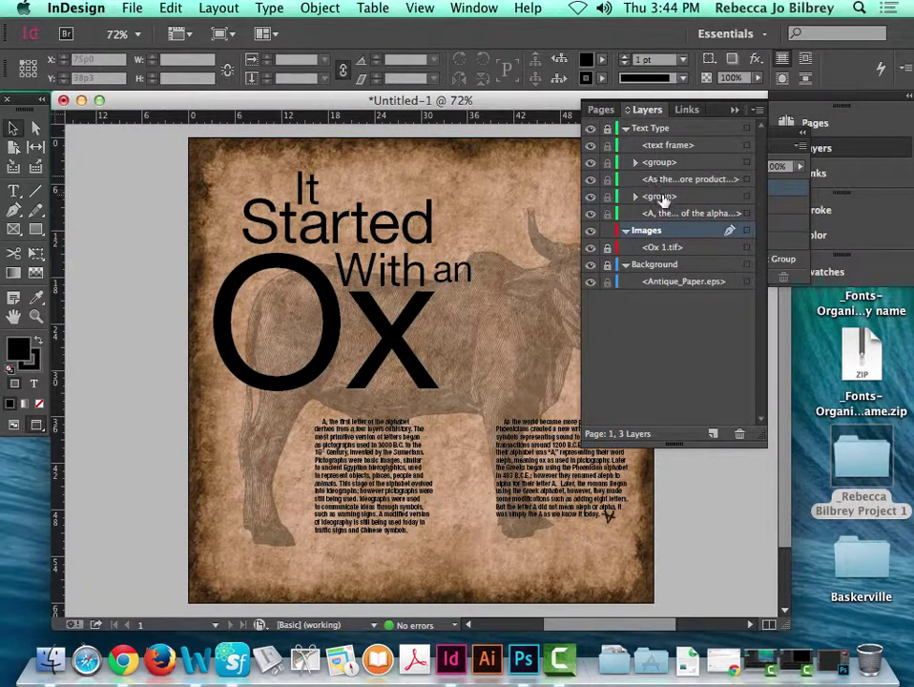
Unlock the Text Type layer and the Ox 1.tif image, and delete the ox symbol after "today."
{"action": "left_click", "coordinate": [611, 282]}
{"action": "left_click", "coordinate": [608, 518]}
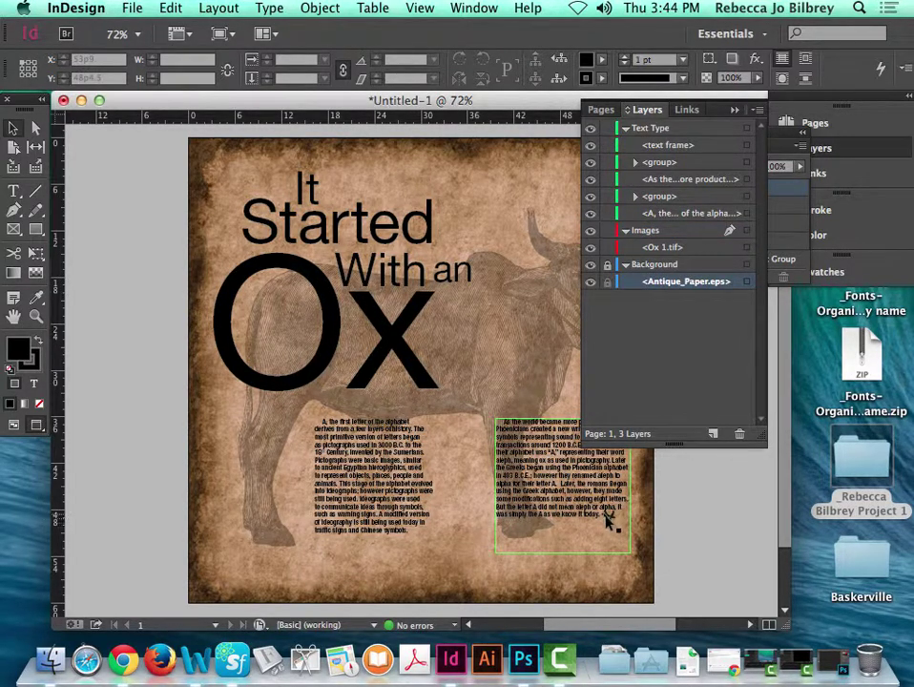
{"action": "left_click", "coordinate": [639, 475]}
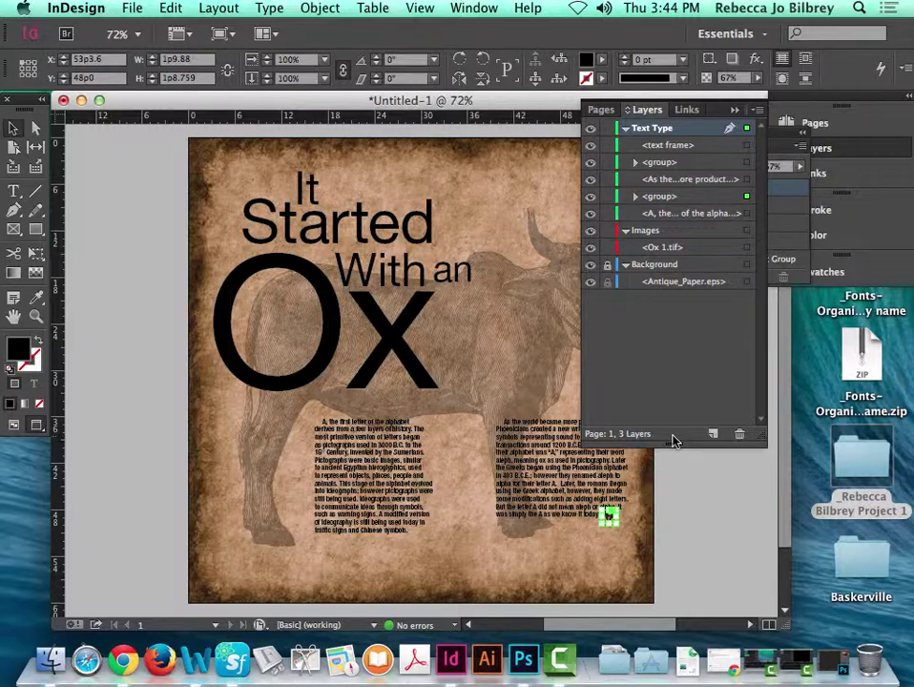
{"action": "left_click", "coordinate": [609, 515]}
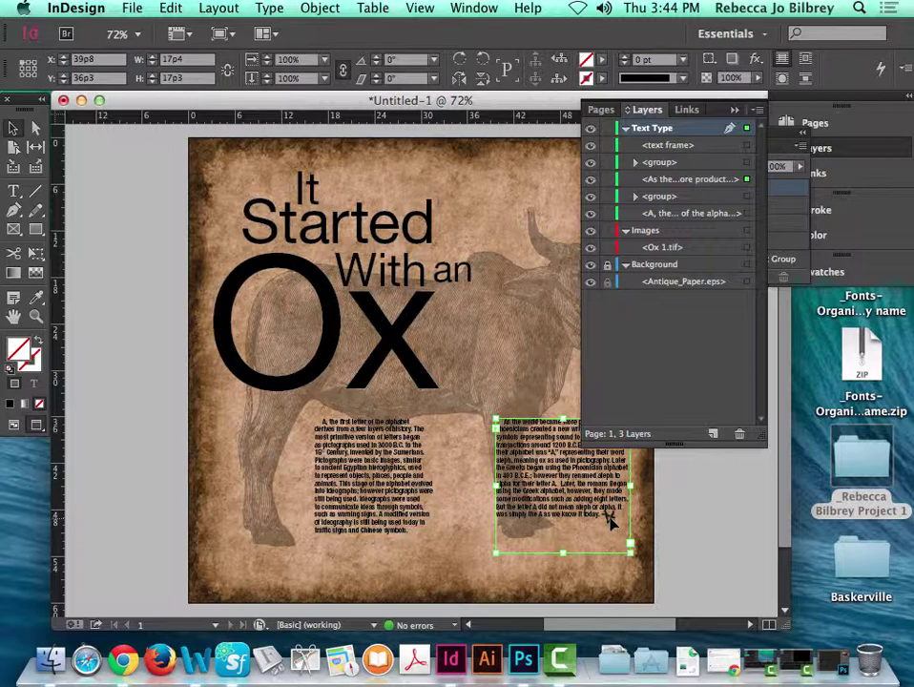
{"action": "left_click", "coordinate": [609, 516]}
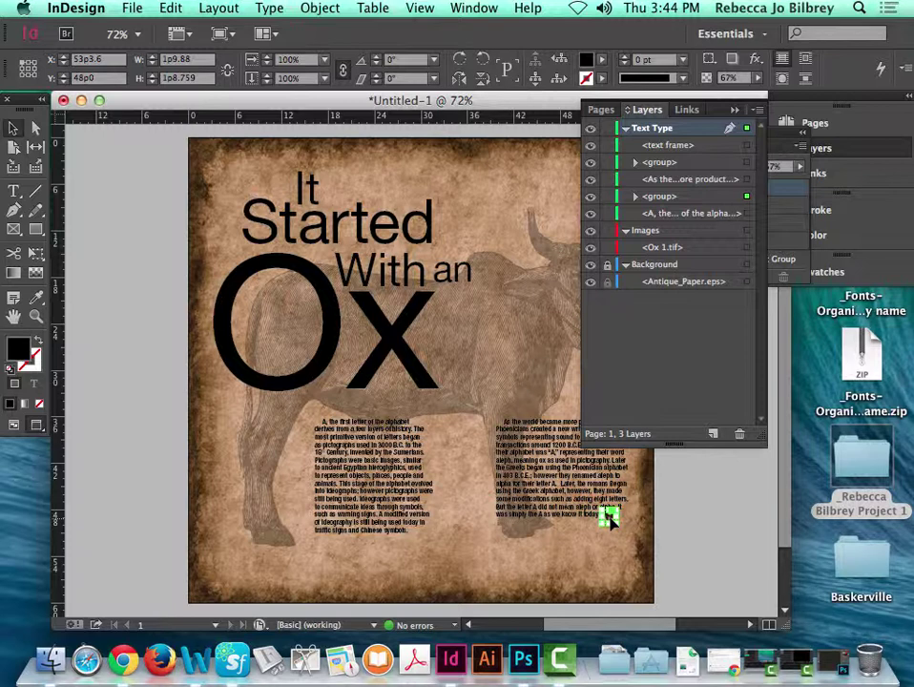
{"action": "key", "text": "Delete"}
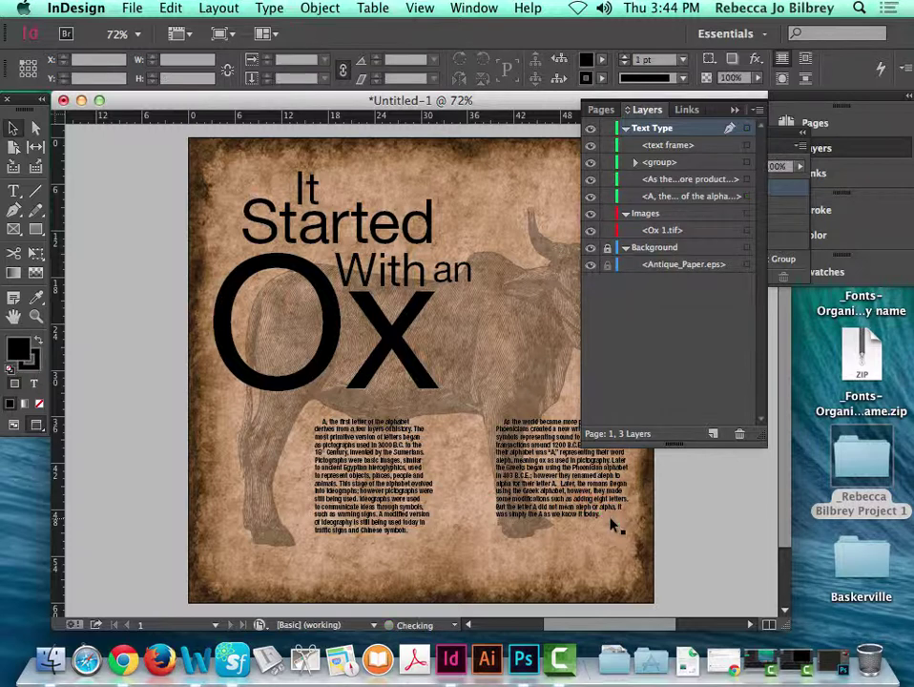
Lock the Text Type layer and collapse the Text Type and Background layers
{"action": "left_click", "coordinate": [607, 128]}
{"action": "left_click", "coordinate": [626, 129]}
{"action": "left_click", "coordinate": [626, 180]}
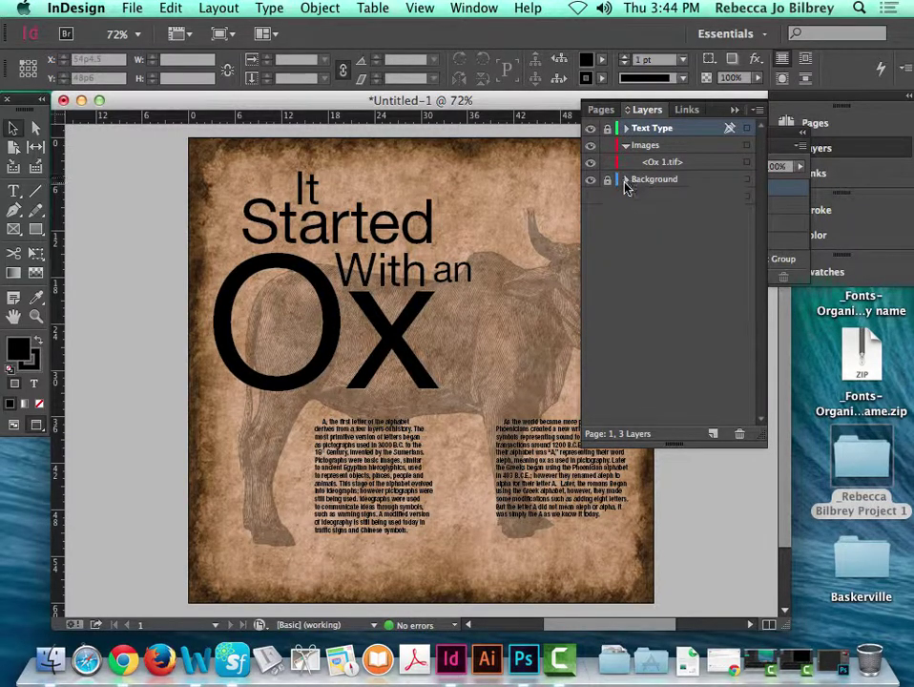
Lock the Ox 1.tif image and paste the ox symbol into the Images layer, placing it just below the second text column's last line
{"action": "left_click", "coordinate": [607, 163]}
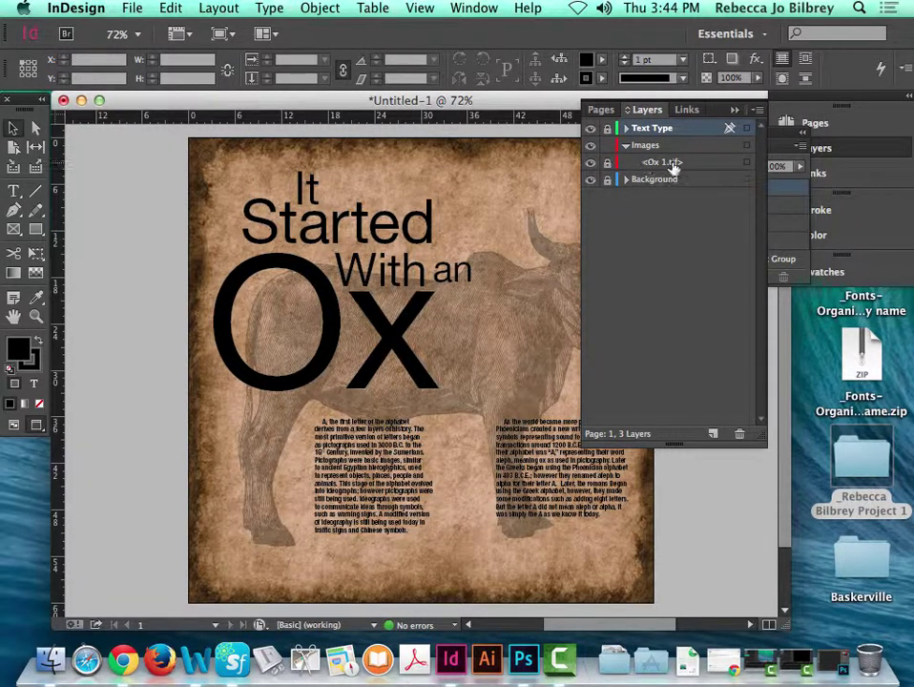
{"action": "left_click", "coordinate": [659, 146]}
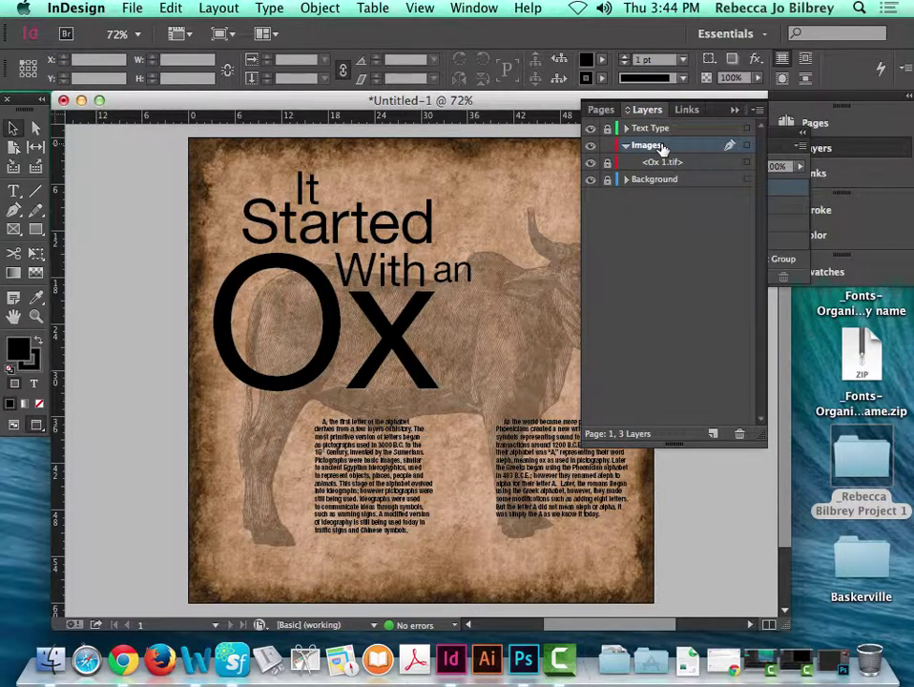
{"action": "left_click", "coordinate": [171, 10]}
{"action": "left_click", "coordinate": [183, 108]}
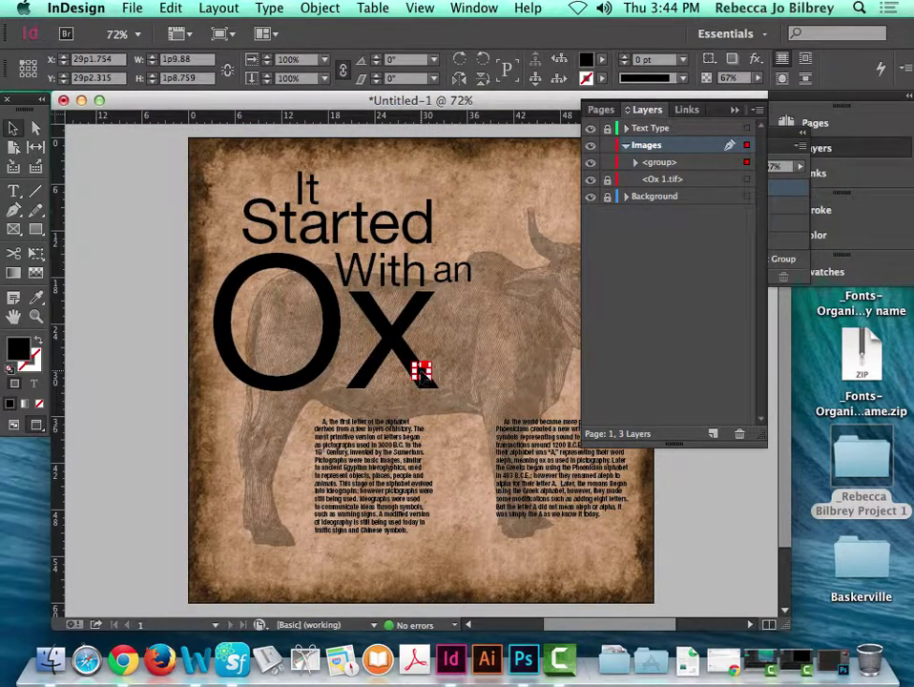
{"action": "left_click_drag", "start_coordinate": [421, 370], "coordinate": [614, 523]}
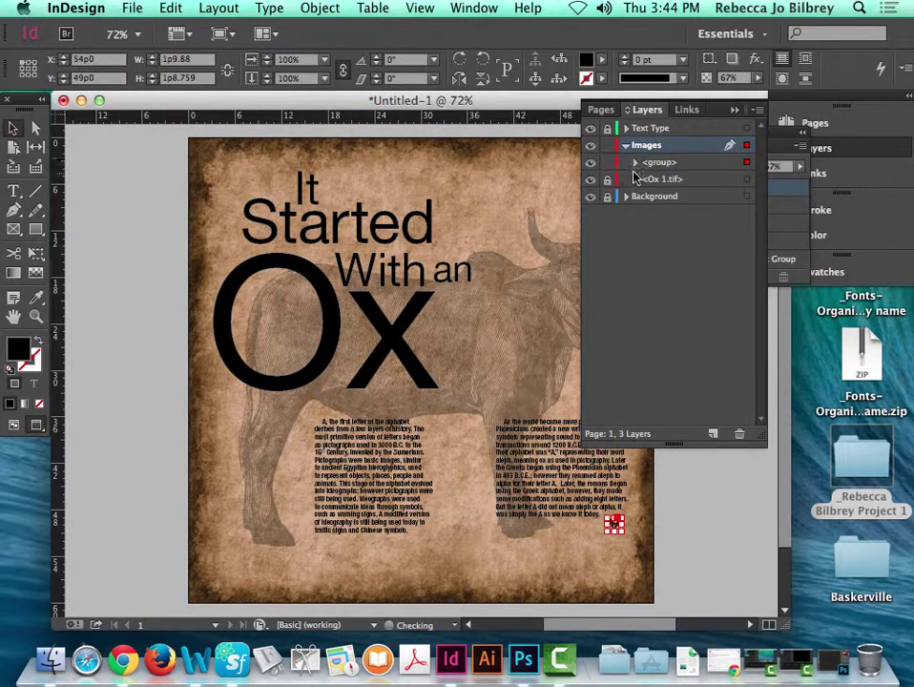
{"action": "left_click", "coordinate": [590, 162]}
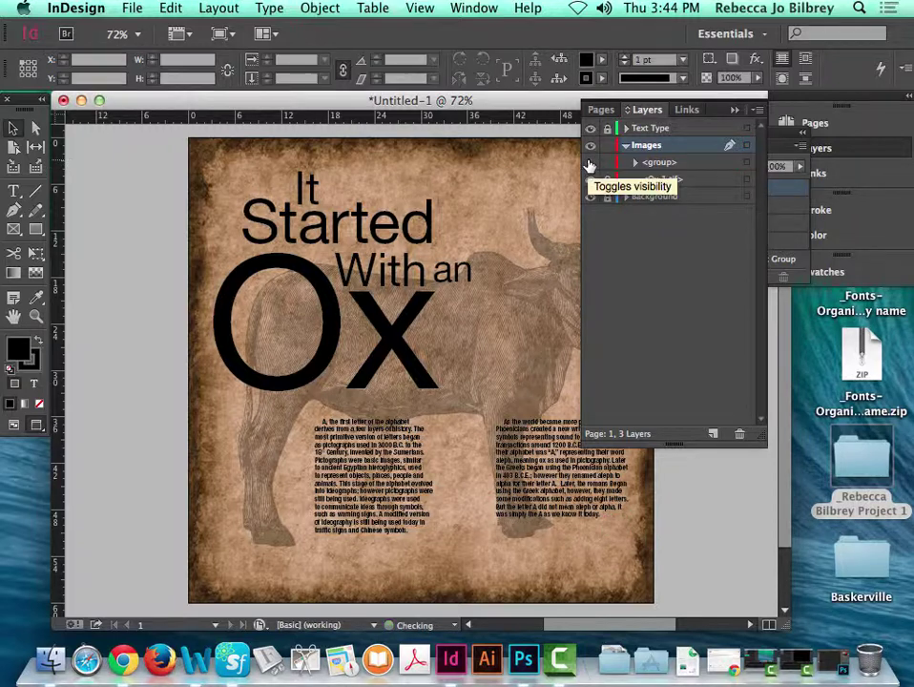
{"action": "left_click", "coordinate": [590, 164]}
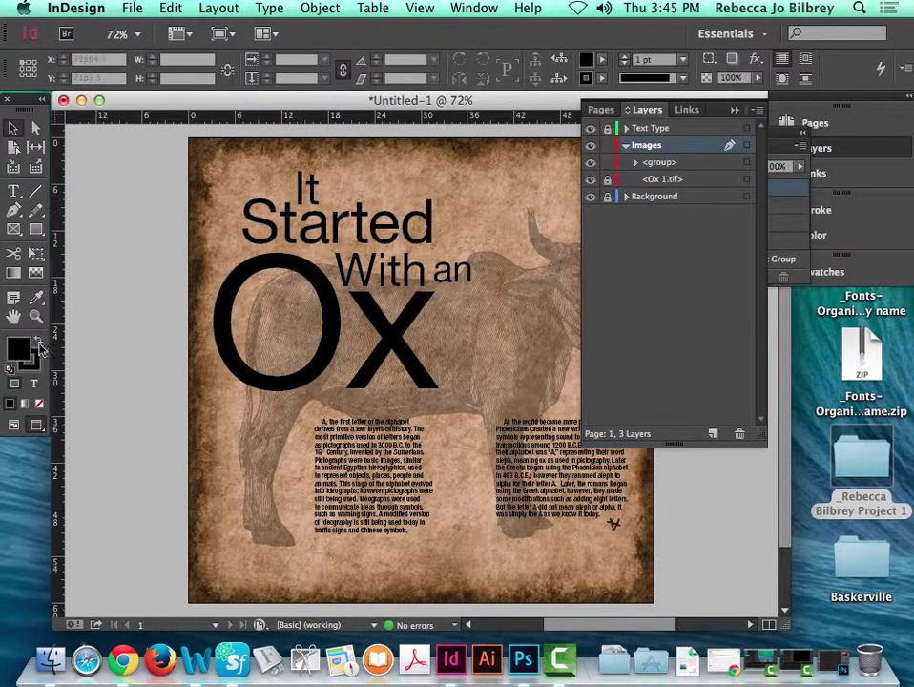
Copy the ox symbol below the second text column, hide its group in the Images layer and collapse that layer
{"action": "left_click_drag", "start_coordinate": [448, 388], "coordinate": [652, 573]}
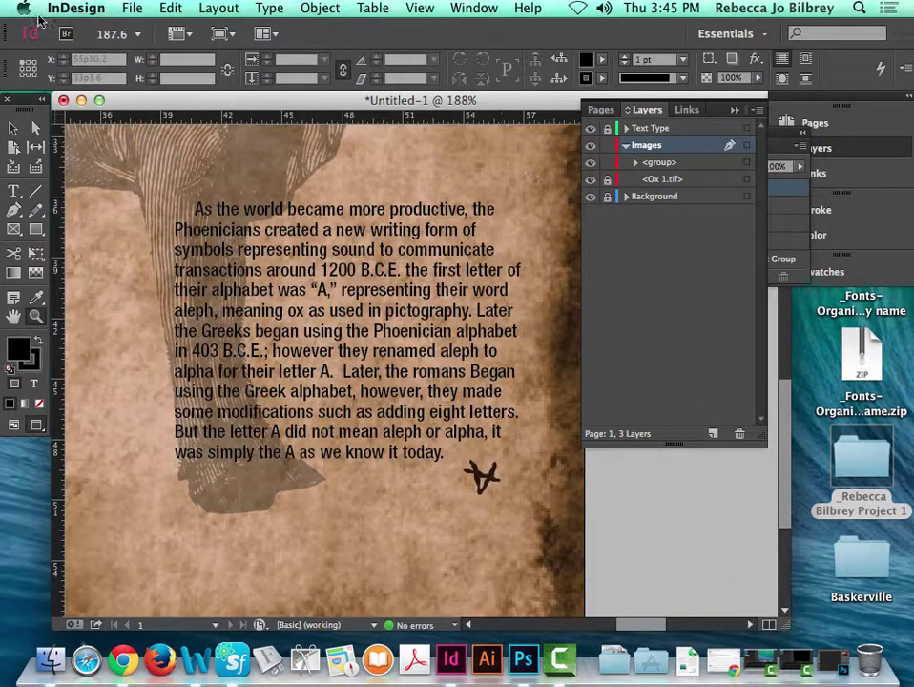
{"action": "left_click", "coordinate": [14, 130]}
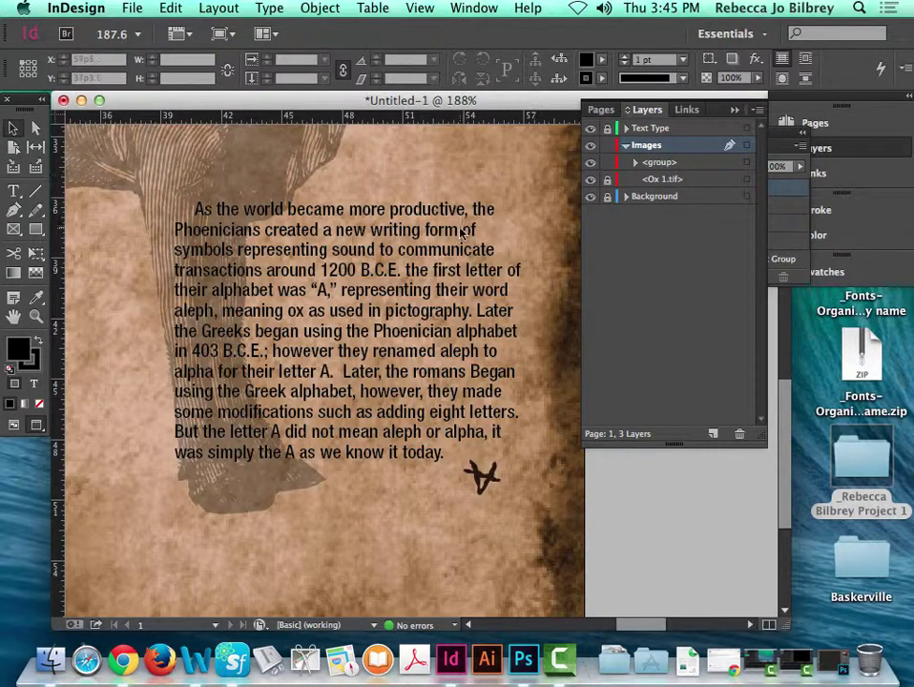
{"action": "left_click", "coordinate": [483, 475]}
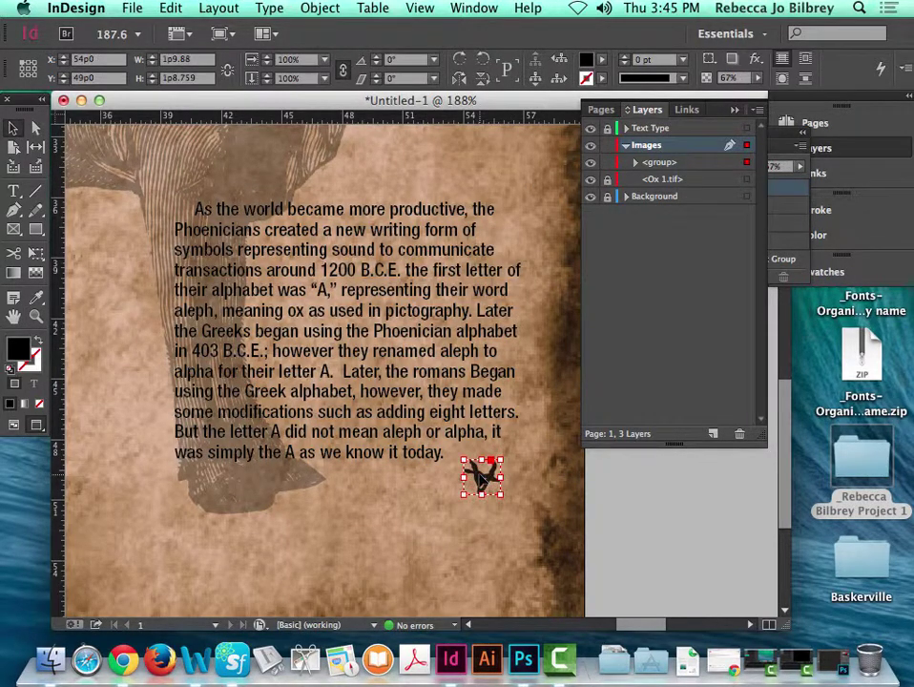
{"action": "left_click", "coordinate": [172, 7]}
{"action": "left_click", "coordinate": [198, 90]}
{"action": "left_click", "coordinate": [591, 162]}
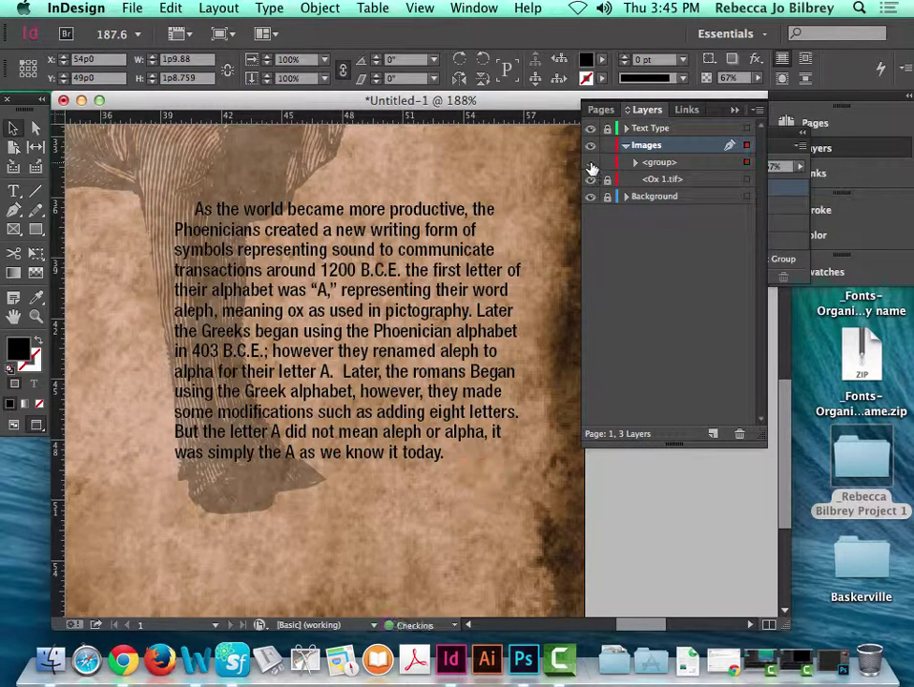
{"action": "left_click", "coordinate": [626, 145]}
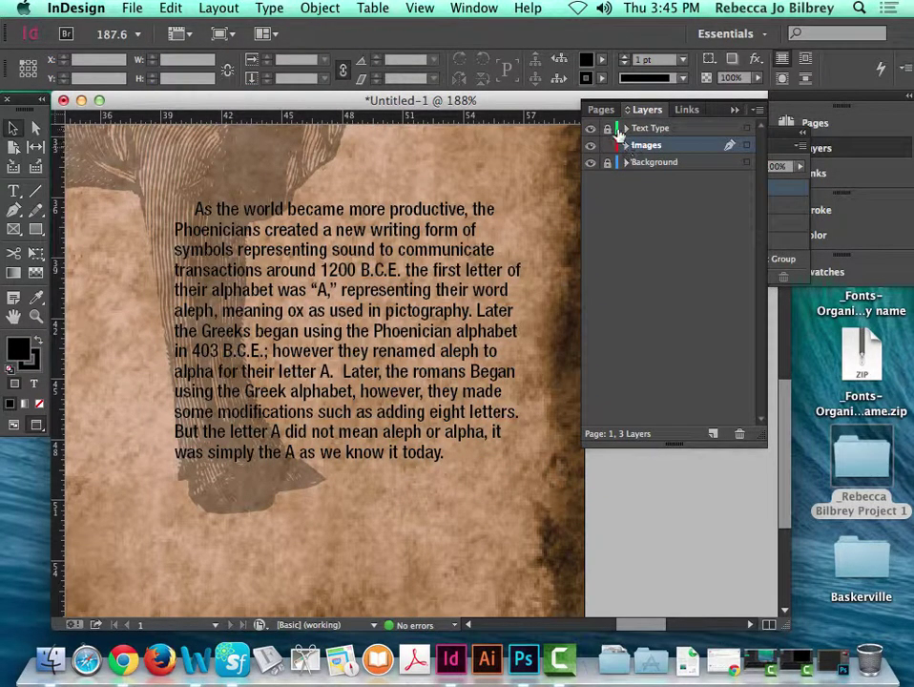
Unlock and expand the Text Type layer and paste the ox symbol inline after "today." in the second column
{"action": "left_click", "coordinate": [626, 128]}
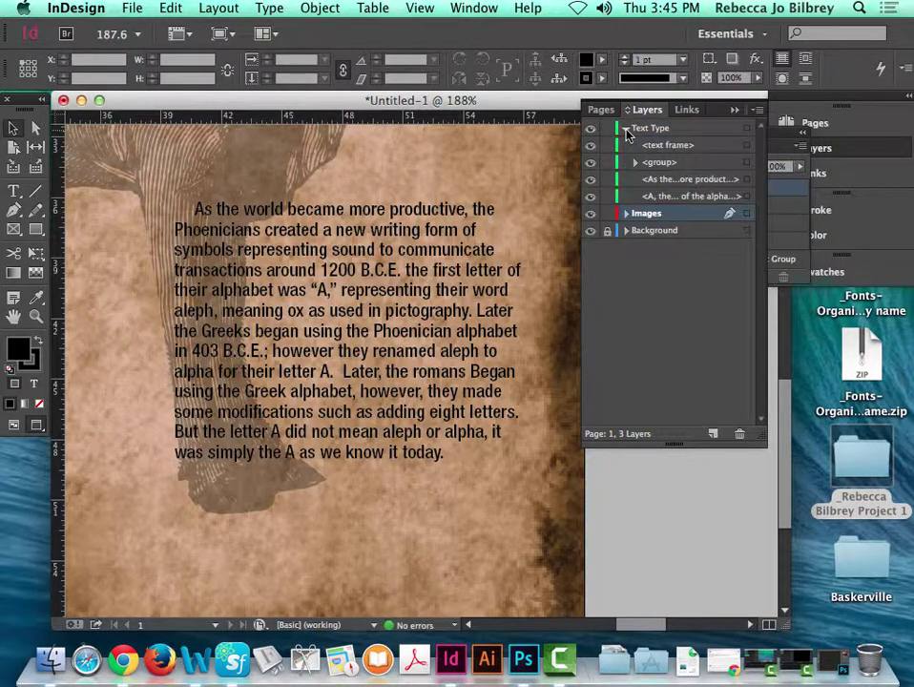
{"action": "left_click", "coordinate": [301, 287]}
{"action": "double_click", "coordinate": [462, 382]}
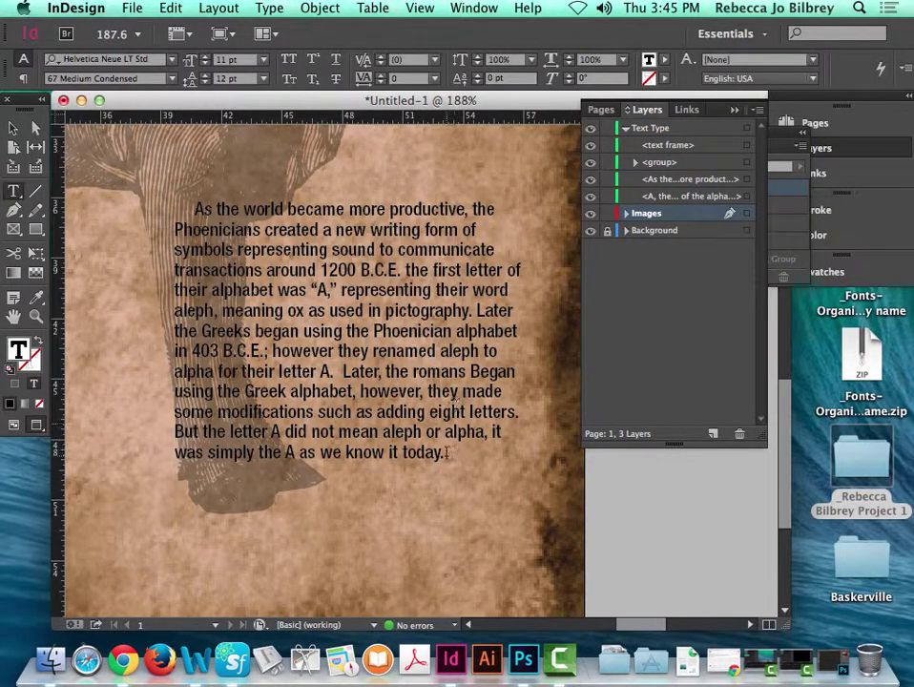
{"action": "left_click", "coordinate": [35, 316]}
{"action": "left_click_drag", "start_coordinate": [332, 334], "coordinate": [543, 492]}
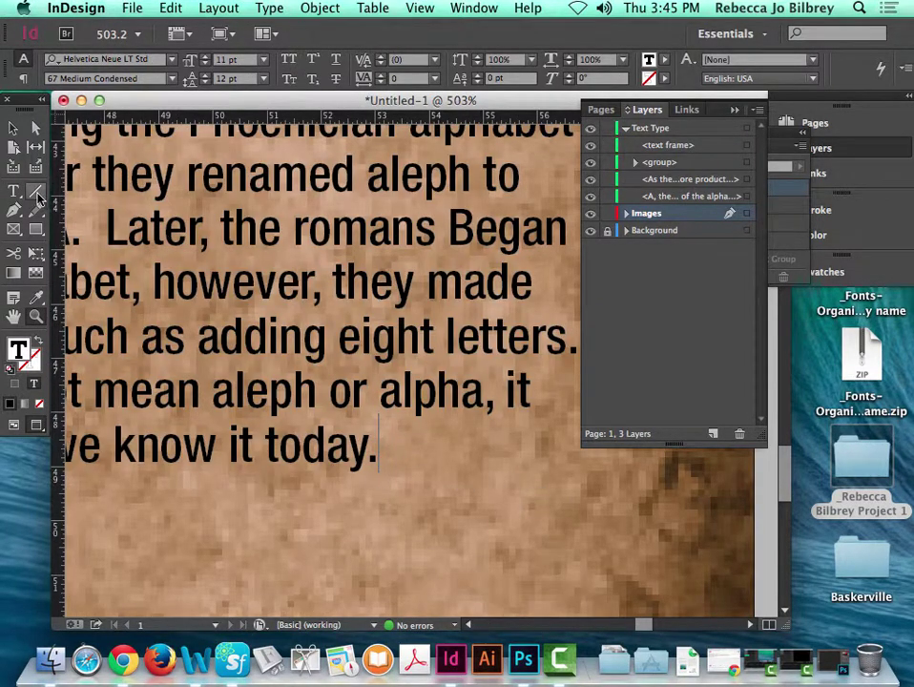
{"action": "left_click", "coordinate": [14, 191]}
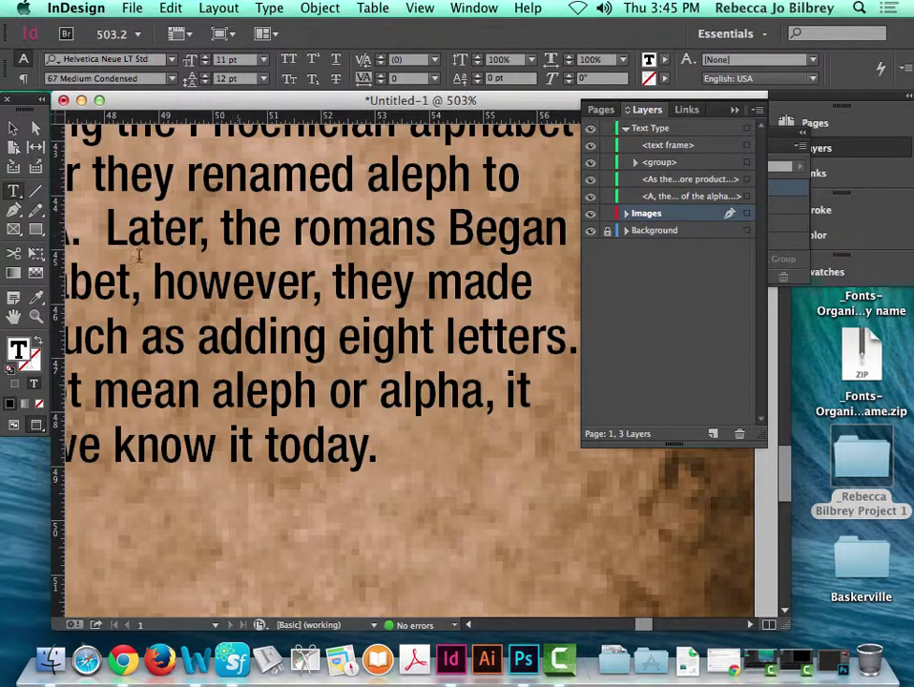
{"action": "double_click", "coordinate": [386, 449]}
{"action": "left_click", "coordinate": [384, 451]}
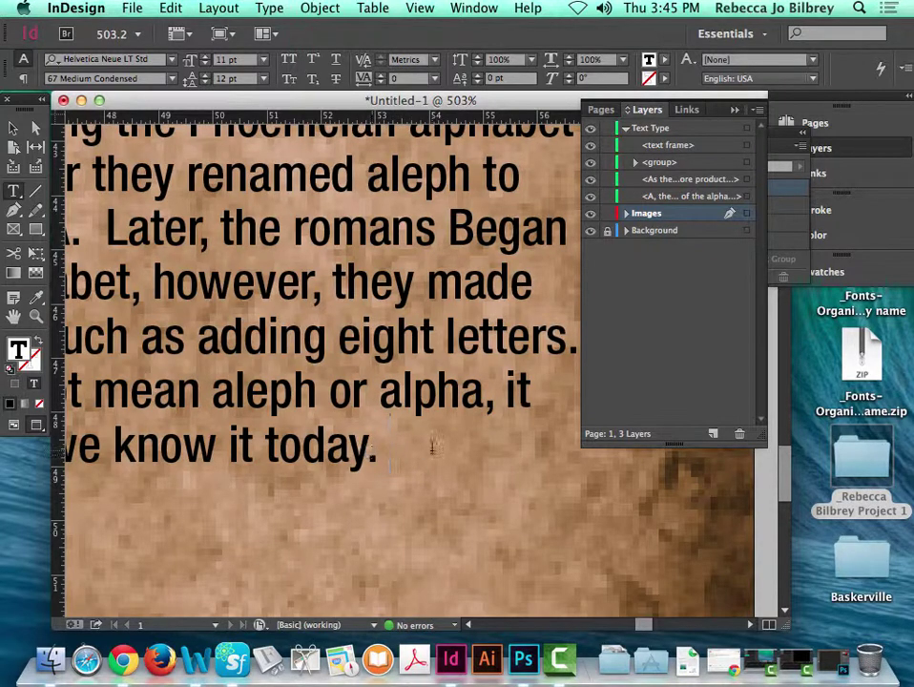
{"action": "left_click", "coordinate": [171, 9]}
{"action": "left_click", "coordinate": [176, 113]}
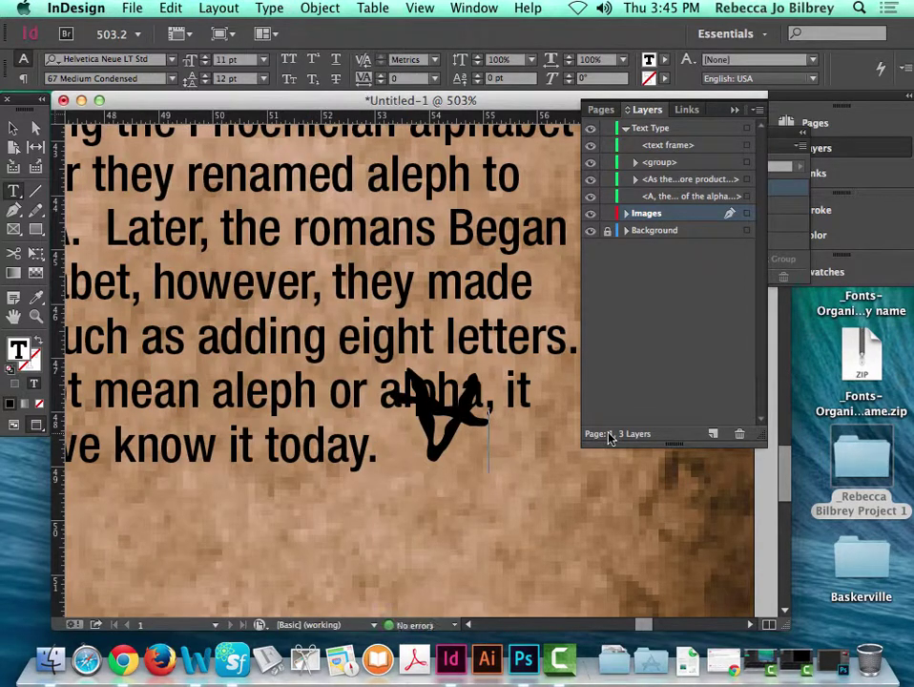
Lower the inline ox symbol by setting its baseline shift to -10 pt
{"action": "left_click_drag", "start_coordinate": [467, 431], "coordinate": [439, 427]}
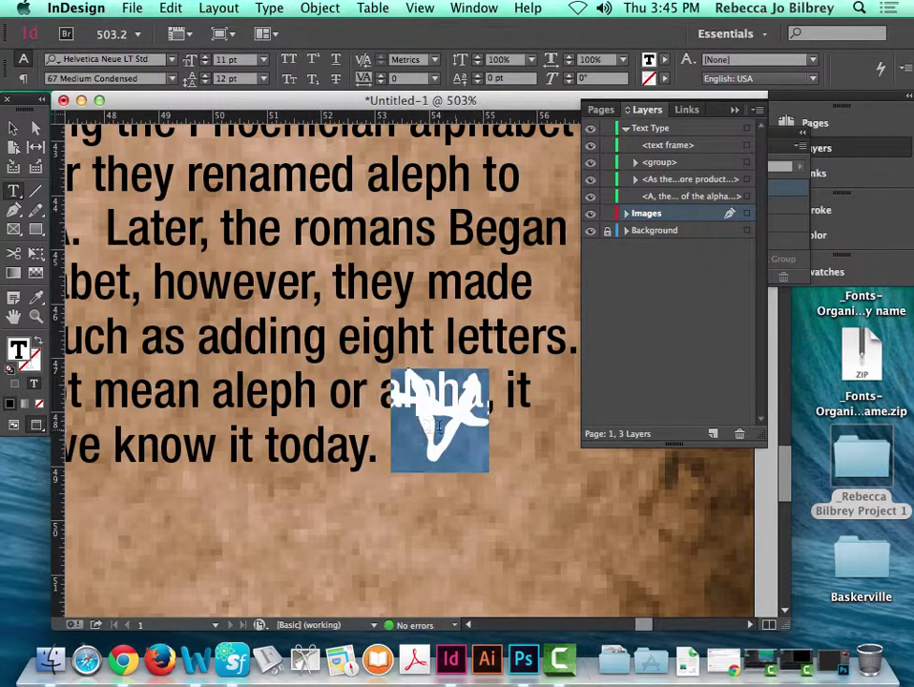
{"action": "left_click", "coordinate": [478, 82]}
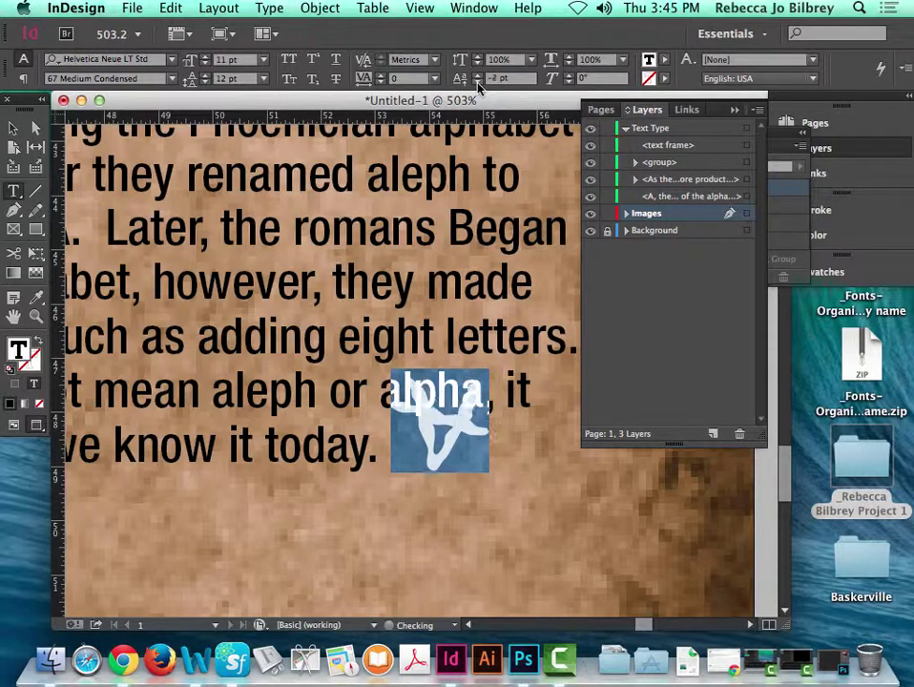
{"action": "left_click", "coordinate": [477, 82]}
{"action": "left_click", "coordinate": [478, 83]}
{"action": "left_click", "coordinate": [477, 82]}
{"action": "left_click", "coordinate": [478, 83]}
{"action": "left_click", "coordinate": [478, 83]}
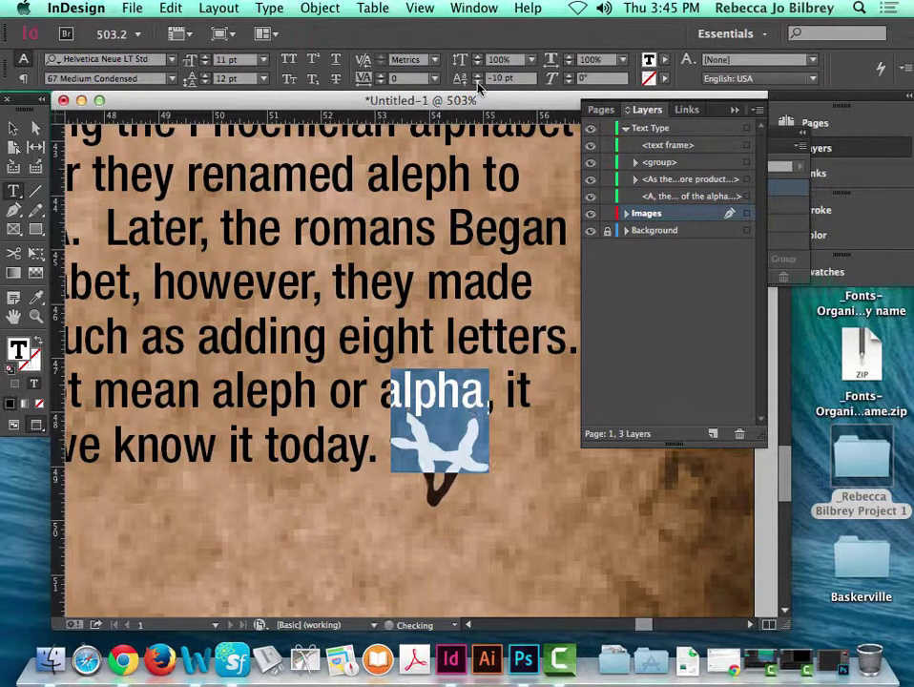
Scale the inline ox symbol after "today." down proportionally to about 1p4.8 wide and 1p3.9 high
{"action": "left_click", "coordinate": [12, 127]}
{"action": "left_click", "coordinate": [449, 477]}
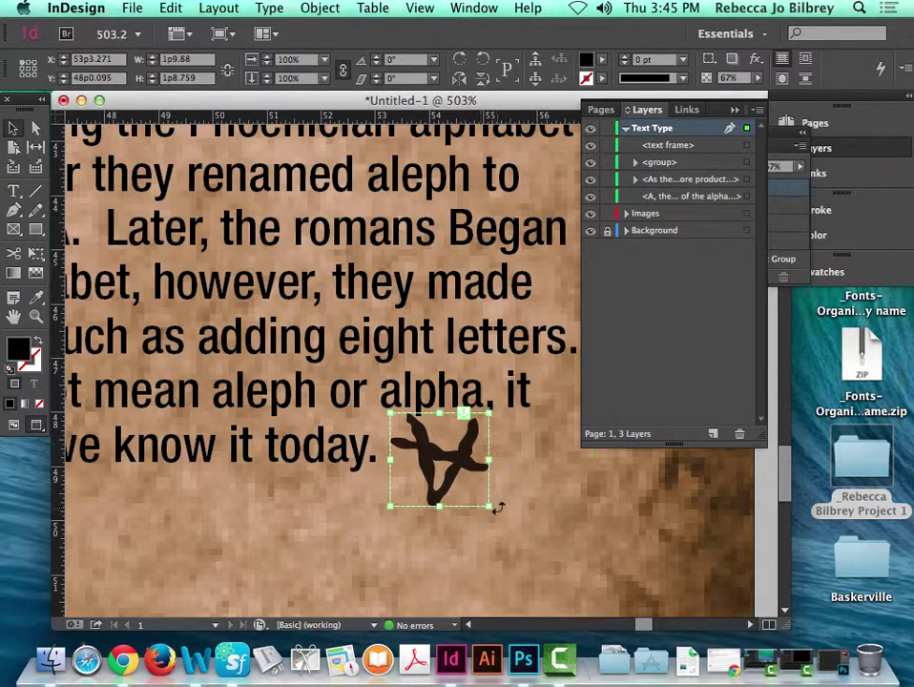
{"action": "left_click_drag", "start_coordinate": [488, 506], "coordinate": [462, 485]}
{"action": "key", "text": "super+shift+a"}
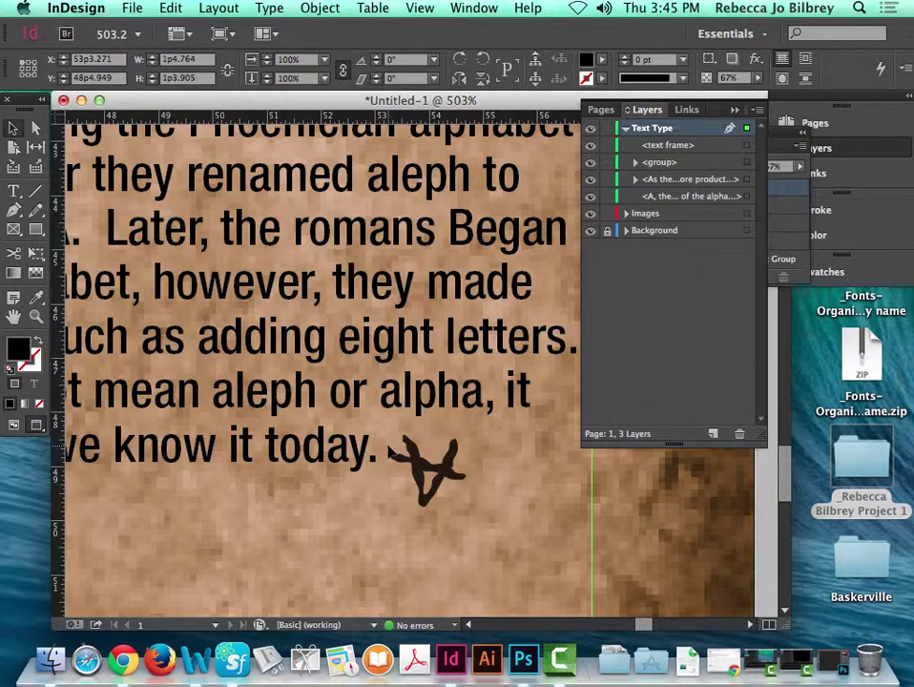
Set the inline ox symbol's baseline shift to -5 pt and return to a view of the whole page
{"action": "key", "text": "t"}
{"action": "left_click_drag", "start_coordinate": [391, 457], "coordinate": [467, 458]}
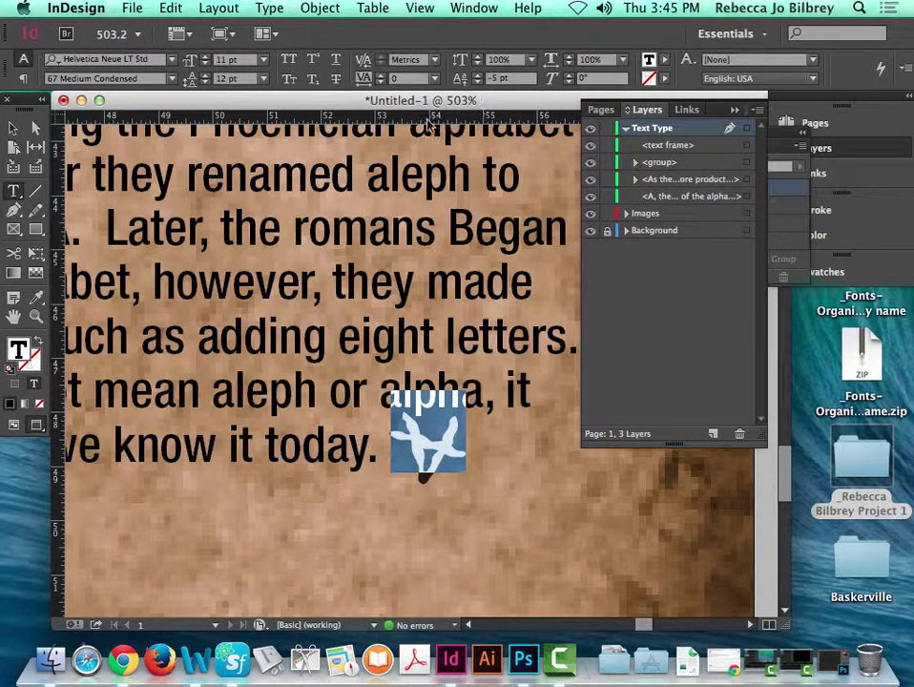
{"action": "key", "text": "Escape"}
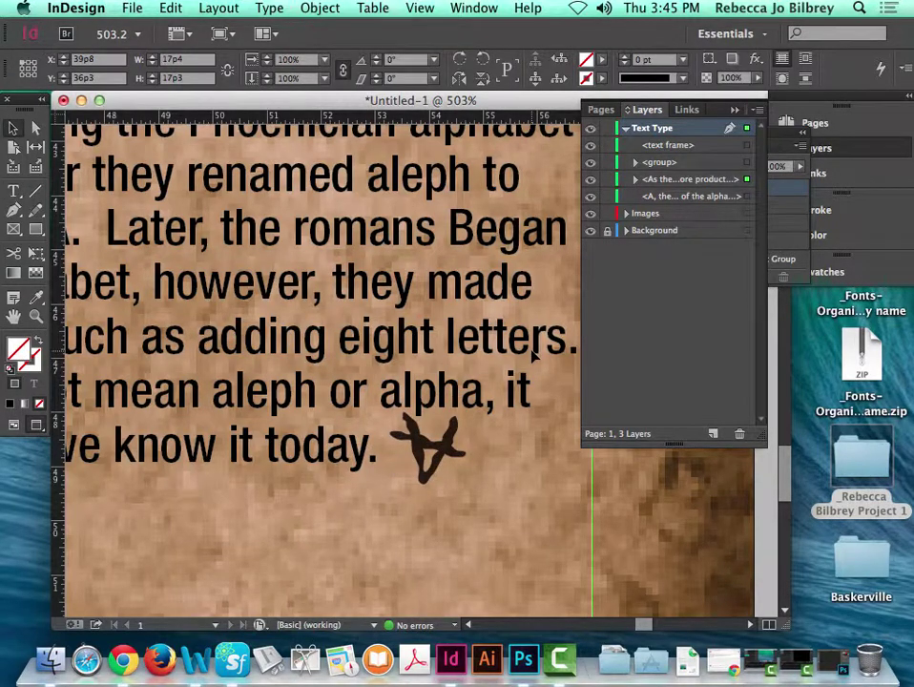
{"action": "key", "text": "super+0"}
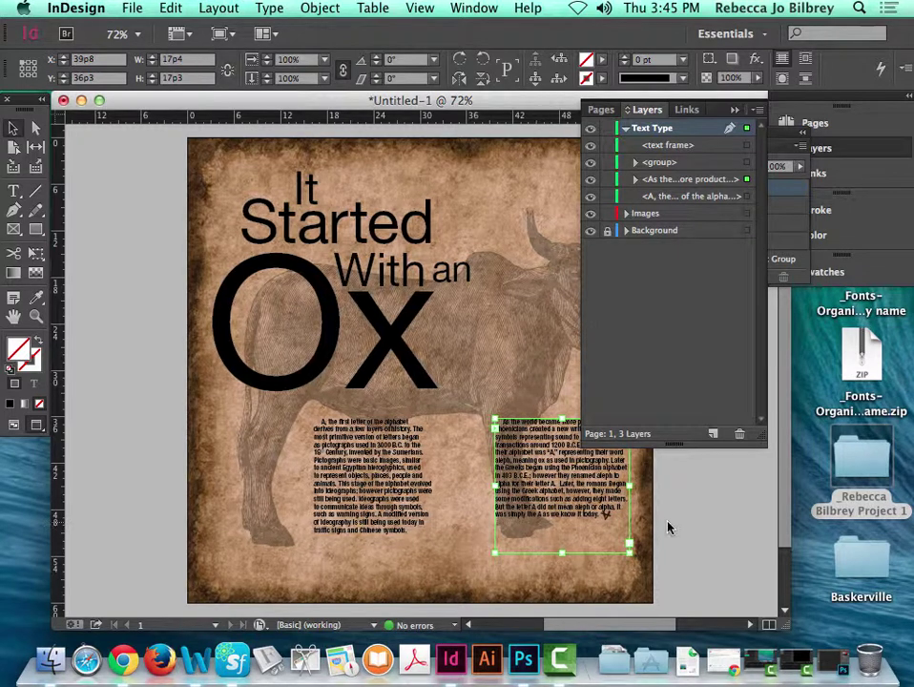
{"action": "scroll", "coordinate": [661, 528], "scroll_direction": "right", "scroll_amount": 3}
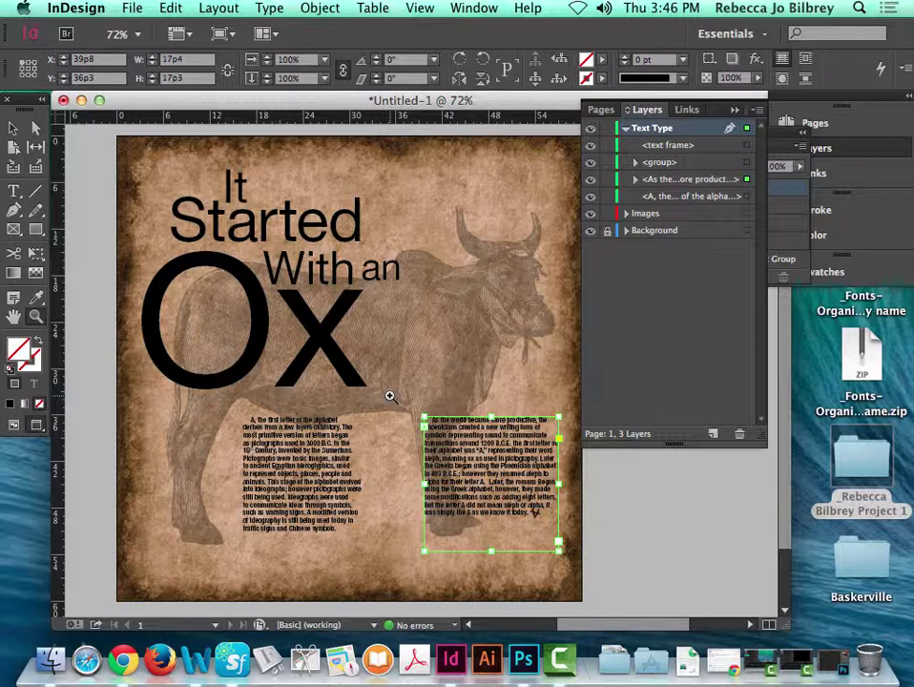
Hide and collapse the Text Type layer, and show the hidden ox symbol group in the expanded Images layer
{"action": "left_click", "coordinate": [591, 129]}
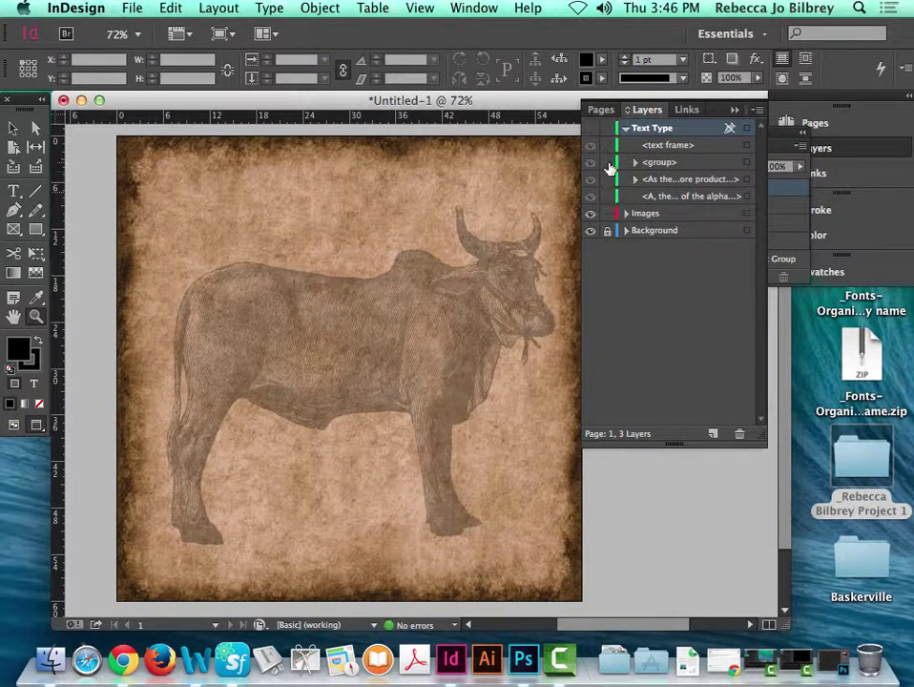
{"action": "left_click", "coordinate": [626, 128]}
{"action": "left_click", "coordinate": [626, 145]}
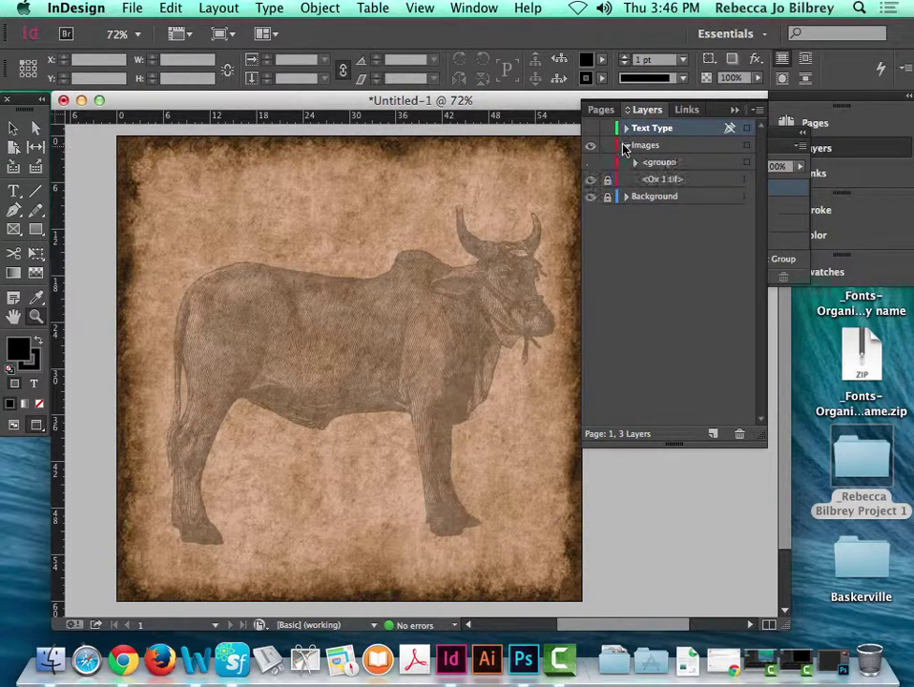
{"action": "left_click", "coordinate": [591, 163]}
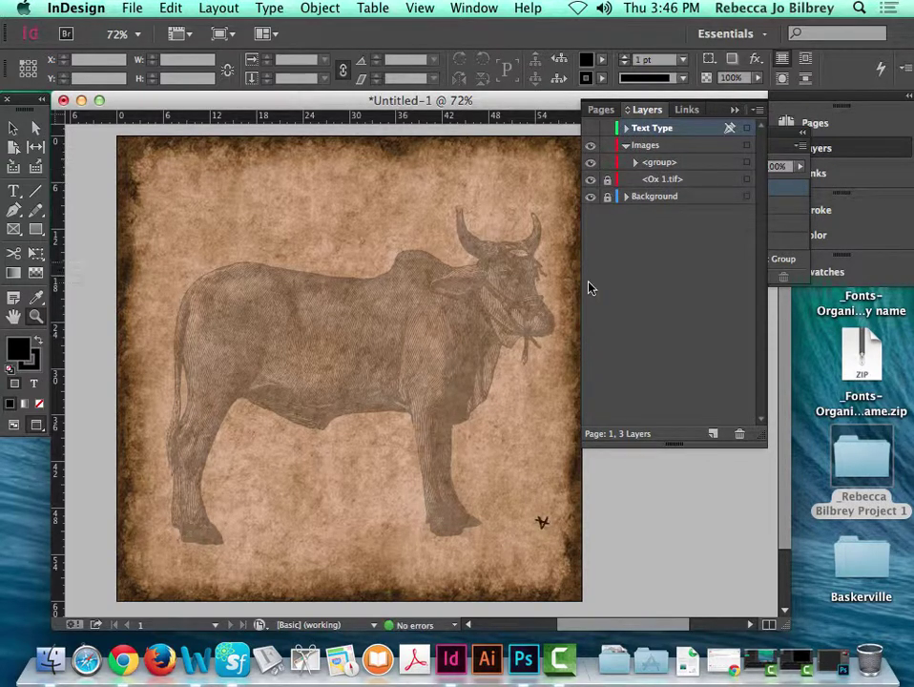
Enlarge the loose ox symbol in the Images layer to about 36p10 wide, and delete it
{"action": "left_click", "coordinate": [14, 127]}
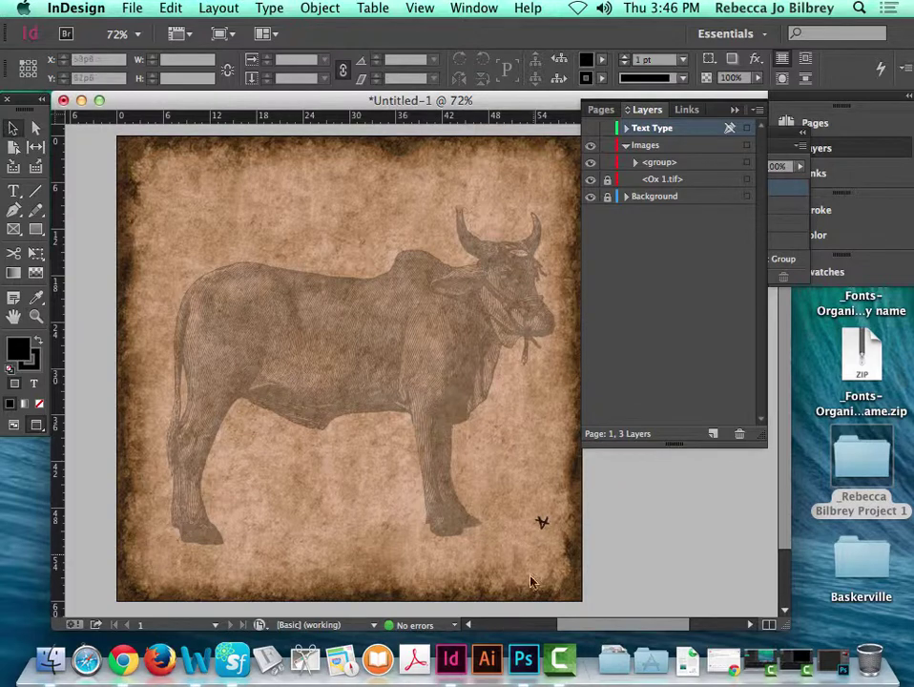
{"action": "left_click", "coordinate": [542, 522]}
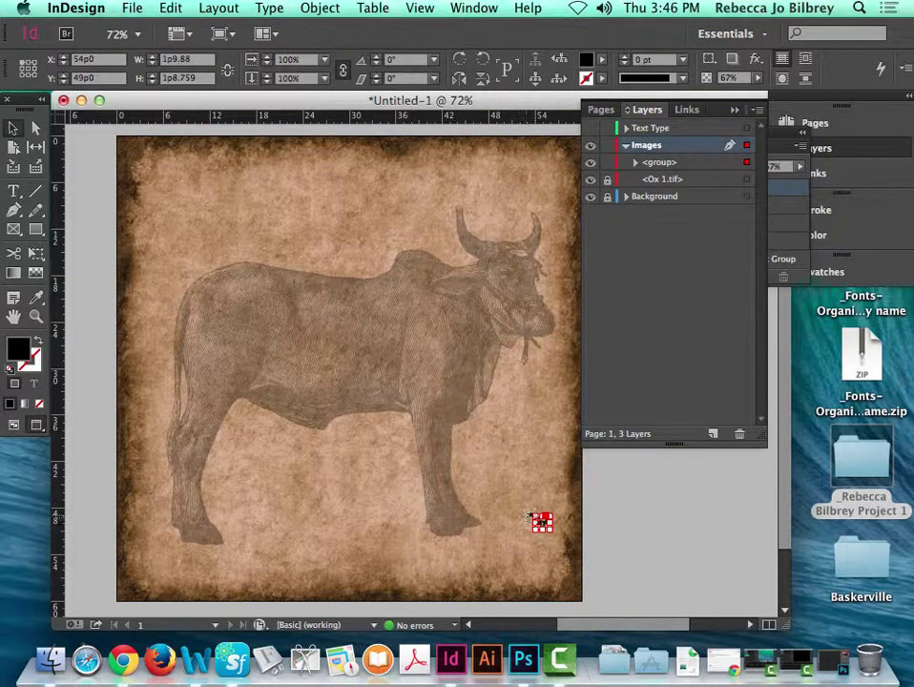
{"action": "left_click_drag", "start_coordinate": [531, 518], "coordinate": [342, 262]}
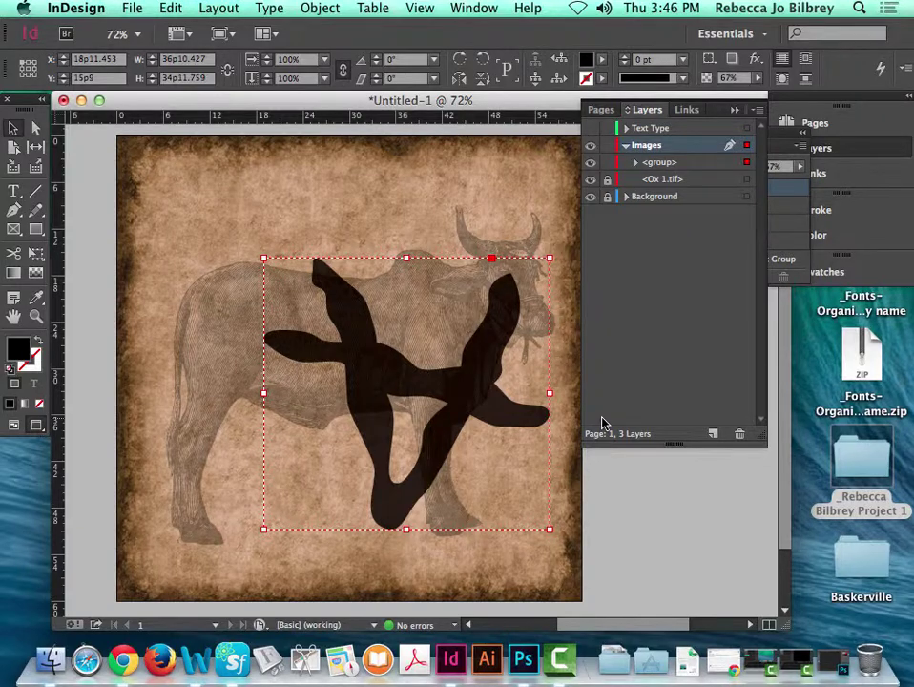
{"action": "key", "text": "Delete"}
Show the Text Type layer and move both text columns lower, widening the first to about 16p0 and placing it at about X 17p4, Y 38p3
{"action": "left_click", "coordinate": [591, 128]}
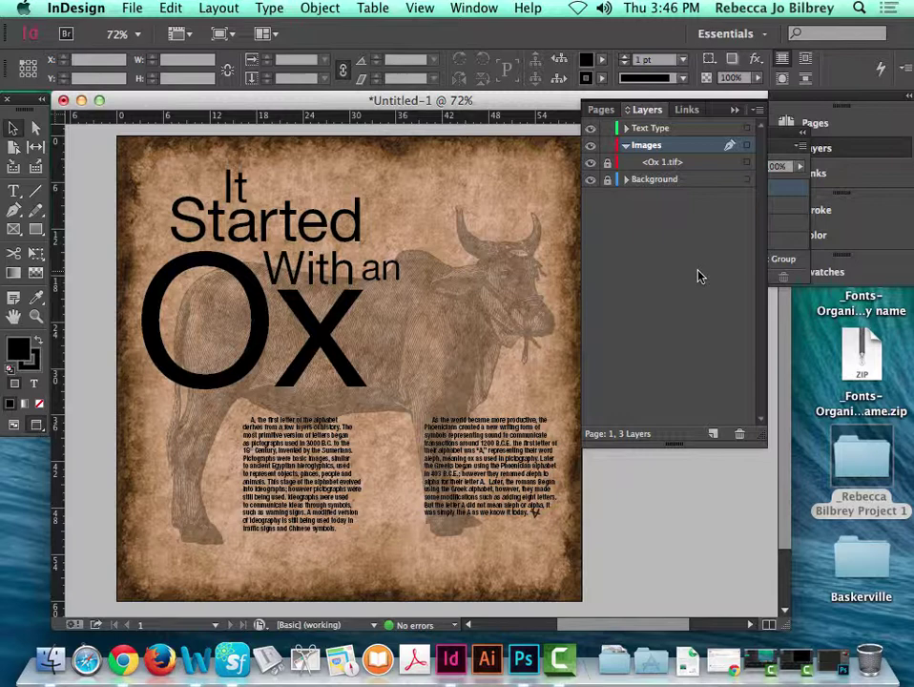
{"action": "left_click", "coordinate": [304, 487]}
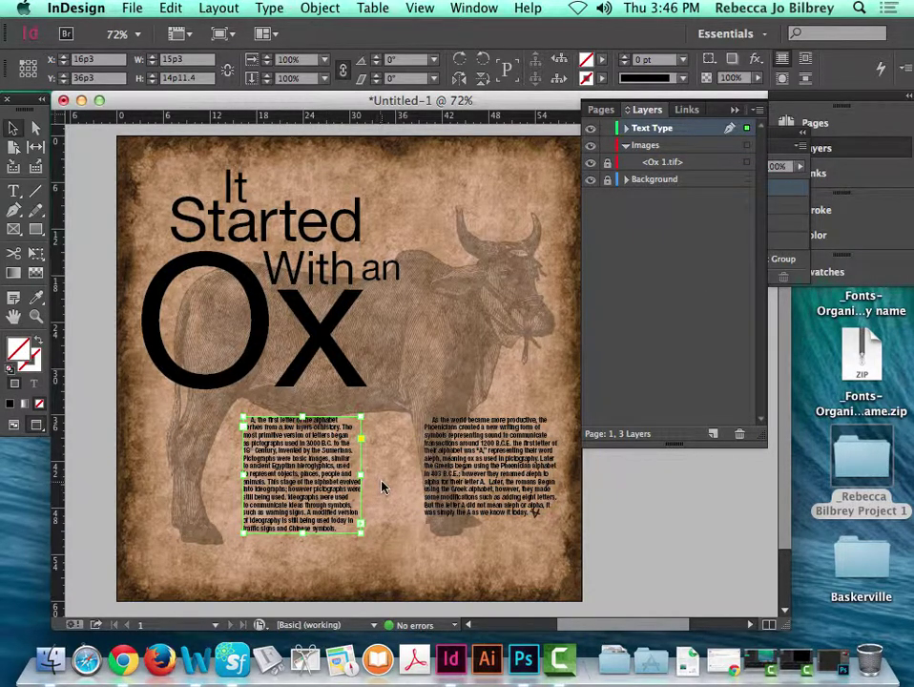
{"action": "mouse_move", "coordinate": [361, 475]}
{"action": "left_mouse_down"}
{"action": "mouse_move", "coordinate": [425, 477]}
{"action": "mouse_move", "coordinate": [367, 477]}
{"action": "left_mouse_up"}
{"action": "left_click_drag", "start_coordinate": [484, 461], "coordinate": [484, 486]}
{"action": "mouse_move", "coordinate": [325, 439]}
{"action": "left_mouse_down"}
{"action": "mouse_move", "coordinate": [289, 479]}
{"action": "mouse_move", "coordinate": [331, 457]}
{"action": "left_mouse_up"}
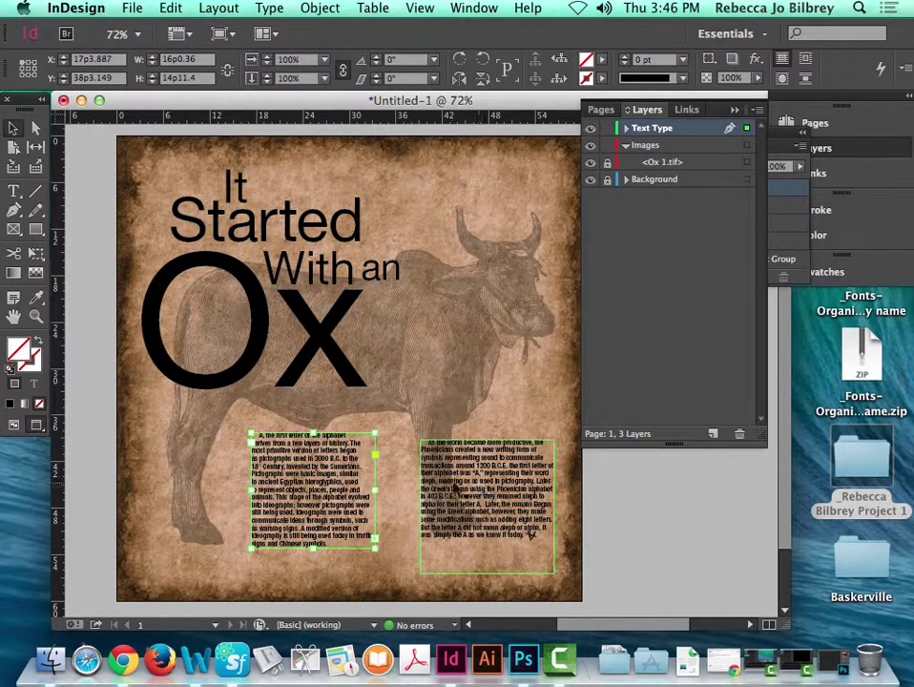
Unlock the Ox 1.tif image in the Images layer and scale it down to about 48p1 by 44p5
{"action": "left_click", "coordinate": [465, 298]}
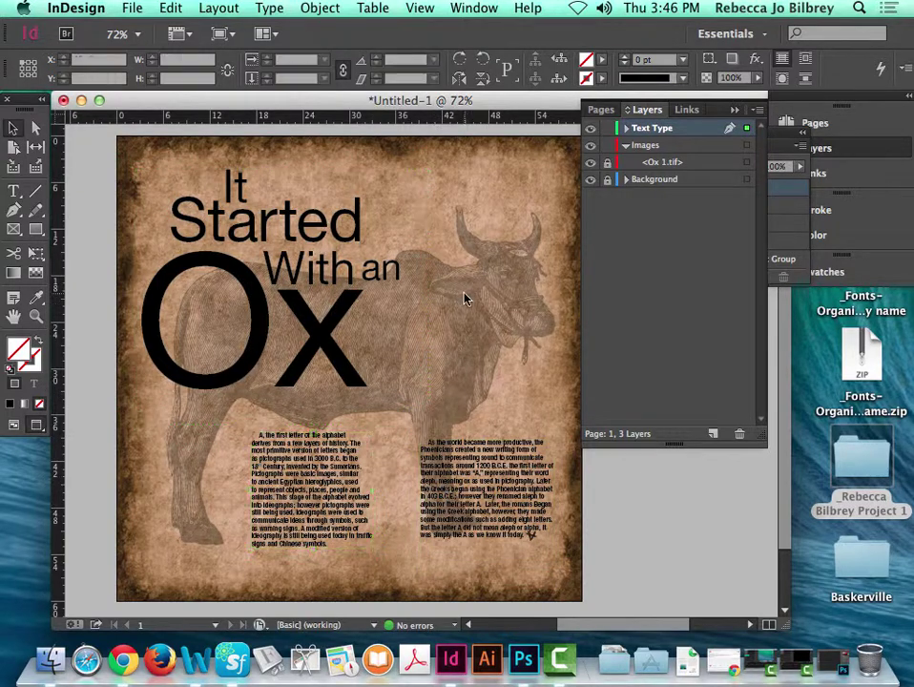
{"action": "left_click", "coordinate": [607, 162]}
{"action": "left_click", "coordinate": [534, 242]}
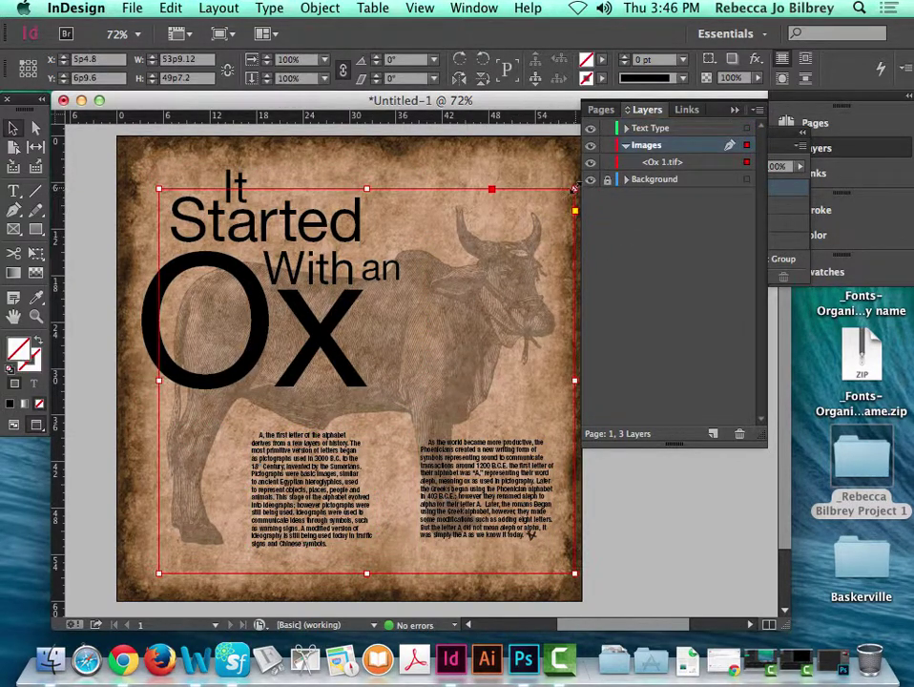
{"action": "left_click_drag", "start_coordinate": [573, 188], "coordinate": [520, 235]}
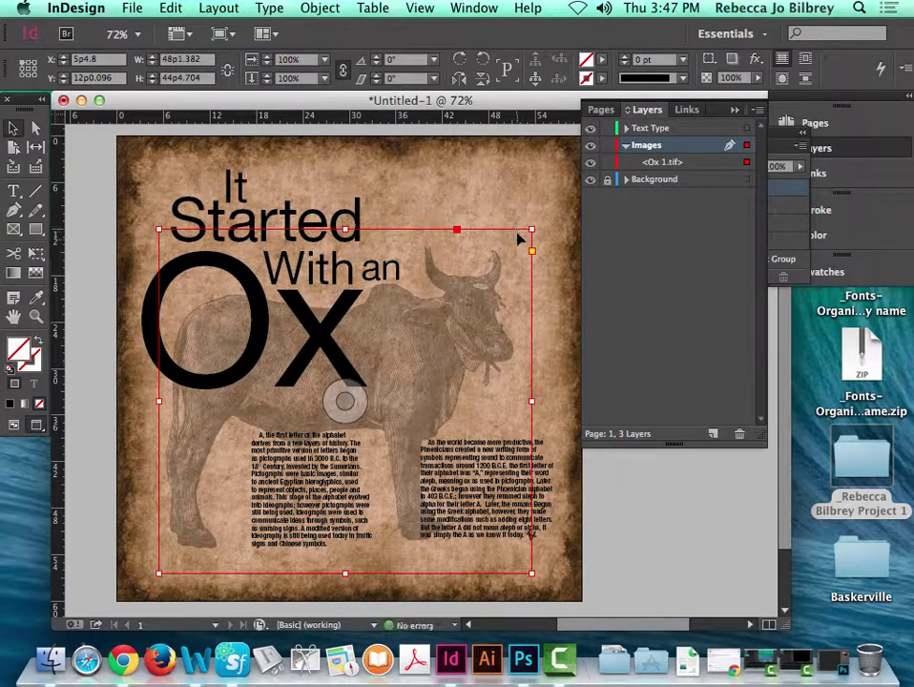
Resize the first text column to about 19p1 by 13p7 and lower it to about Y 40p4
{"action": "left_click", "coordinate": [246, 490]}
{"action": "left_click_drag", "start_coordinate": [246, 490], "coordinate": [227, 490]}
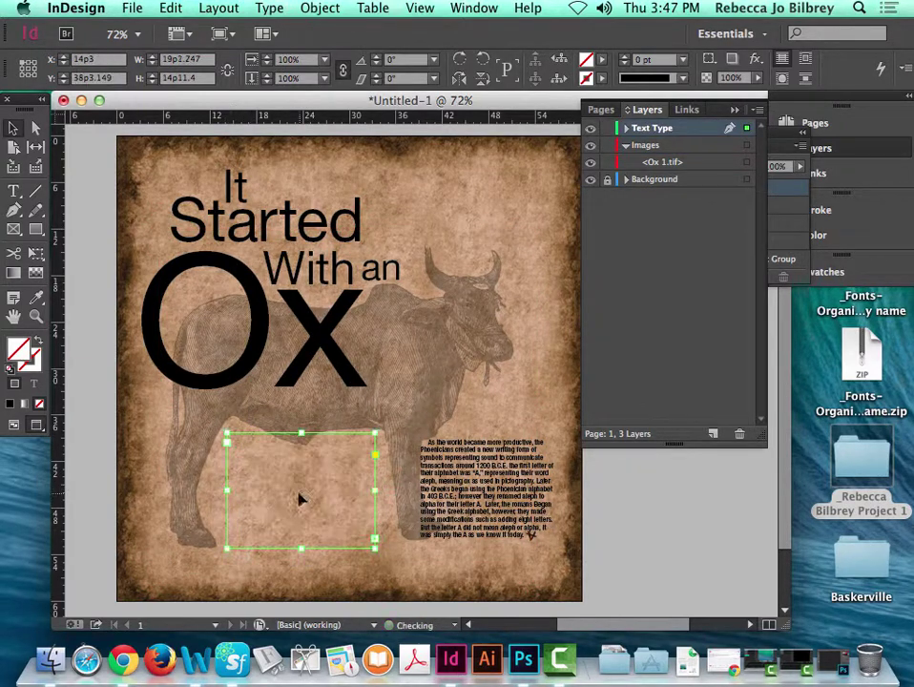
{"action": "left_click_drag", "start_coordinate": [301, 549], "coordinate": [299, 563]}
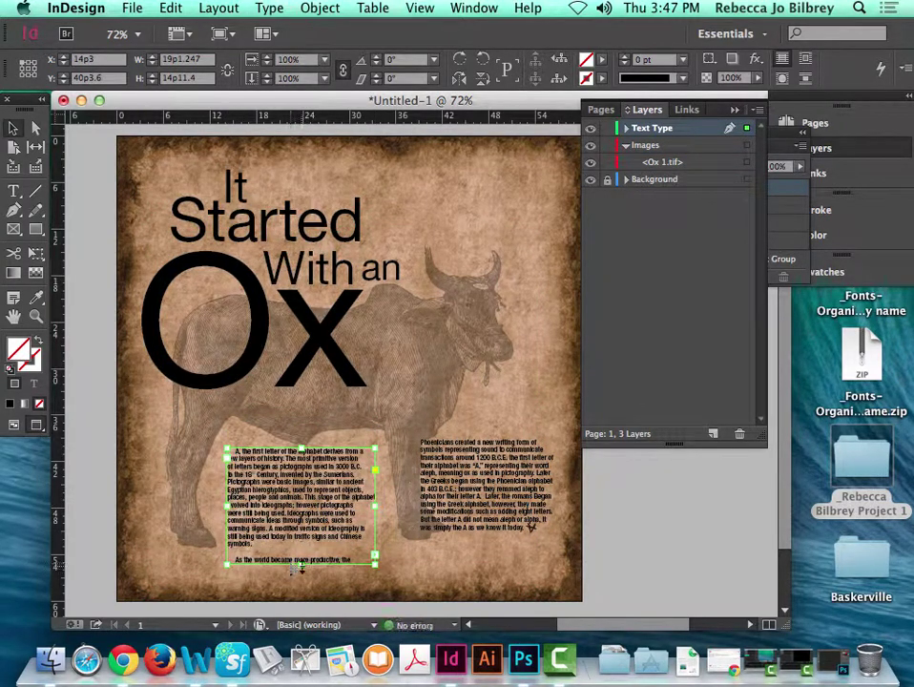
{"action": "left_click", "coordinate": [374, 560]}
{"action": "left_click", "coordinate": [506, 497]}
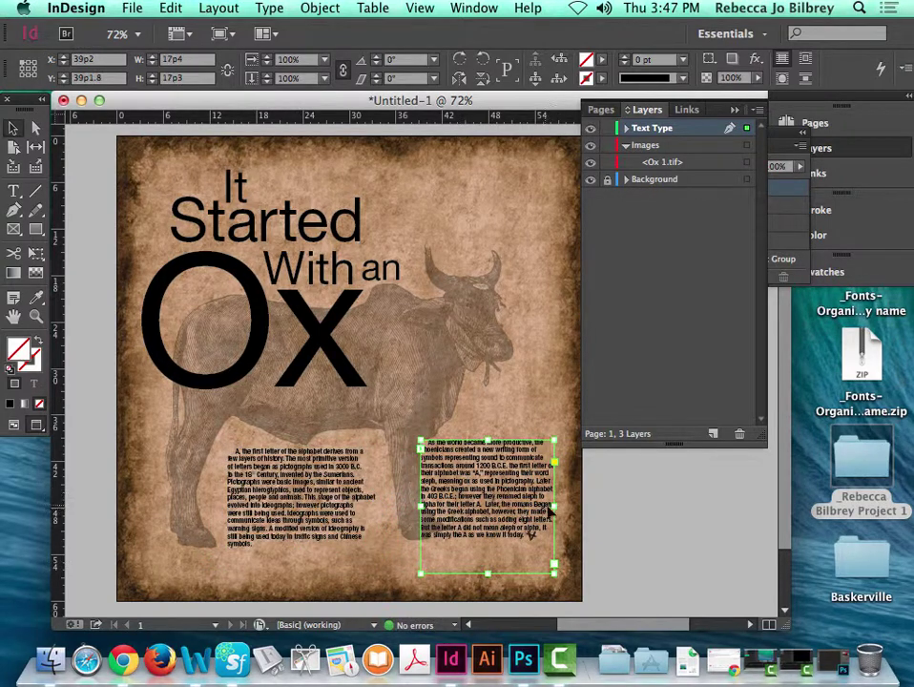
Move the ox image up between the columns and enlarge it to about 51p0 by 47p1, at about X 6p5, Y 7p10
{"action": "left_click", "coordinate": [475, 321]}
{"action": "left_click_drag", "start_coordinate": [475, 321], "coordinate": [457, 322]}
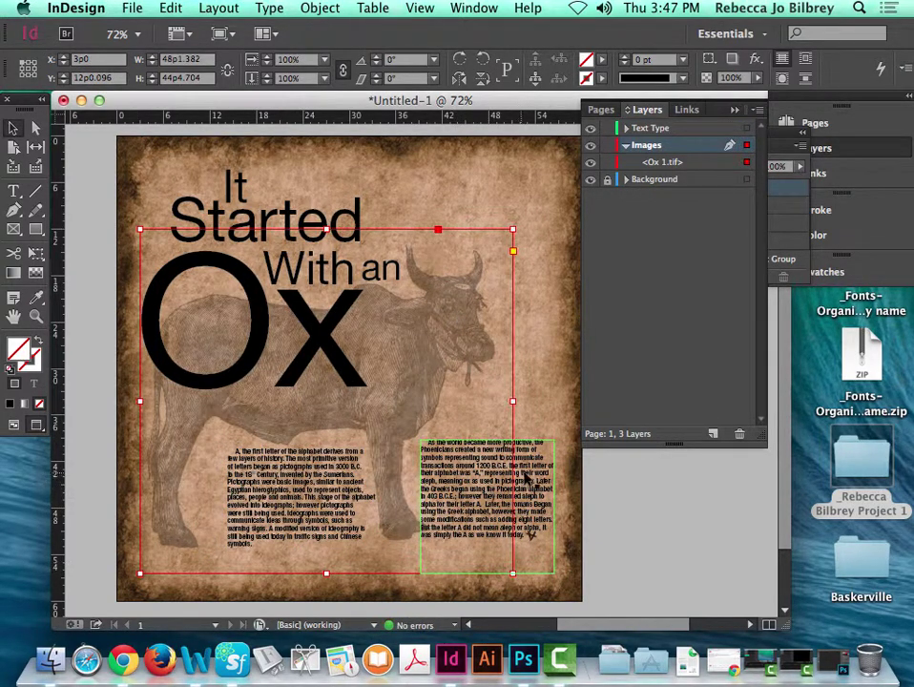
{"action": "left_click", "coordinate": [487, 483]}
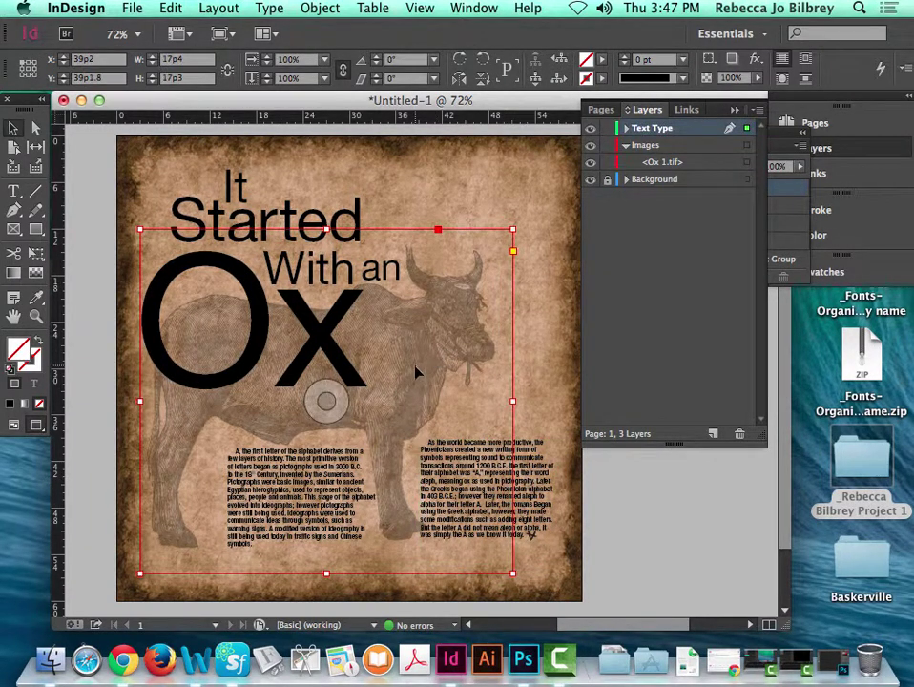
{"action": "left_click_drag", "start_coordinate": [461, 314], "coordinate": [506, 277]}
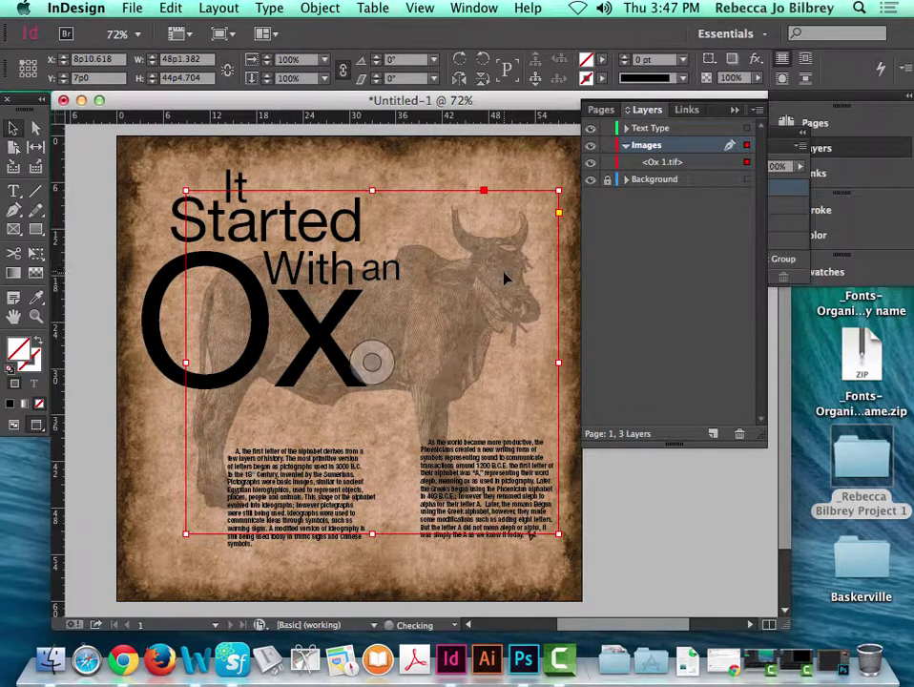
{"action": "left_click_drag", "start_coordinate": [185, 535], "coordinate": [168, 561]}
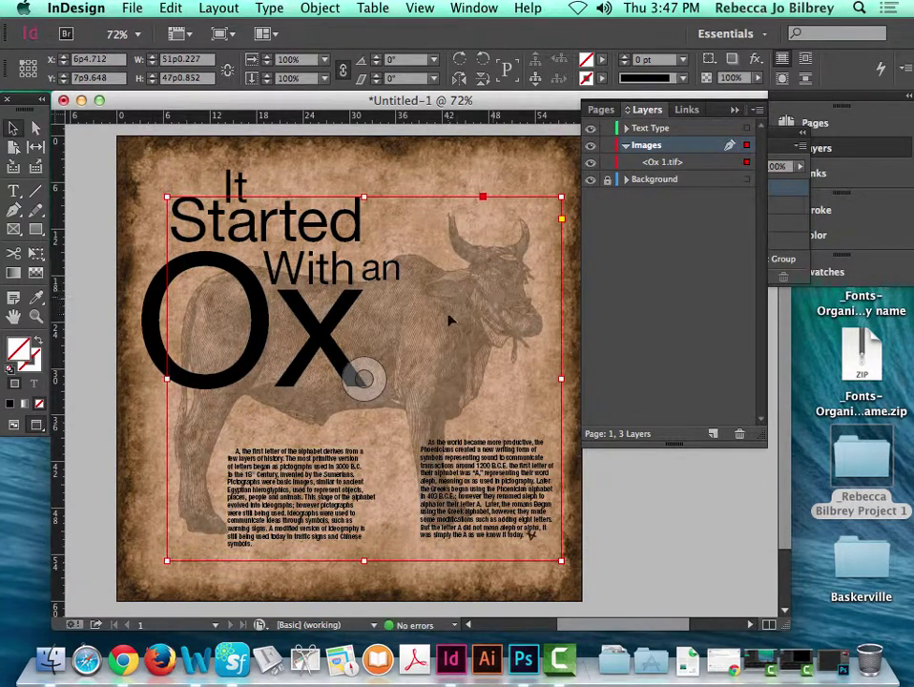
Move both text columns up to about Y 37p3, the first to about X 15p6 and the second to about X 43p2
{"action": "left_click", "coordinate": [284, 499]}
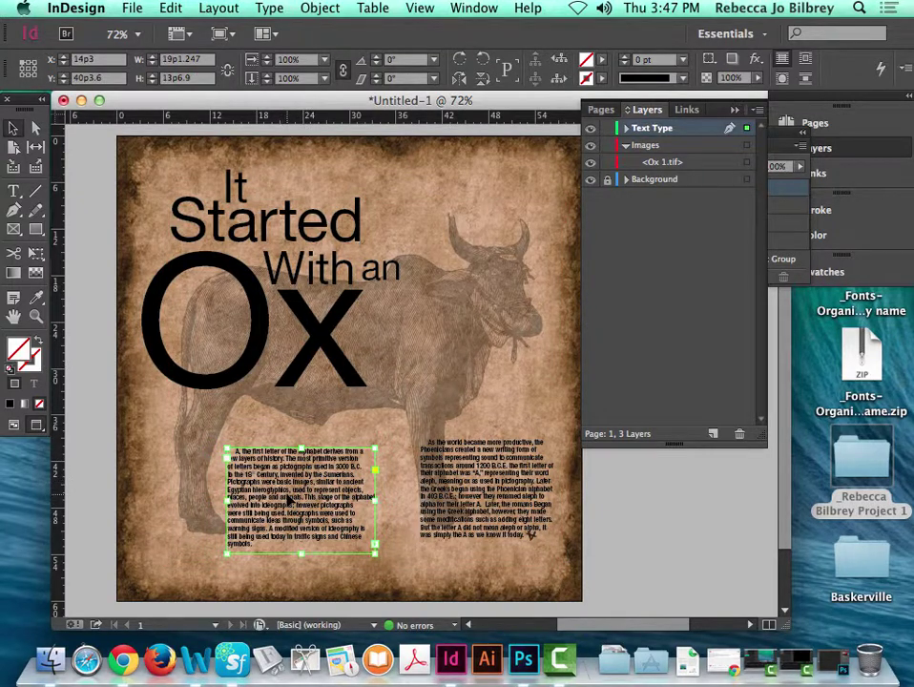
{"action": "double_click", "coordinate": [286, 499]}
{"action": "left_click", "coordinate": [13, 128]}
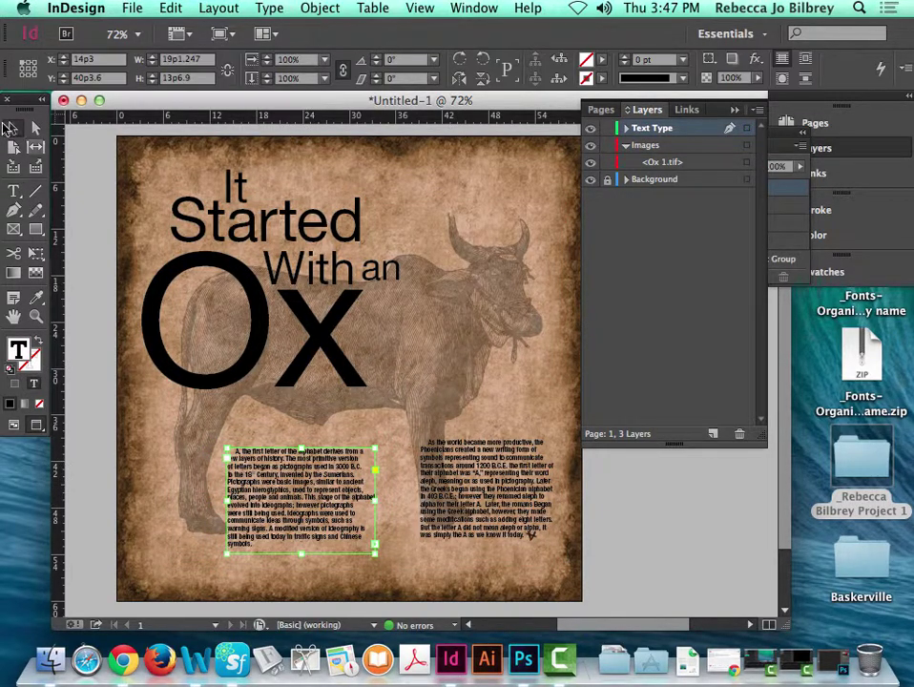
{"action": "left_click", "coordinate": [303, 515]}
{"action": "left_click_drag", "start_coordinate": [303, 516], "coordinate": [318, 492]}
{"action": "left_click", "coordinate": [472, 497]}
{"action": "left_click_drag", "start_coordinate": [462, 503], "coordinate": [491, 488]}
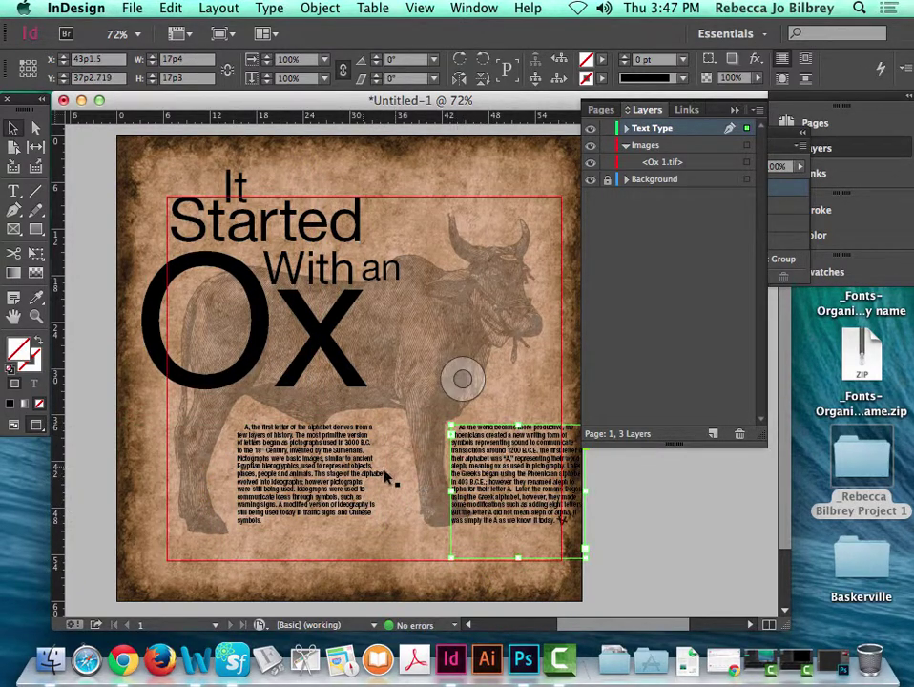
Widen the first text column on both sides to about 29p3, starting at X 11p2, so it overlaps the ox's legs
{"action": "left_click", "coordinate": [304, 493], "text": "shift"}
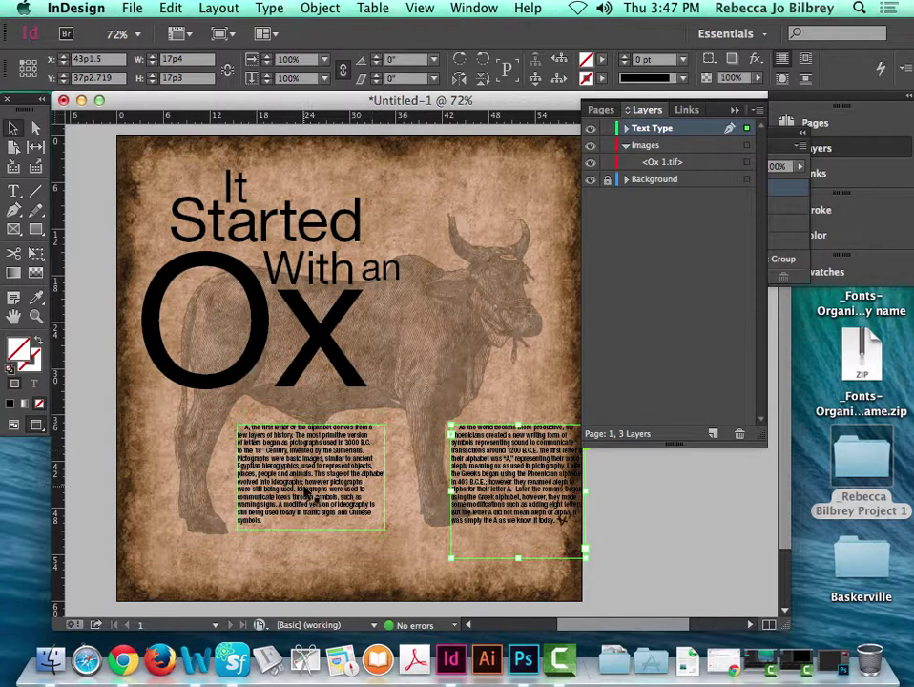
{"action": "left_click", "coordinate": [384, 479]}
{"action": "left_click_drag", "start_coordinate": [385, 480], "coordinate": [421, 479]}
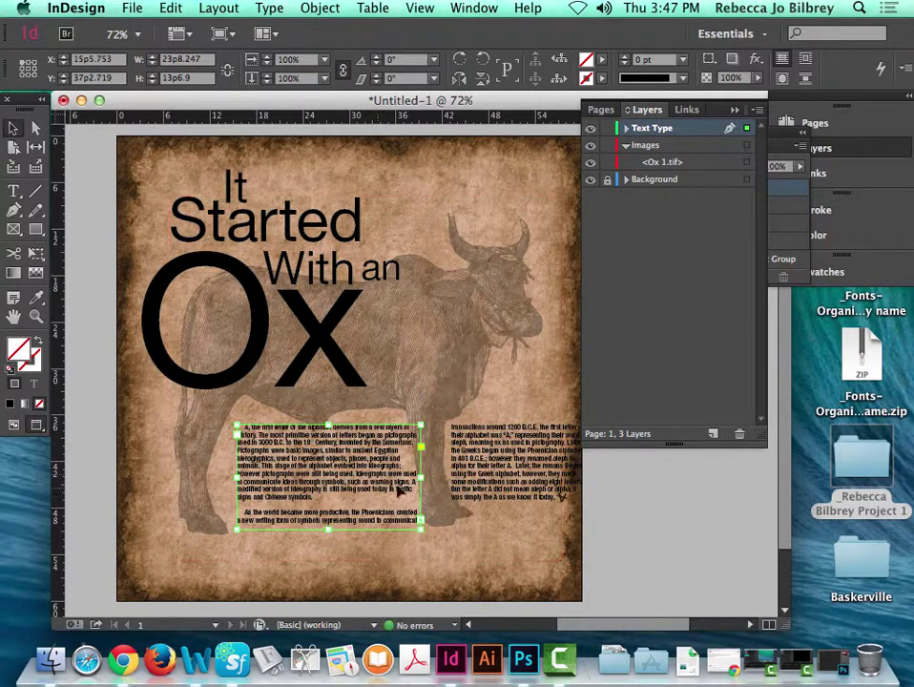
{"action": "left_click_drag", "start_coordinate": [236, 479], "coordinate": [219, 479]}
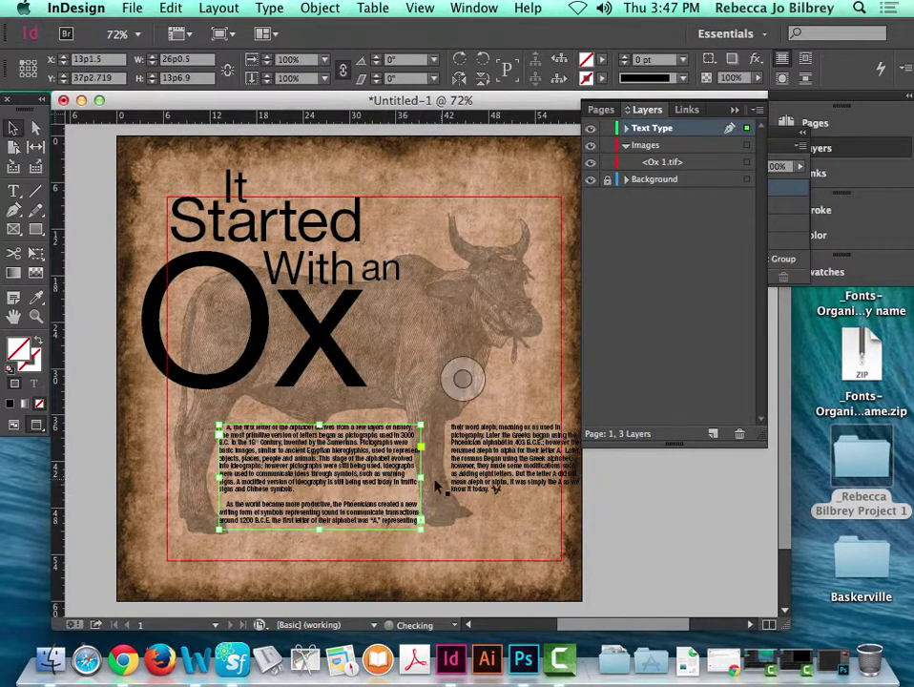
{"action": "left_click", "coordinate": [35, 316]}
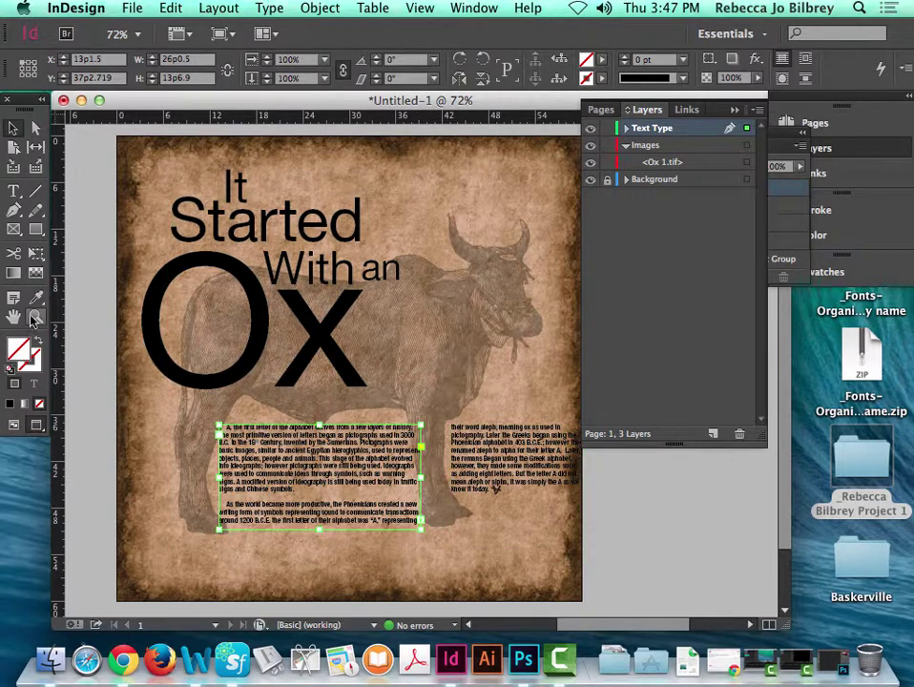
{"action": "left_click_drag", "start_coordinate": [159, 350], "coordinate": [539, 611]}
{"action": "left_click", "coordinate": [13, 127]}
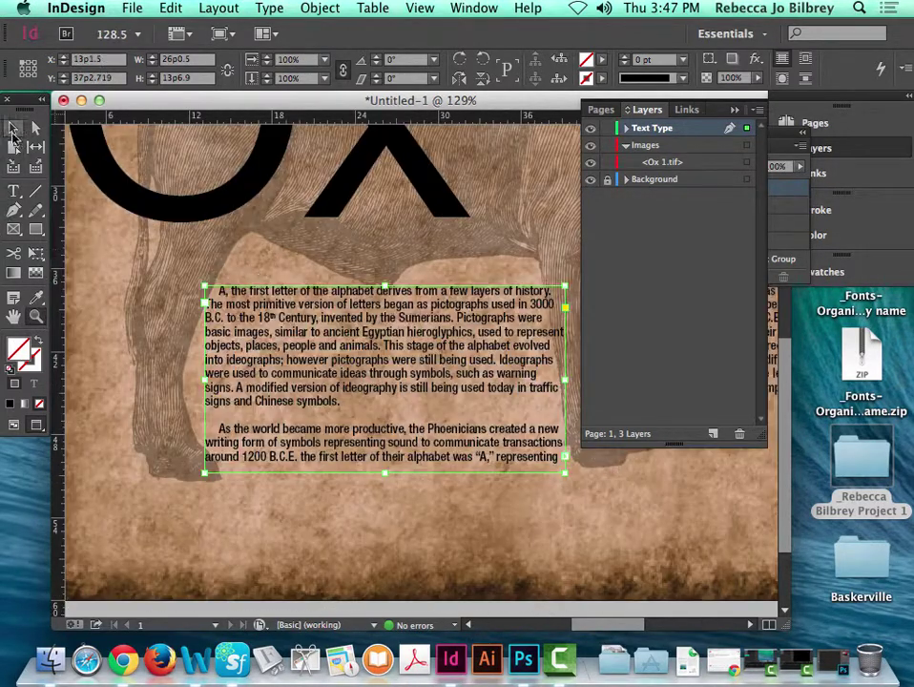
{"action": "left_click_drag", "start_coordinate": [204, 380], "coordinate": [178, 379]}
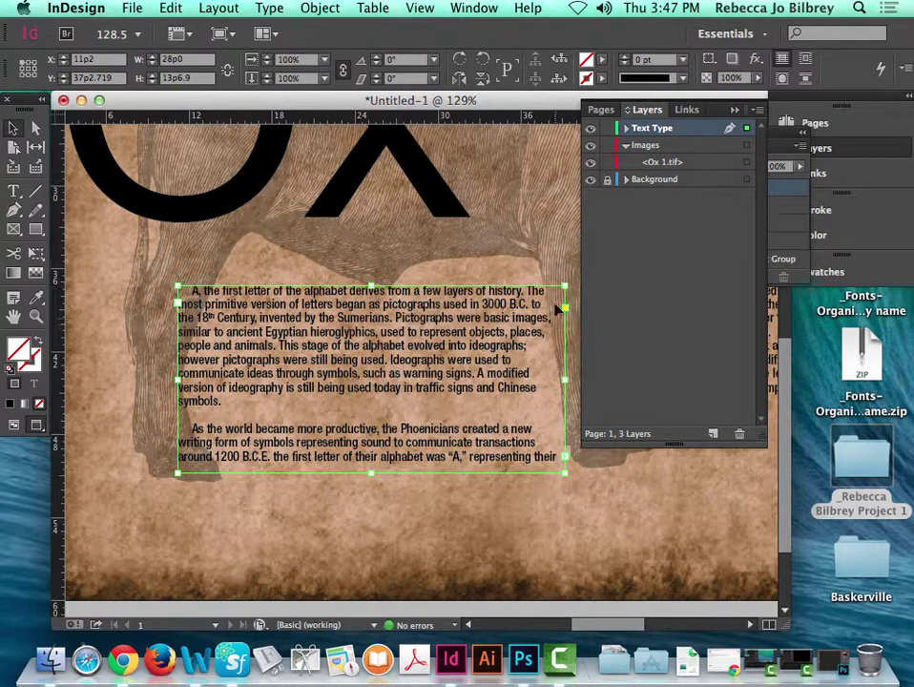
{"action": "mouse_move", "coordinate": [565, 379]}
{"action": "left_mouse_down"}
{"action": "mouse_move", "coordinate": [572, 393]}
{"action": "mouse_move", "coordinate": [582, 378]}
{"action": "left_mouse_up"}
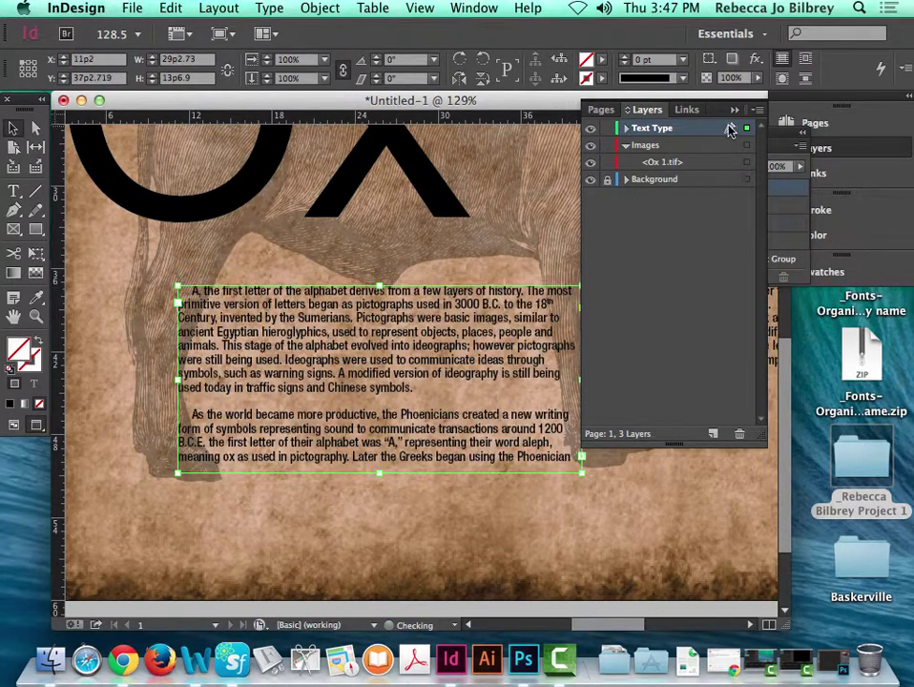
Dismiss the floating effects settings and show the layer list again
{"action": "key", "text": "super+shift+F10"}
{"action": "left_click", "coordinate": [611, 327]}
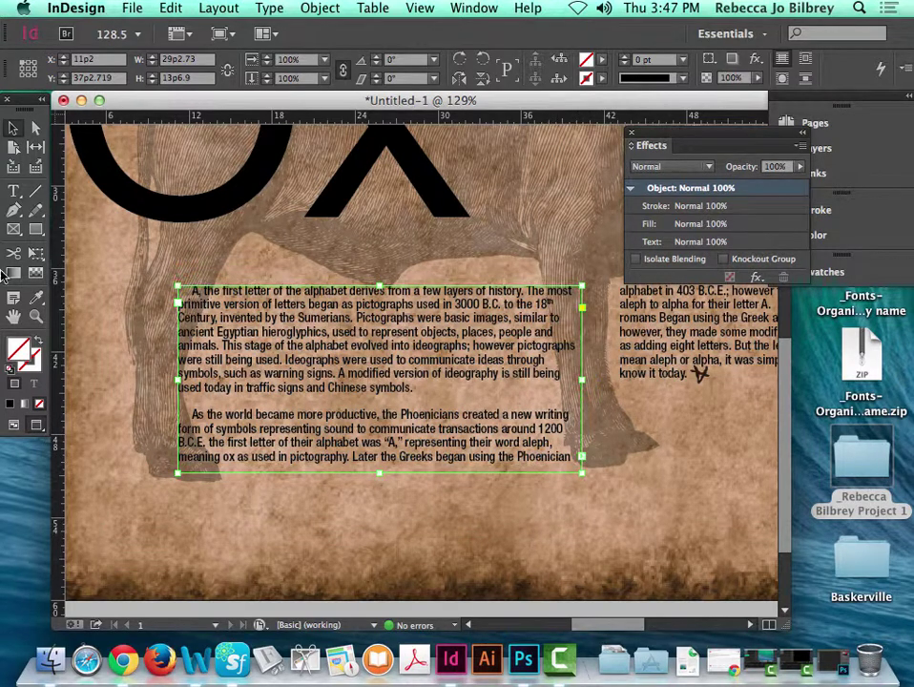
{"action": "key", "text": "super+minus"}
{"action": "key", "text": "super+minus"}
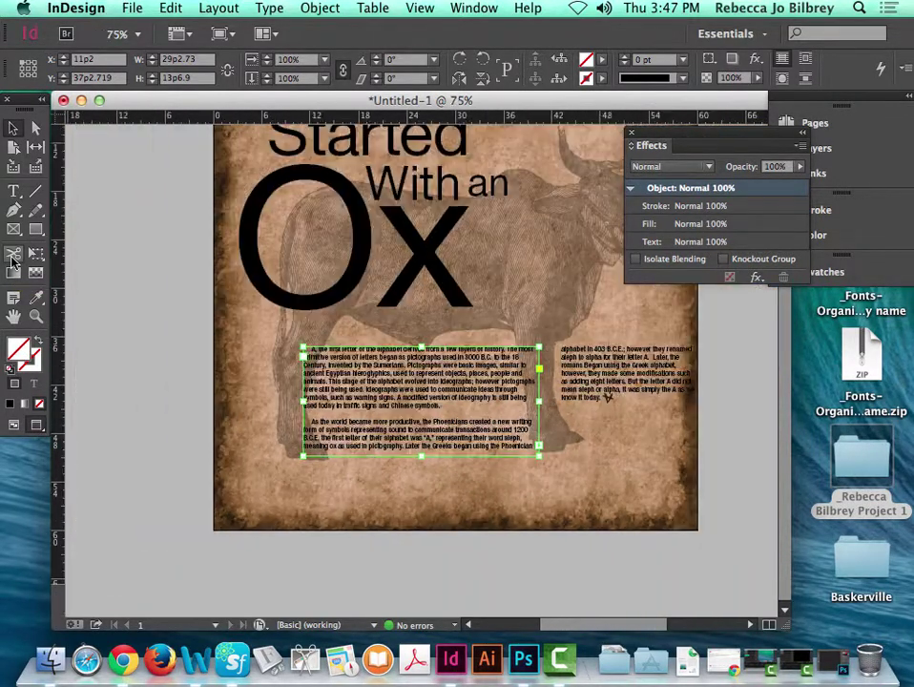
{"action": "left_click", "coordinate": [632, 132]}
{"action": "left_click", "coordinate": [785, 148]}
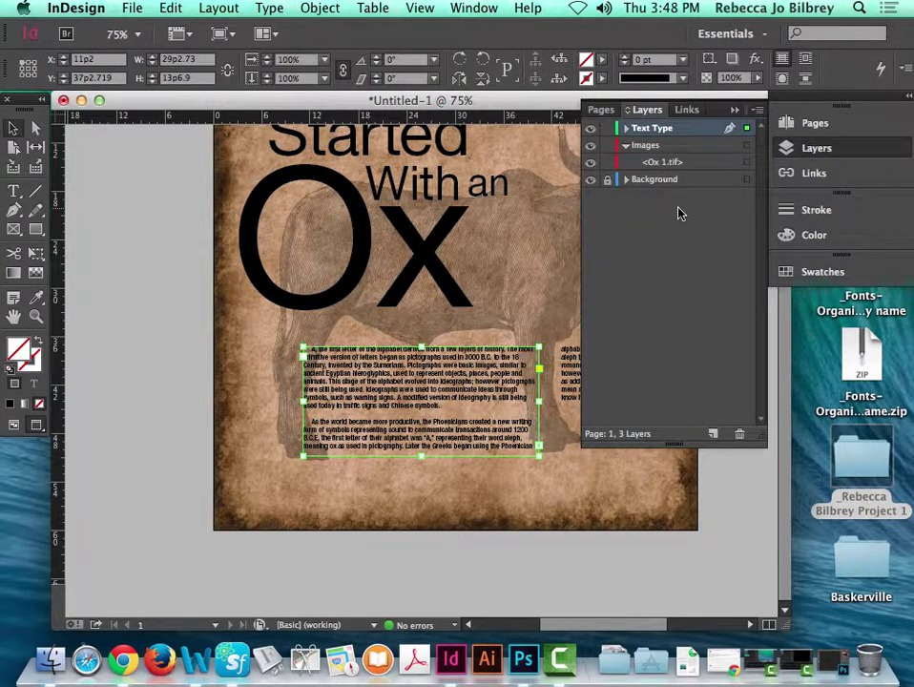
{"action": "left_click_drag", "start_coordinate": [579, 629], "coordinate": [604, 628]}
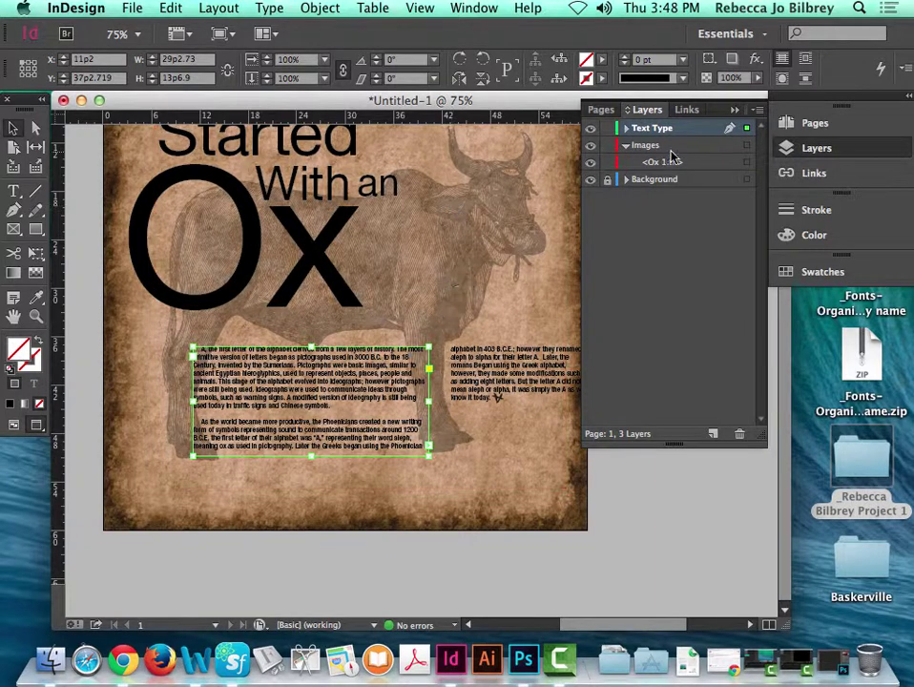
Select the Ox 1.tif image in the Images layer and bring up the text wrap settings beneath the layer list
{"action": "left_click", "coordinate": [751, 165]}
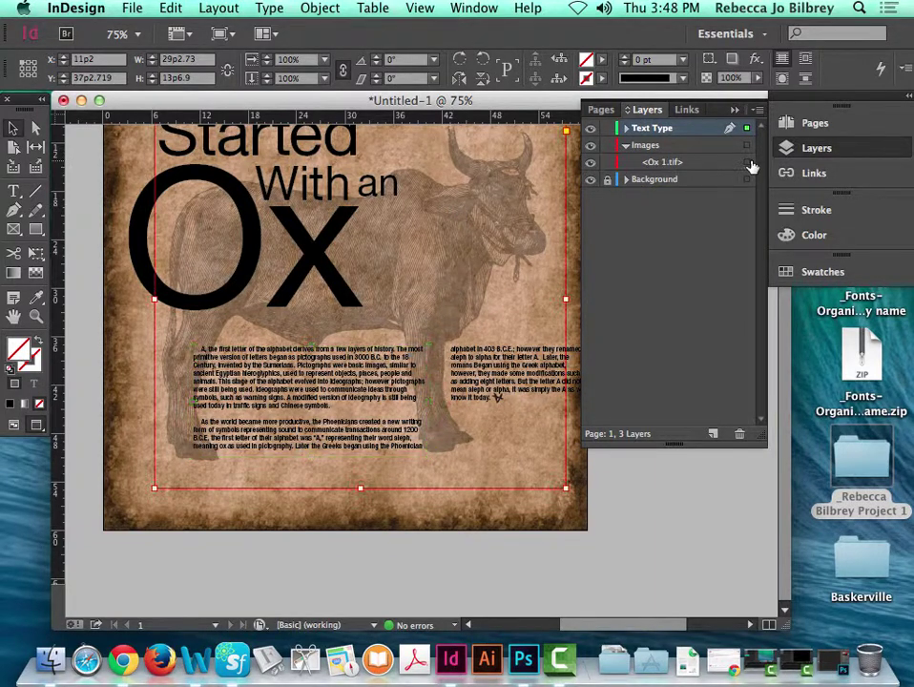
{"action": "left_click", "coordinate": [679, 164]}
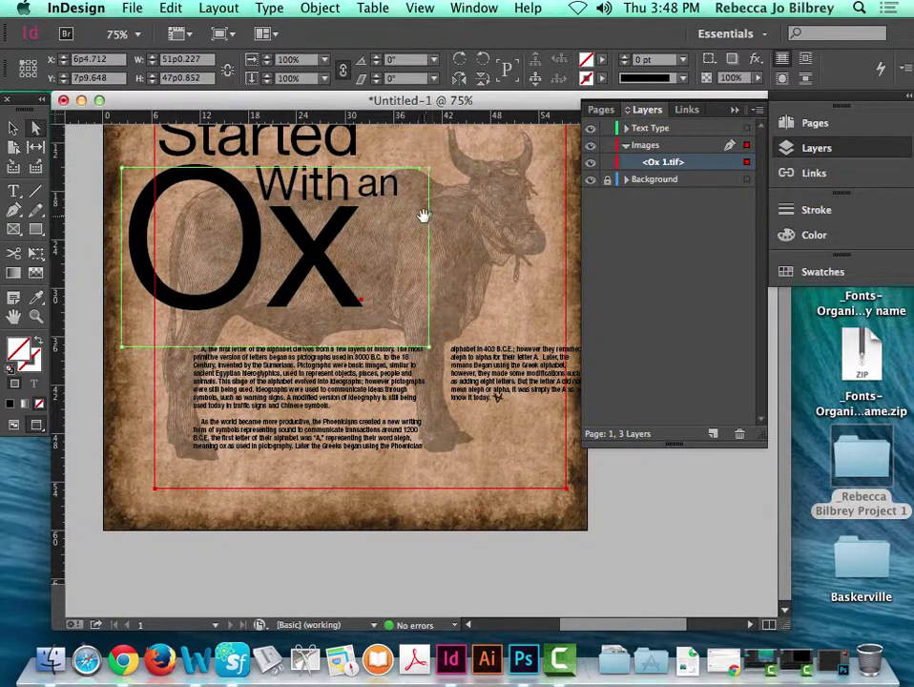
{"action": "left_click", "coordinate": [11, 128]}
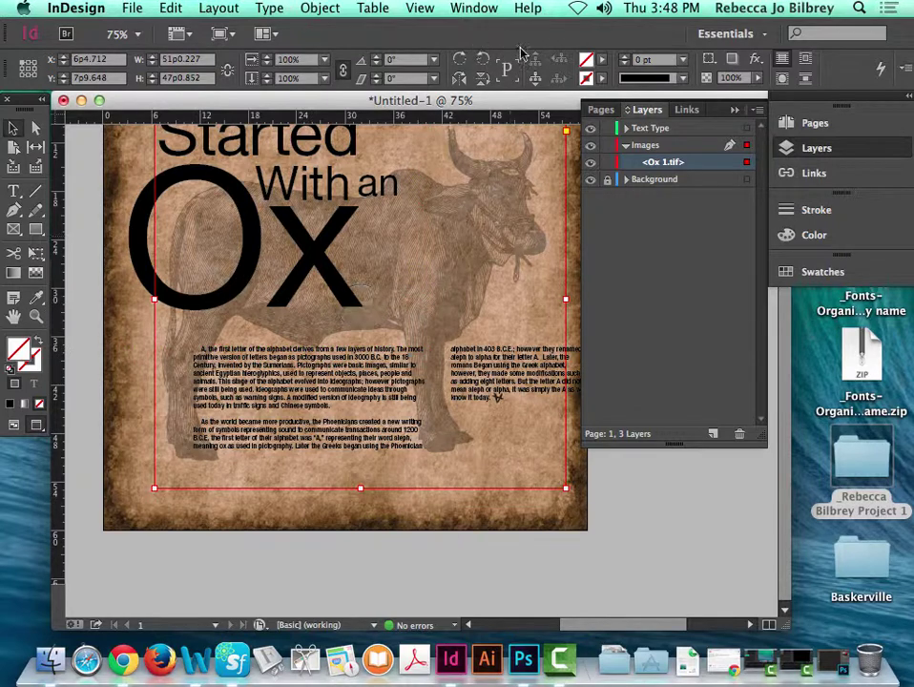
{"action": "left_click", "coordinate": [467, 11]}
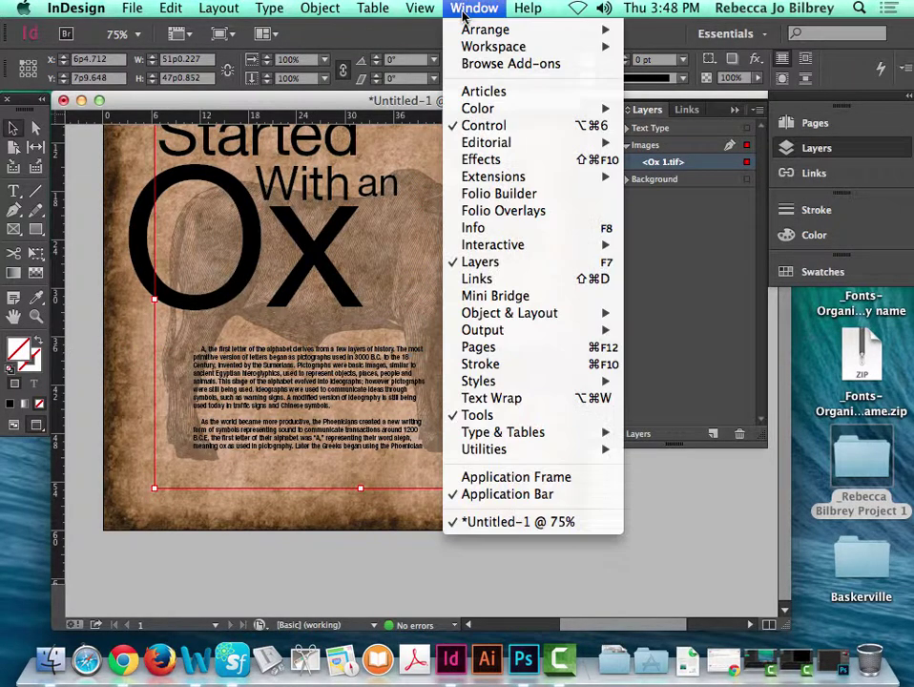
{"action": "left_click", "coordinate": [539, 398]}
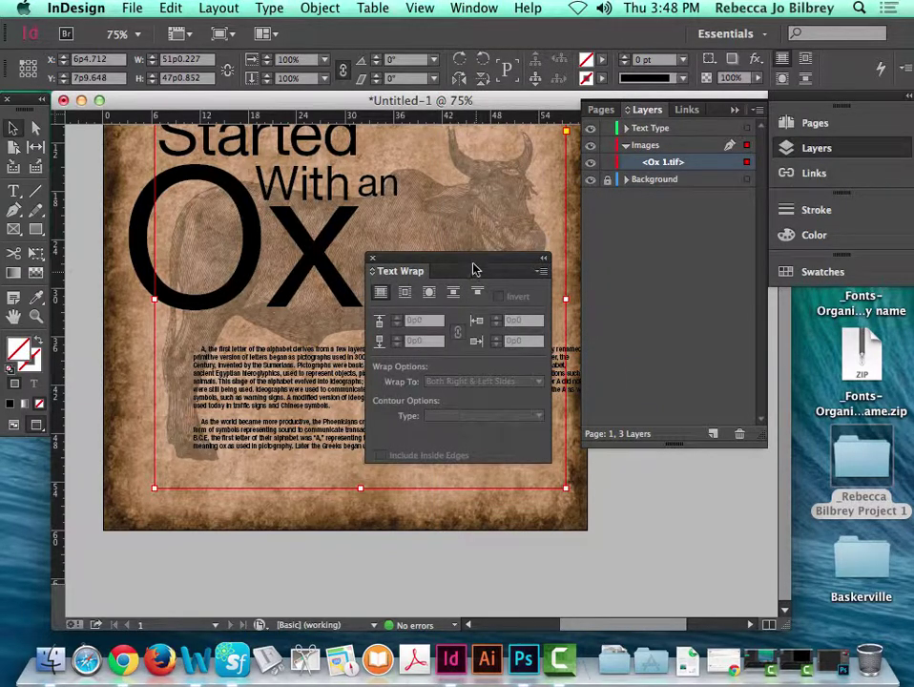
{"action": "left_click_drag", "start_coordinate": [475, 269], "coordinate": [686, 232]}
{"action": "left_click_drag", "start_coordinate": [689, 339], "coordinate": [705, 249]}
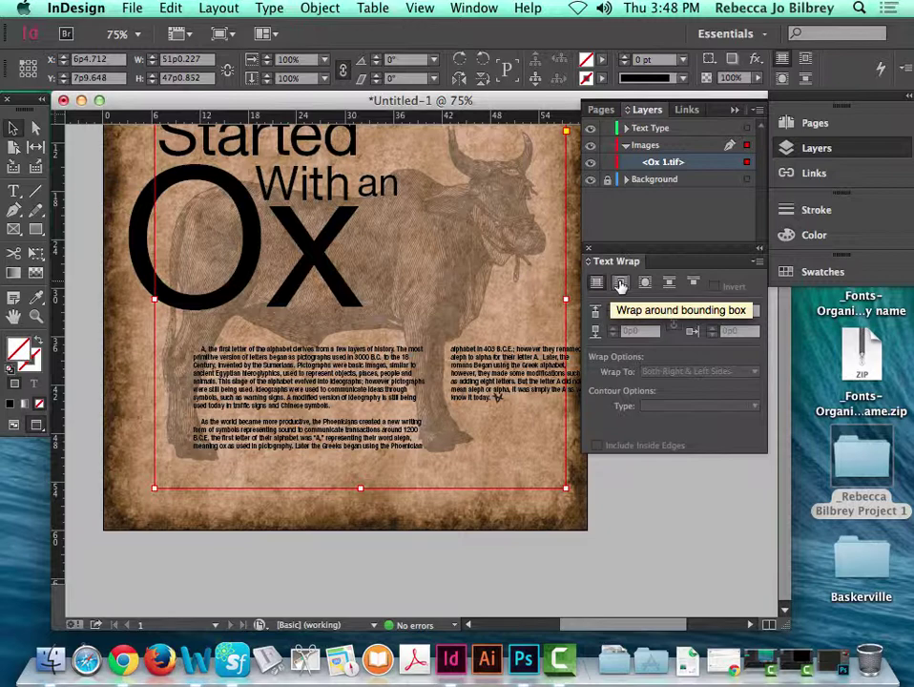
Wrap the text around the ox image's object shape, with the contour type set to Detect Edges
{"action": "left_click", "coordinate": [621, 286]}
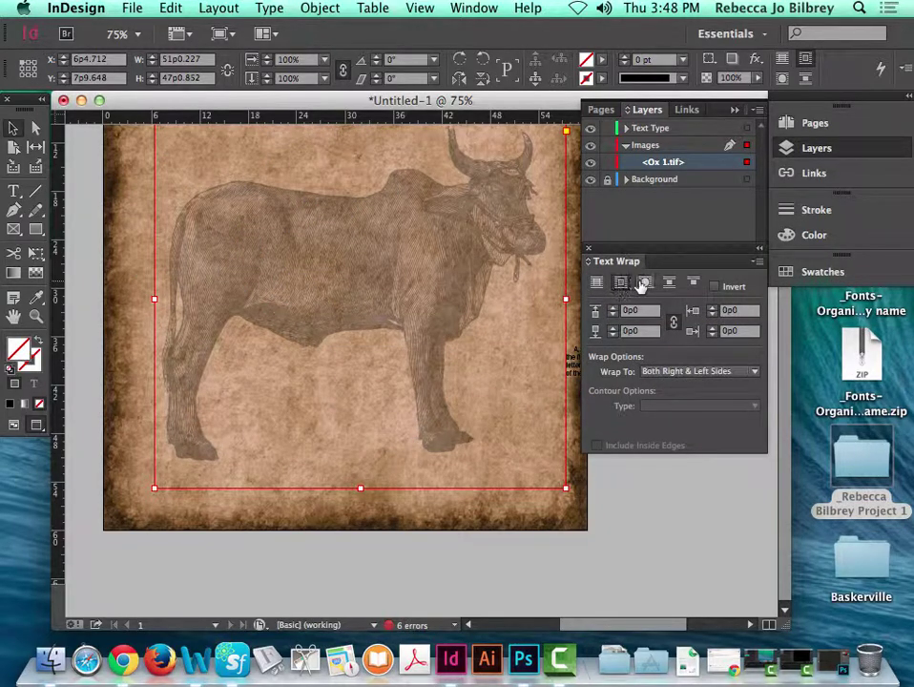
{"action": "left_click", "coordinate": [643, 284]}
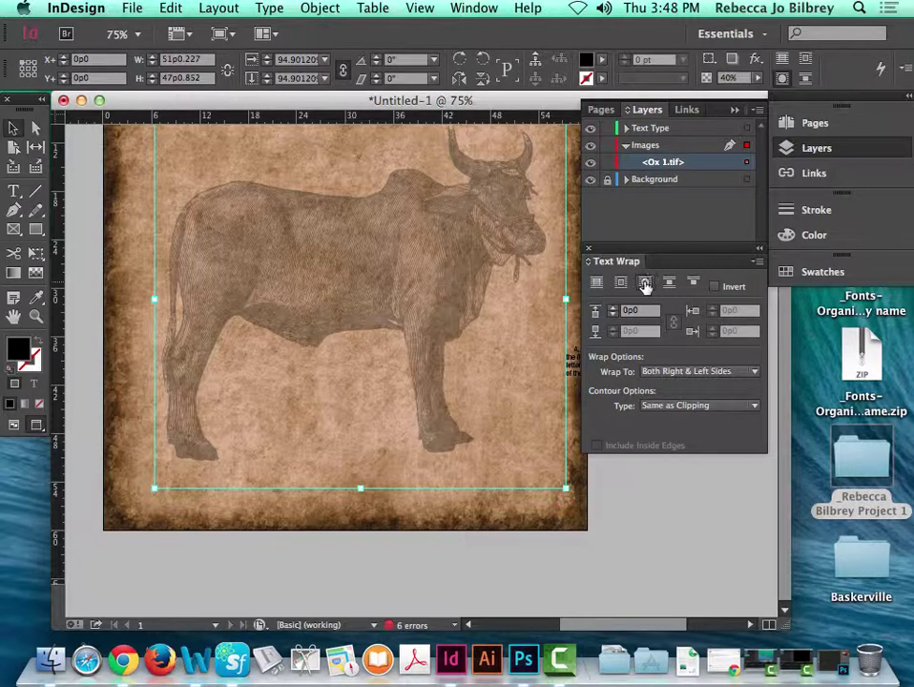
{"action": "left_click", "coordinate": [463, 307]}
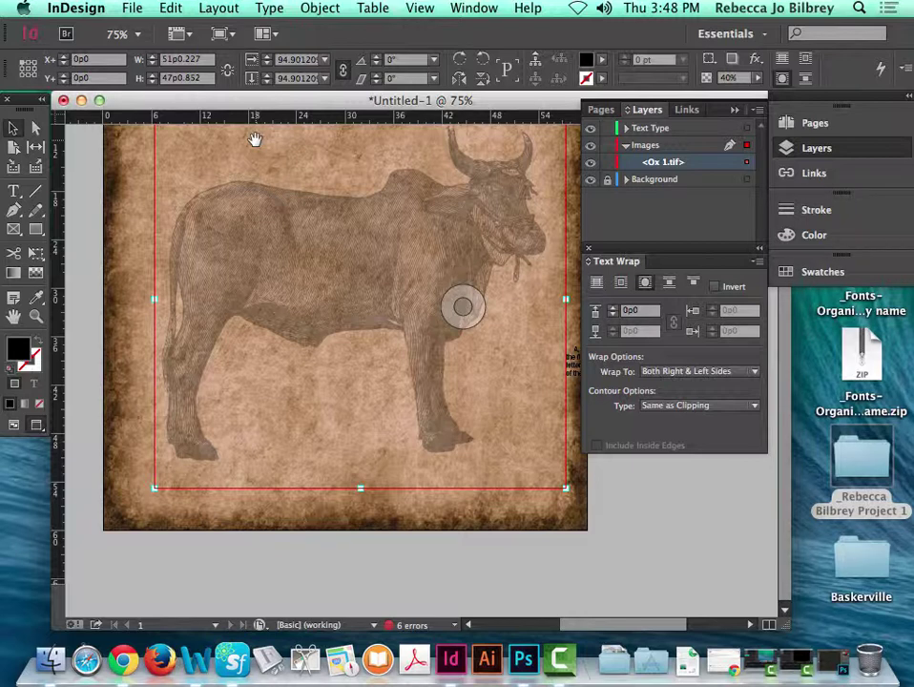
{"action": "left_click", "coordinate": [644, 283]}
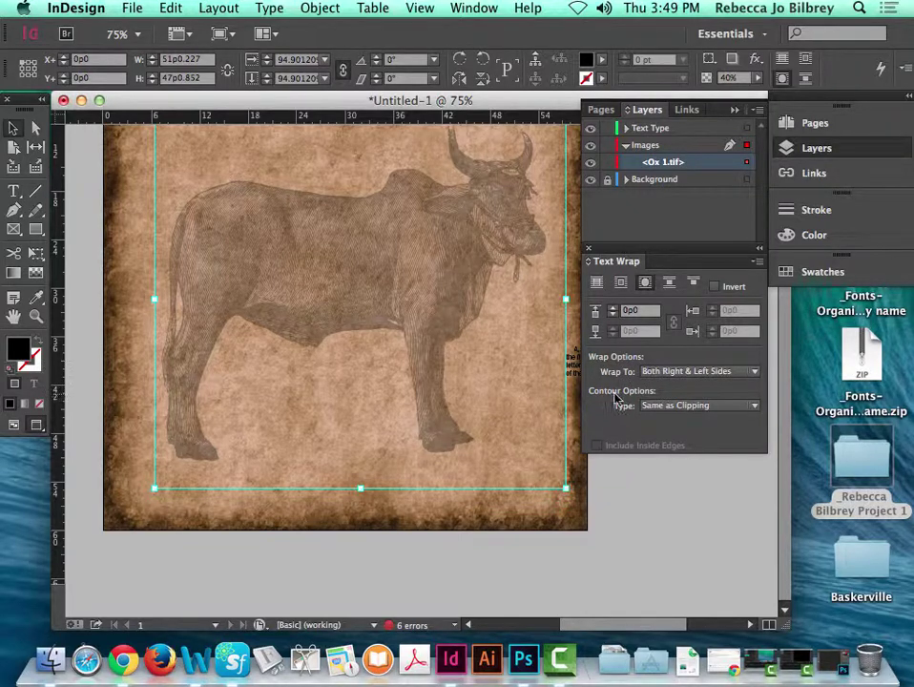
{"action": "left_click", "coordinate": [671, 408]}
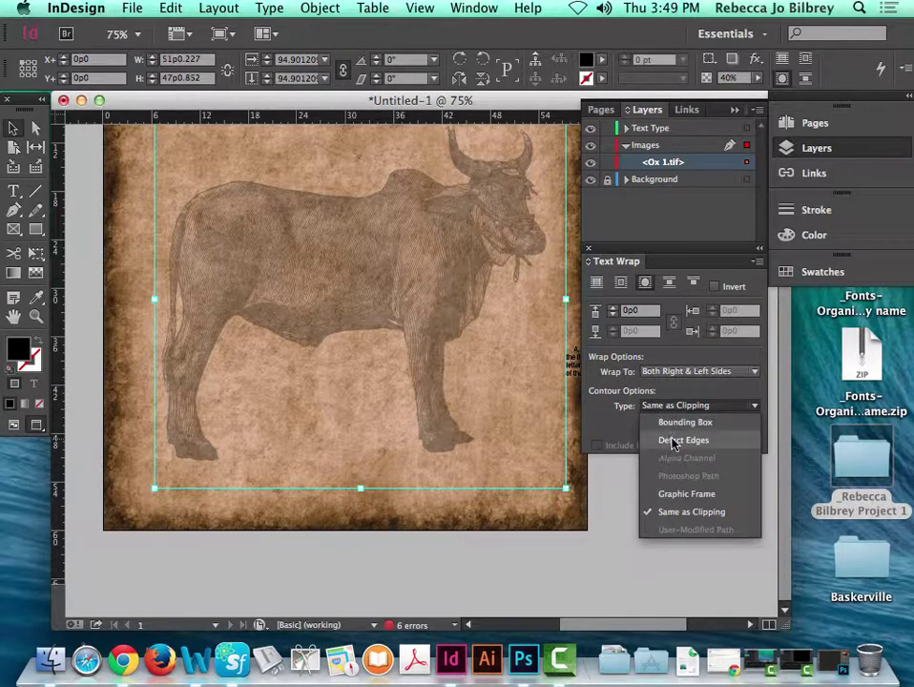
{"action": "left_click", "coordinate": [673, 441]}
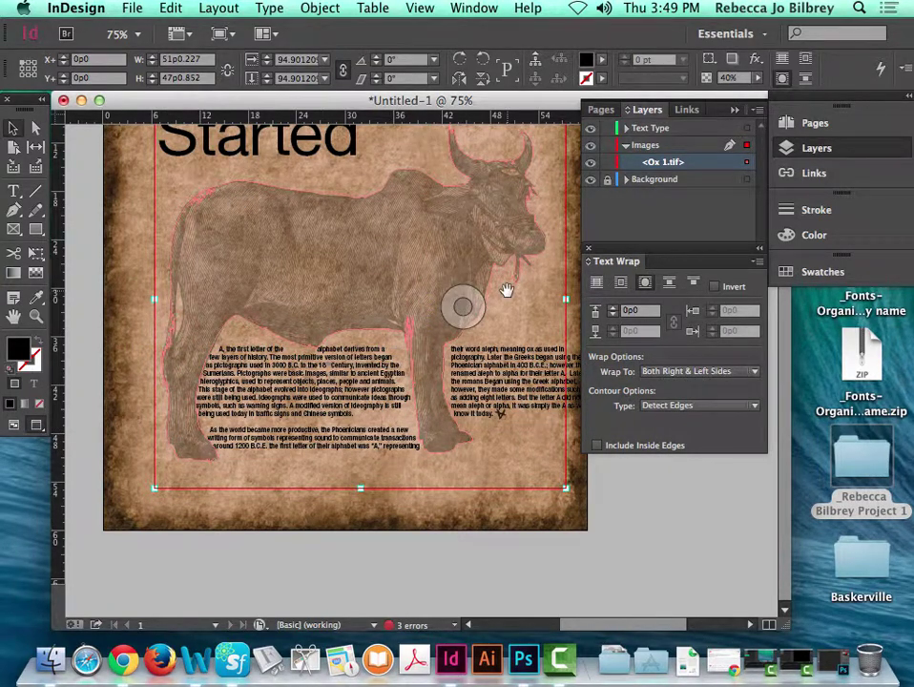
{"action": "left_click", "coordinate": [177, 380]}
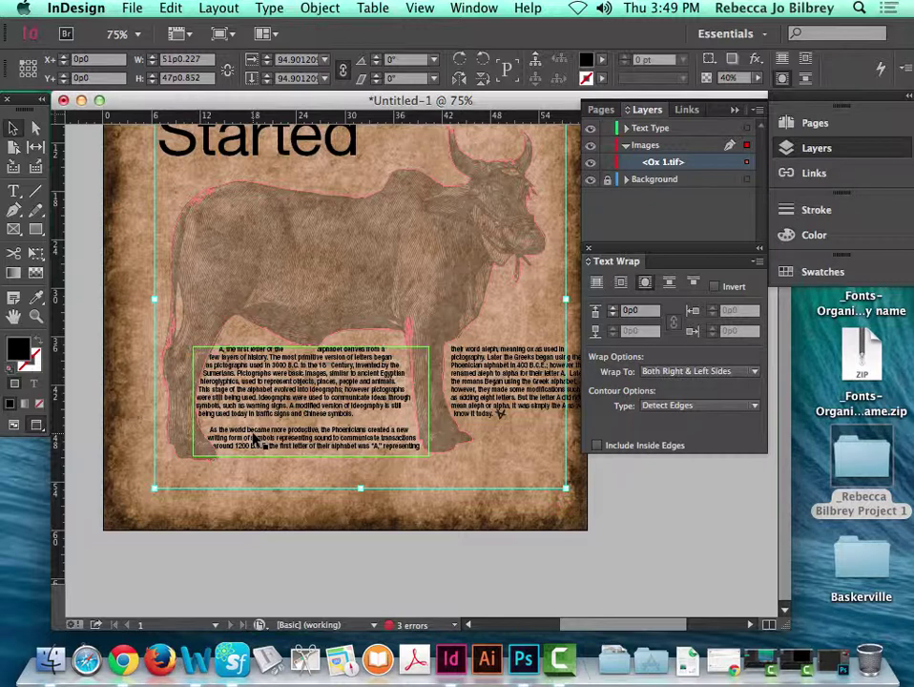
Set the ox's text wrap offset to 1p0 and expose the wrap contour's points between the legs for direct editing
{"action": "double_click", "coordinate": [646, 315]}
{"action": "type", "text": "1"}
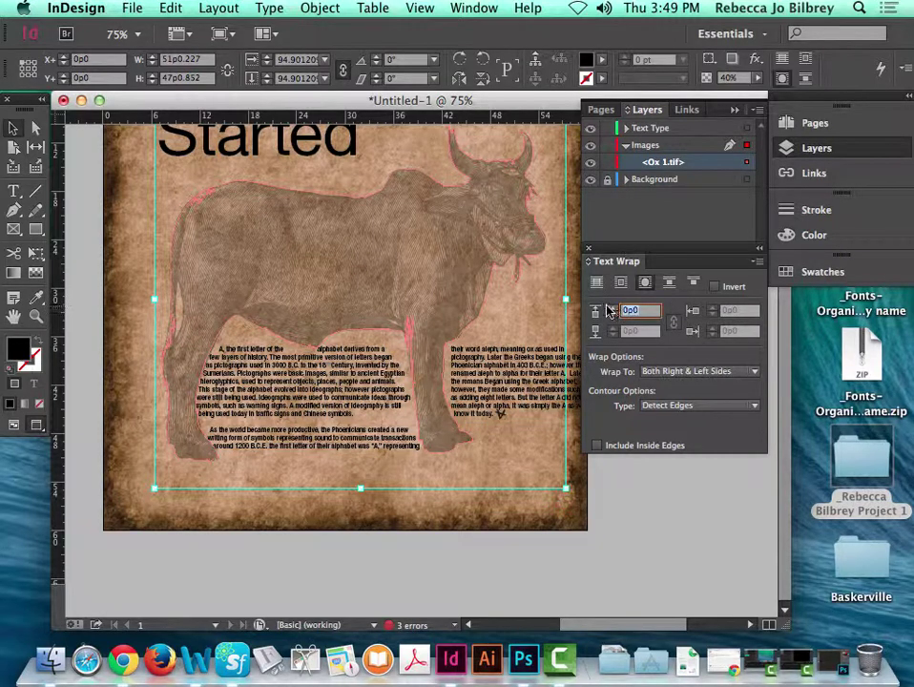
{"action": "type", "text": "p"}
{"action": "key", "text": "Tab"}
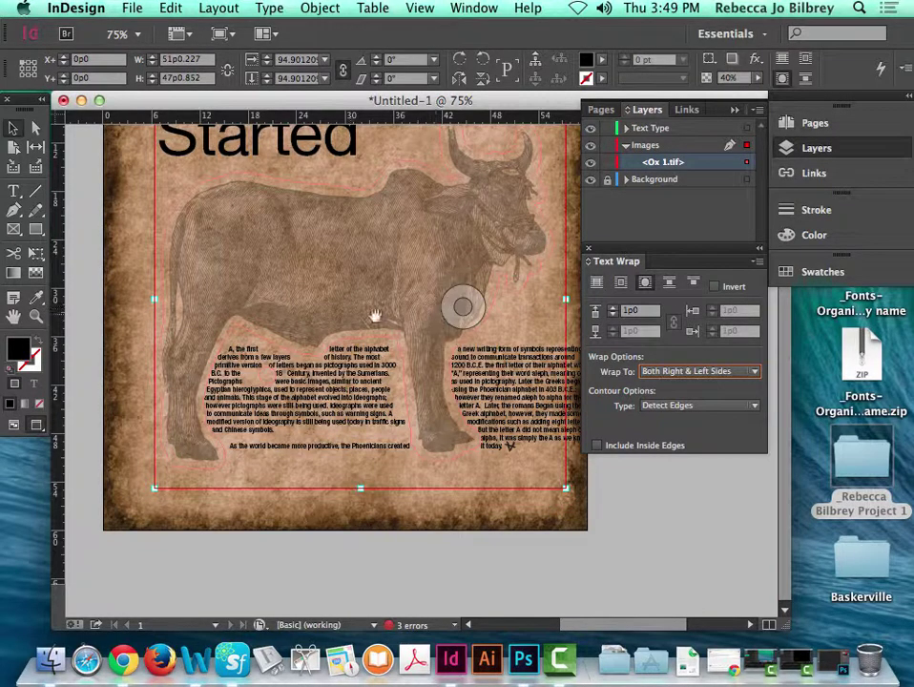
{"action": "left_click_drag", "start_coordinate": [158, 305], "coordinate": [542, 504]}
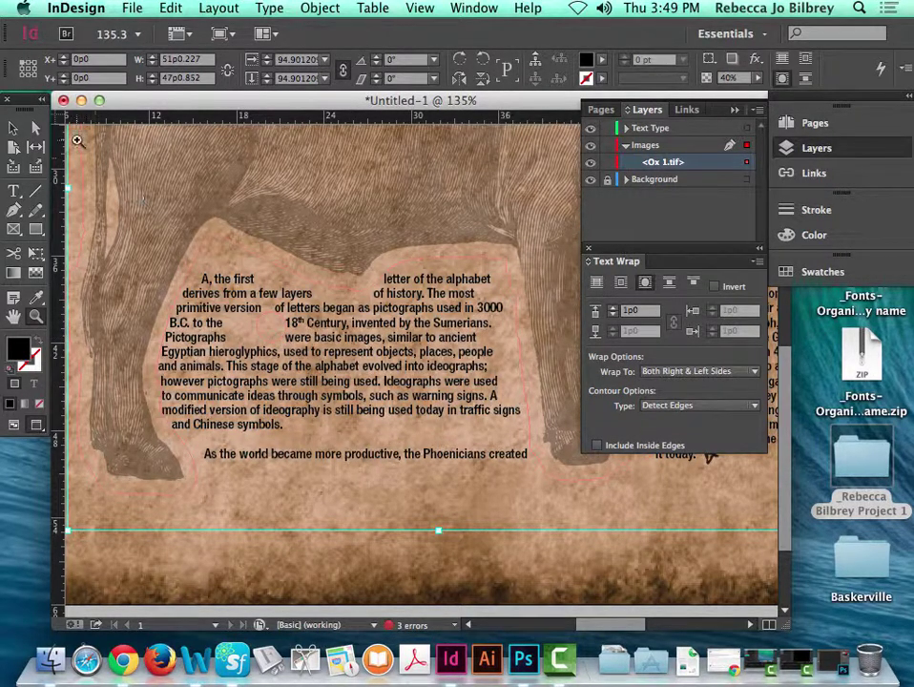
{"action": "left_click", "coordinate": [36, 129]}
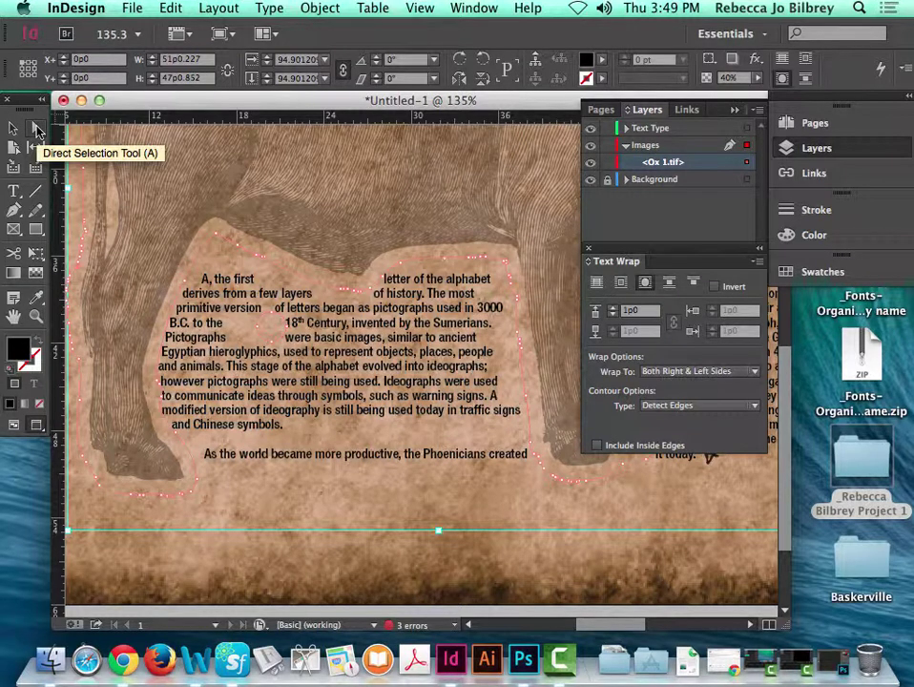
Try to delete the stray wrap contour point in the gap within the first text column
{"action": "left_click", "coordinate": [276, 323]}
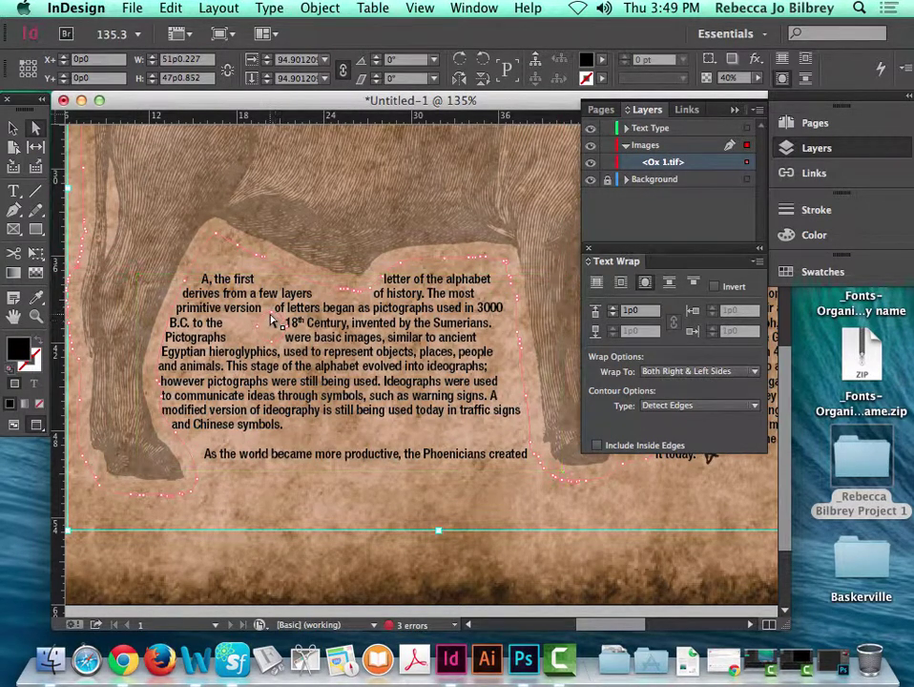
{"action": "key", "text": "Delete"}
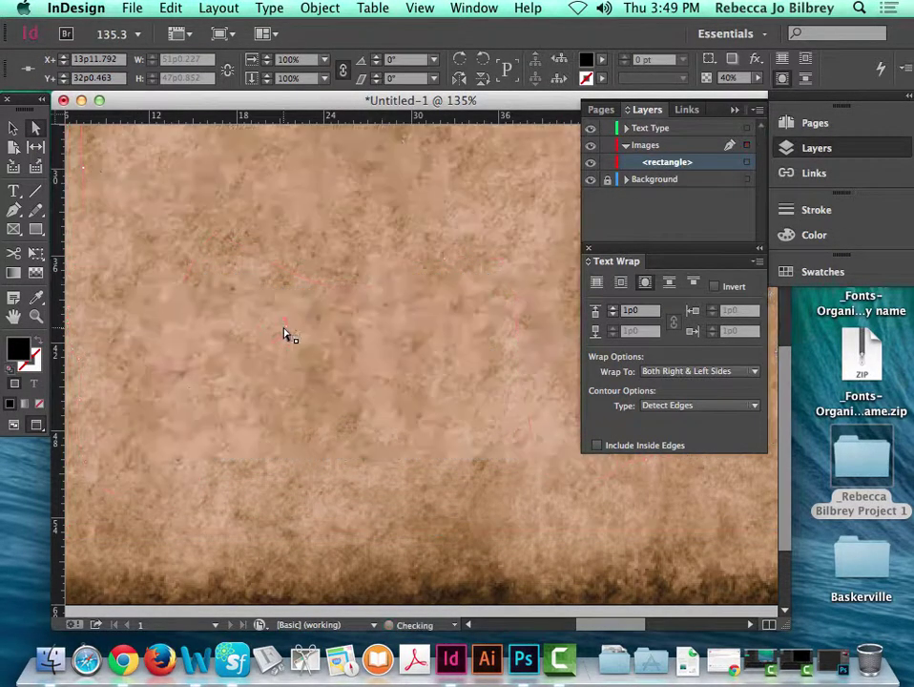
{"action": "key", "text": "super+z"}
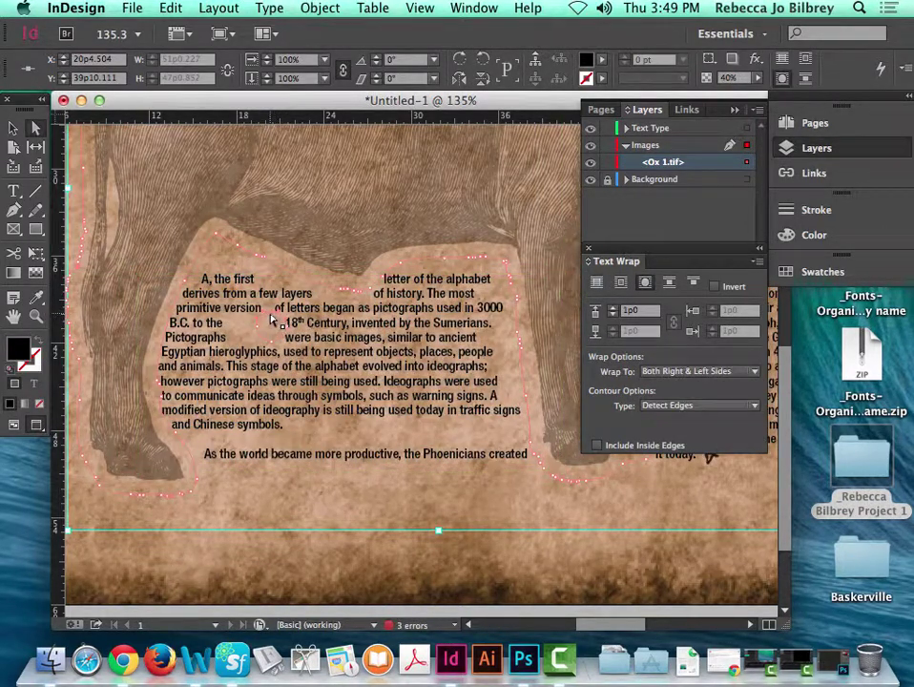
{"action": "left_click_drag", "start_coordinate": [273, 316], "coordinate": [274, 330]}
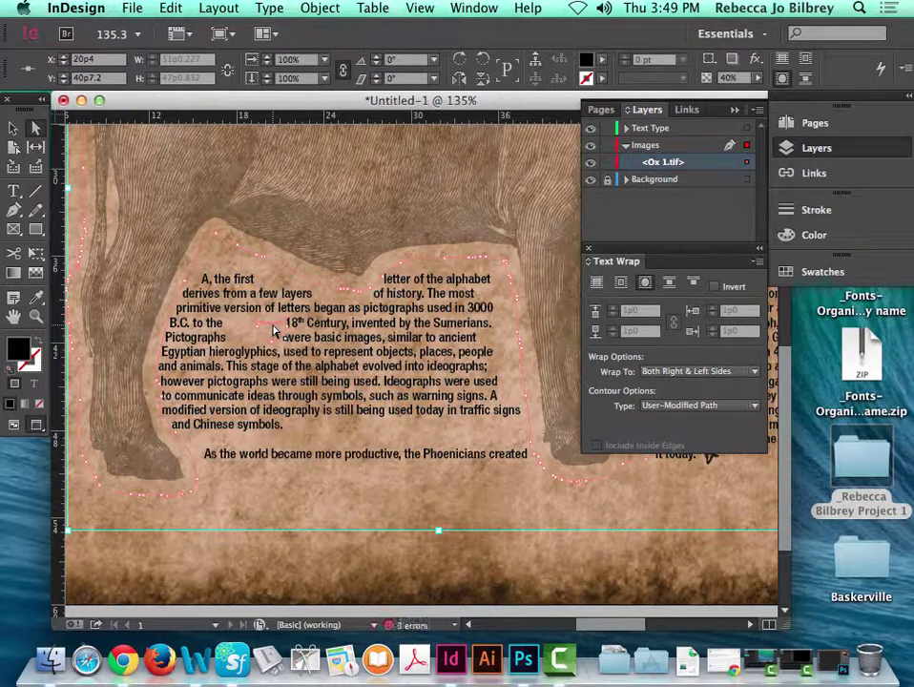
{"action": "key", "text": "Delete"}
{"action": "key", "text": "super+z"}
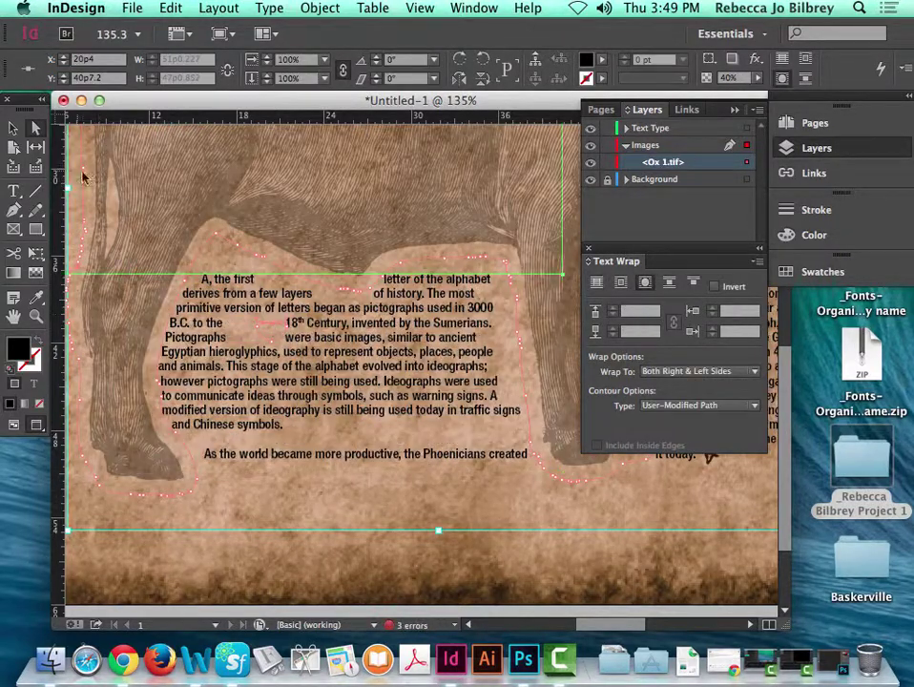
Move the stray wrap contour points from the first text column up into the ox's belly, to about X 19p6, Y 34p1
{"action": "left_click", "coordinate": [277, 329]}
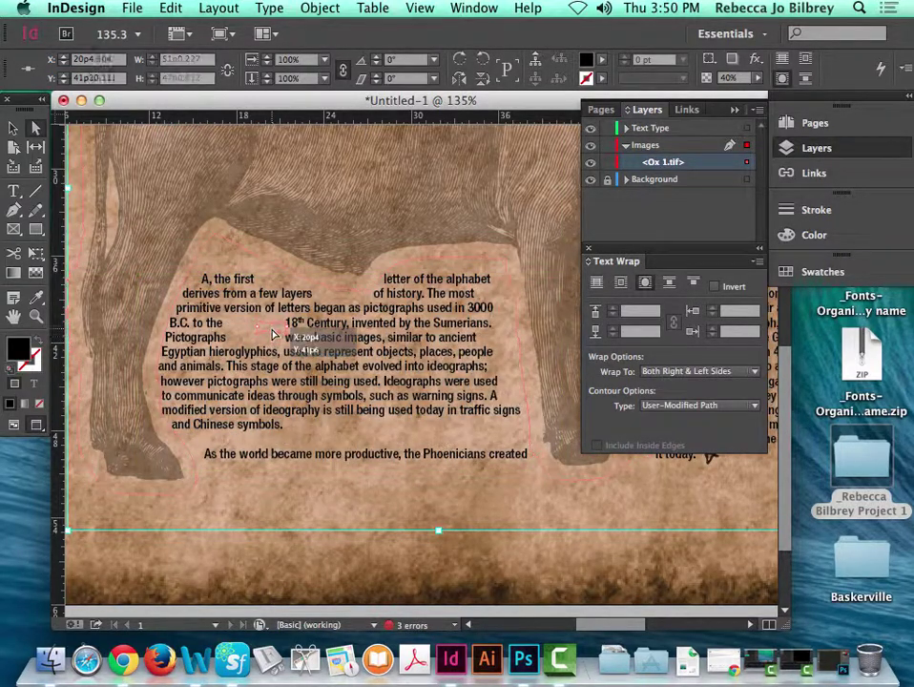
{"action": "left_click", "coordinate": [278, 329]}
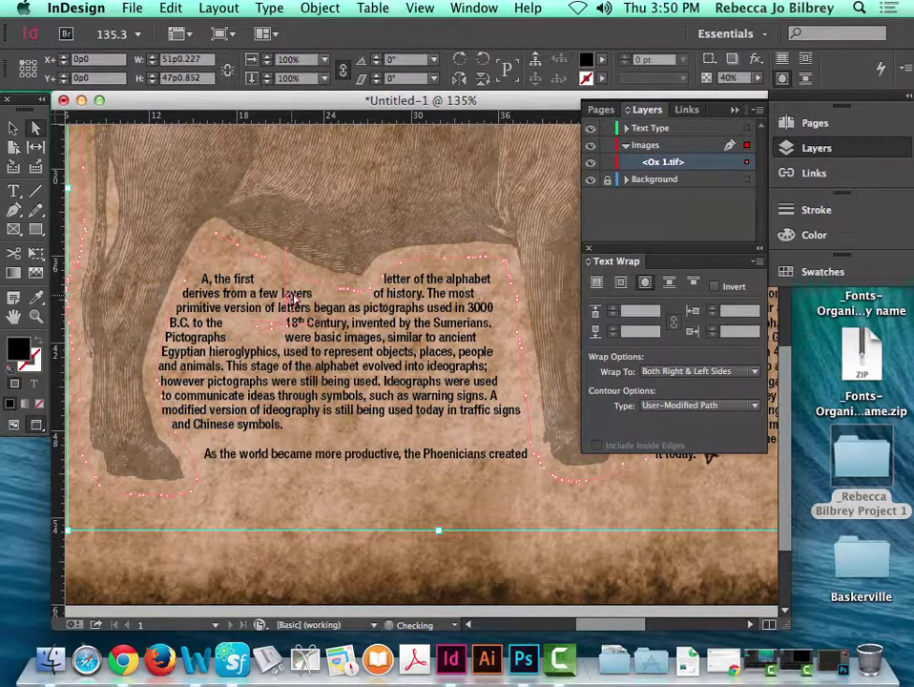
{"action": "left_click_drag", "start_coordinate": [272, 330], "coordinate": [277, 304]}
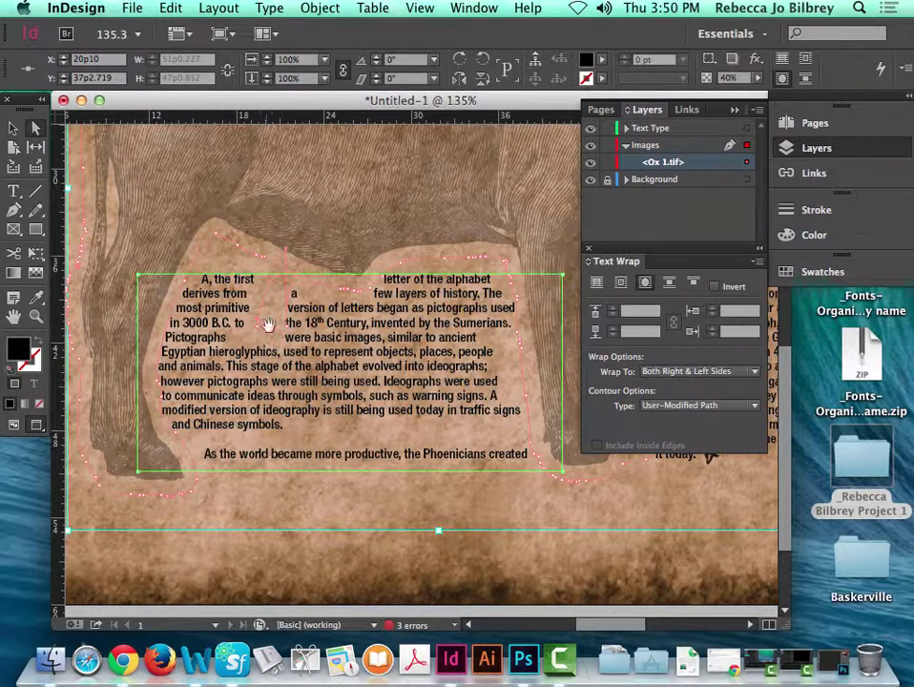
{"action": "left_click_drag", "start_coordinate": [261, 339], "coordinate": [269, 282]}
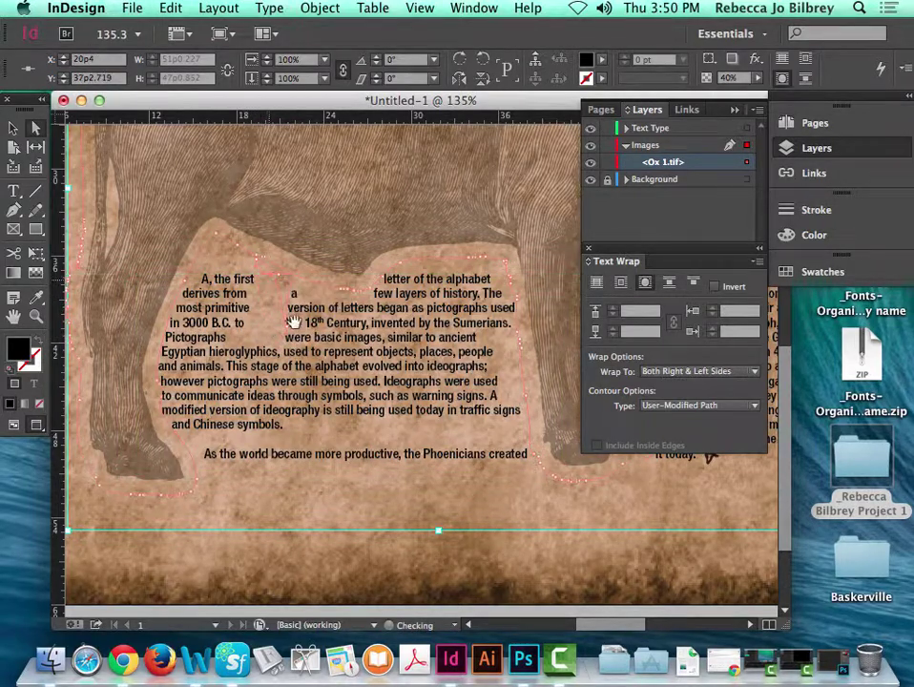
{"action": "left_click_drag", "start_coordinate": [291, 334], "coordinate": [260, 226]}
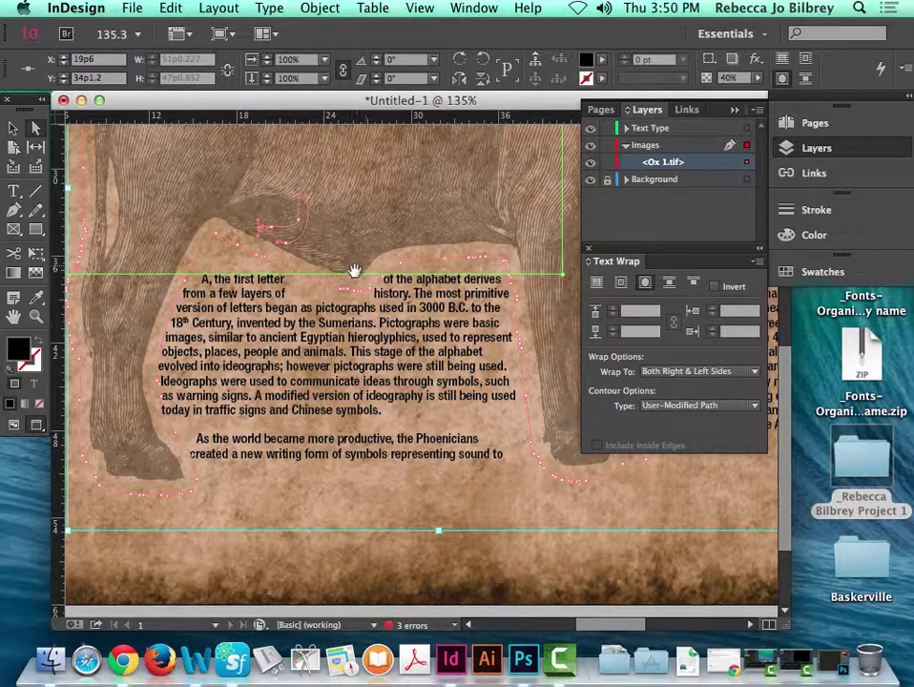
Lock the Text Type layer and pull the wrap contour points below the ox's belly up close against its underside
{"action": "left_click_drag", "start_coordinate": [339, 291], "coordinate": [358, 294]}
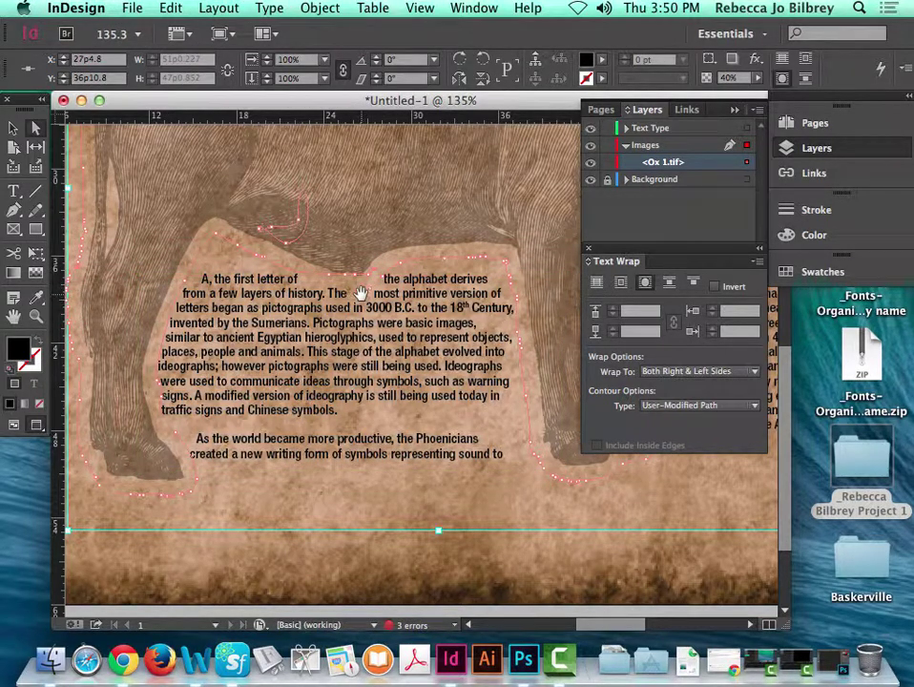
{"action": "left_click_drag", "start_coordinate": [360, 294], "coordinate": [409, 317]}
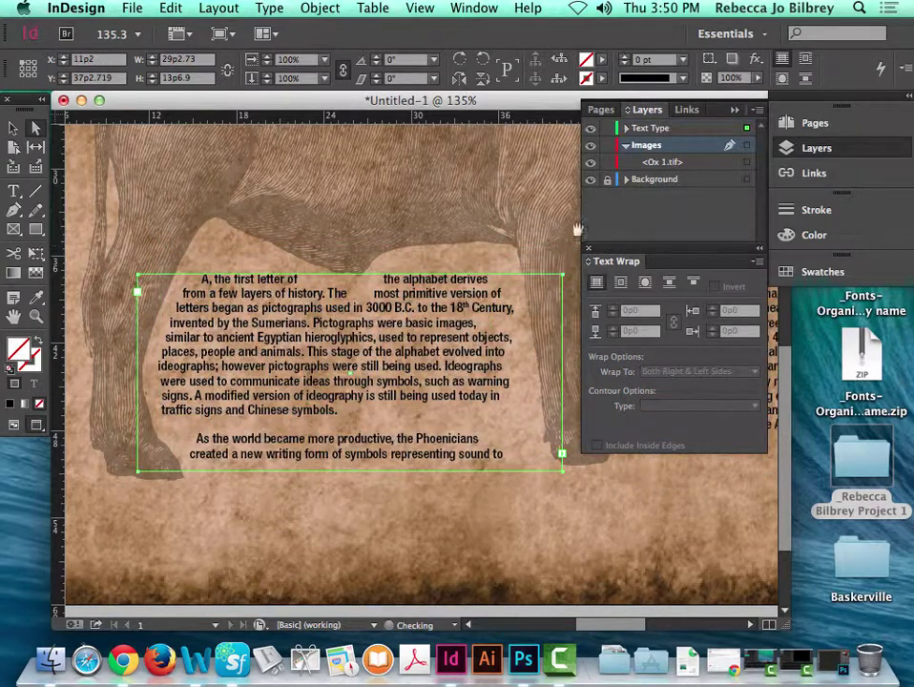
{"action": "left_click", "coordinate": [607, 128]}
{"action": "left_click", "coordinate": [378, 249]}
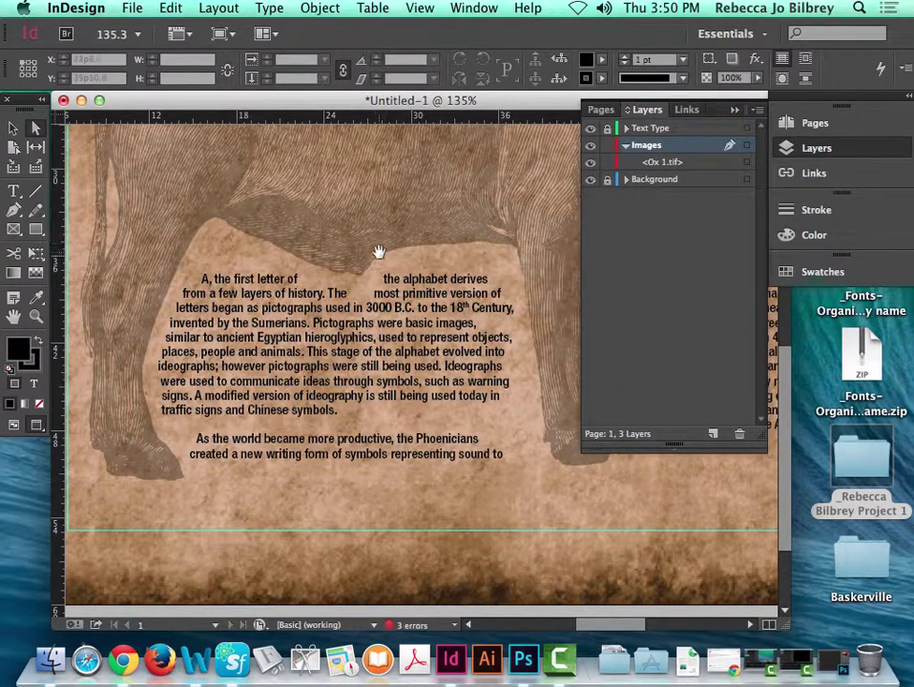
{"action": "mouse_move", "coordinate": [363, 292]}
{"action": "left_mouse_down"}
{"action": "mouse_move", "coordinate": [388, 265]}
{"action": "mouse_move", "coordinate": [377, 280]}
{"action": "mouse_move", "coordinate": [411, 258]}
{"action": "mouse_move", "coordinate": [454, 256]}
{"action": "mouse_move", "coordinate": [349, 272]}
{"action": "mouse_move", "coordinate": [346, 262]}
{"action": "mouse_move", "coordinate": [372, 282]}
{"action": "left_mouse_up"}
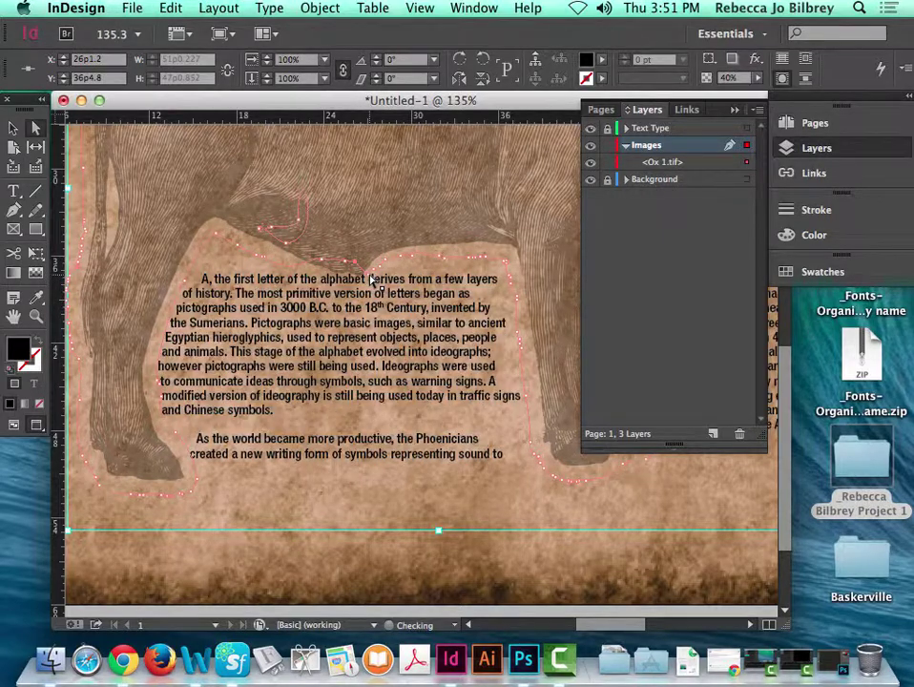
Unlock the Text Type layer, nudge the first text column down to about Y 37p9.7, and deselect it
{"action": "left_click", "coordinate": [14, 128]}
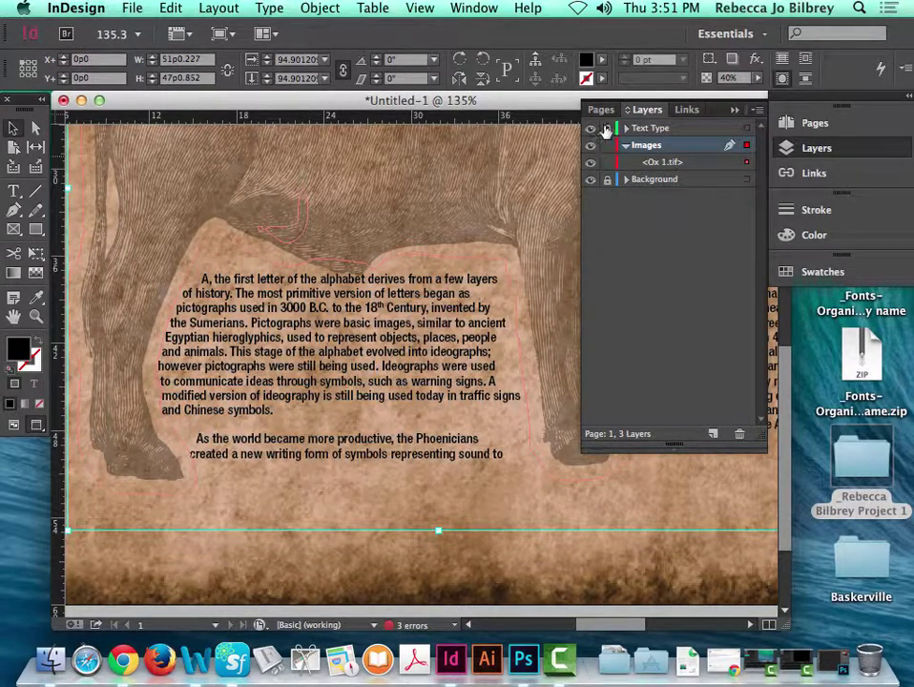
{"action": "left_click", "coordinate": [607, 131]}
{"action": "left_click", "coordinate": [302, 352]}
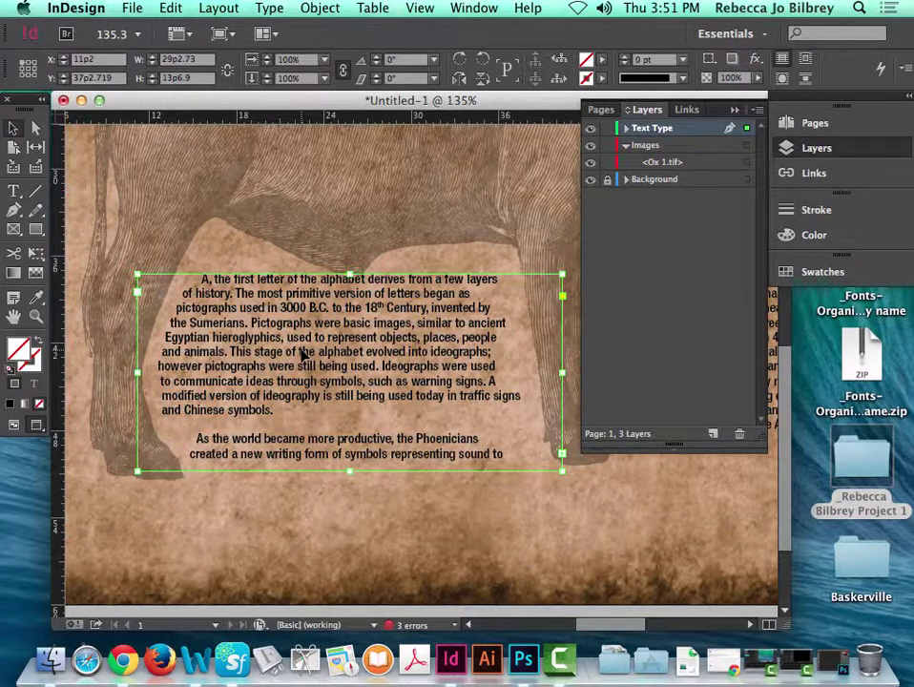
{"action": "key", "text": "Down"}
{"action": "key", "text": "Down"}
{"action": "key", "text": "Down"}
{"action": "key", "text": "Down"}
{"action": "key", "text": "Down"}
{"action": "key", "text": "Down"}
{"action": "key", "text": "Down"}
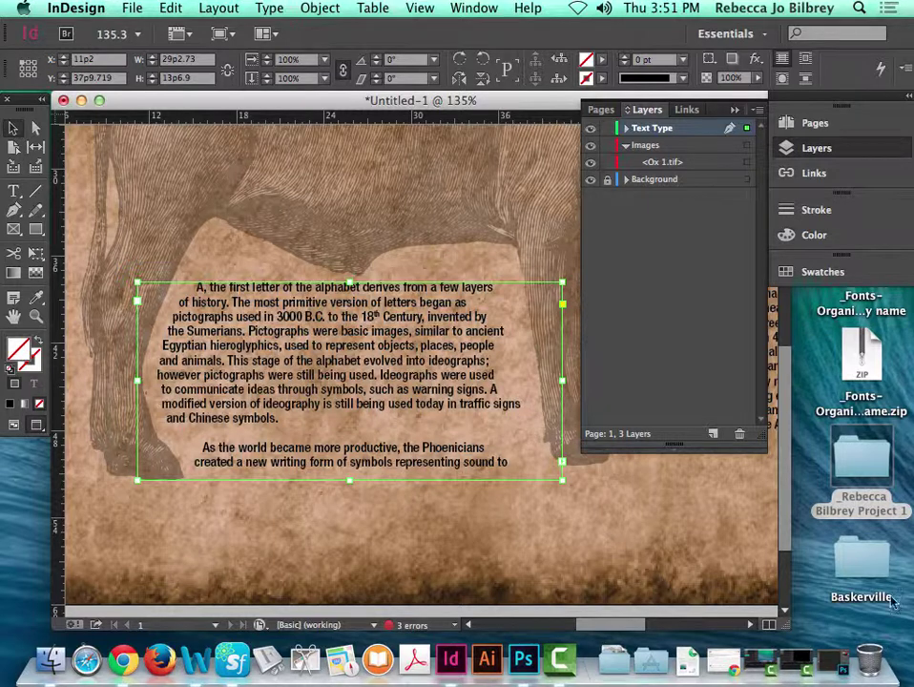
{"action": "left_click", "coordinate": [764, 562]}
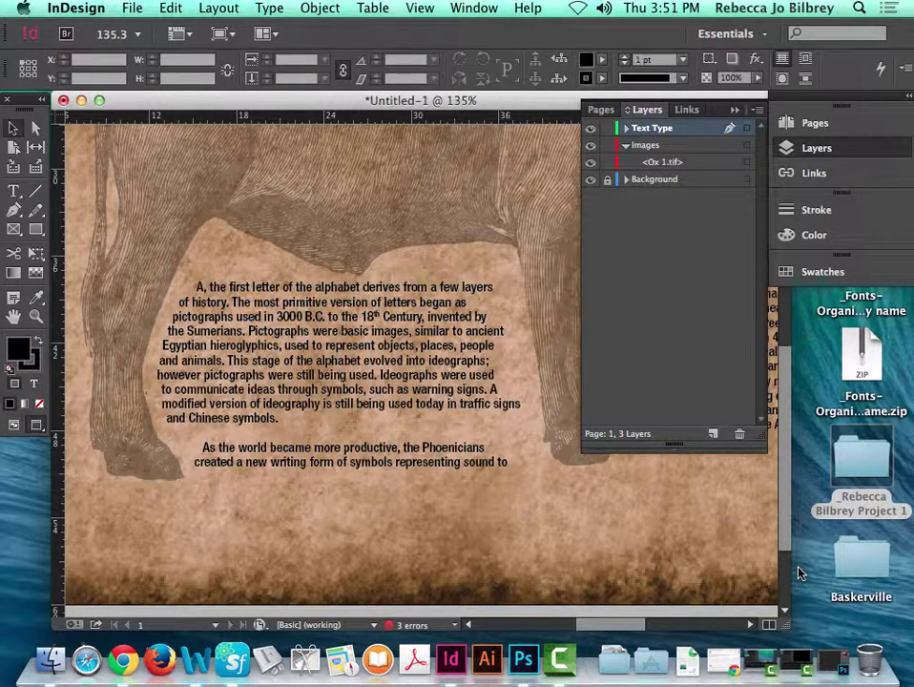